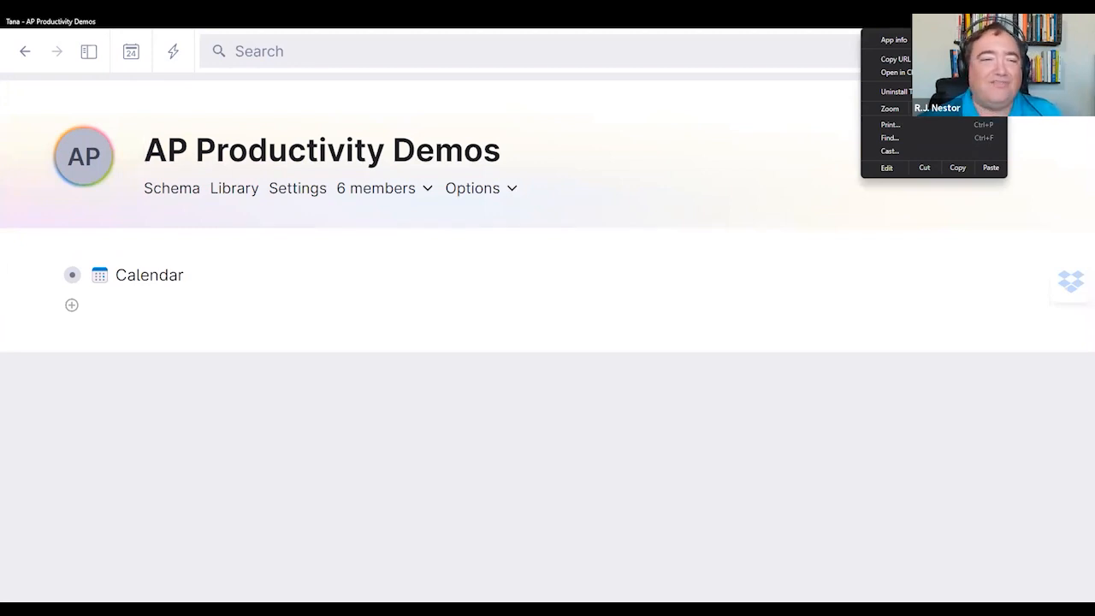
Step: Expand the Calendar node, then add a reference to today's date below it and open that day's page
key("alt+Tab")
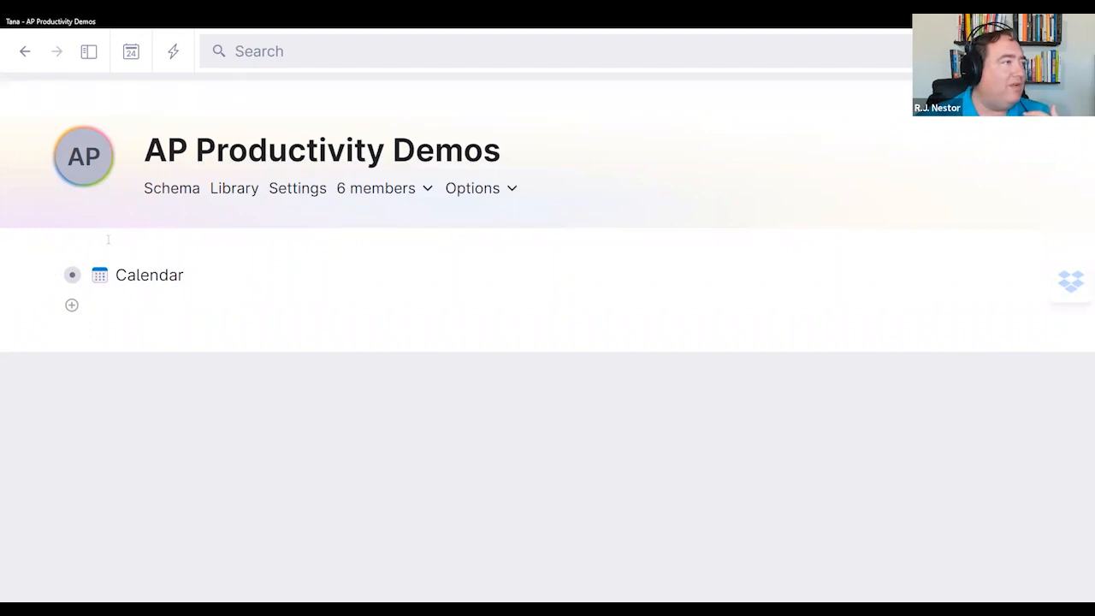
left_click(50, 275)
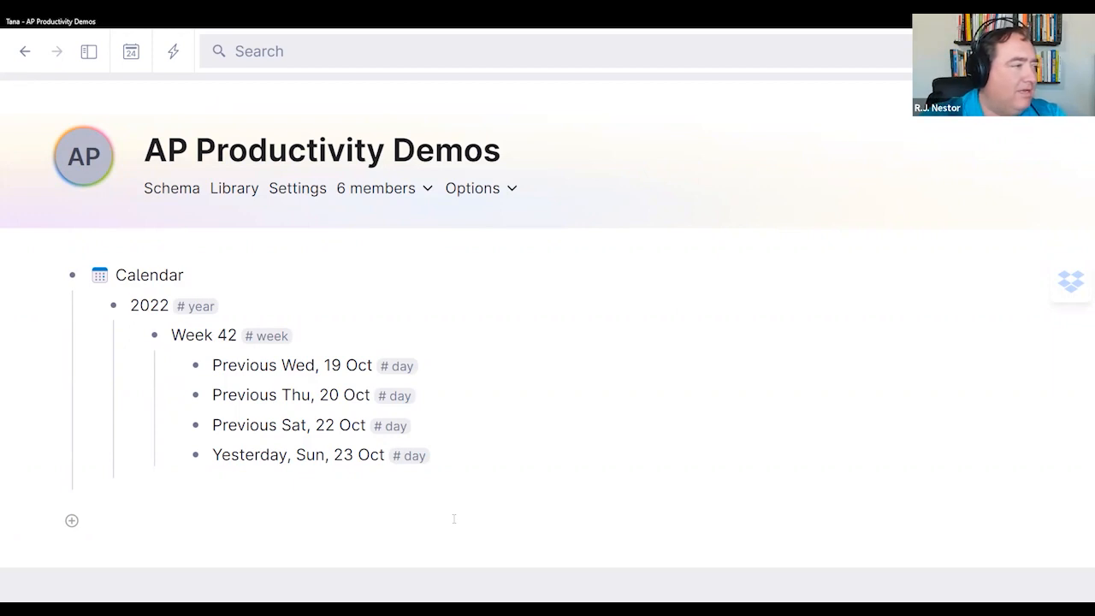
type("@")
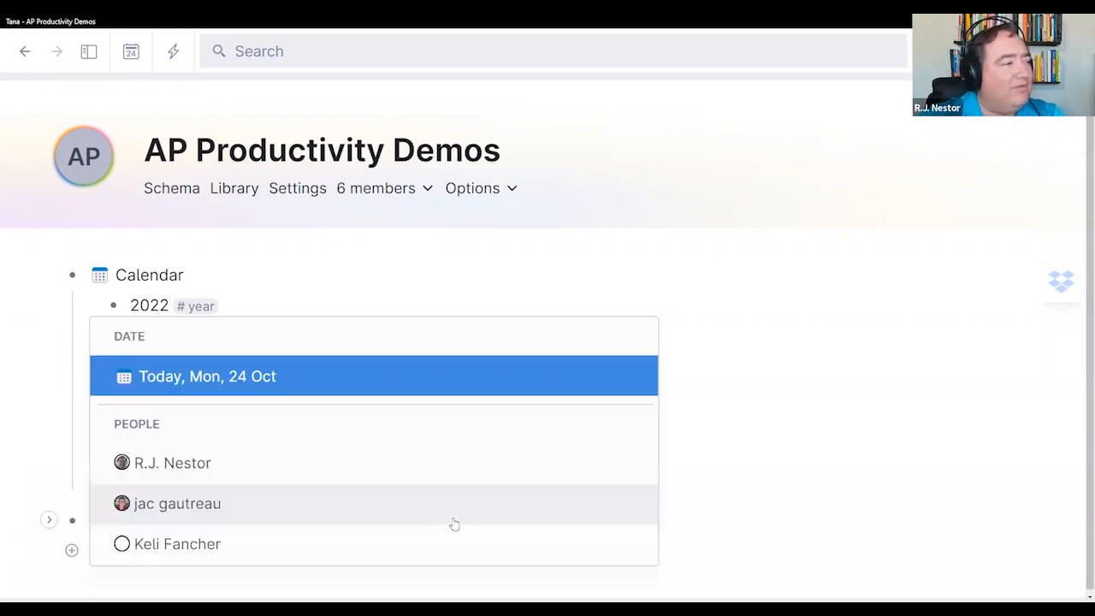
key("Return")
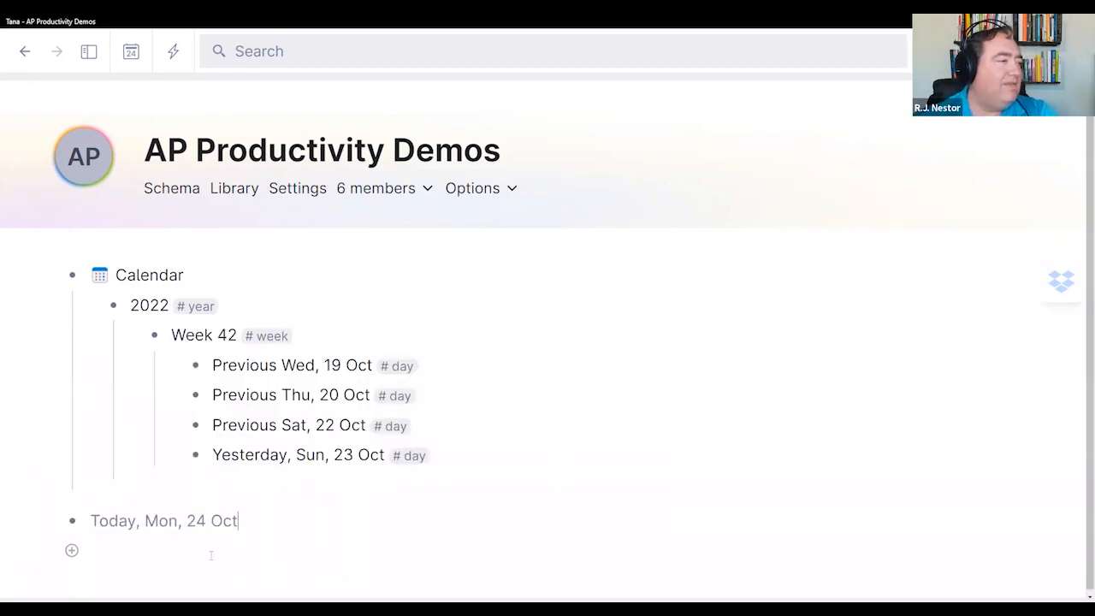
left_click(174, 521)
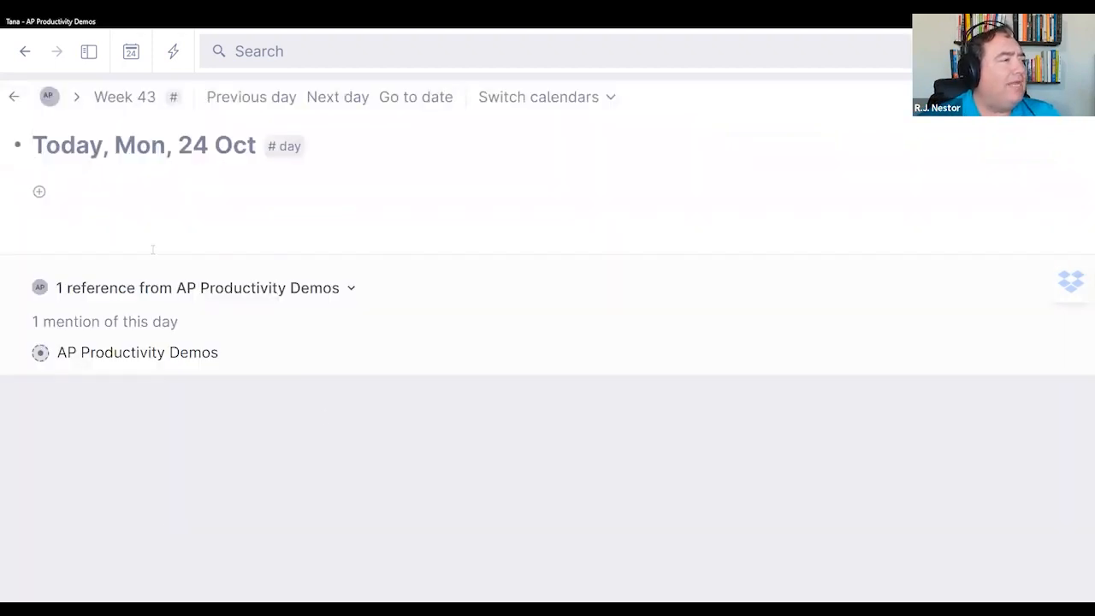
Step: Add a node reading "Walk the dog" to today's page
left_click(86, 183)
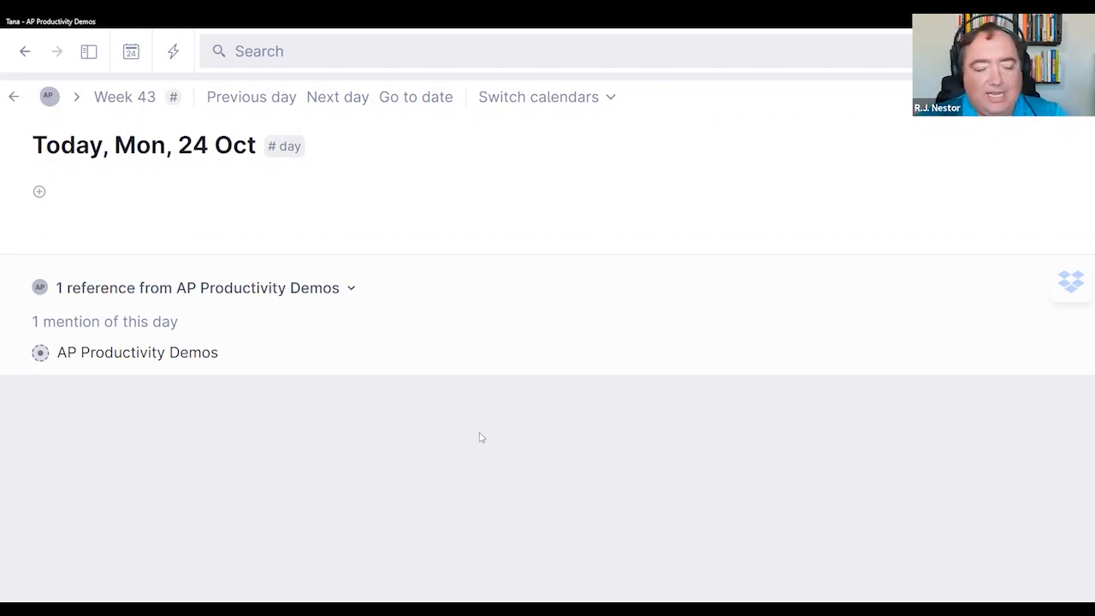
type("Walk the dog")
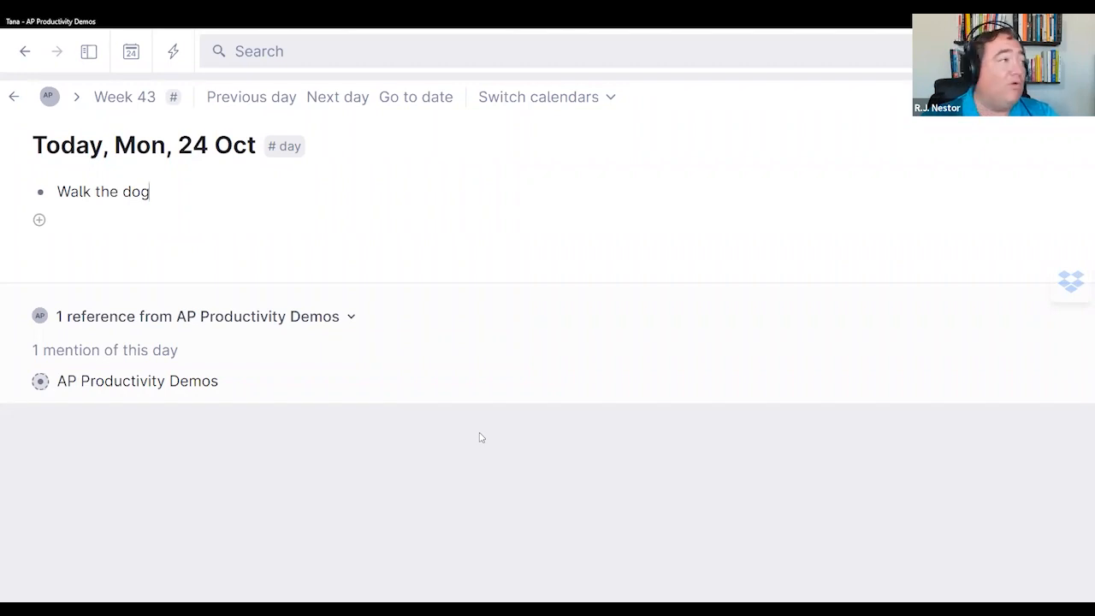
Step: Cycle the checkbox on the "Walk the dog" node repeatedly through its states, ending without a checkbox
key("ctrl+Return")
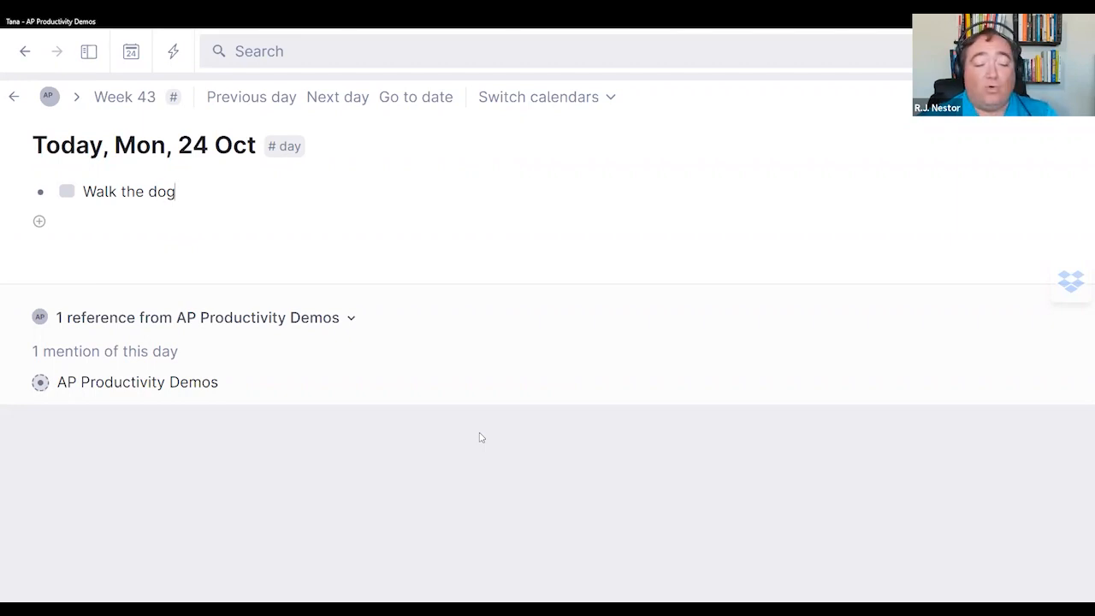
key("ctrl+Return")
key("ctrl+Return")
key("ctrl+Return")
key("ctrl+Return")
key("ctrl+Return")
key("ctrl+Return")
key("ctrl+Return")
key("ctrl+Return")
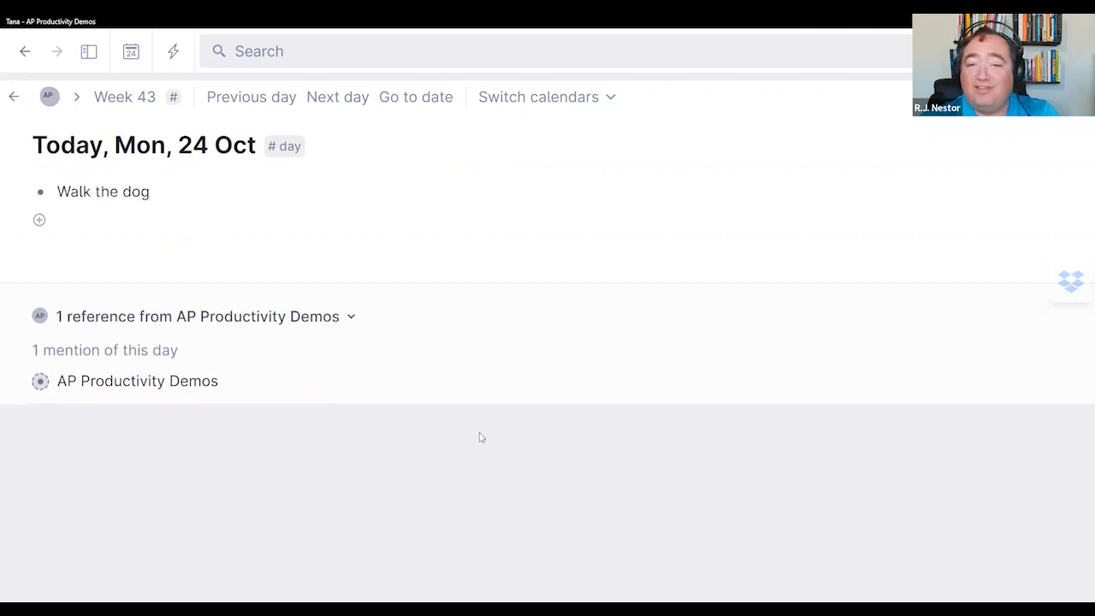
key("ctrl+Return")
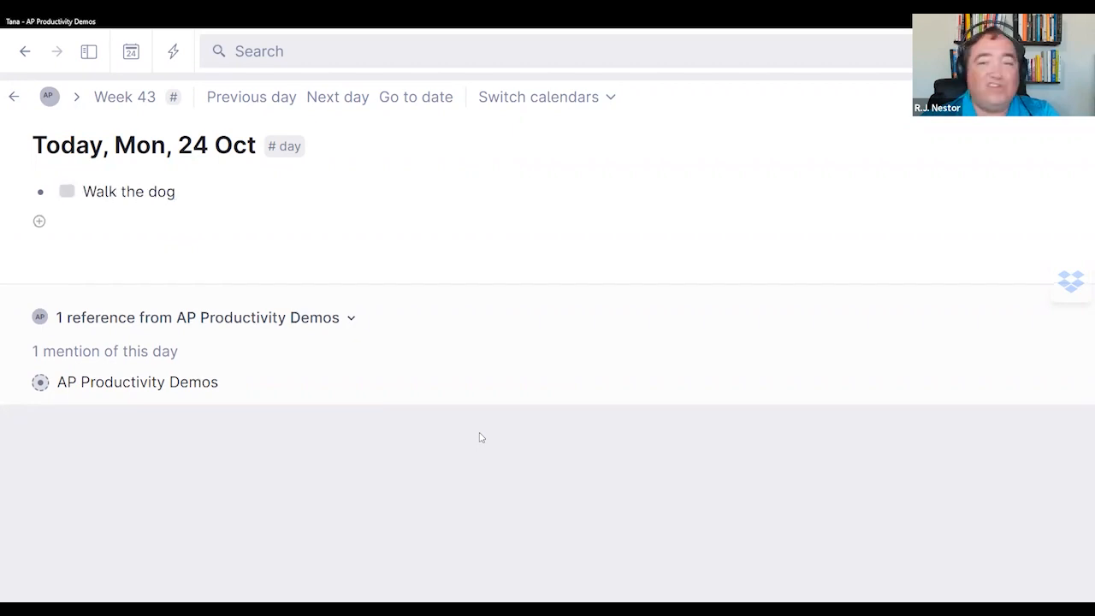
key("ctrl+Return")
key("ctrl+Return")
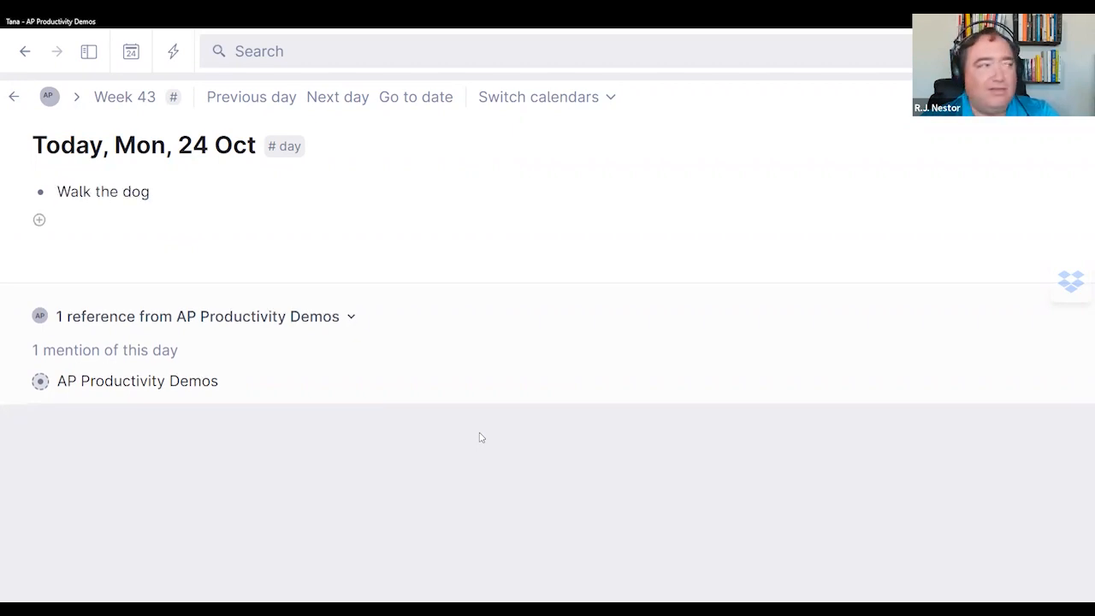
key("ctrl+Return")
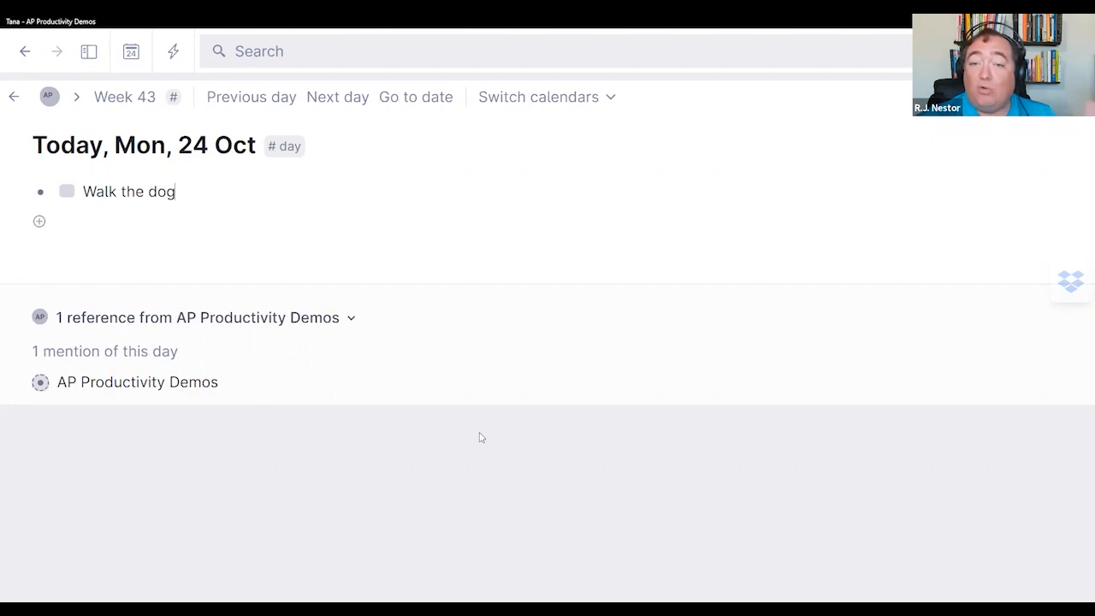
key("ctrl+Return")
key("ctrl+Return")
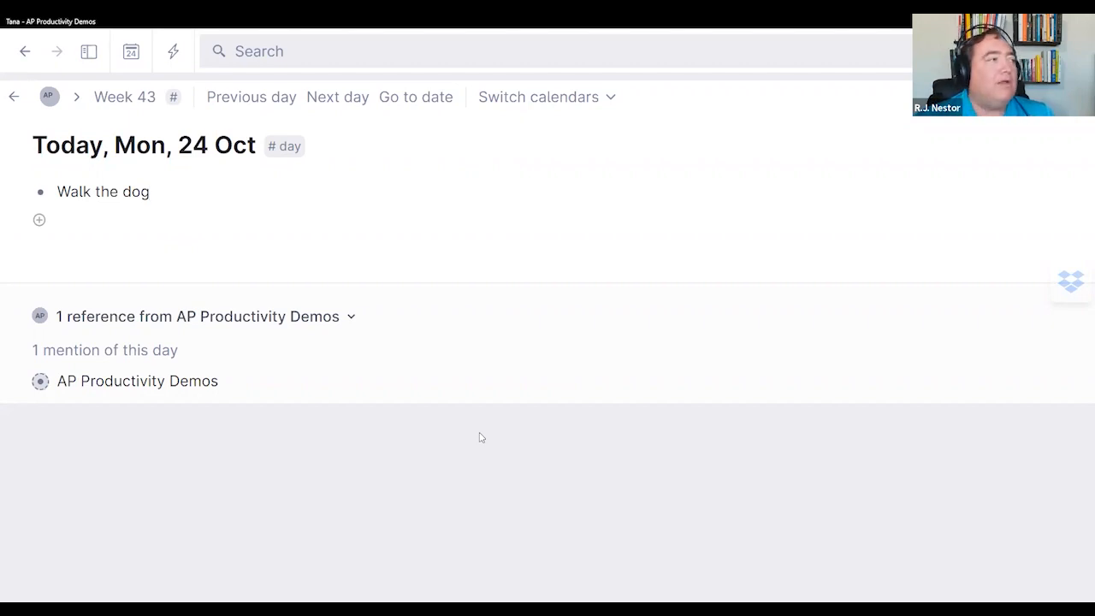
Step: Create a new supertag named "todo" on the "Walk the dog" node
type("#")
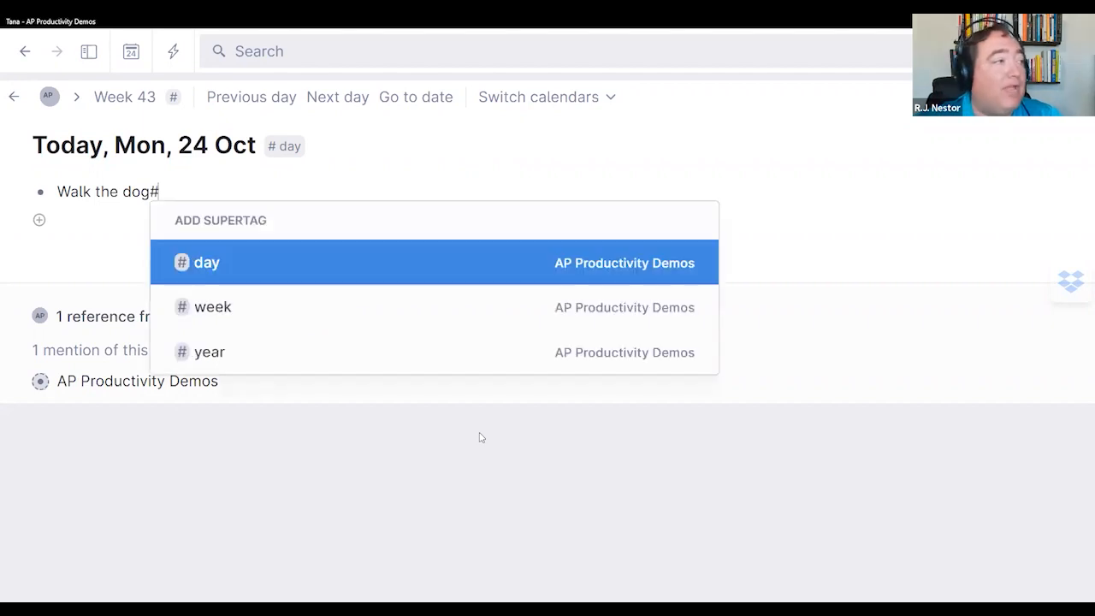
type("todo")
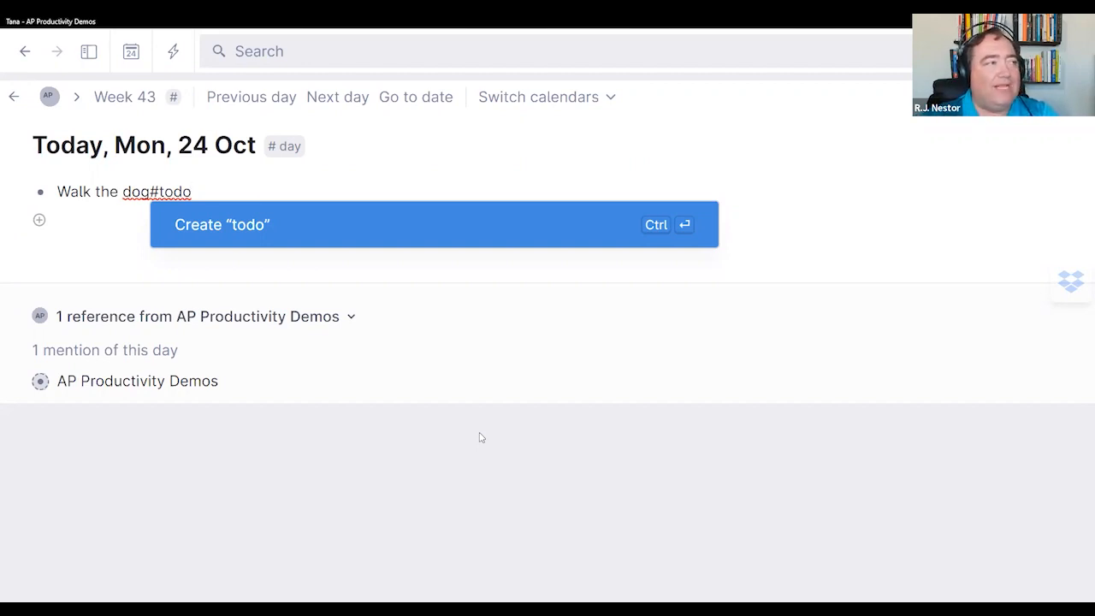
key("ctrl+Return")
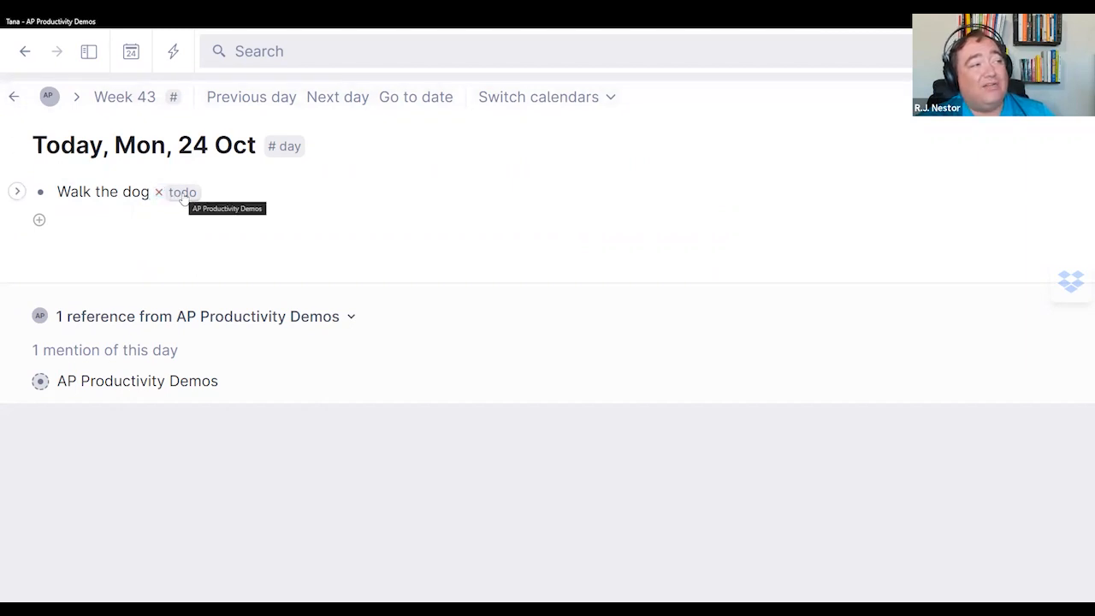
Step: Open the configuration of the todo supertag from the "Walk the dog" node
left_click(184, 193)
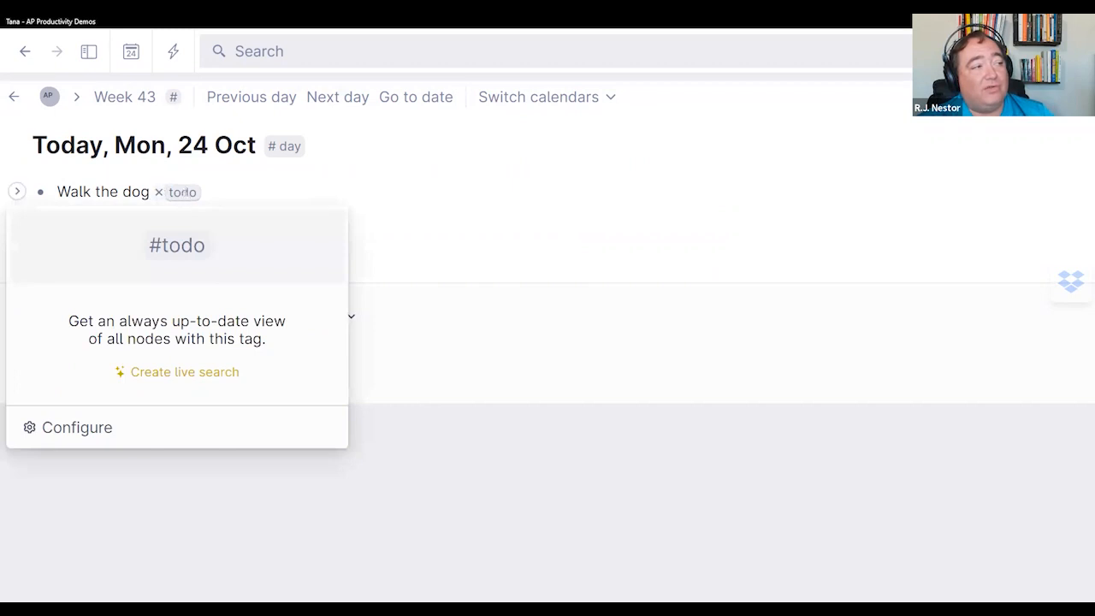
left_click(76, 425)
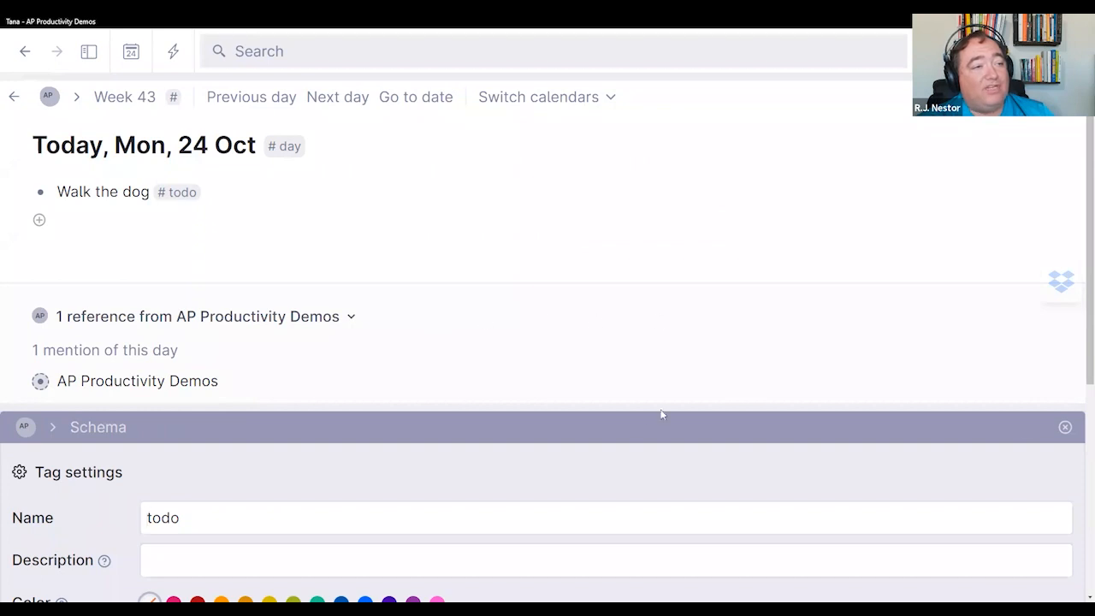
left_click_drag(639, 423, 1075, 284)
left_click_drag(950, 426, 1076, 276)
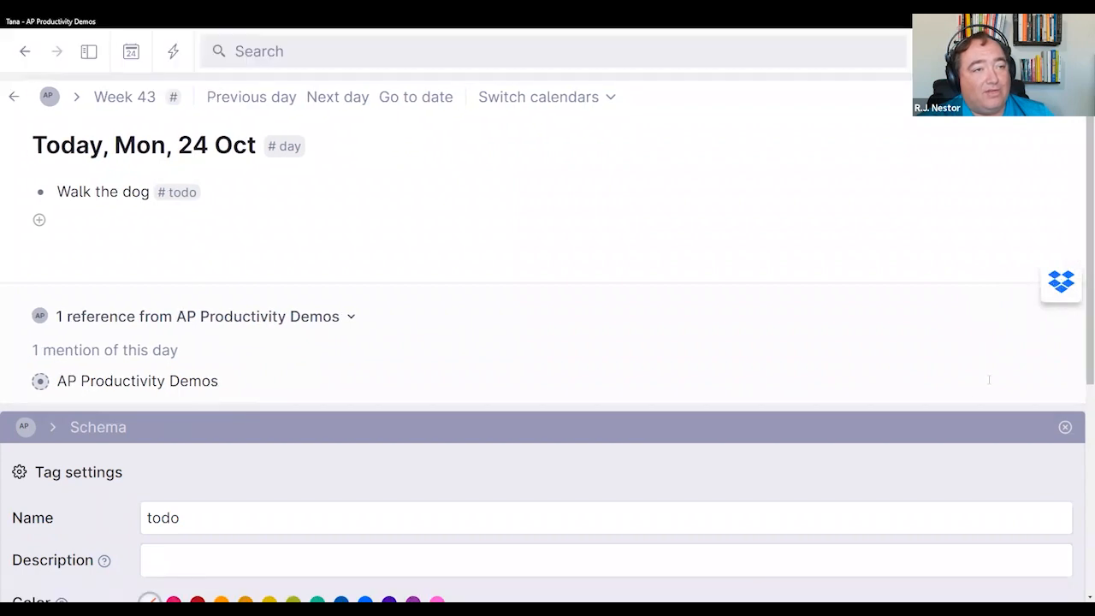
left_click_drag(954, 429, 1076, 370)
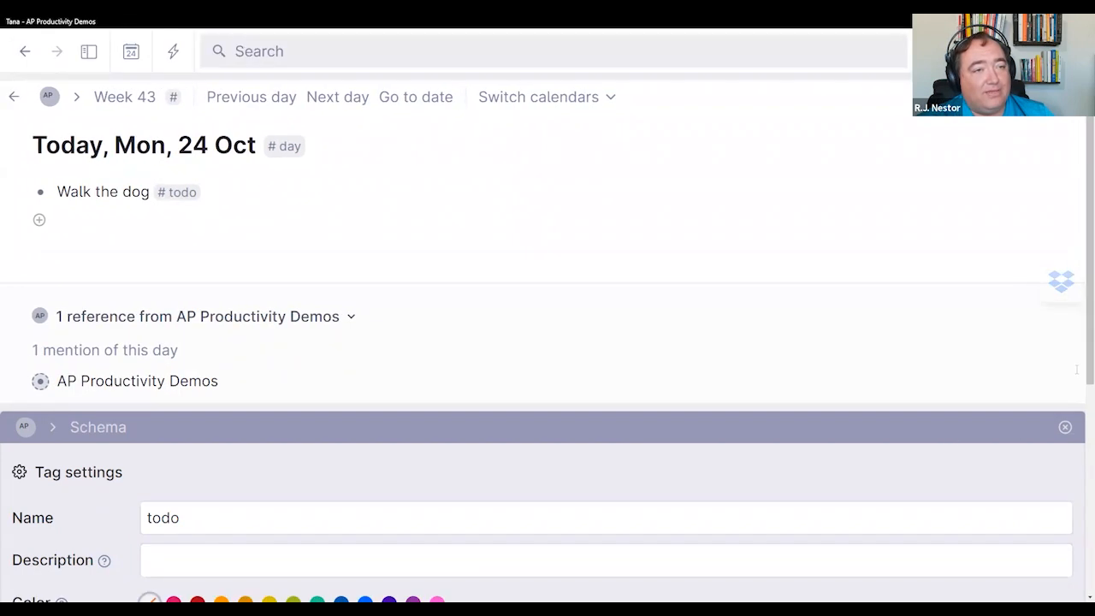
scroll(419, 301, "down", 5)
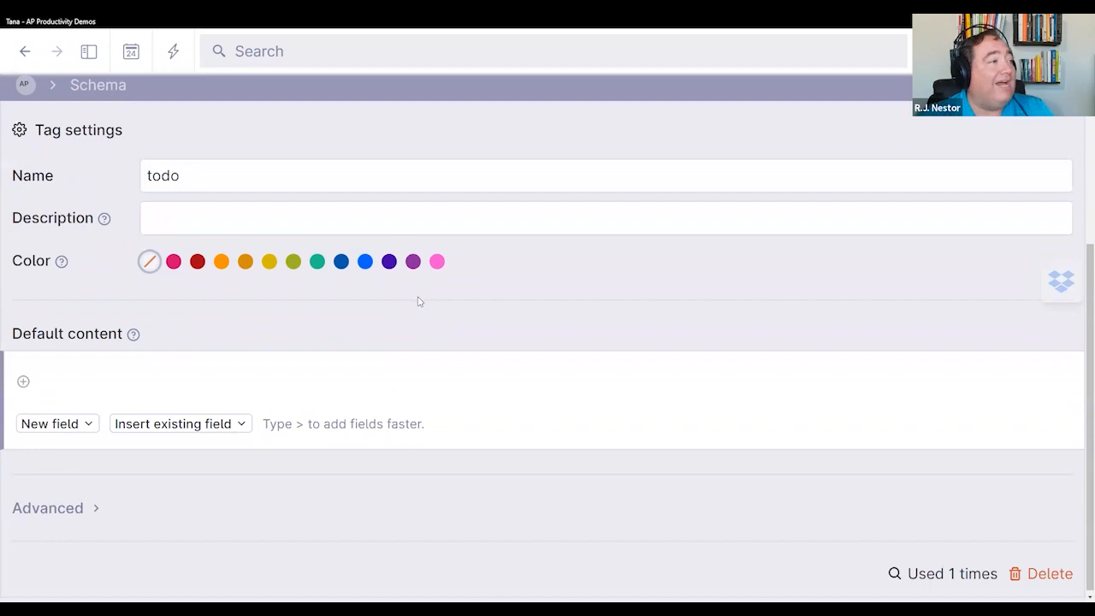
Step: Set the todo supertag's color to teal green
scroll(419, 301, "up", 1)
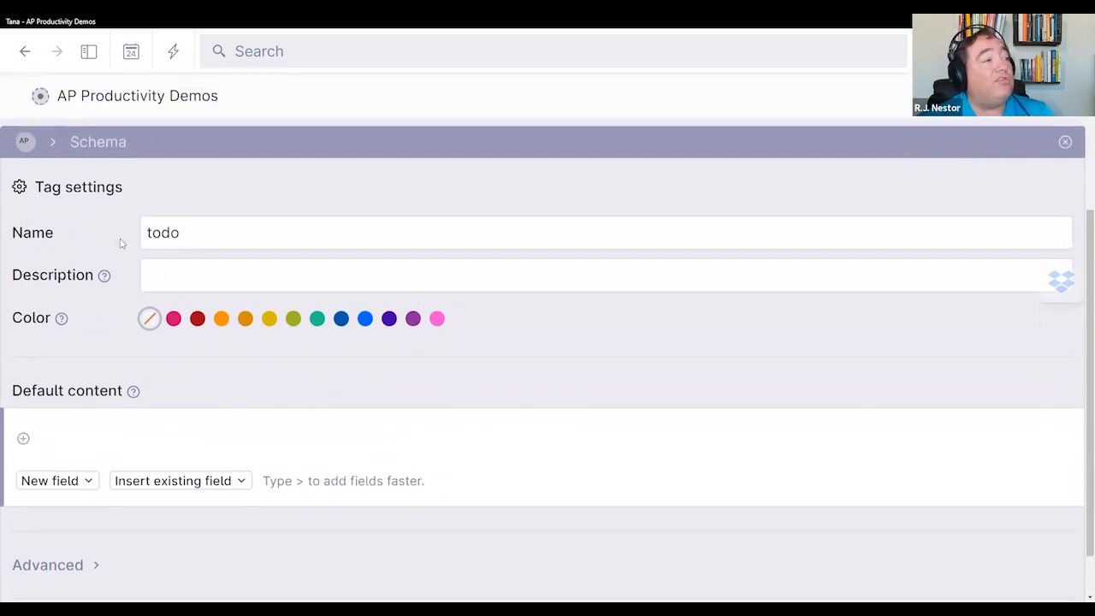
scroll(95, 248, "down", 1)
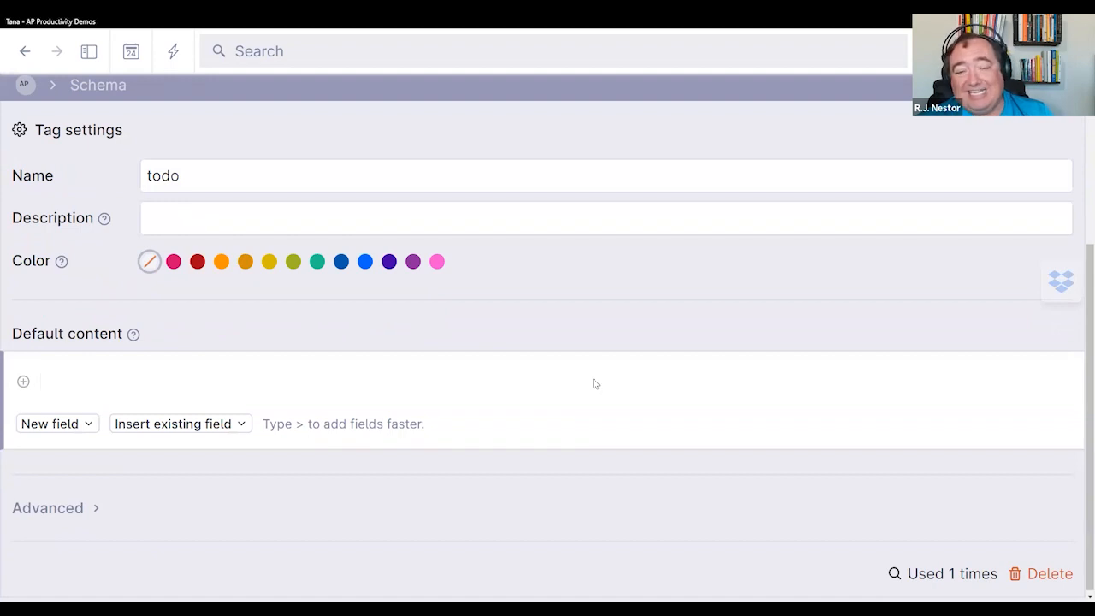
scroll(604, 345, "up", 2)
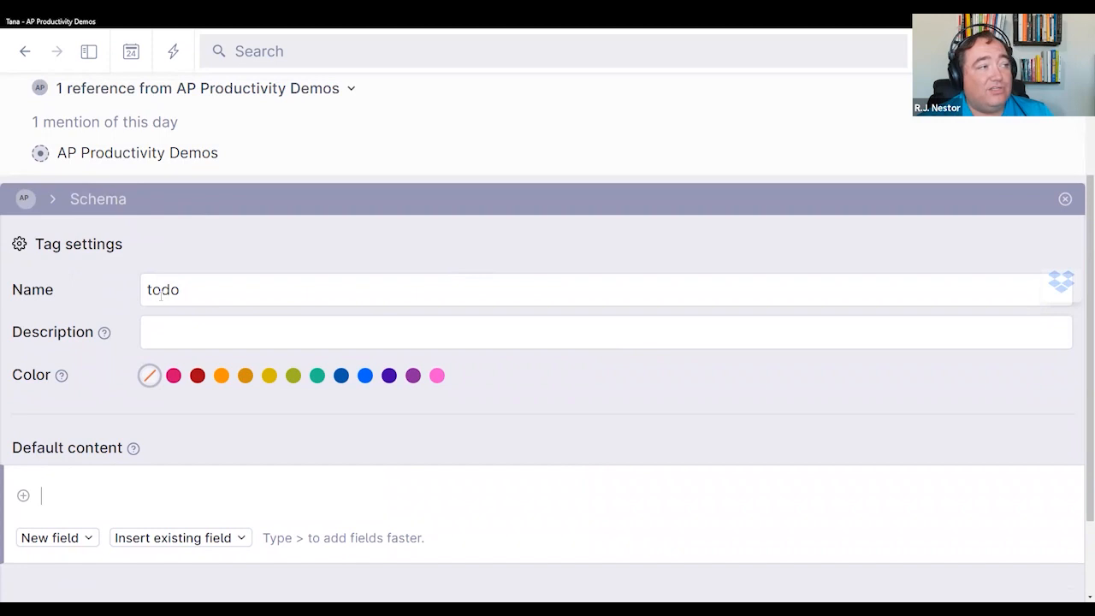
left_click(317, 376)
scroll(333, 403, "up", 3)
scroll(332, 403, "down", 1)
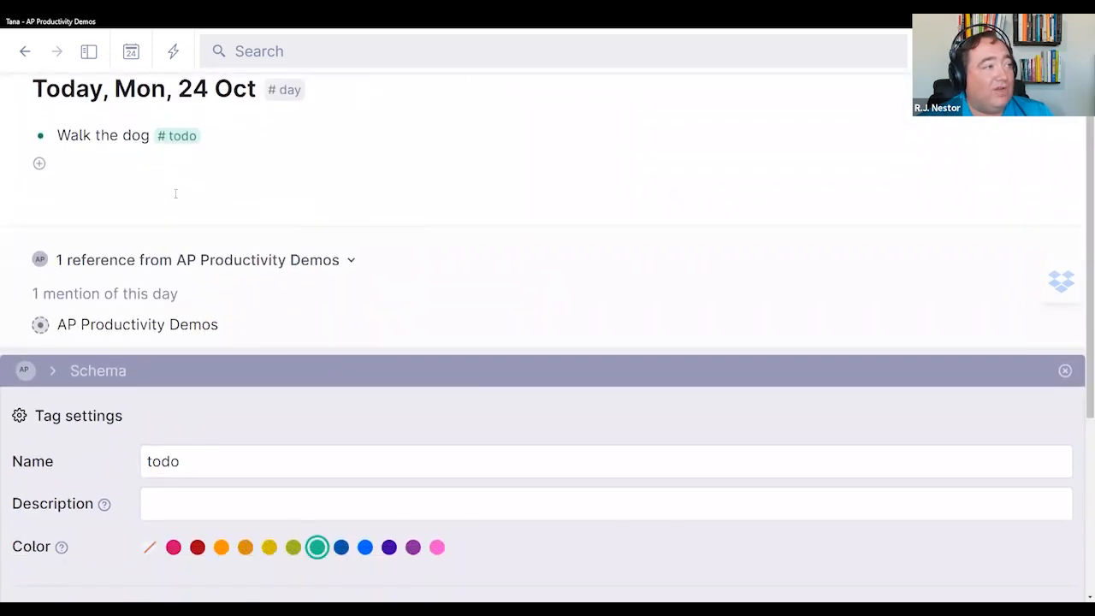
scroll(447, 438, "down", 3)
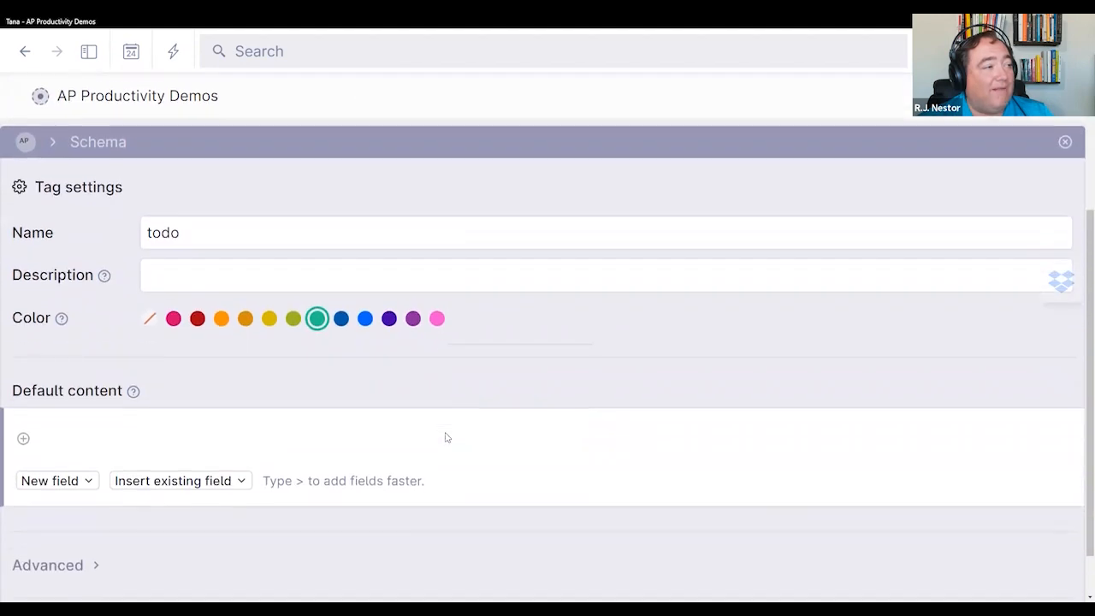
Step: Add the system field "Due date" to the todo supertag's default content, leaving its default value empty
left_click(164, 447)
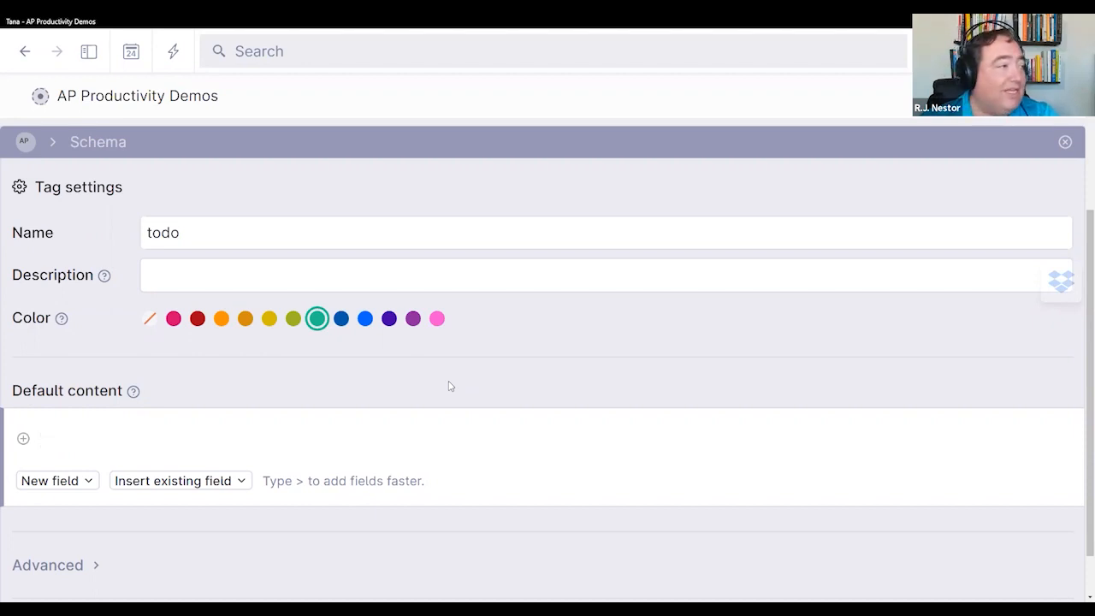
type(">")
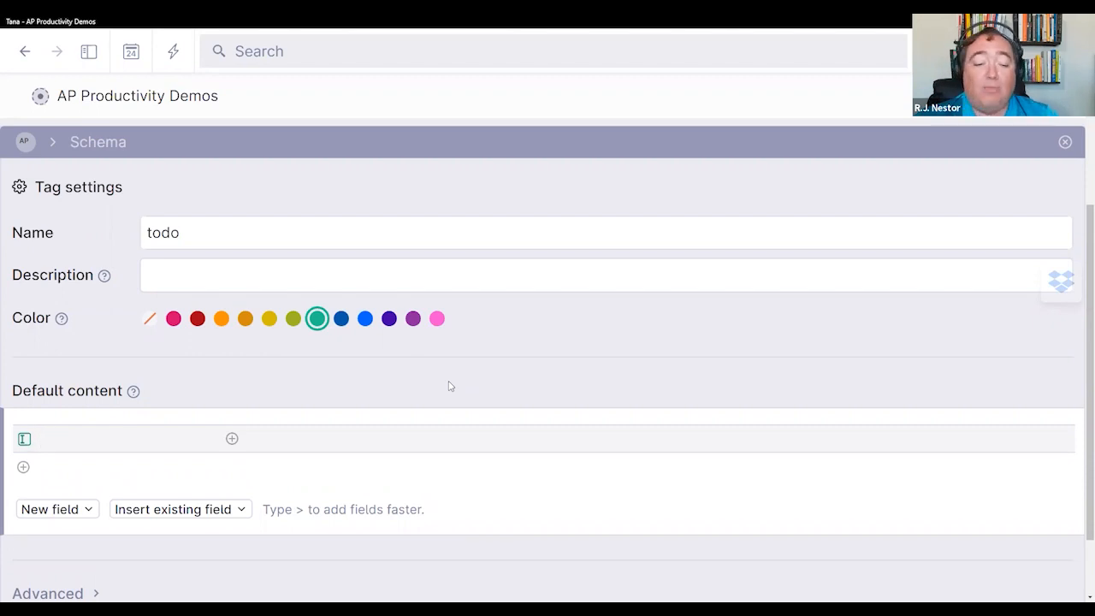
type("Du")
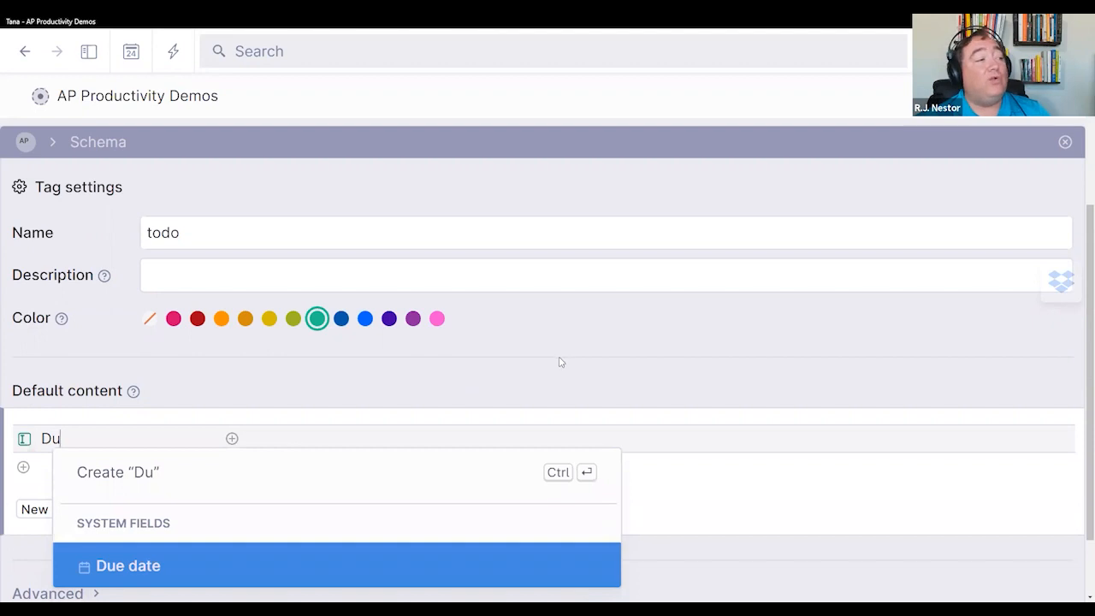
scroll(561, 362, "up", 1)
scroll(557, 362, "down", 1)
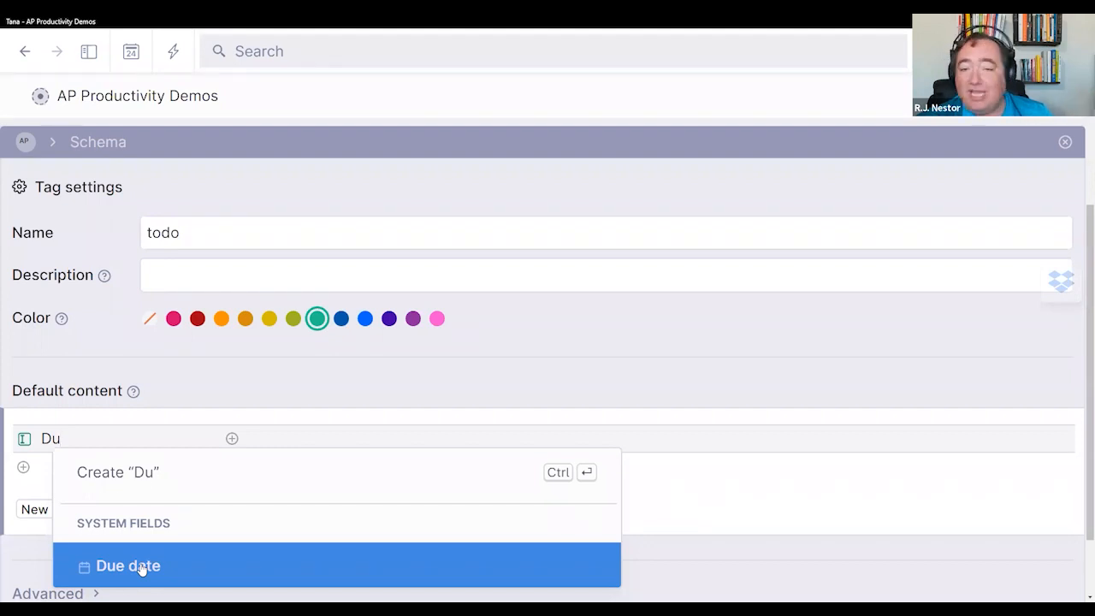
left_click(142, 569)
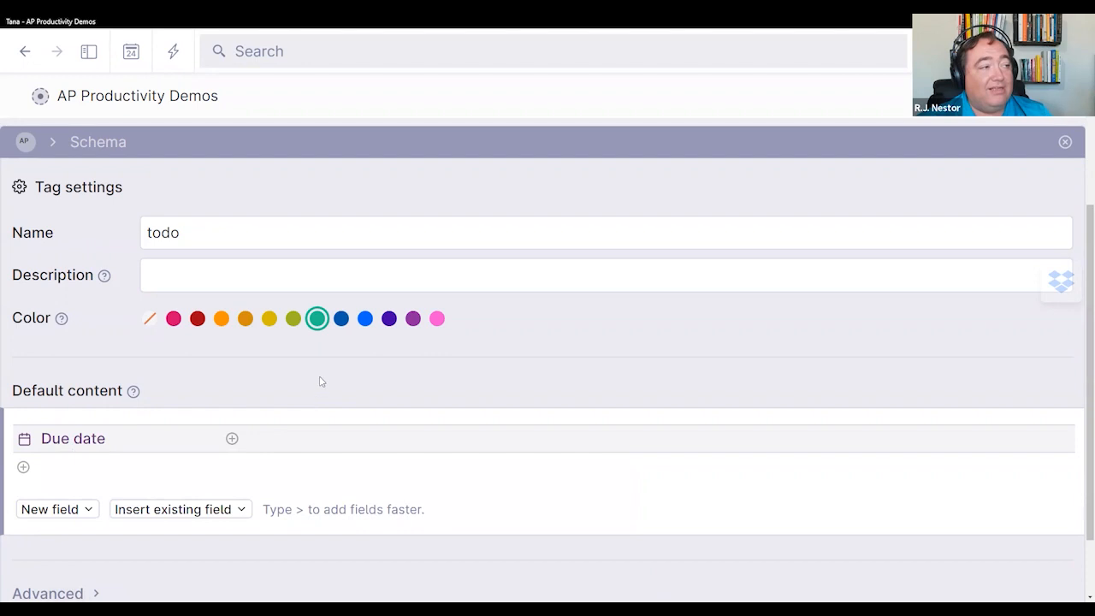
left_click(327, 433)
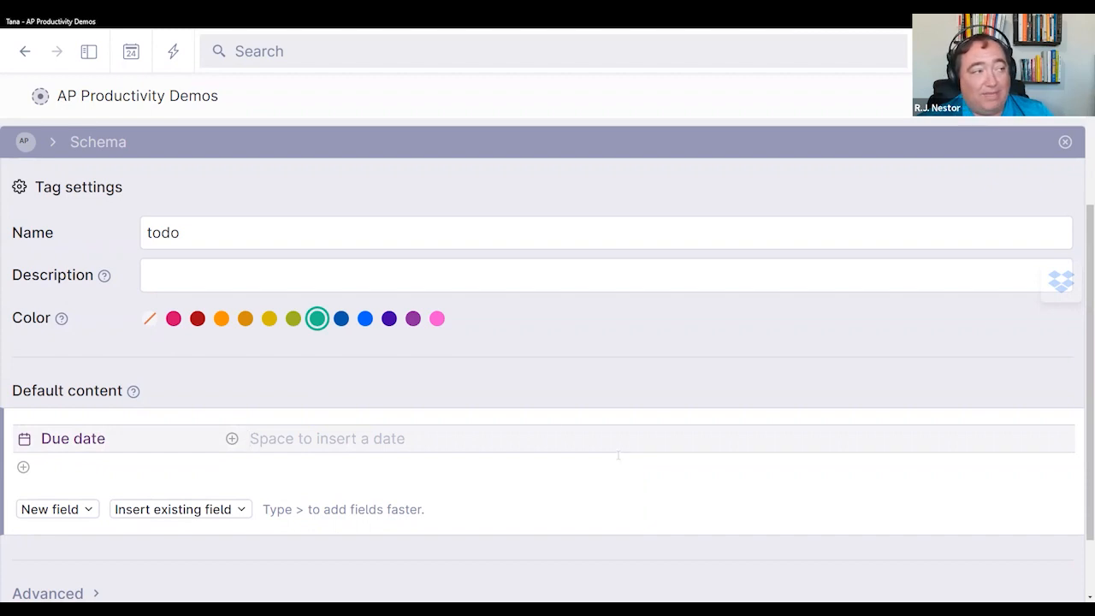
left_click(386, 377)
Step: Close the todo tag settings and expand the "Walk the dog" node to show its fields
scroll(780, 374, "up", 2)
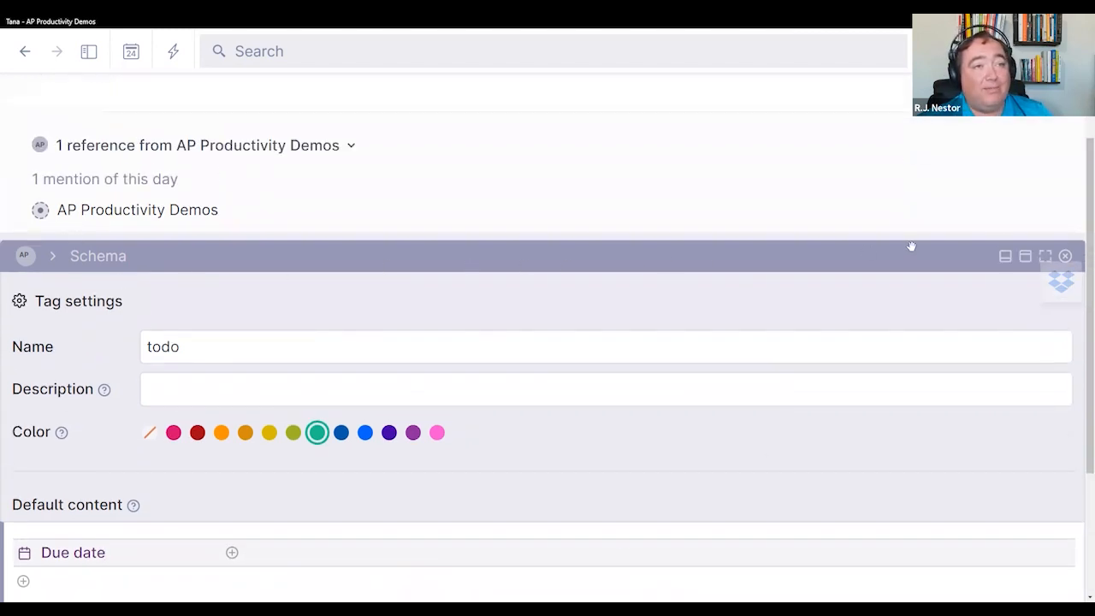
left_click(1065, 257)
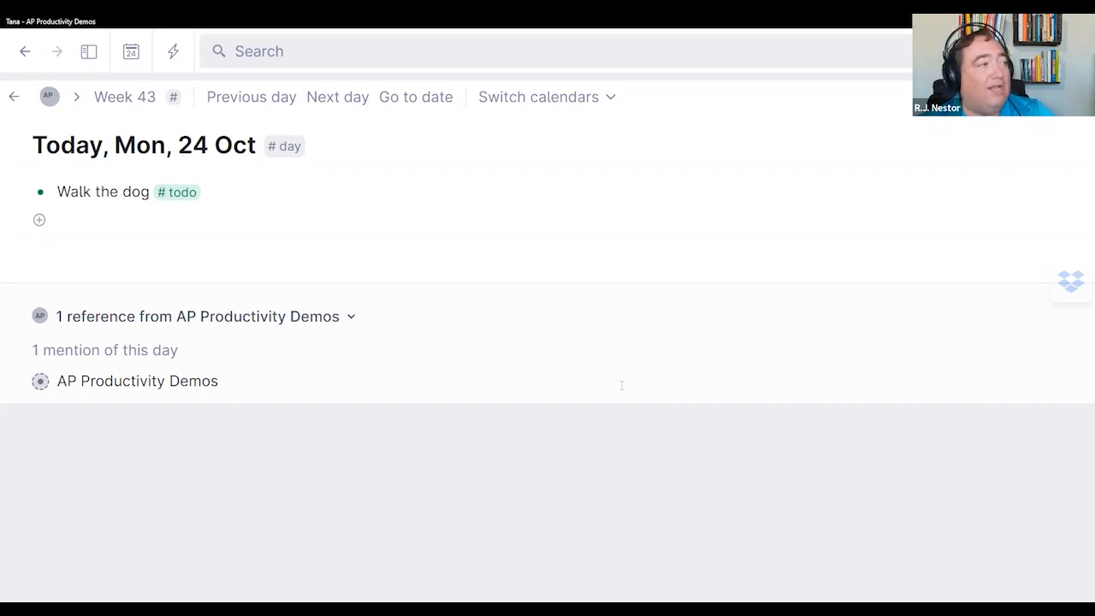
key("ctrl+Down")
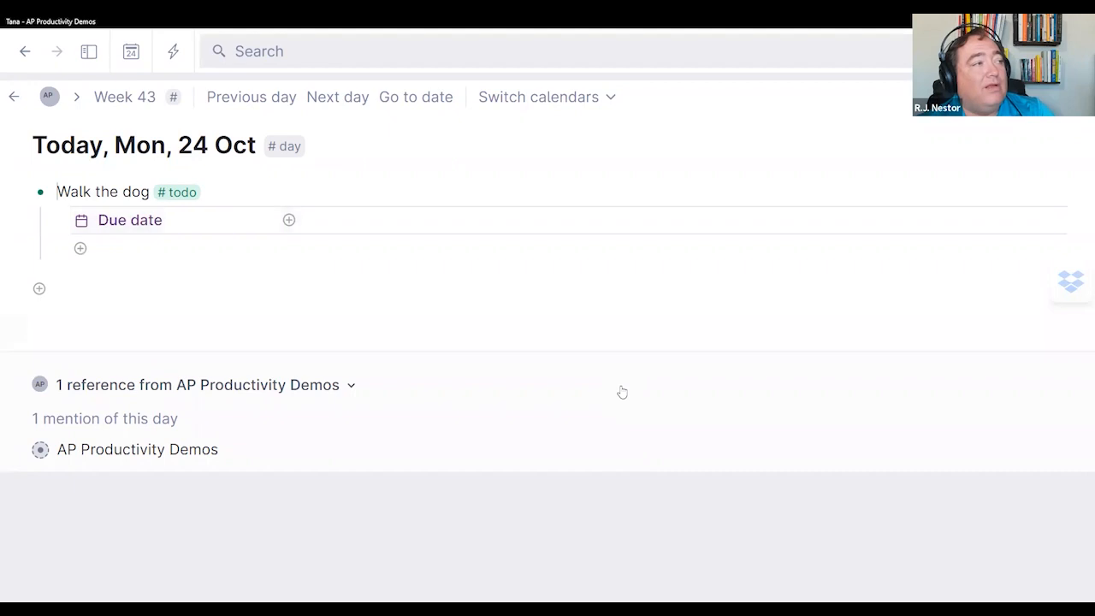
key("ctrl+Up")
key("ctrl+Down")
key("Down")
key("Up")
key("Up")
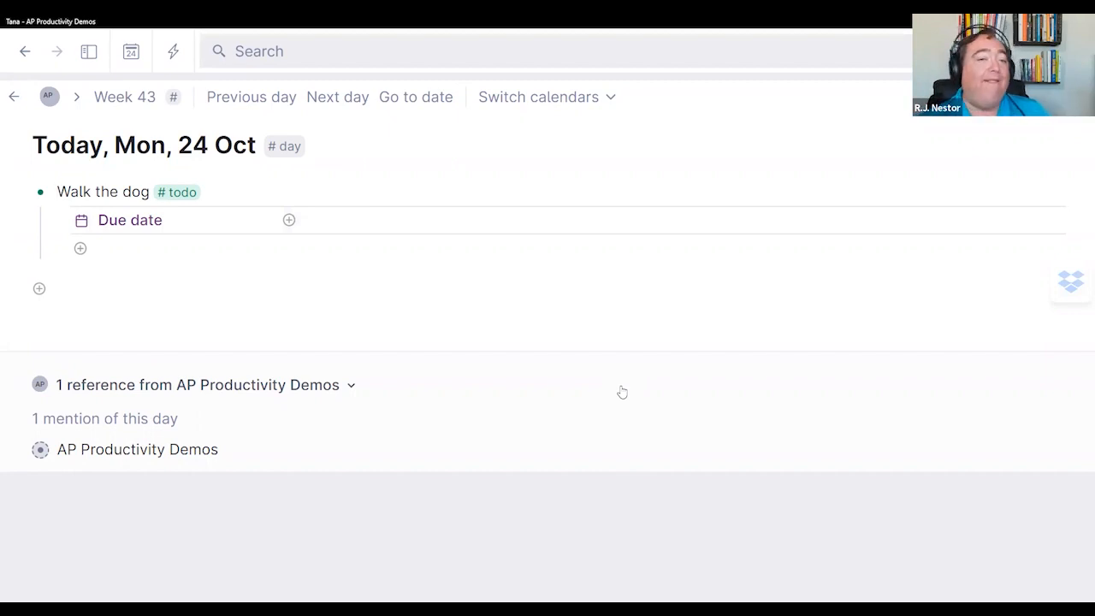
Step: Set the Due date of the "Walk the dog" task to 25 October 2022 and close the date picker
key("Down")
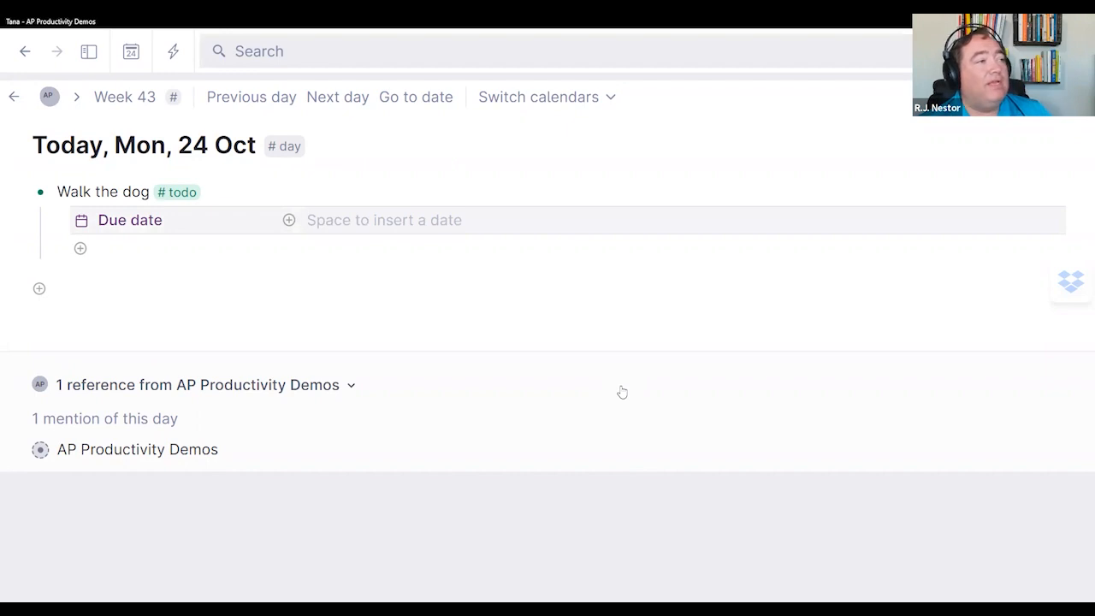
key("Left")
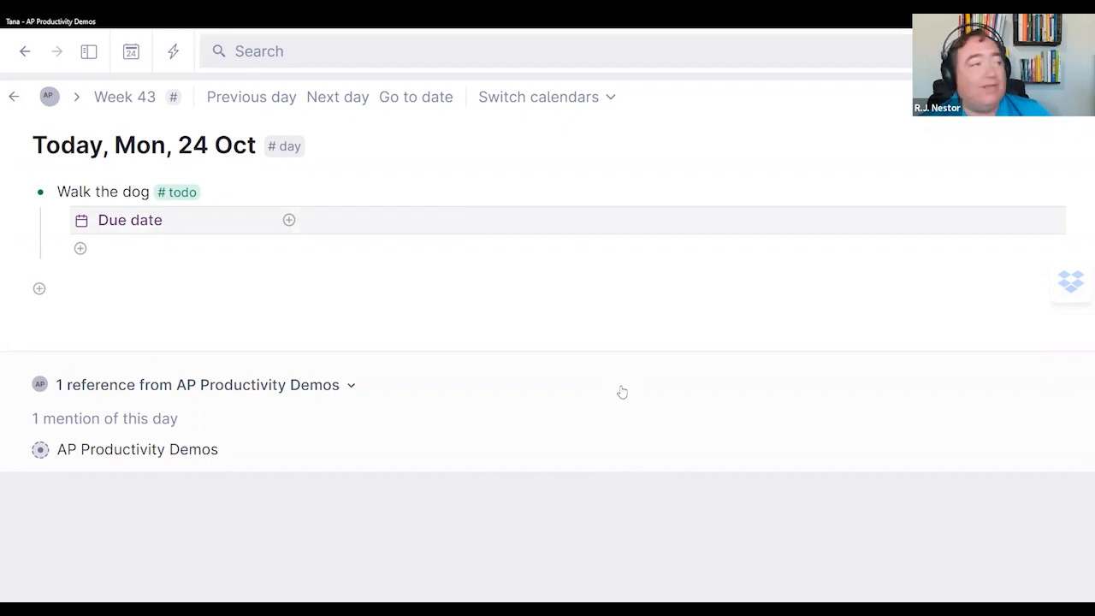
key("Right")
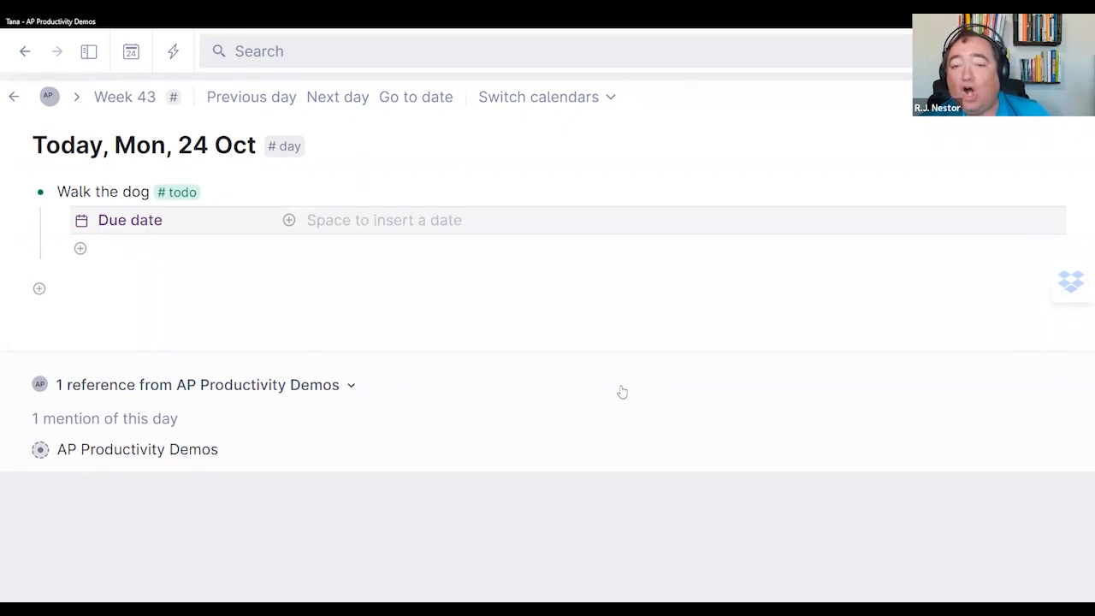
key("space")
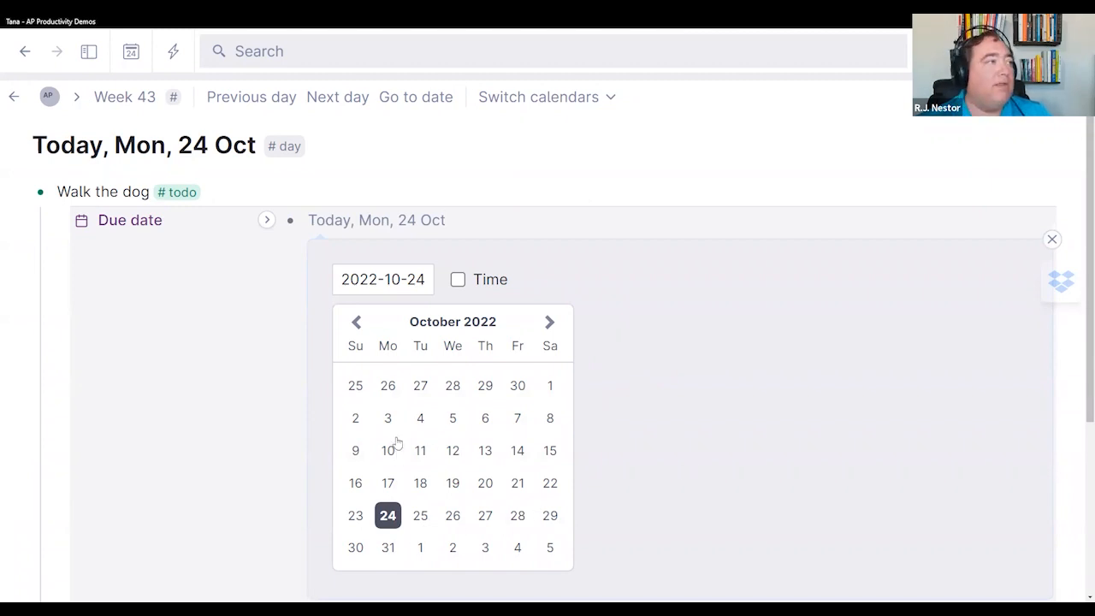
left_click(420, 517)
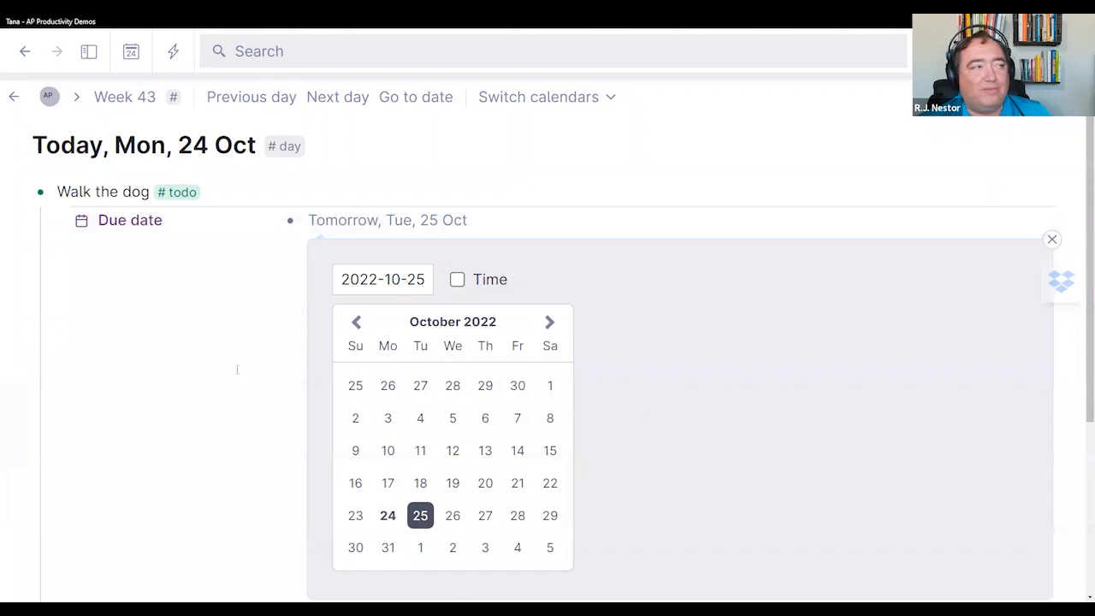
left_click(90, 191)
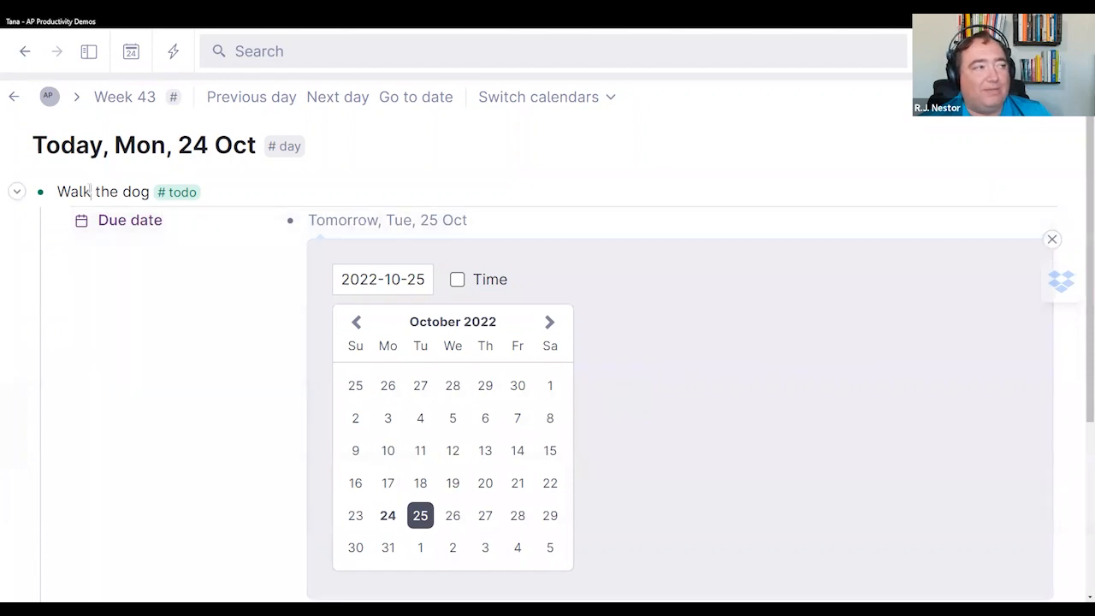
left_click(1053, 239)
Step: Add a new node "Feed the cat" below the first task and apply the todo supertag to it
left_click(118, 191)
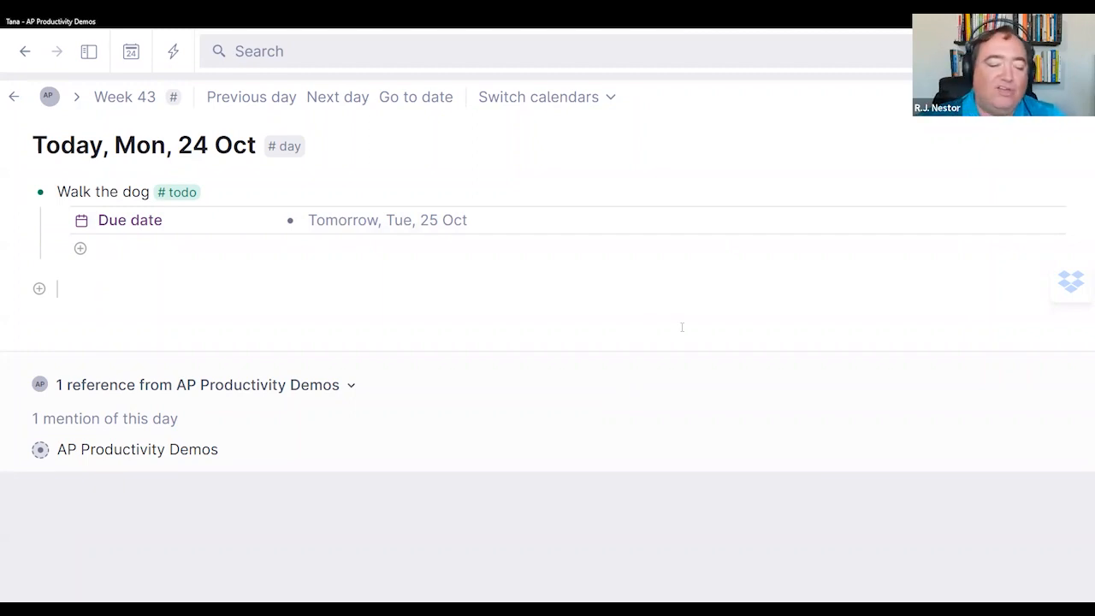
type("Feed t")
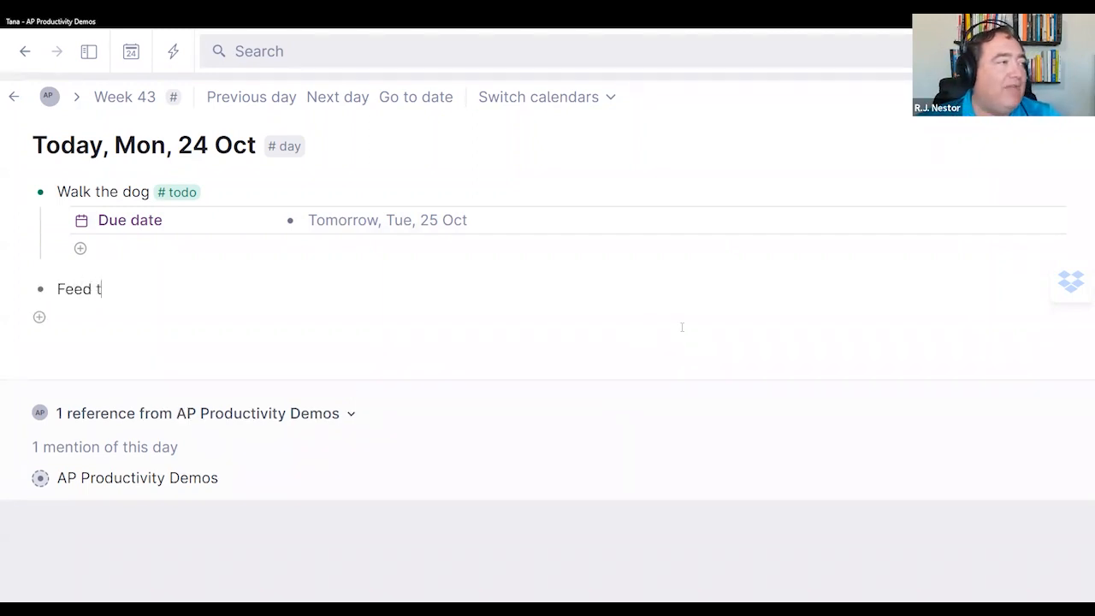
type("he ca")
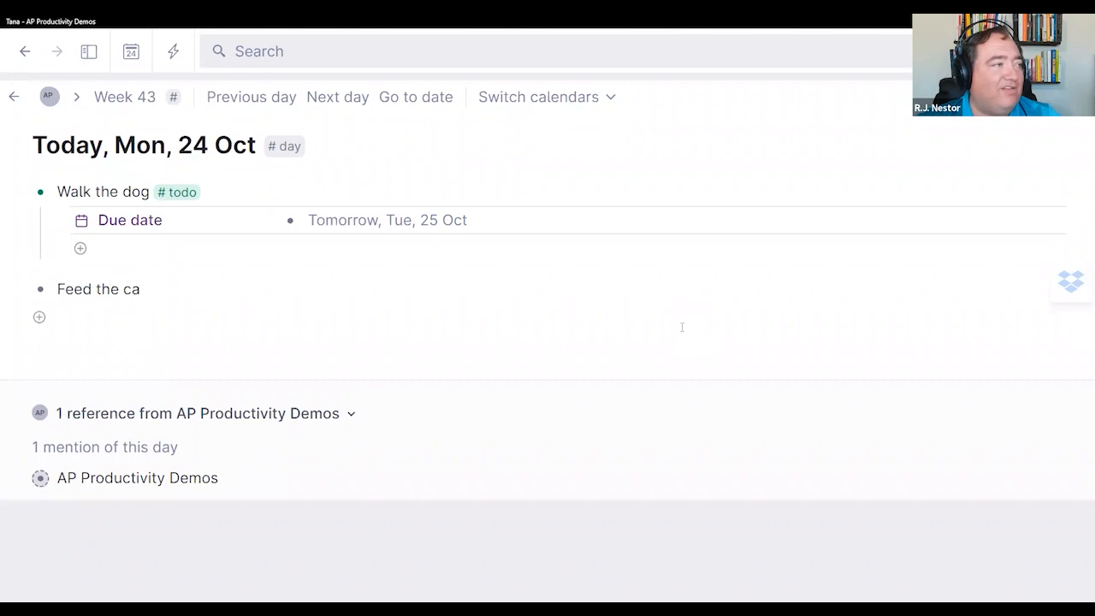
type("t#")
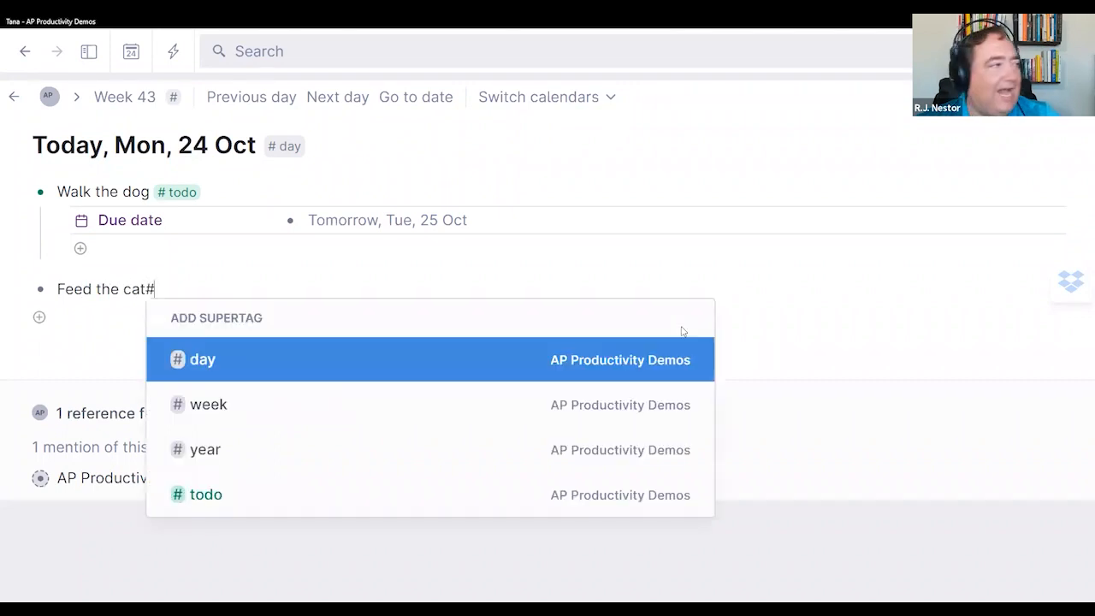
type("to")
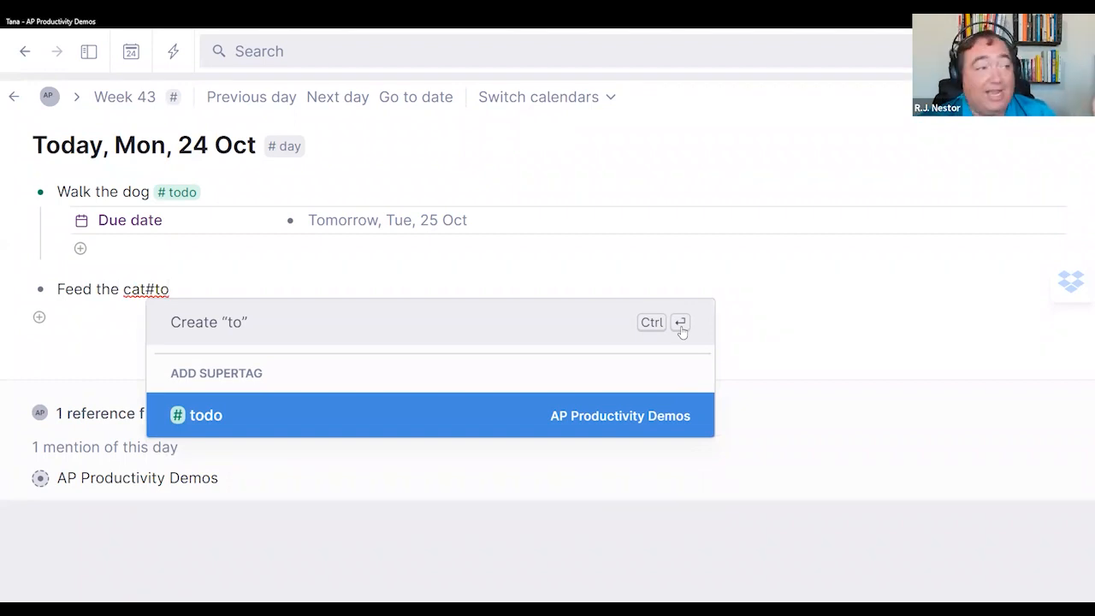
key("Return")
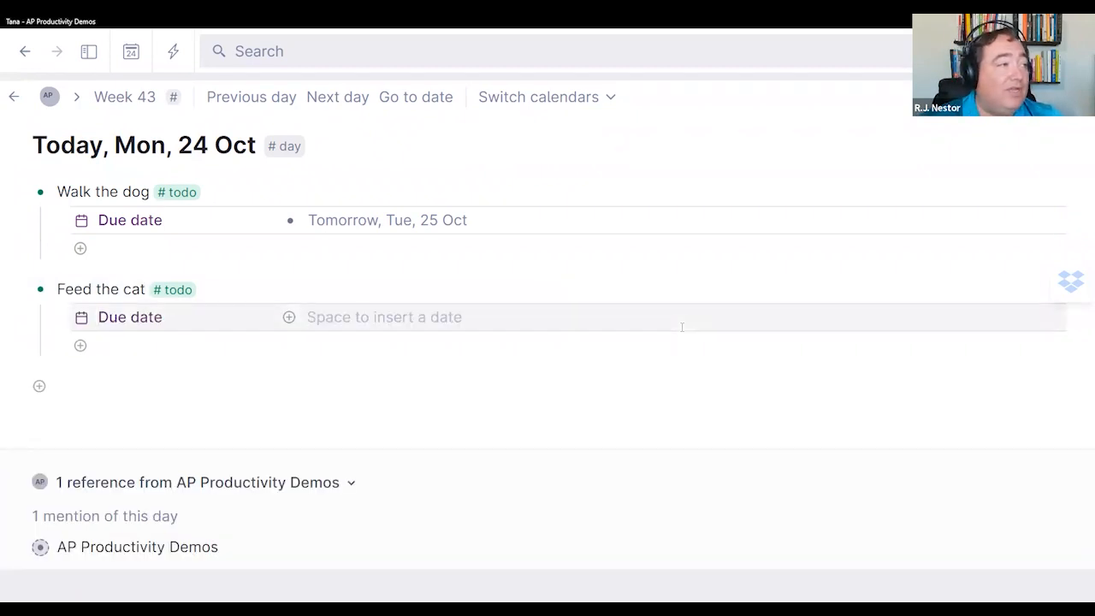
Step: Set the Due date of the "Feed the cat" task to 25 October 2022 and close the date picker
key("space")
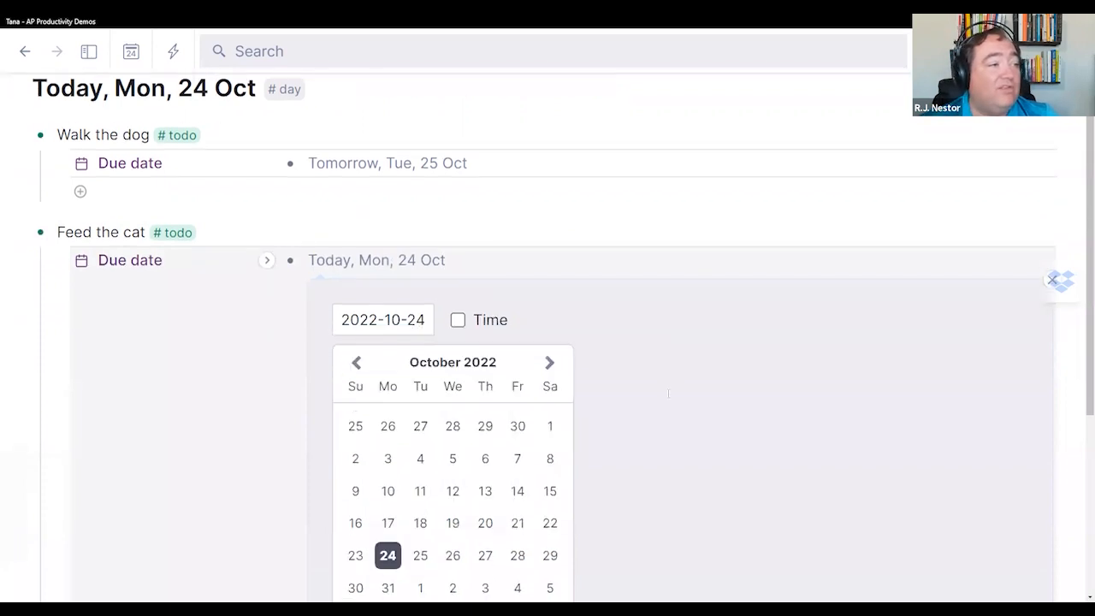
left_click(419, 557)
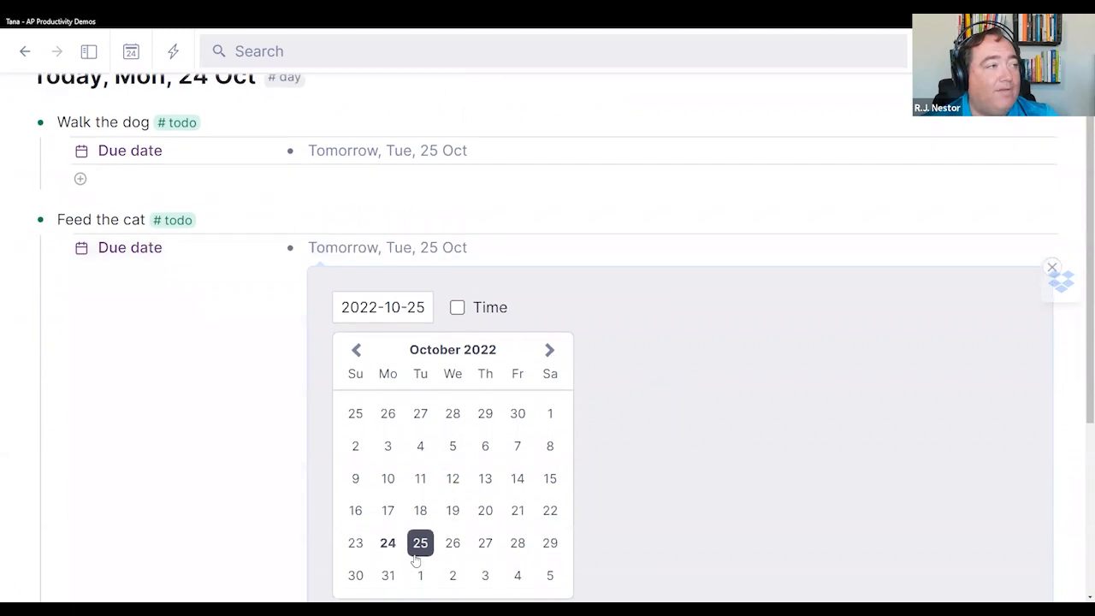
left_click(1051, 266)
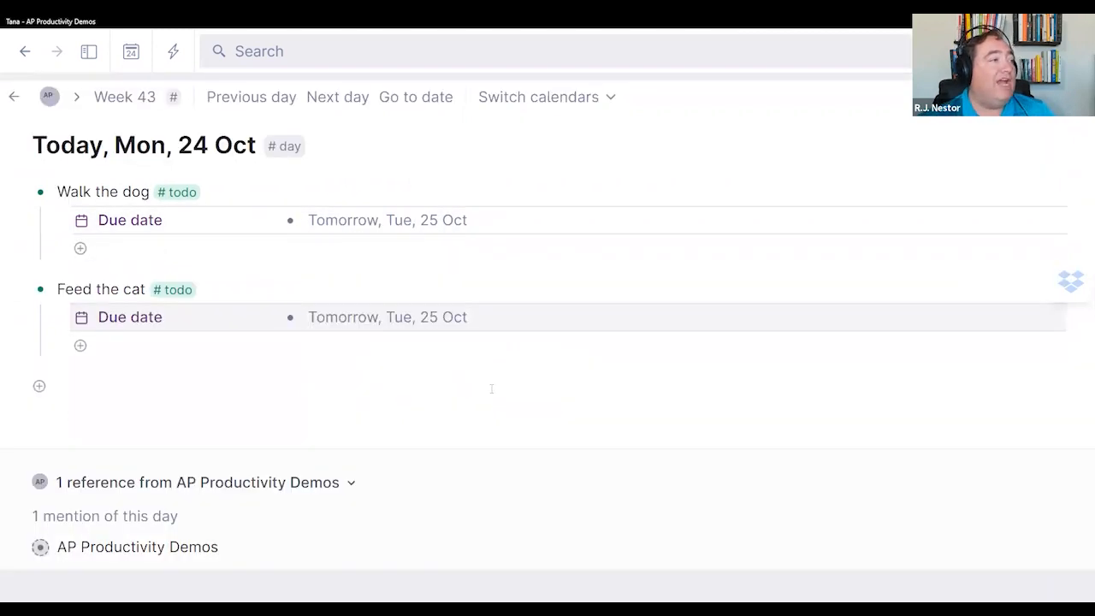
Step: Check the next day's page for references to the two tasks and return to today's page
left_click(120, 190)
left_click(112, 289)
left_click(85, 191)
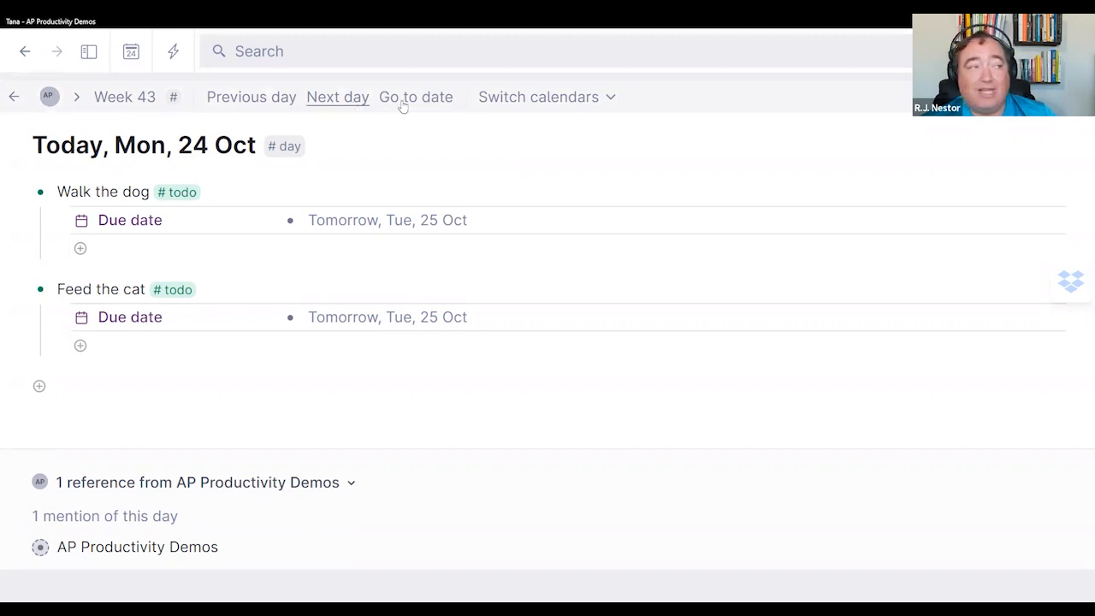
left_click(351, 98)
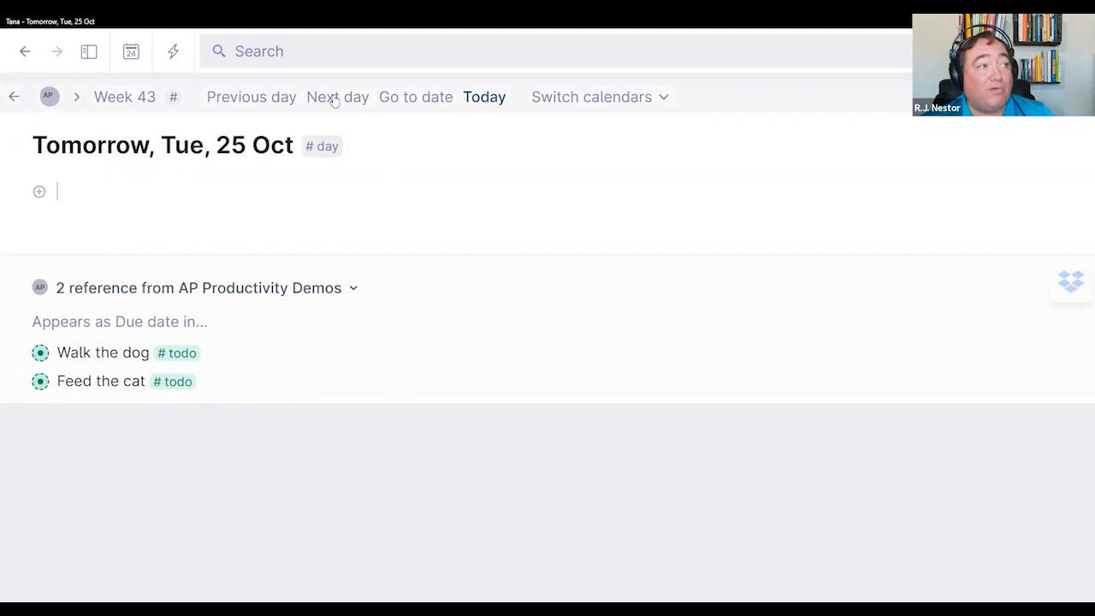
left_click(484, 97)
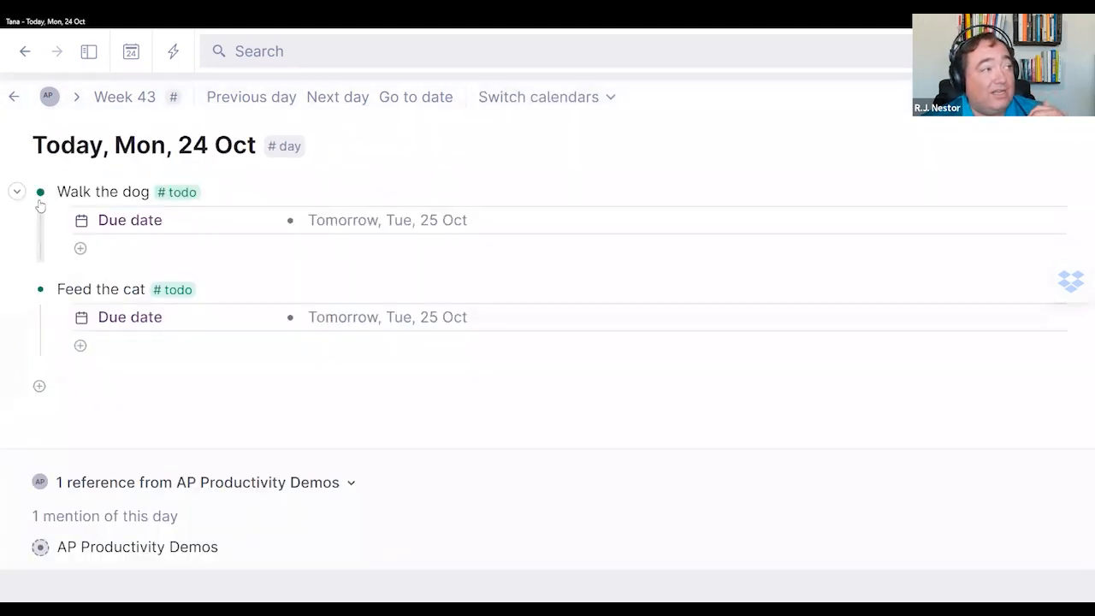
Step: Collapse the "Walk the dog" and "Feed the cat" nodes to hide their fields
key("ctrl+Up")
key("Down")
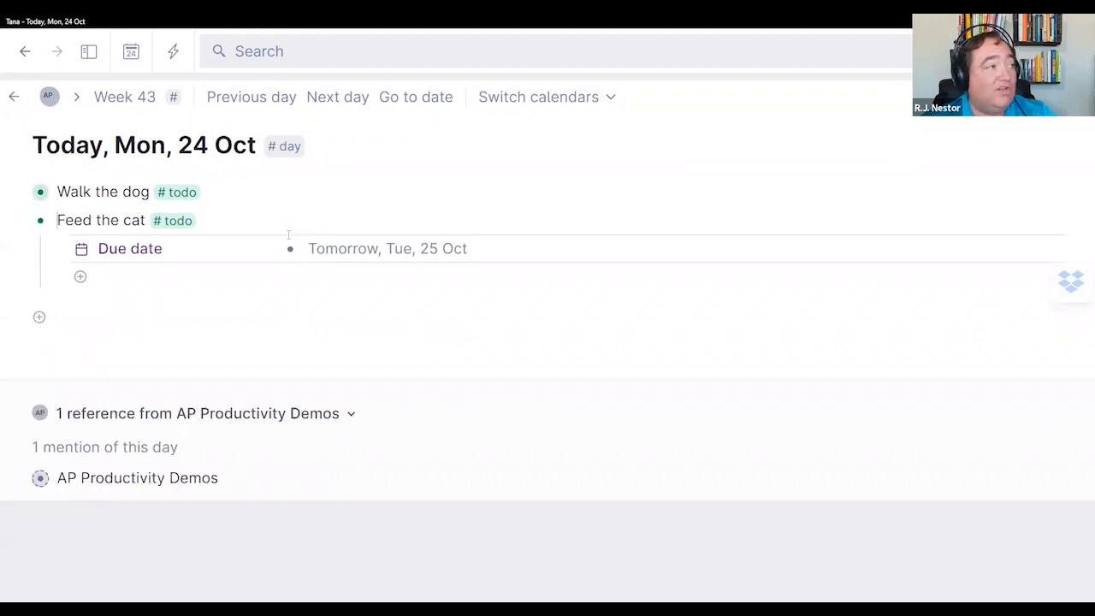
key("ctrl+Up")
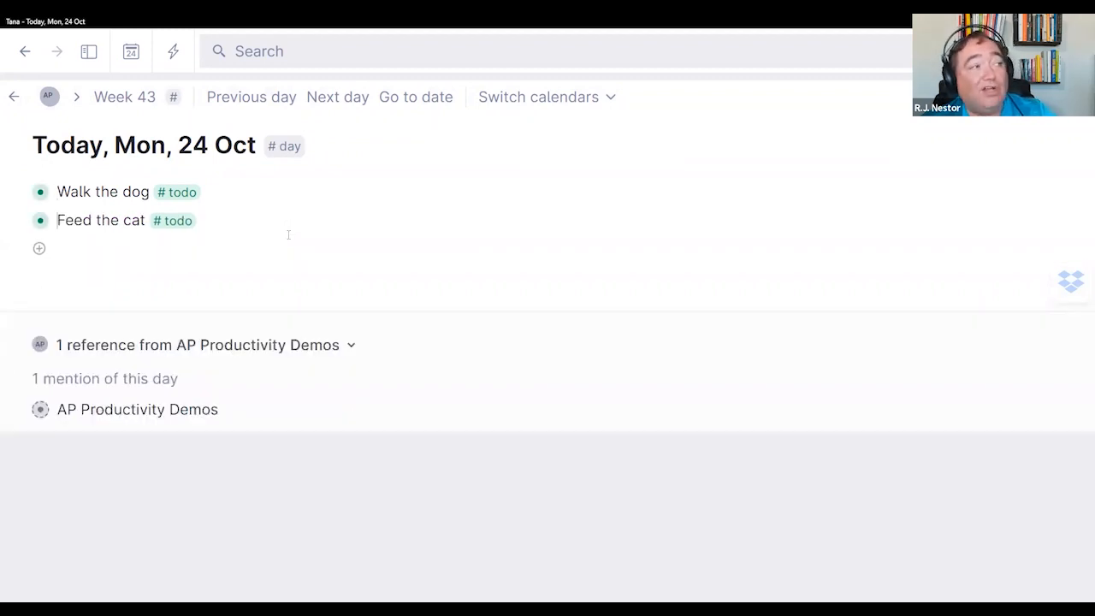
Step: Expand and collapse the "Feed the cat" node repeatedly to show and hide its Due date field
key("ctrl+Down")
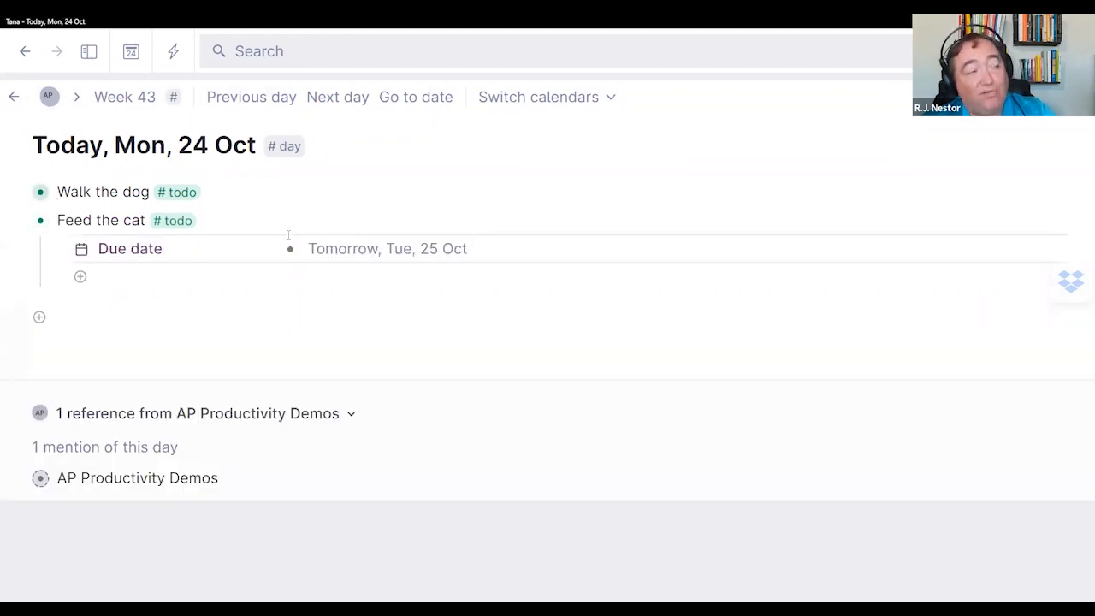
key("ctrl+Up")
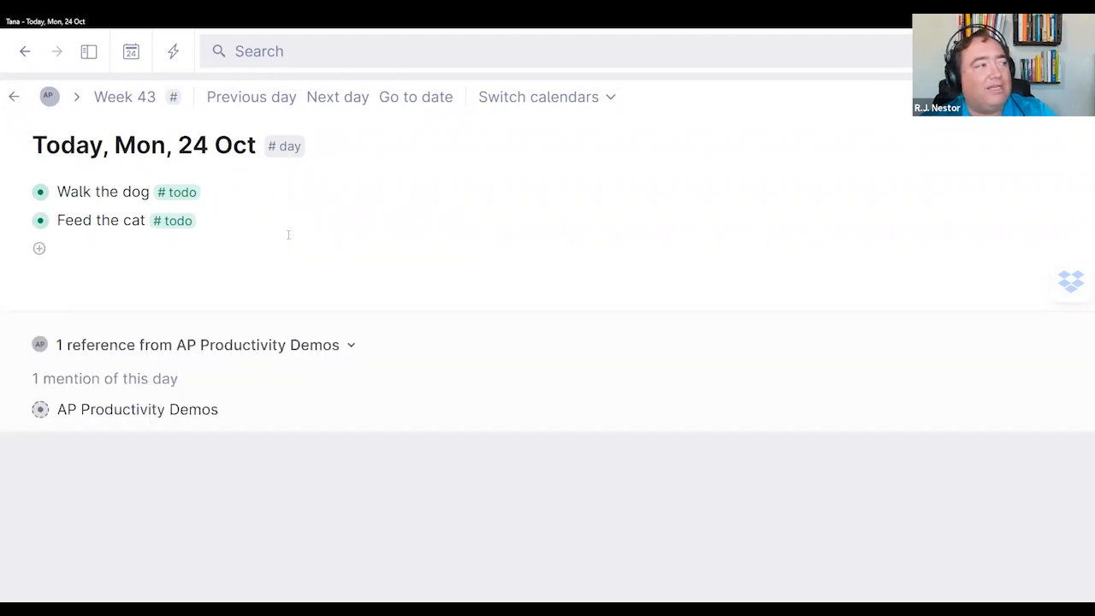
key("ctrl+Down")
key("ctrl+Up")
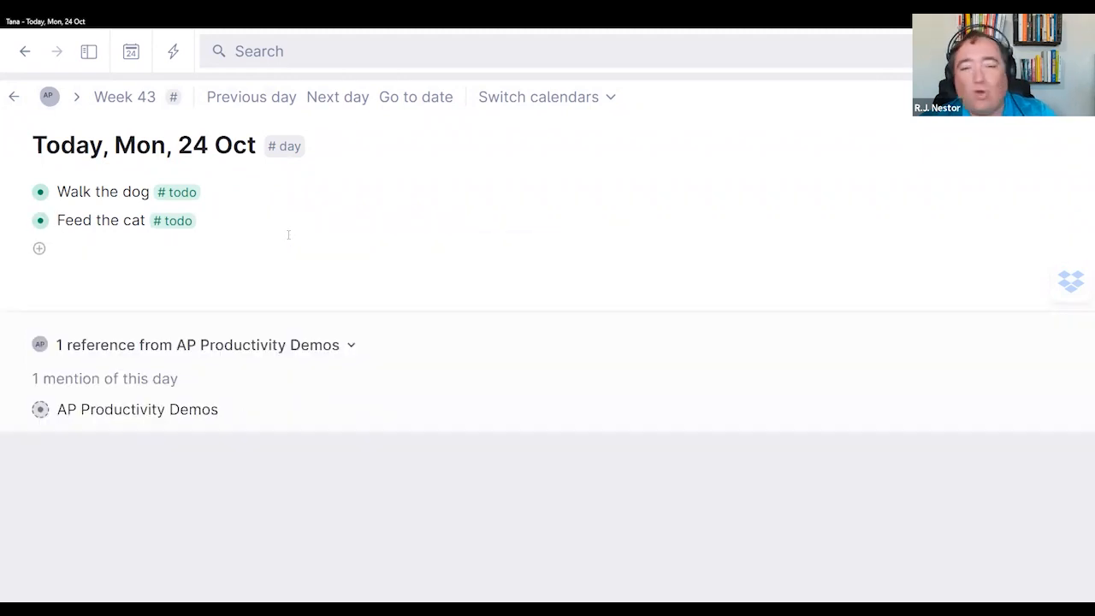
key("ctrl+Down")
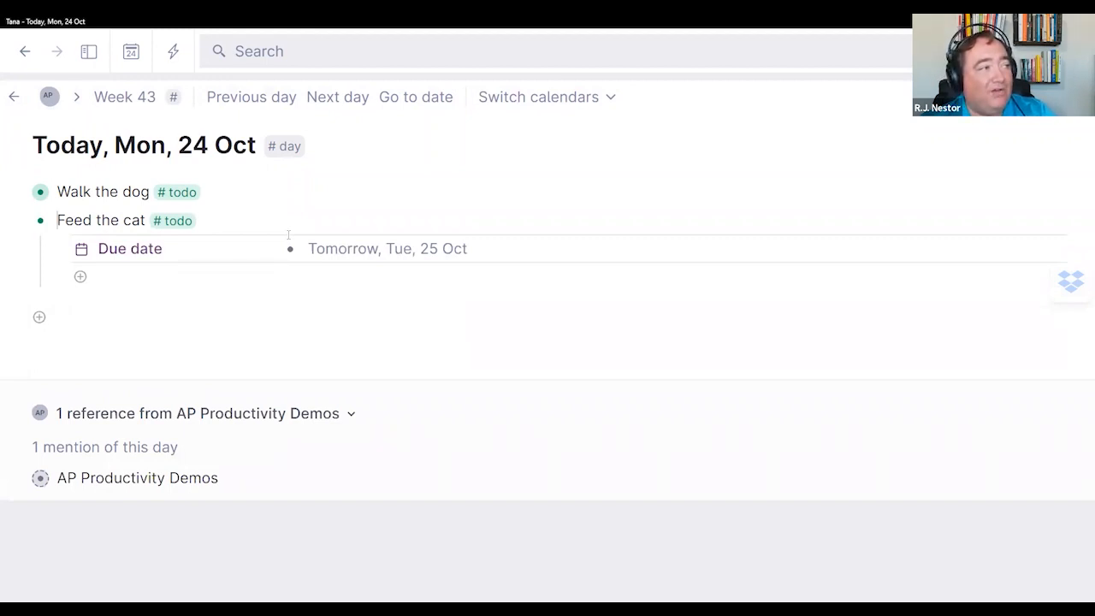
key("ctrl+Up")
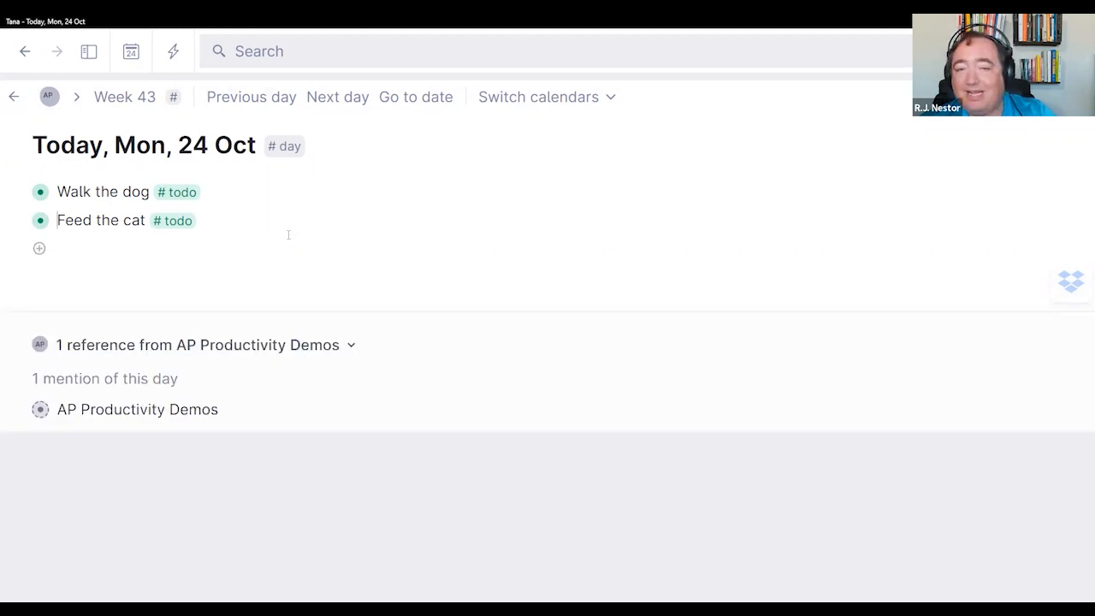
key("ctrl+Down")
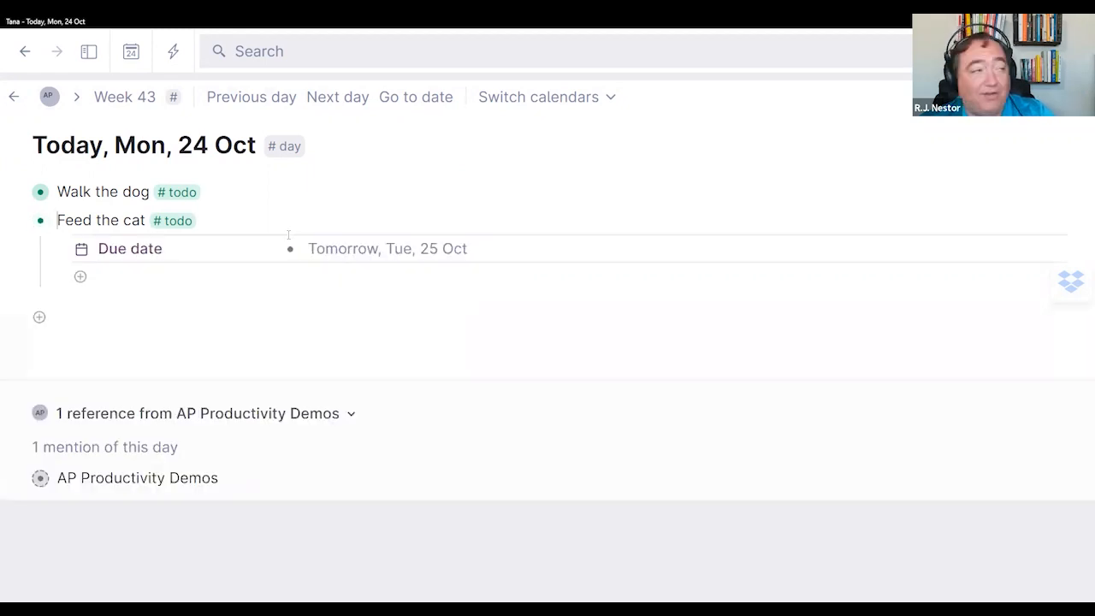
key("ctrl+Up")
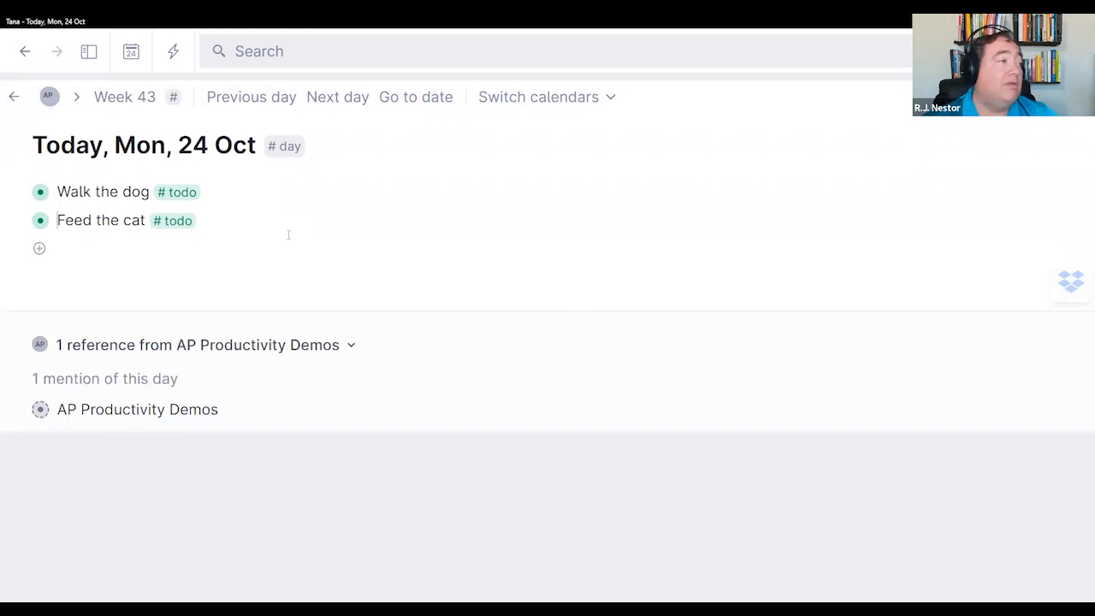
Step: On the next day's page, 25 Oct, insert a search that finds nodes with tag #todo as a list
left_click(352, 101)
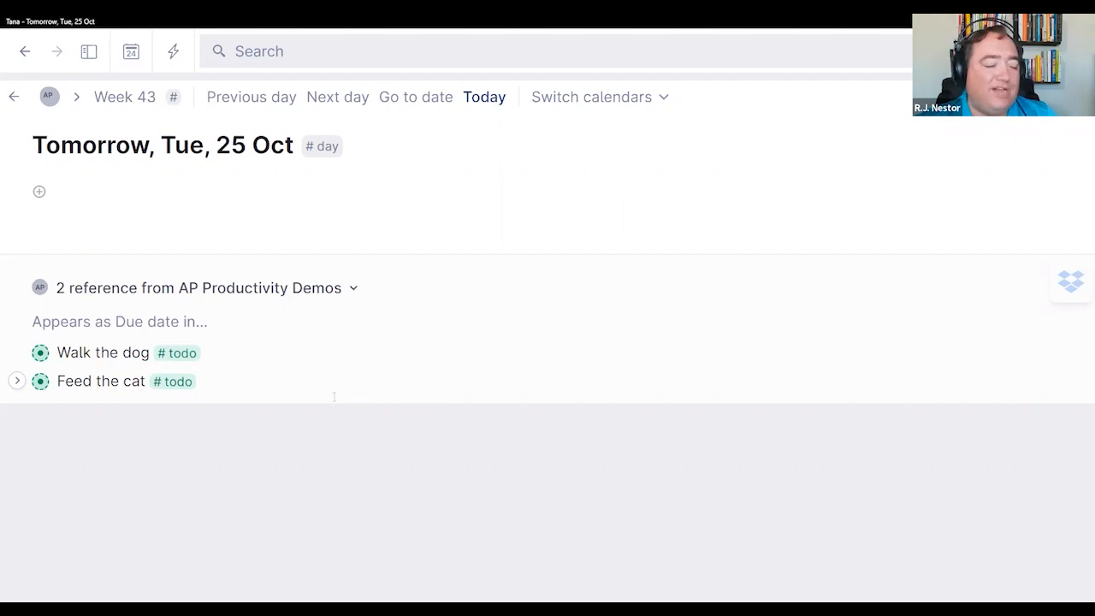
key("ctrl+k")
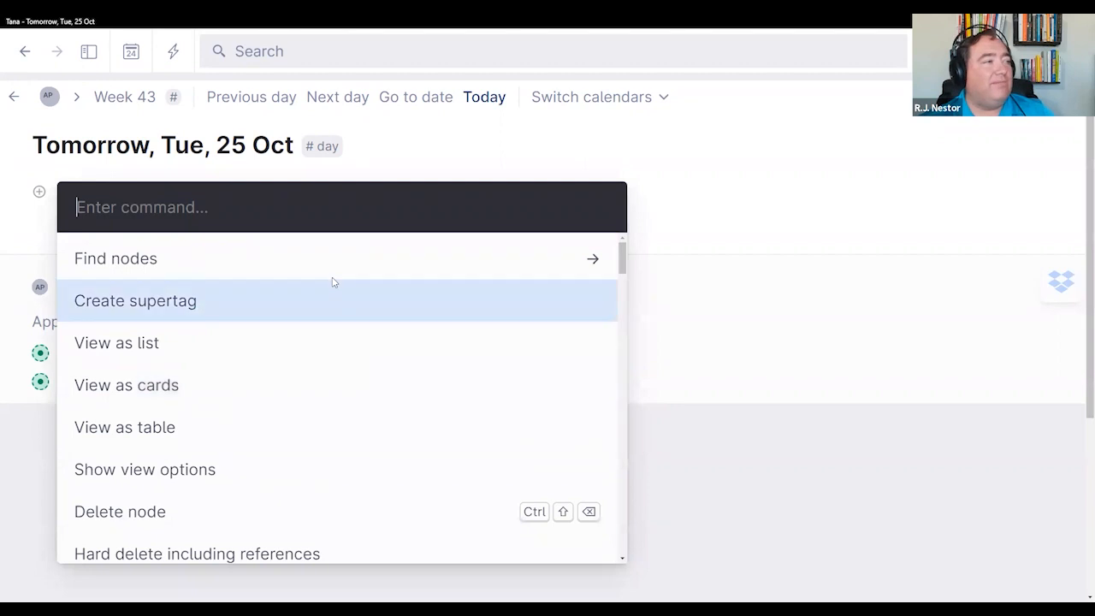
scroll(301, 387, "down", 10)
scroll(301, 387, "up", 10)
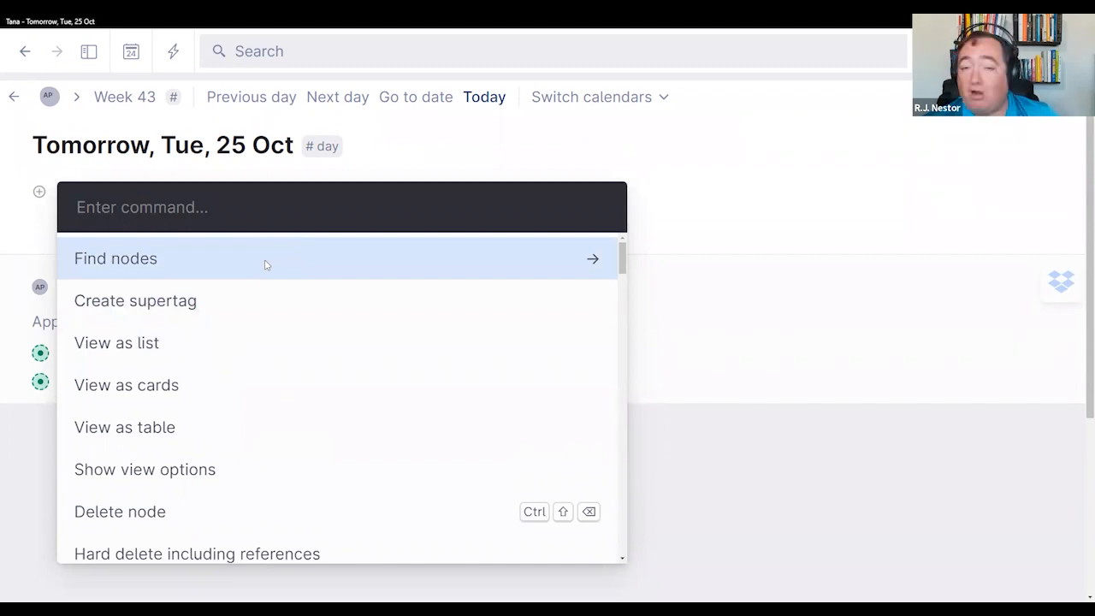
left_click(265, 259)
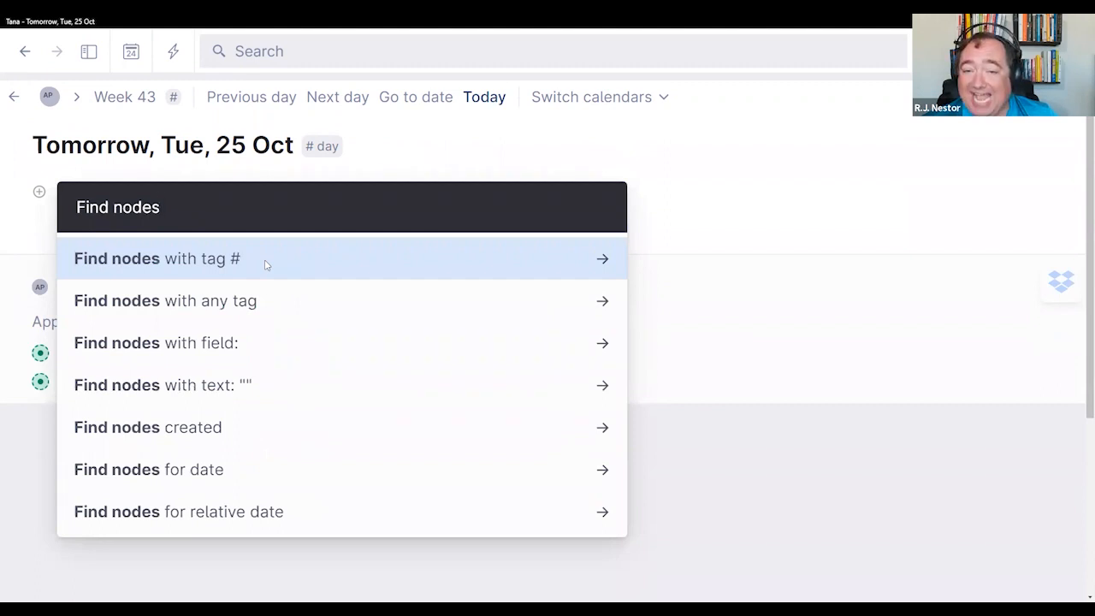
left_click(264, 260)
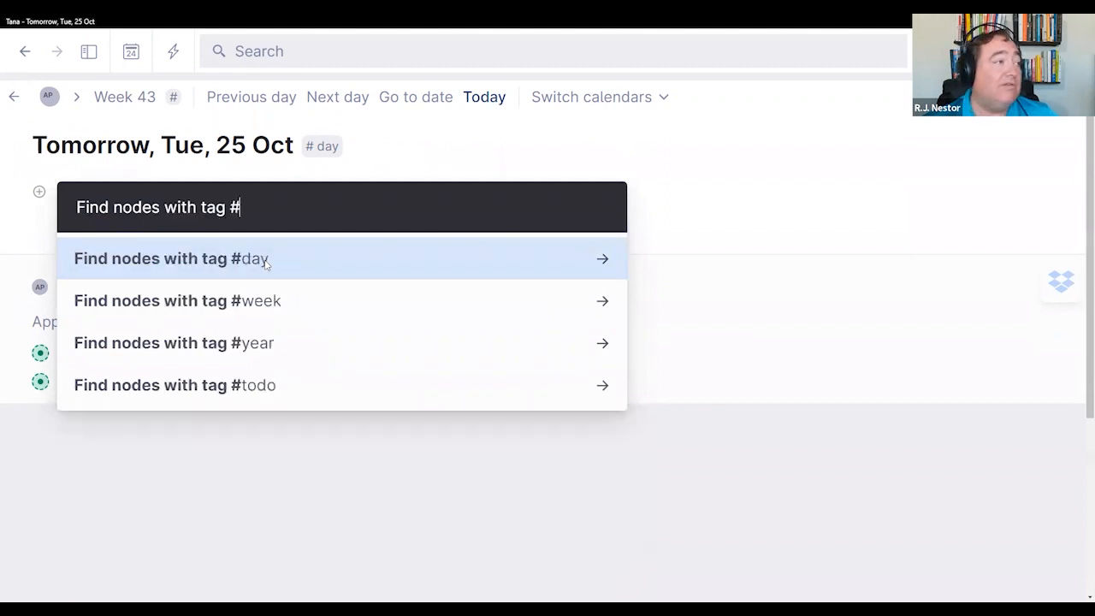
left_click(294, 398)
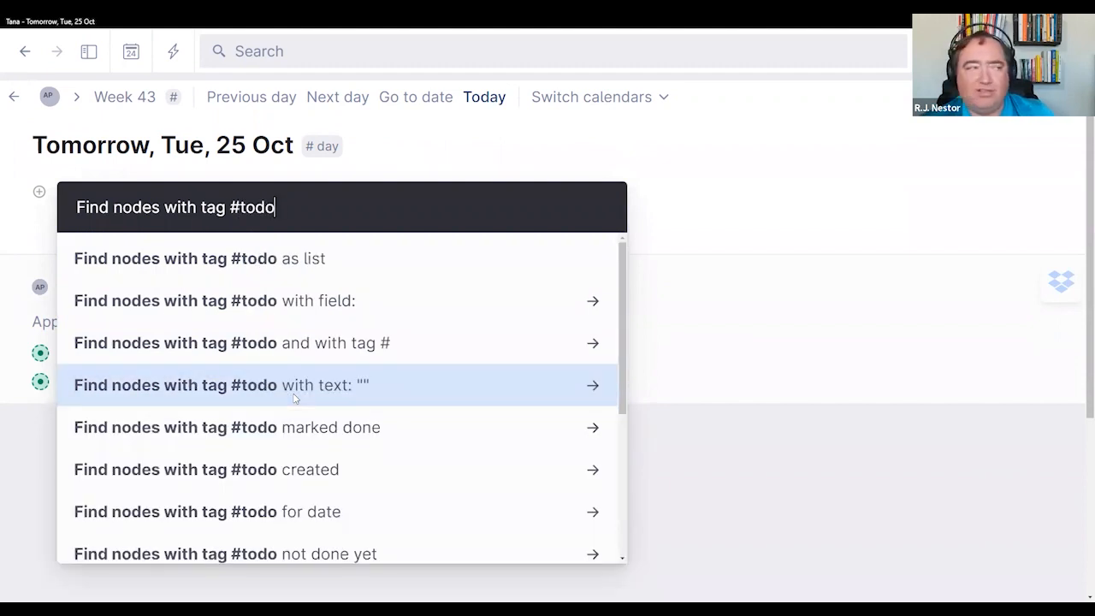
left_click(291, 260)
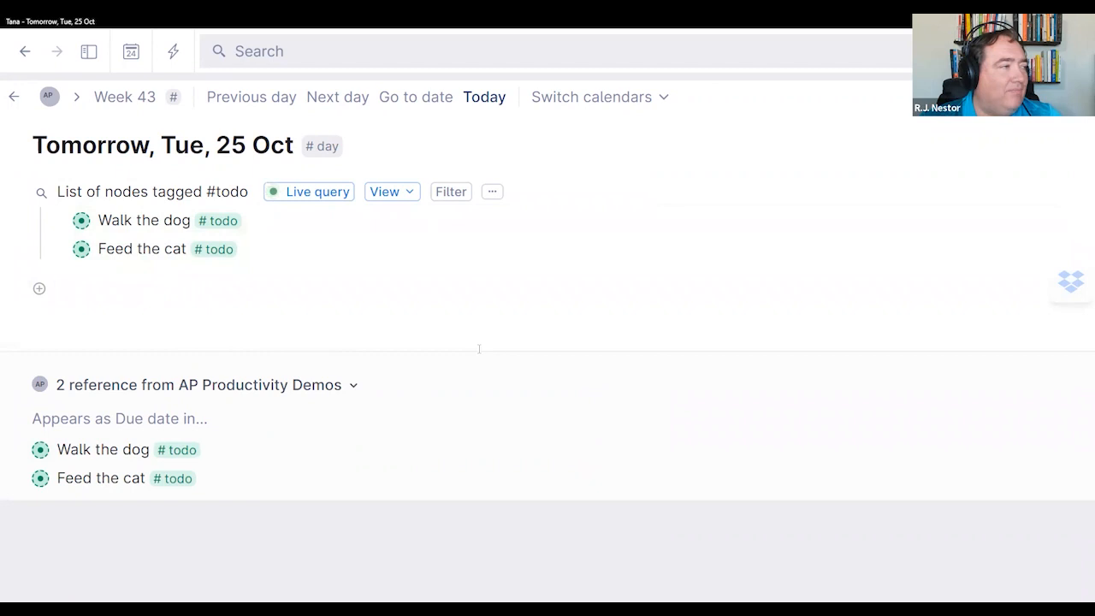
Step: Add a "Run a marathon" node tagged #todo below the search, set its Due date to 28 Oct 2022, and collapse it
type("Run a marathon#to")
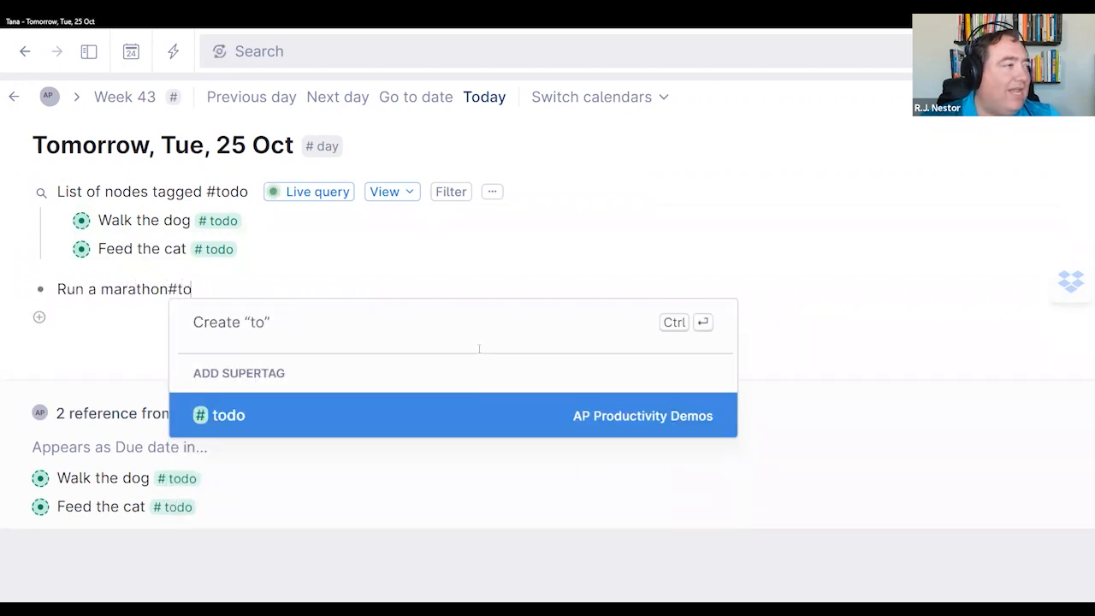
key("Return")
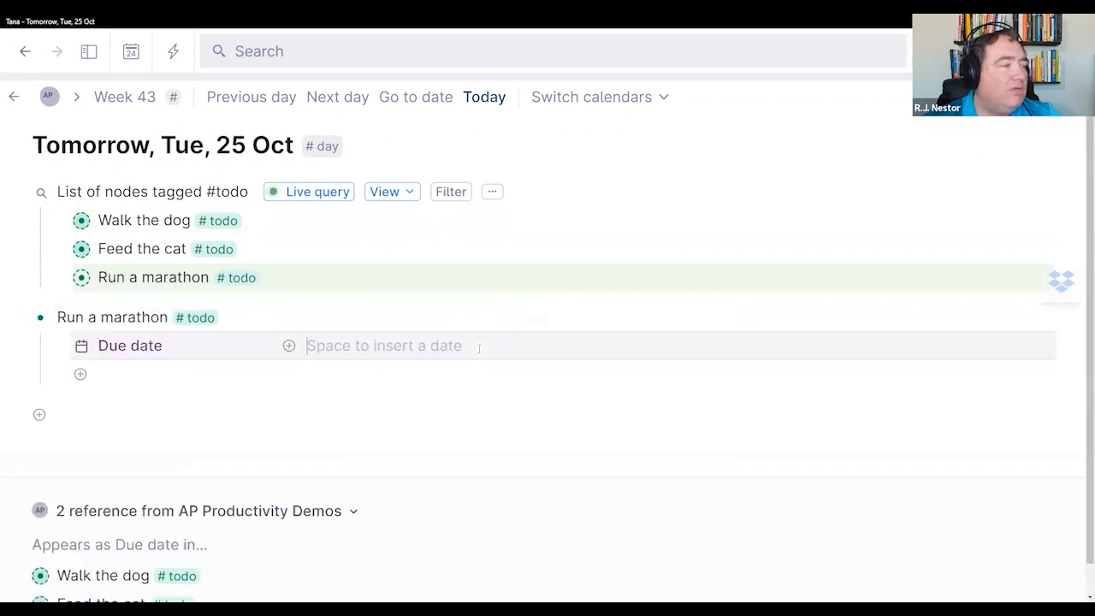
key("space")
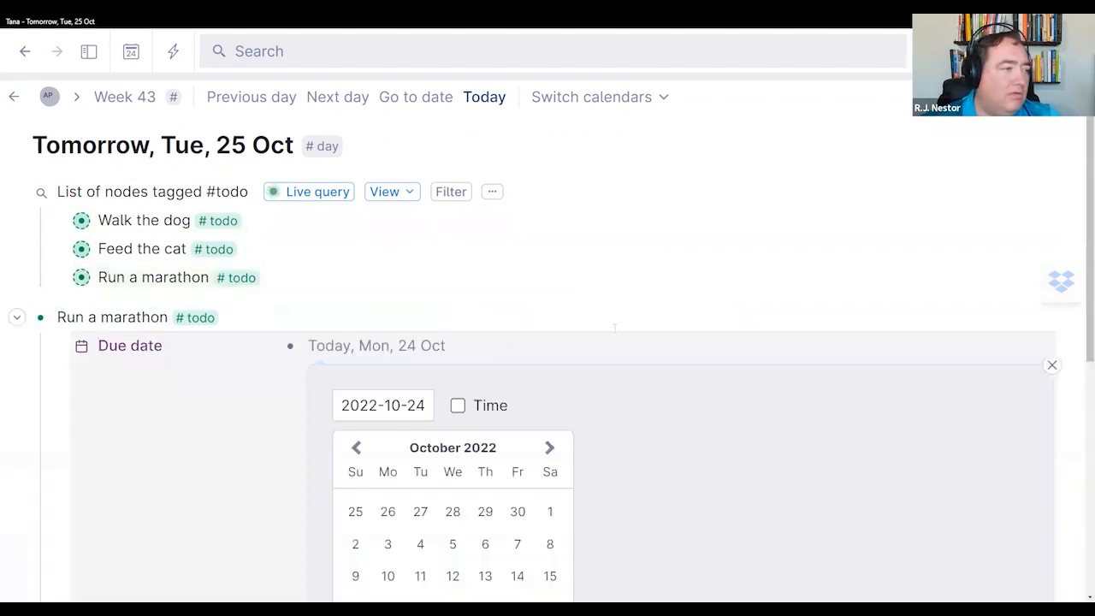
scroll(386, 590, "down", 2)
left_click(516, 533)
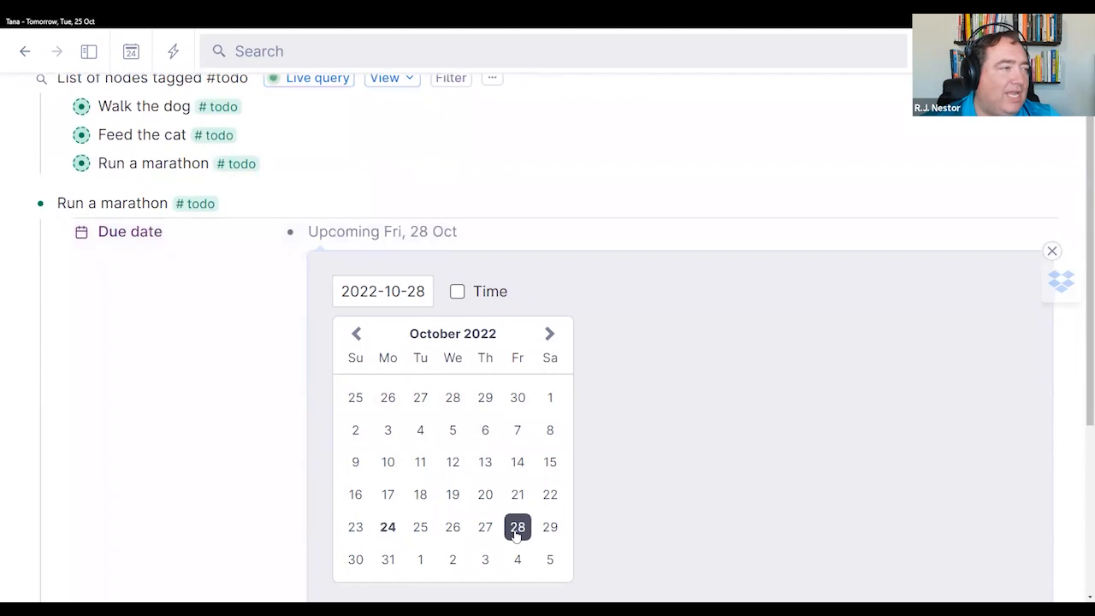
left_click(1052, 251)
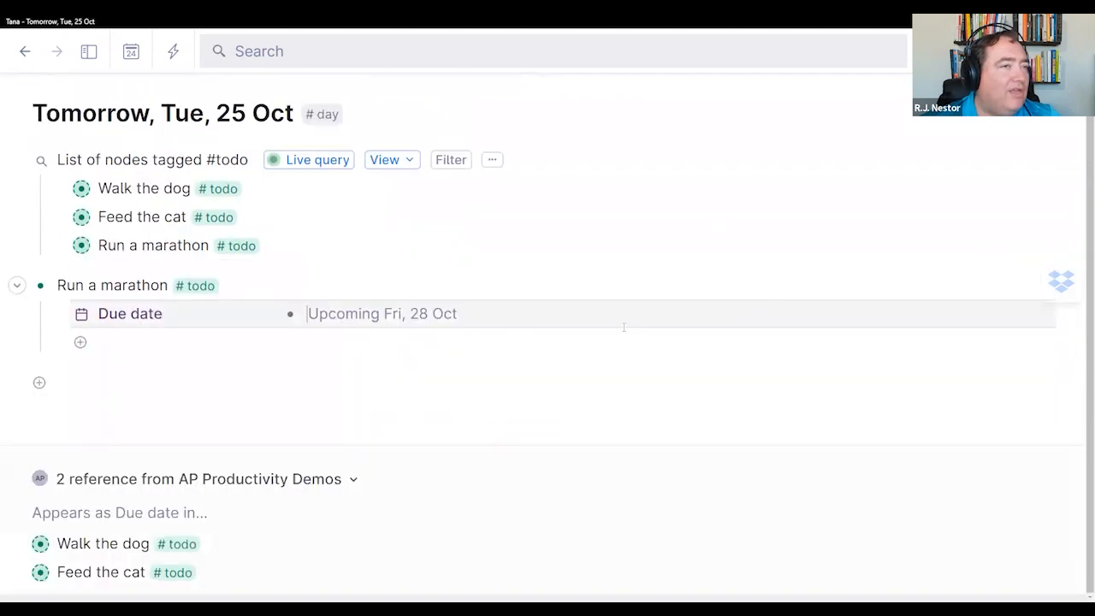
left_click(16, 318)
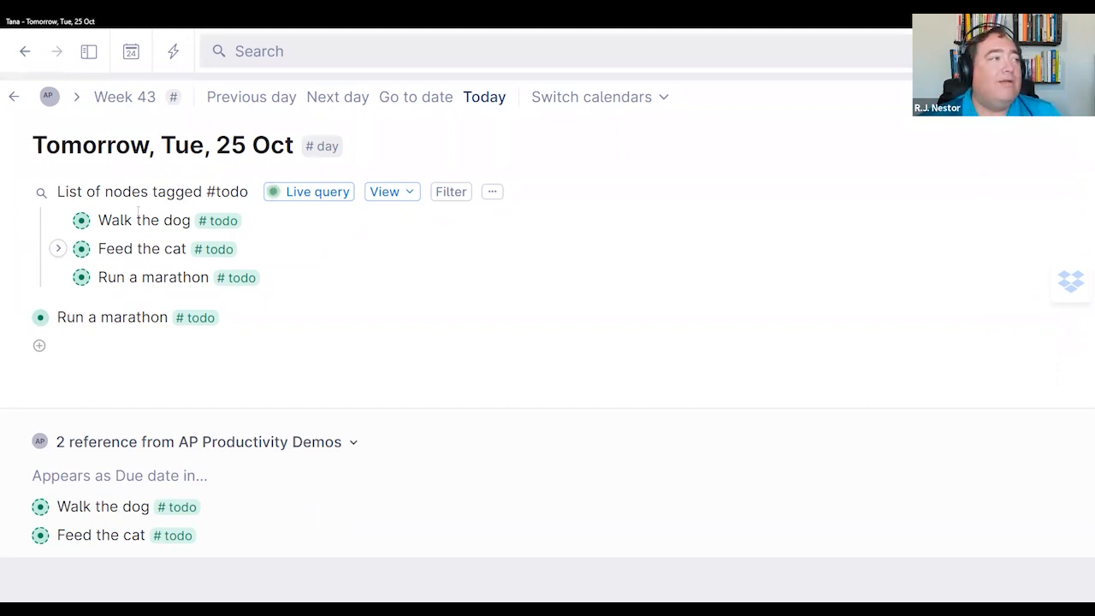
Step: Add a Due date condition set to Tomorrow, Tue, 25 Oct to the #todo search expression
left_click(313, 194)
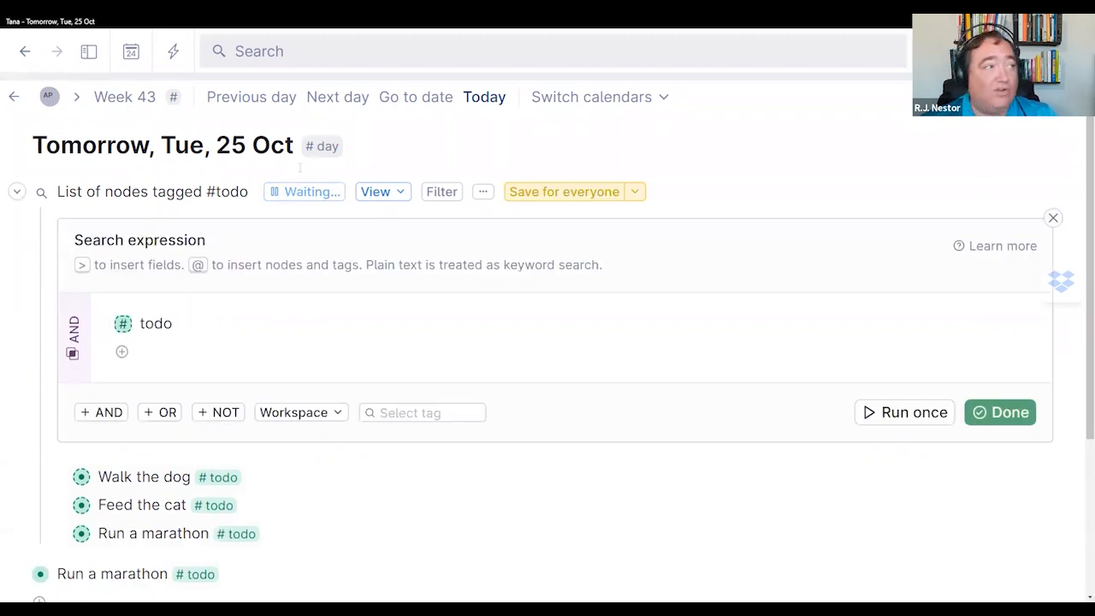
left_click(1054, 217)
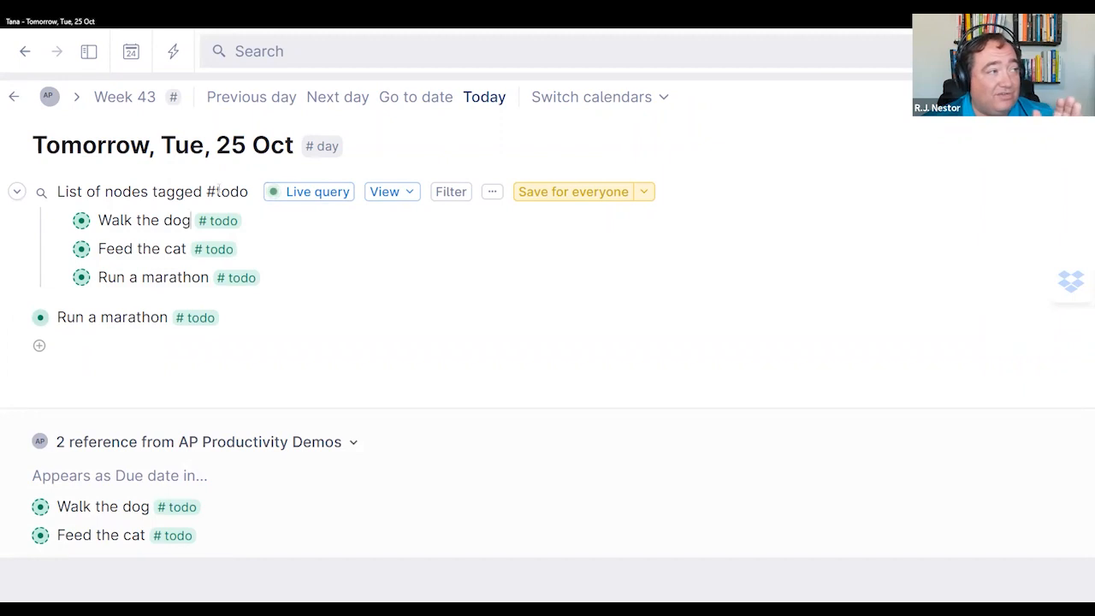
left_click(309, 194)
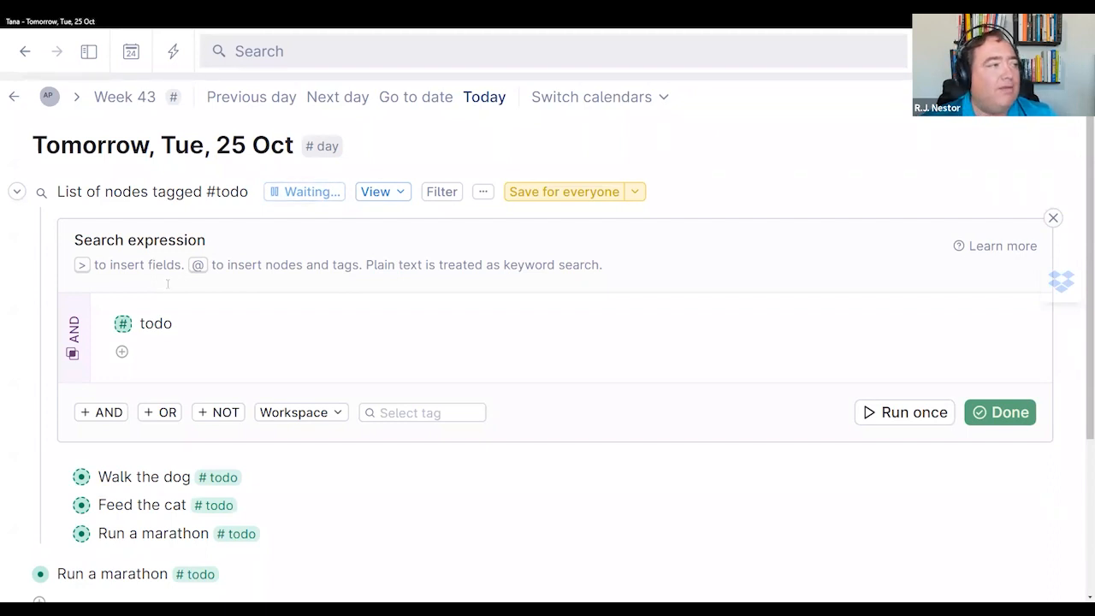
left_click(189, 353)
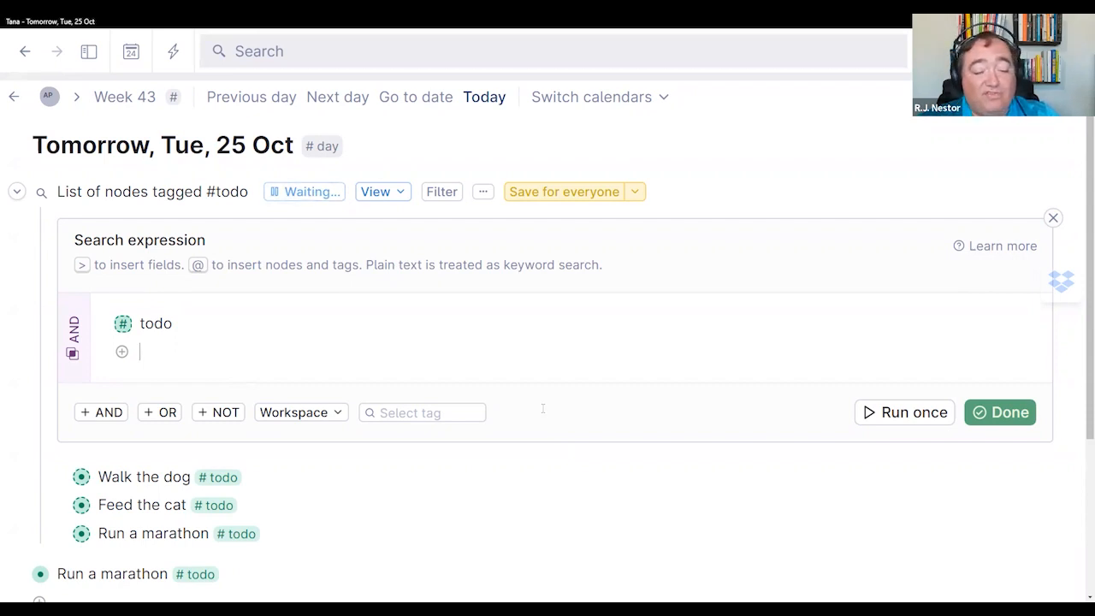
type(">Du")
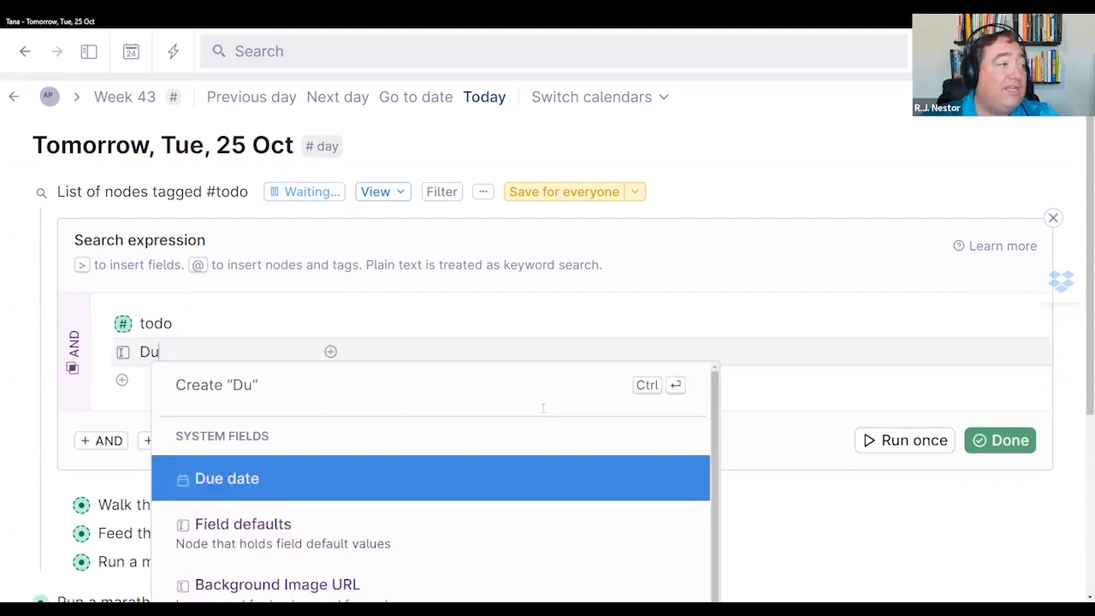
key("Return")
left_click(470, 352)
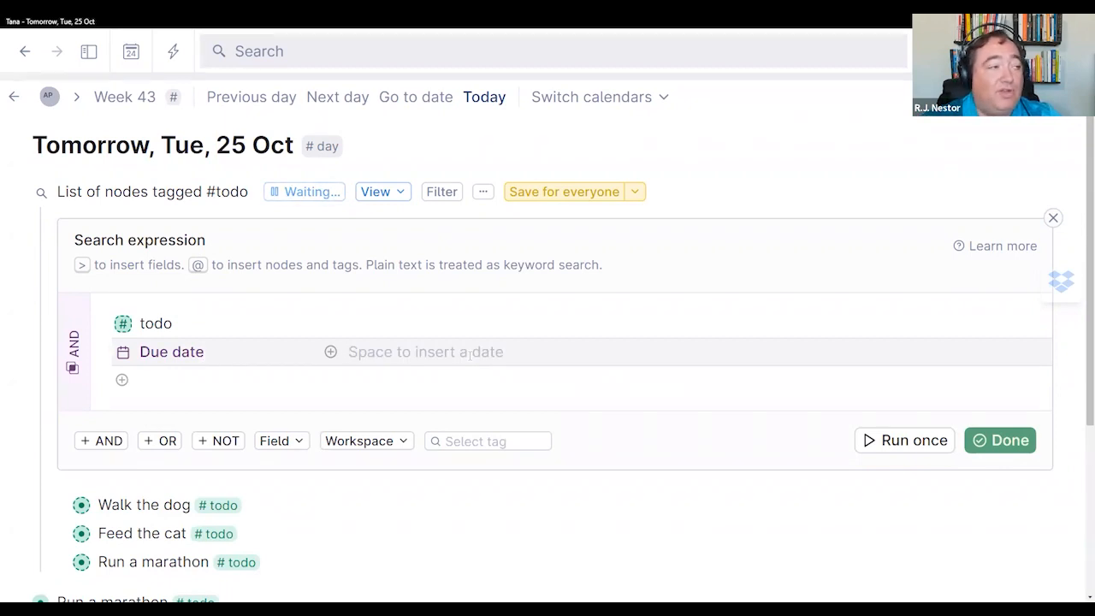
type("@to")
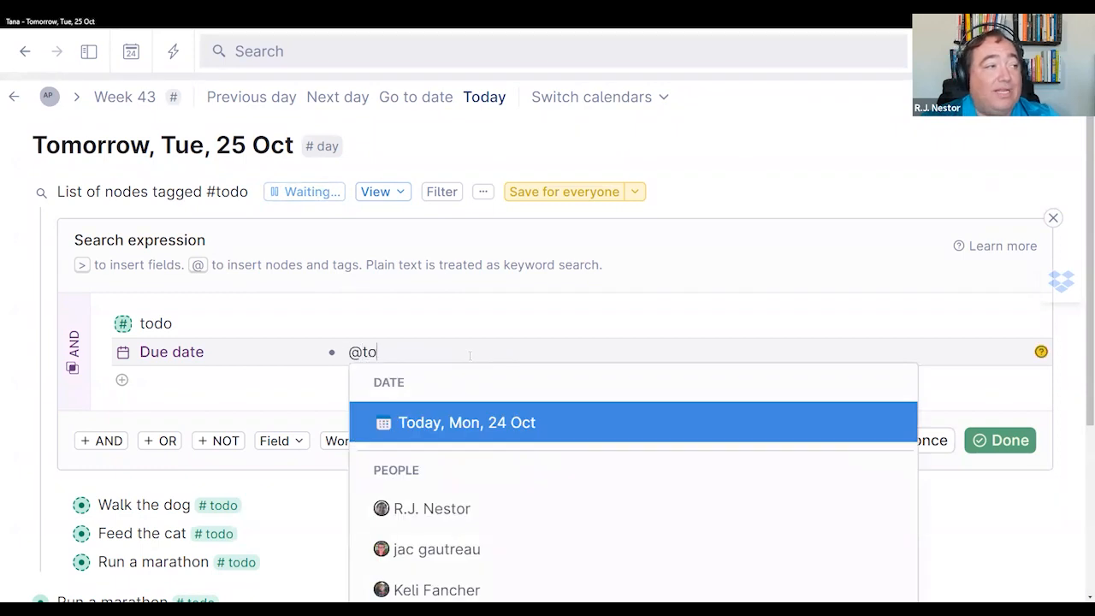
type("m")
key("Return")
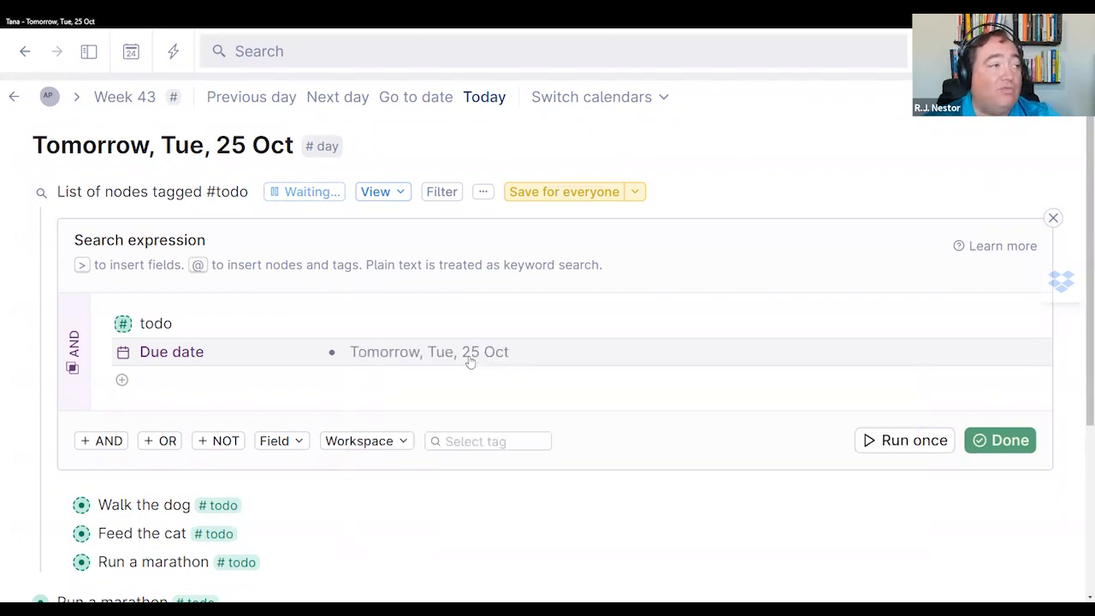
Step: Open the #todo search on its own page and check the fields of "Walk the dog" and "Feed the cat"
scroll(616, 387, "down", 1)
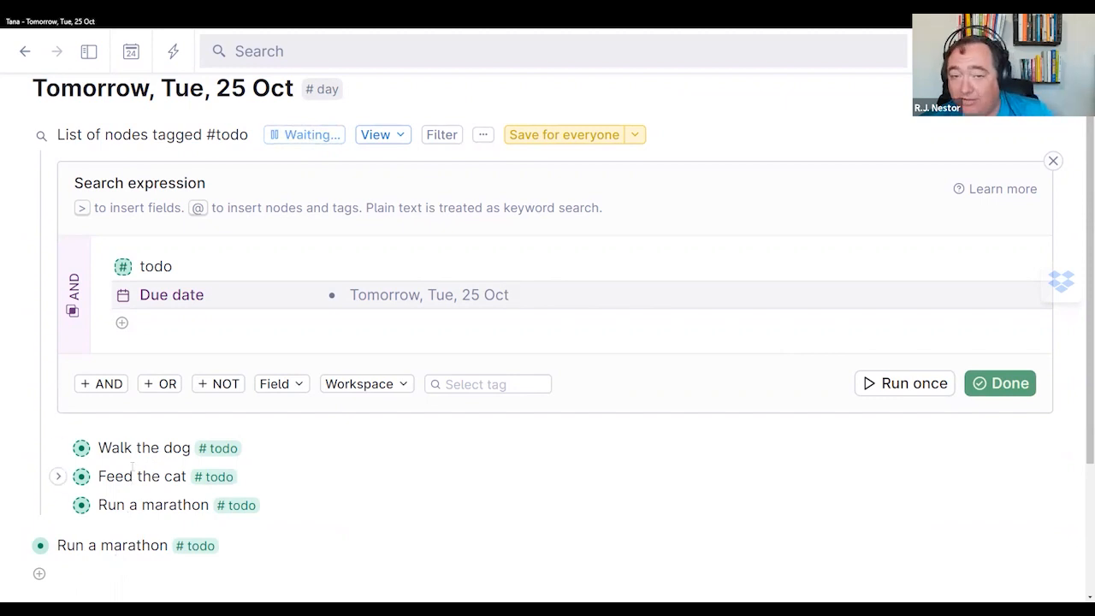
left_click(41, 134)
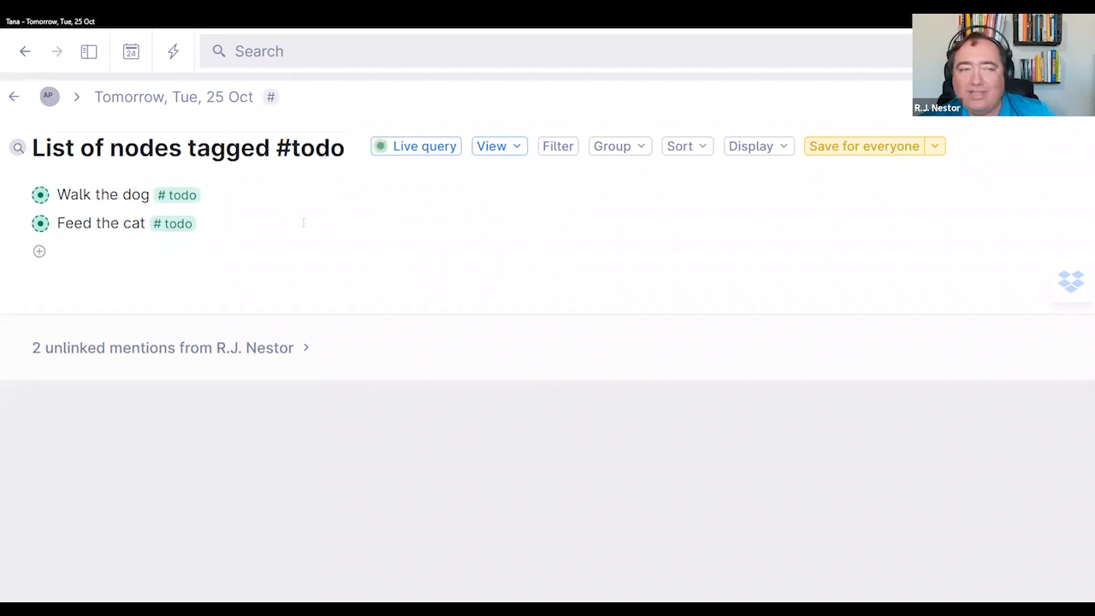
left_click(17, 194)
left_click(17, 194)
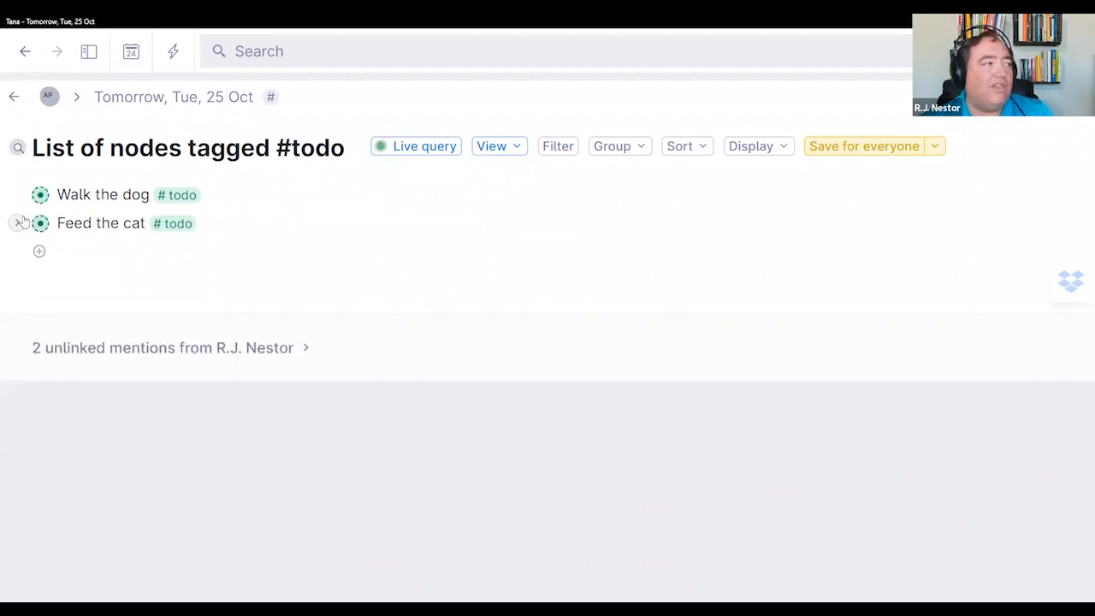
left_click(18, 222)
left_click(18, 223)
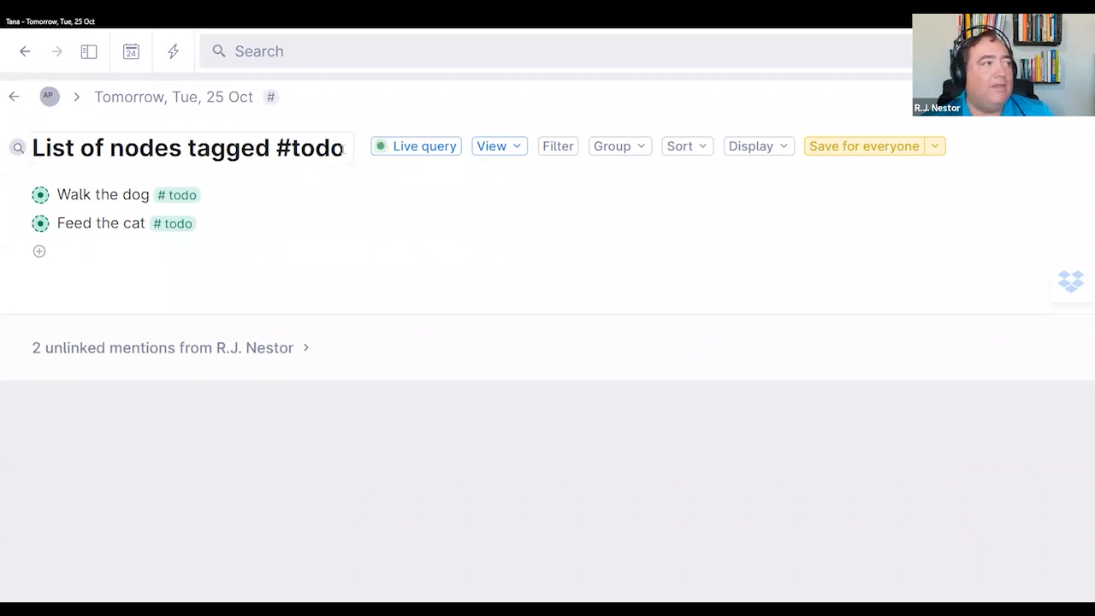
Step: Rename the search "Today's Tasks" and finish editing its search expression on the 25 Oct page
key("shift+Left")
key("shift+Left")
key("shift+Left")
key("shift+Left")
key("shift+Left")
key("shift+Left")
key("shift+Left")
key("shift+Left")
key("shift+Left")
key("shift+Left")
key("shift+Left")
key("shift+Left")
key("shift+Left")
key("shift+Left")
key("shift+Left")
key("shift+Left")
key("shift+Left")
key("shift+Left")
key("shift+Left")
key("shift+Left")
key("shift+Left")
key("shift+Left")
key("shift+Left")
key("shift+Left")
key("shift+Left")
key("shift+Left")
type("Today's Tasks")
left_click(365, 249)
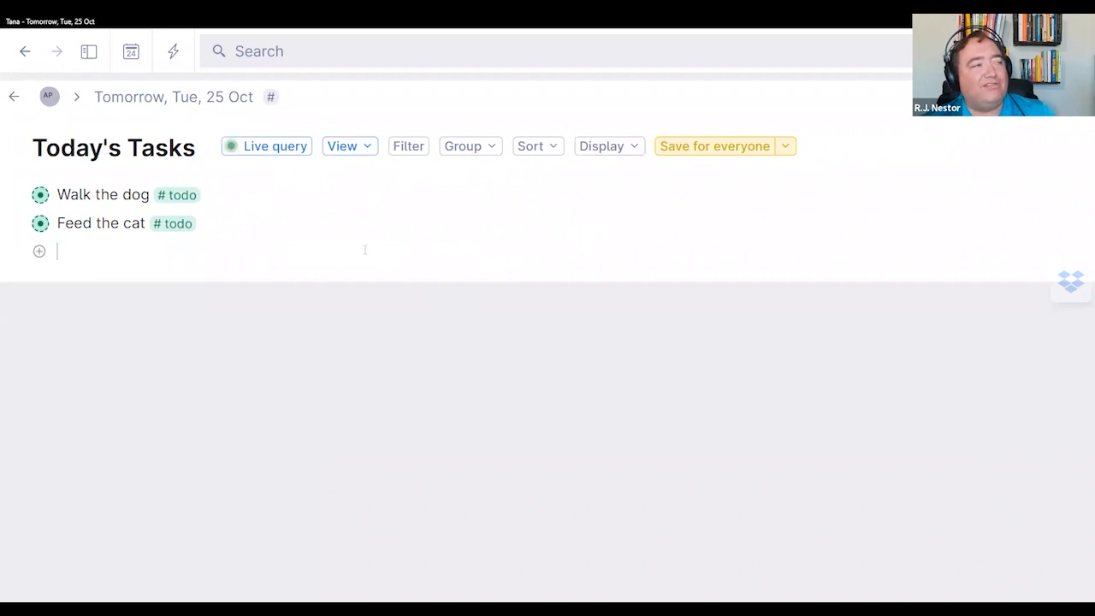
left_click(128, 96)
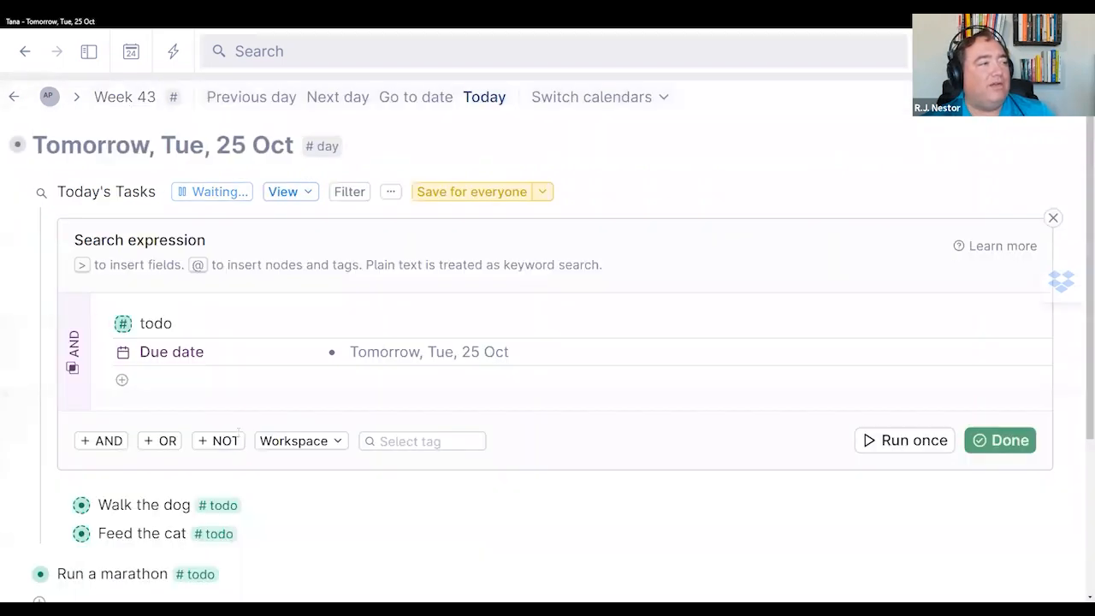
left_click(1001, 440)
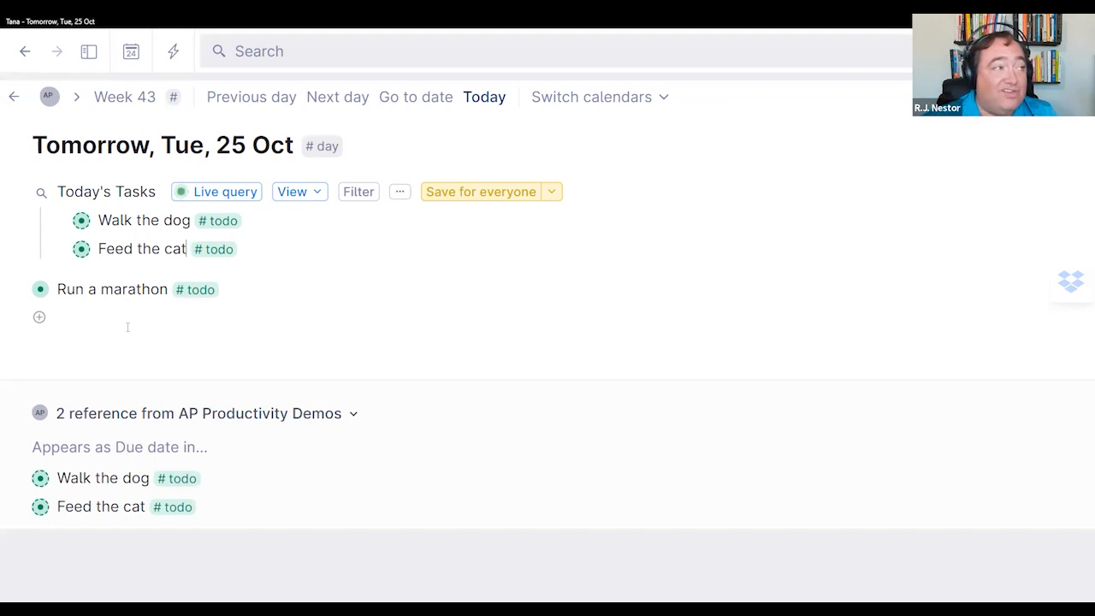
Step: Open the configuration of the #day supertag from the 25 Oct page
left_click(327, 149)
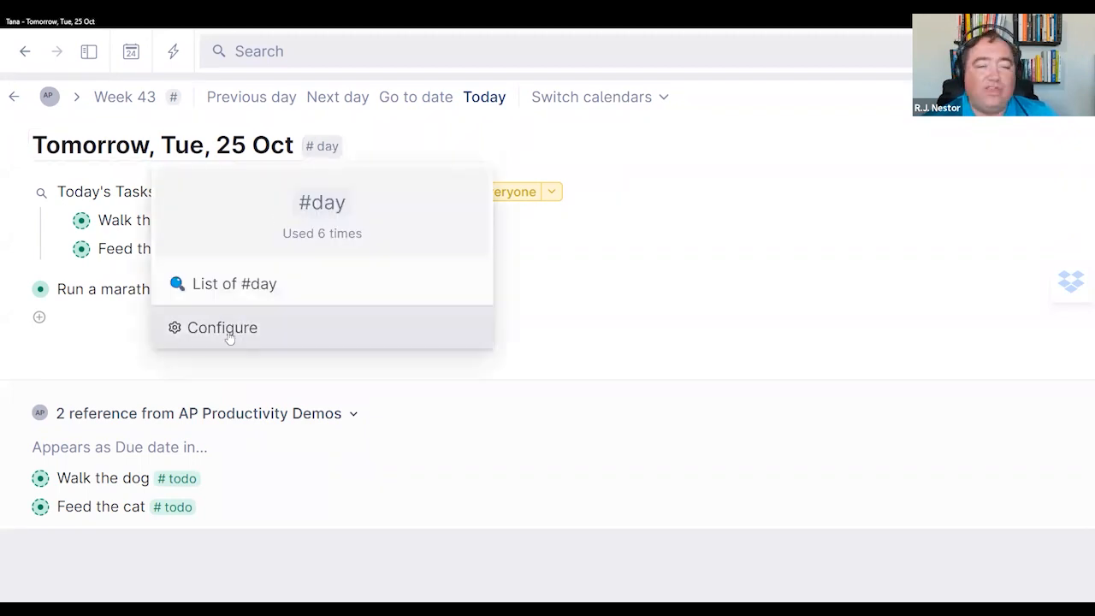
left_click(365, 160)
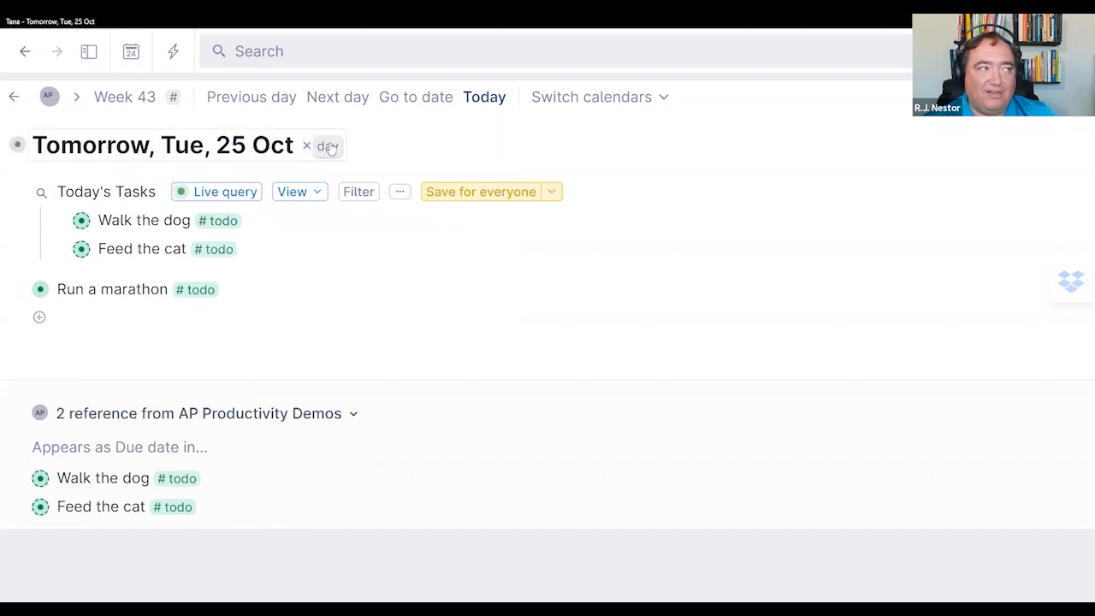
left_click(331, 148)
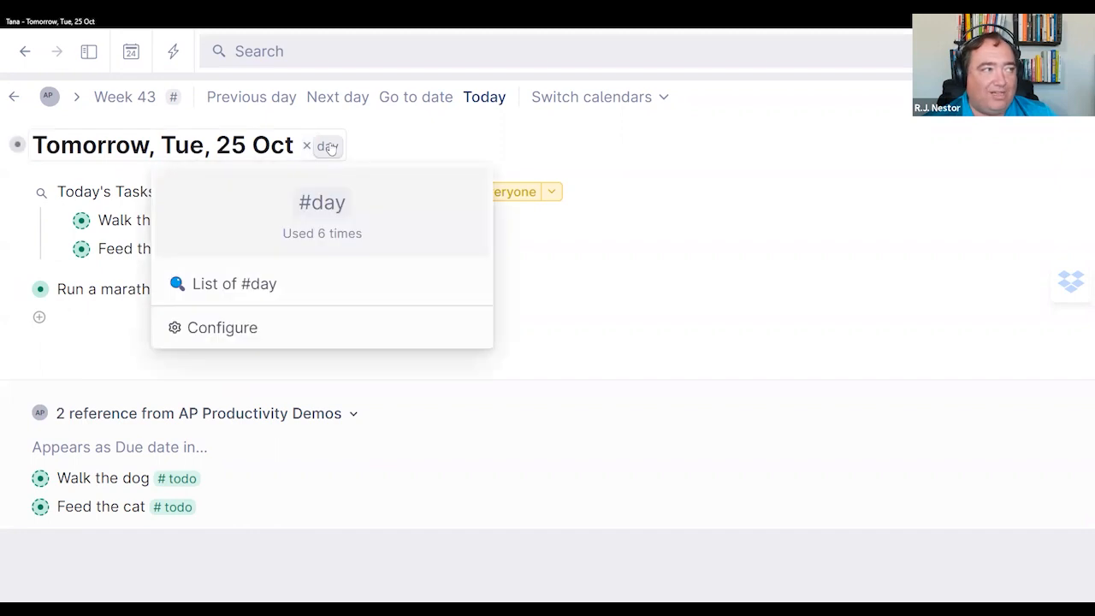
left_click(224, 334)
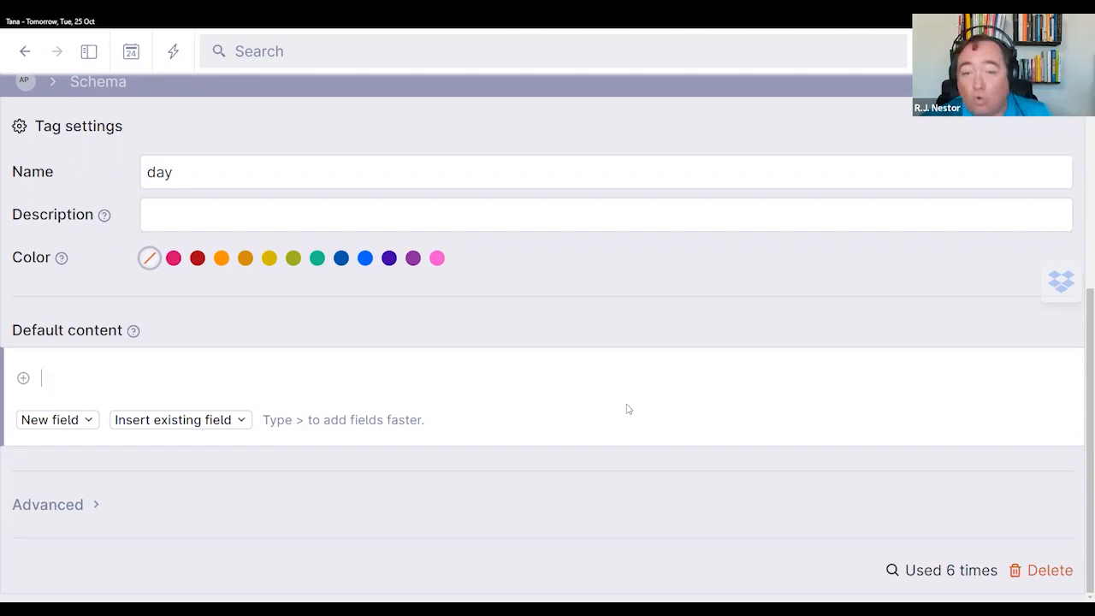
Step: Try to copy the "Today's Tasks" search from the 25 Oct page into the #day tag's default content
scroll(628, 409, "up", 5)
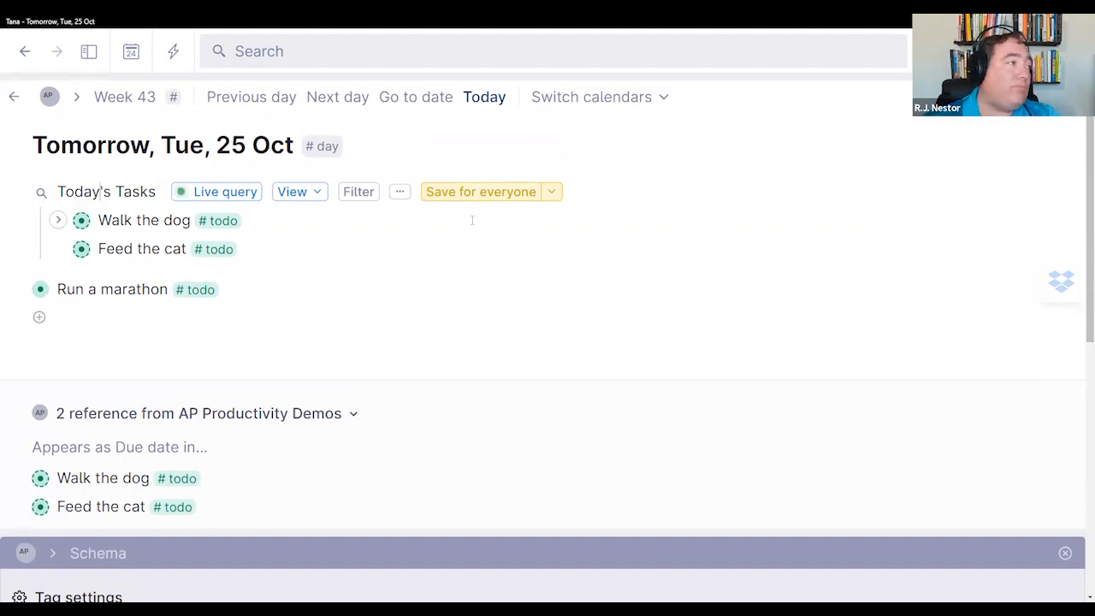
key("Escape")
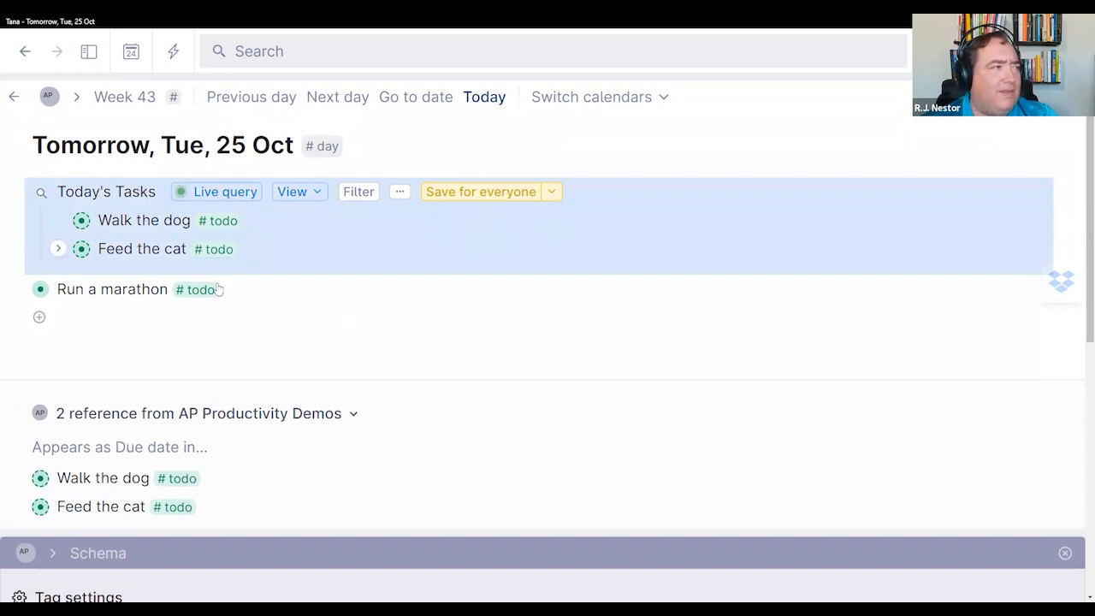
scroll(139, 440, "down", 5)
left_click(134, 446)
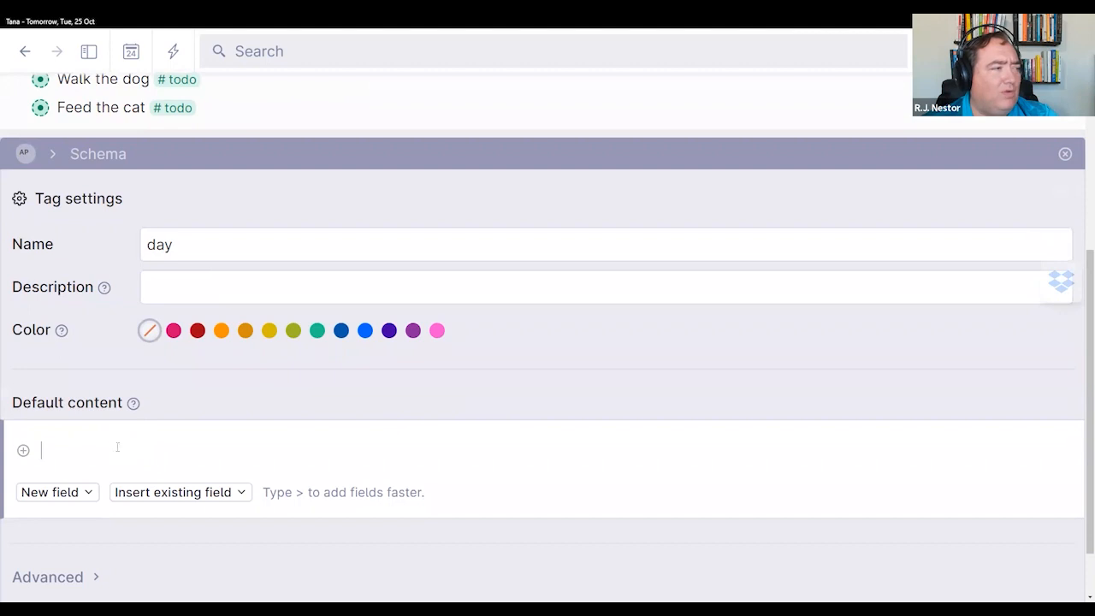
type("Today's Tasks ←Walk the dog #todo ←Feed the cat #todo ←Run a marathon #todo")
Step: Delete the pasted "Today's Tasks" node and the three task lines from the #day tag's default content
left_click(144, 457)
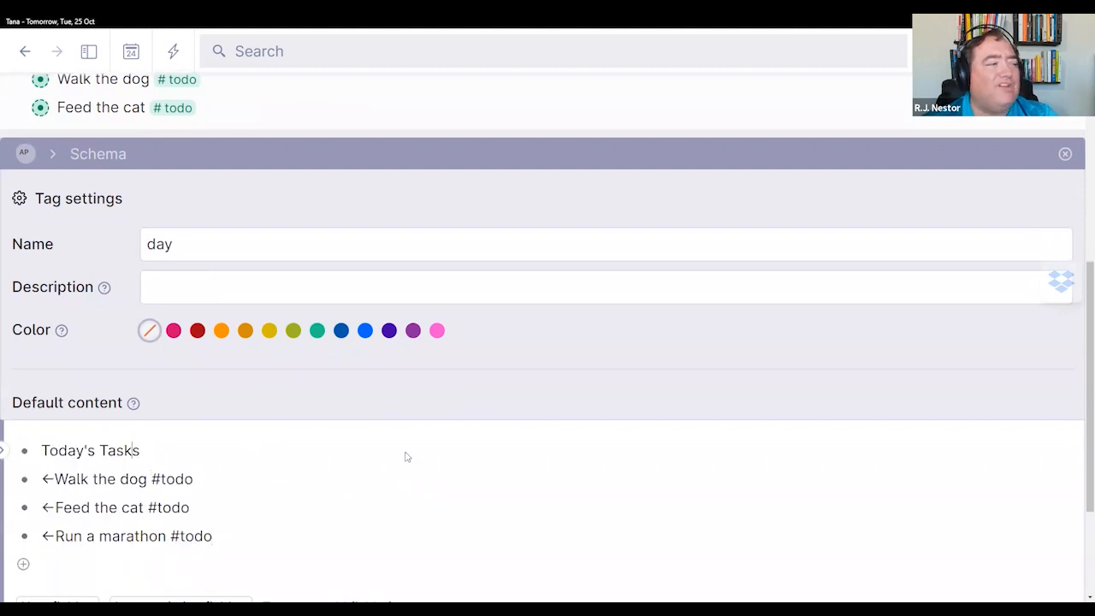
key("shift+Down")
key("shift+Down")
key("shift+Down")
key("shift+Down")
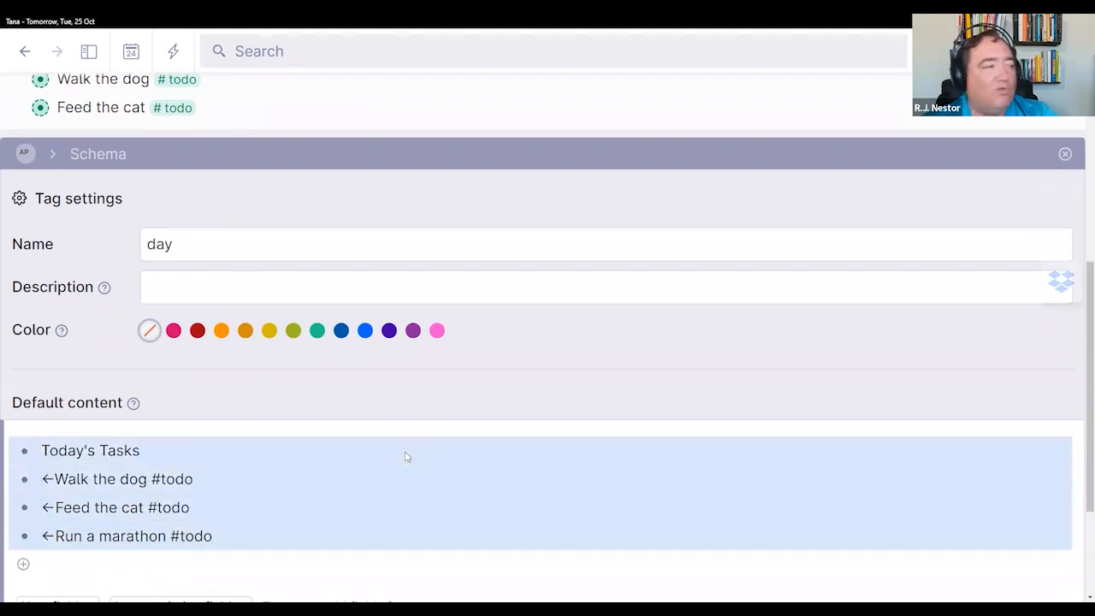
key("Delete")
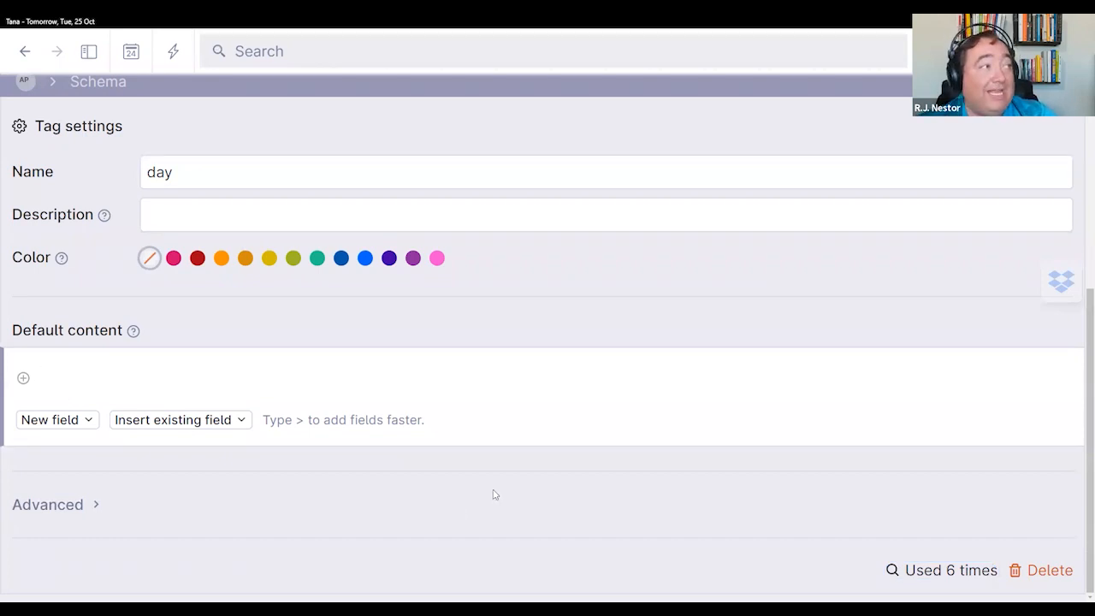
Step: Add a list search to the #day tag's default content that finds nodes tagged #todo with Due date = this #day
scroll(493, 495, "up", 1)
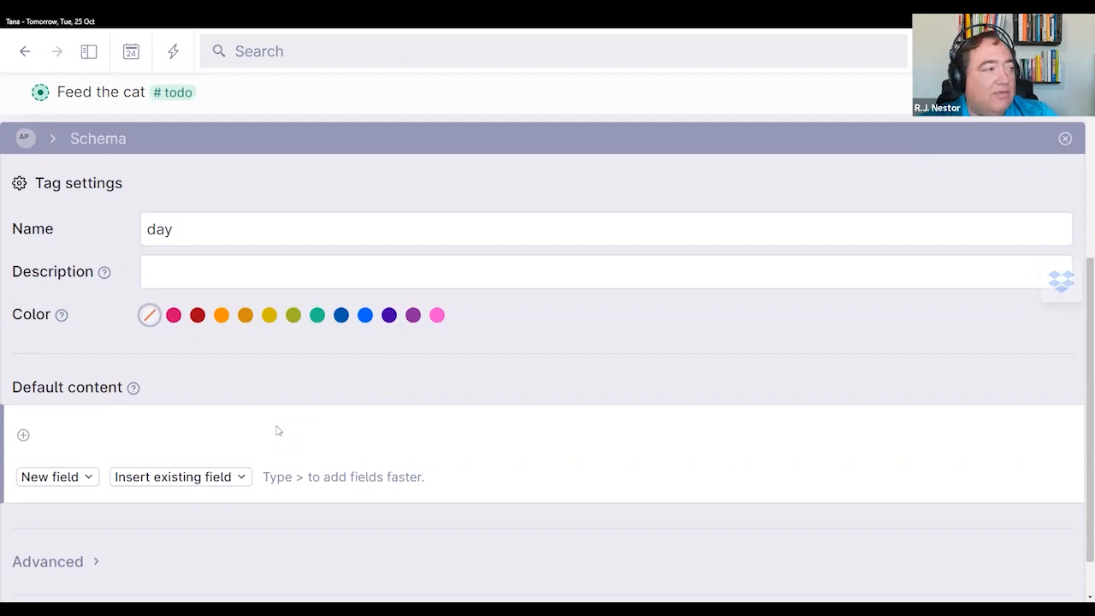
key("ctrl+k")
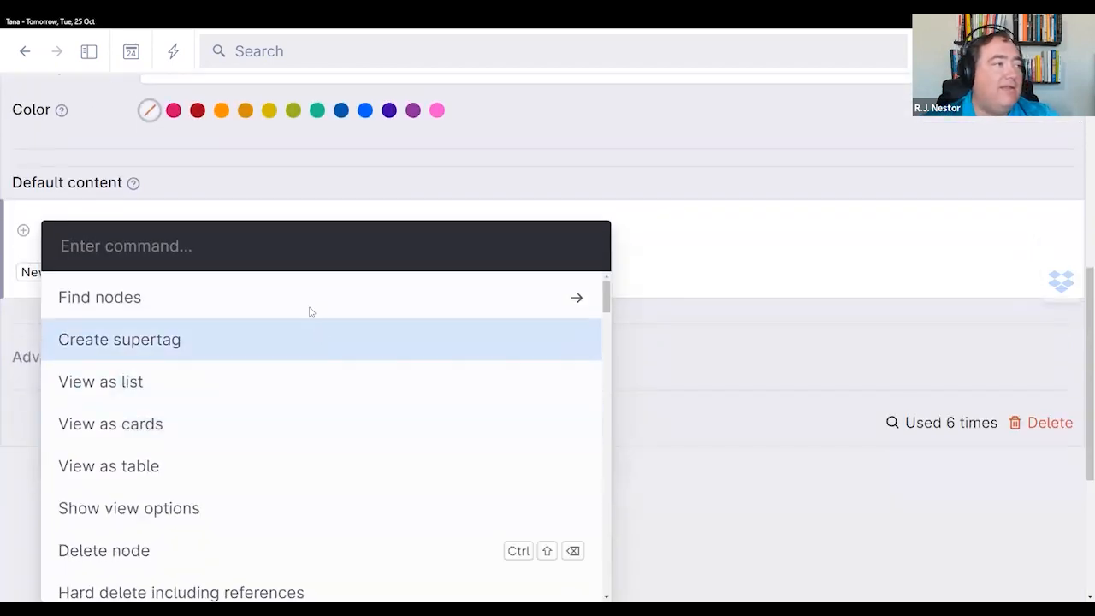
left_click(301, 297)
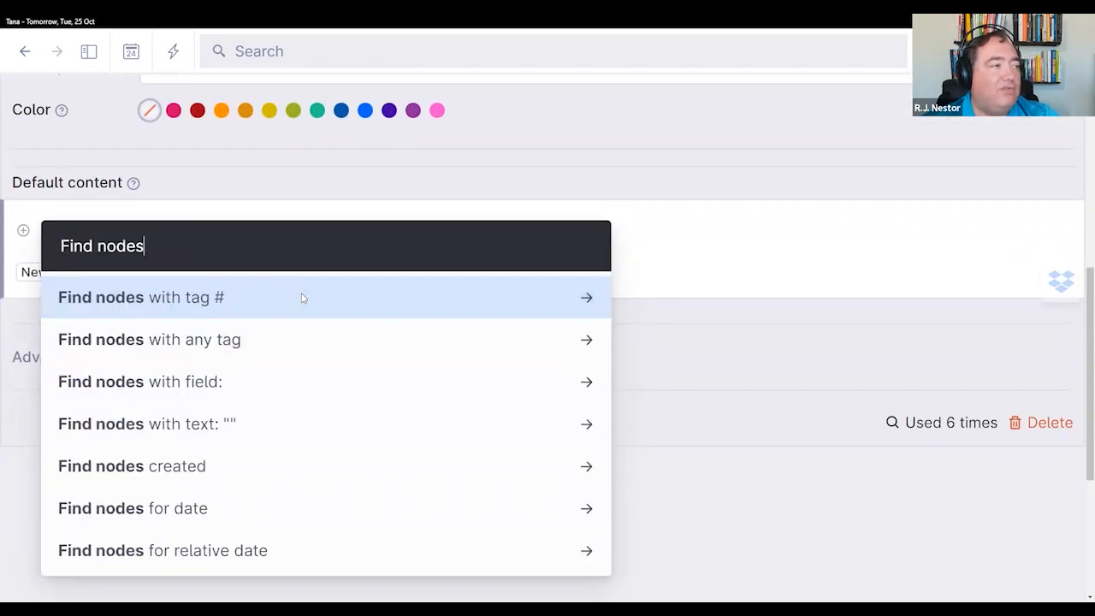
left_click(302, 298)
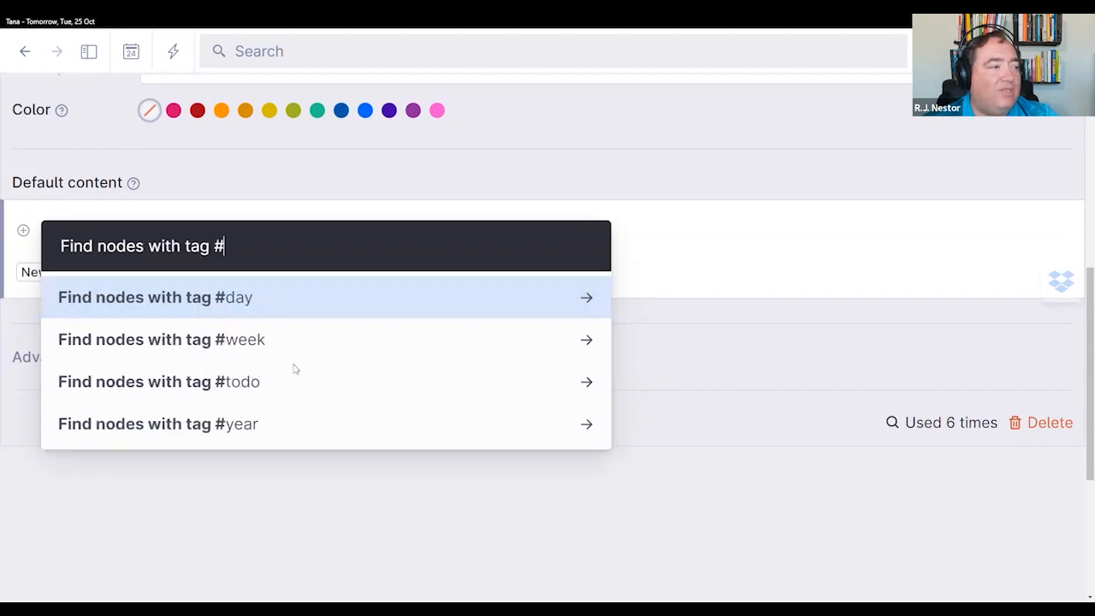
left_click(244, 385)
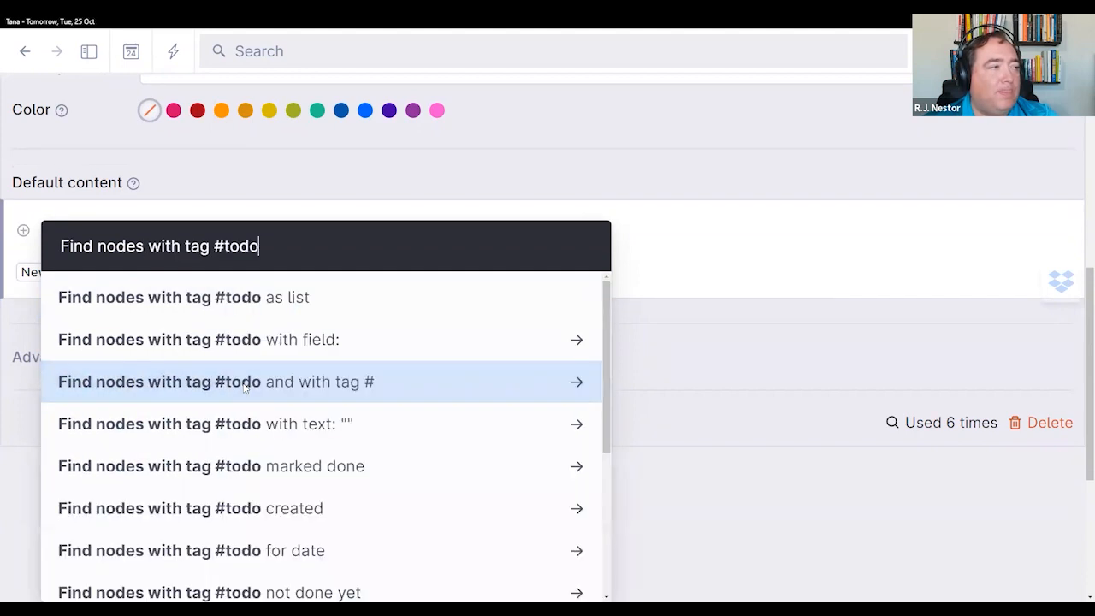
left_click(286, 355)
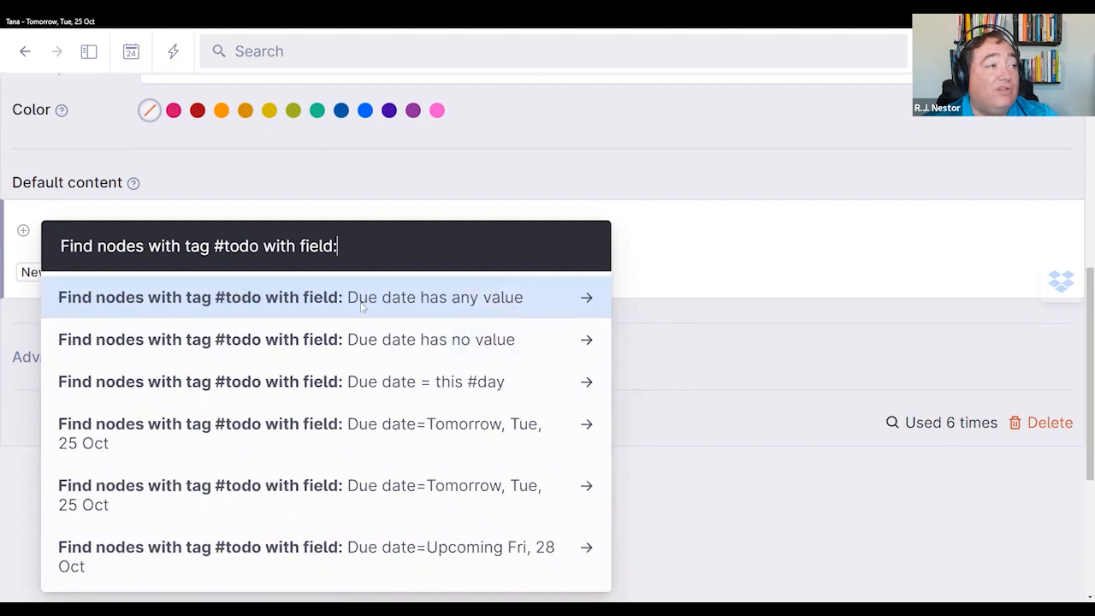
key("Down")
left_click(381, 382)
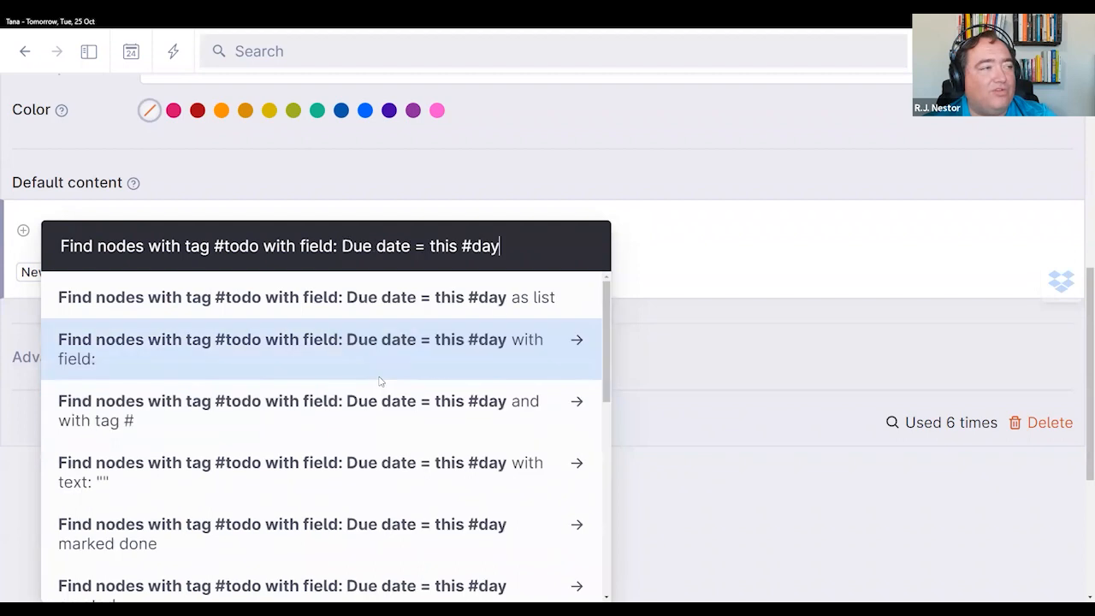
left_click(251, 298)
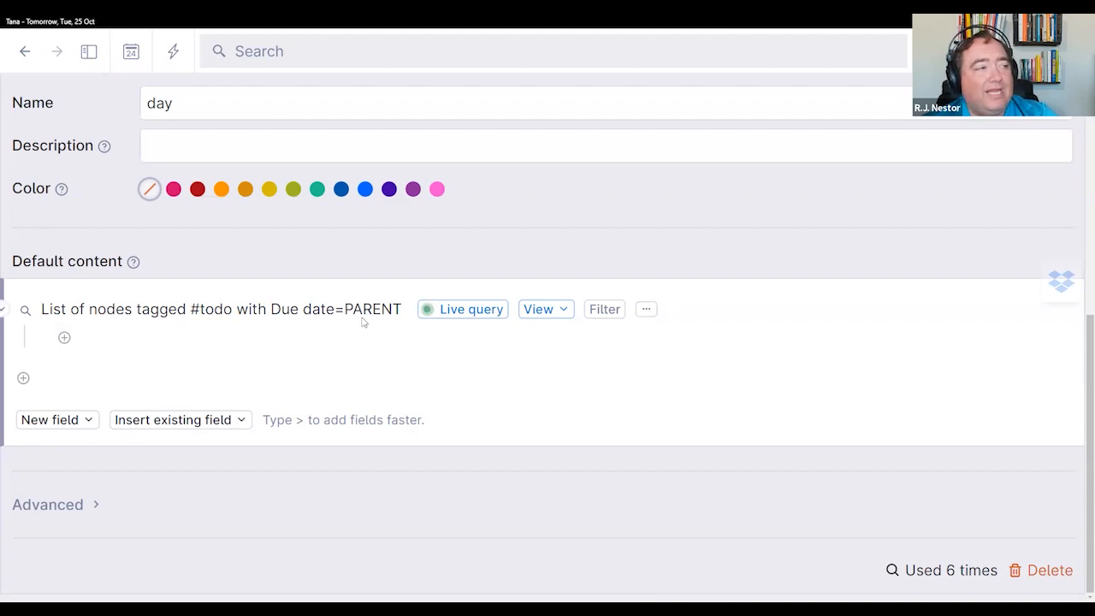
Step: Review the new search's expression in the default content, rename the search "Today's Tasks" and finish editing it
left_click(444, 312)
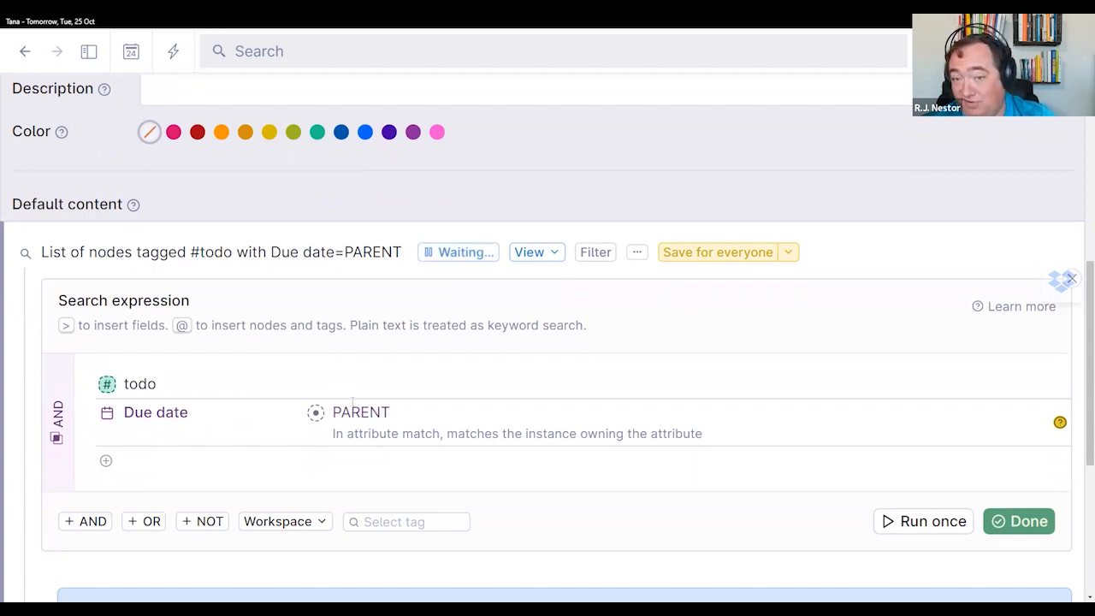
scroll(235, 402, "up", 3)
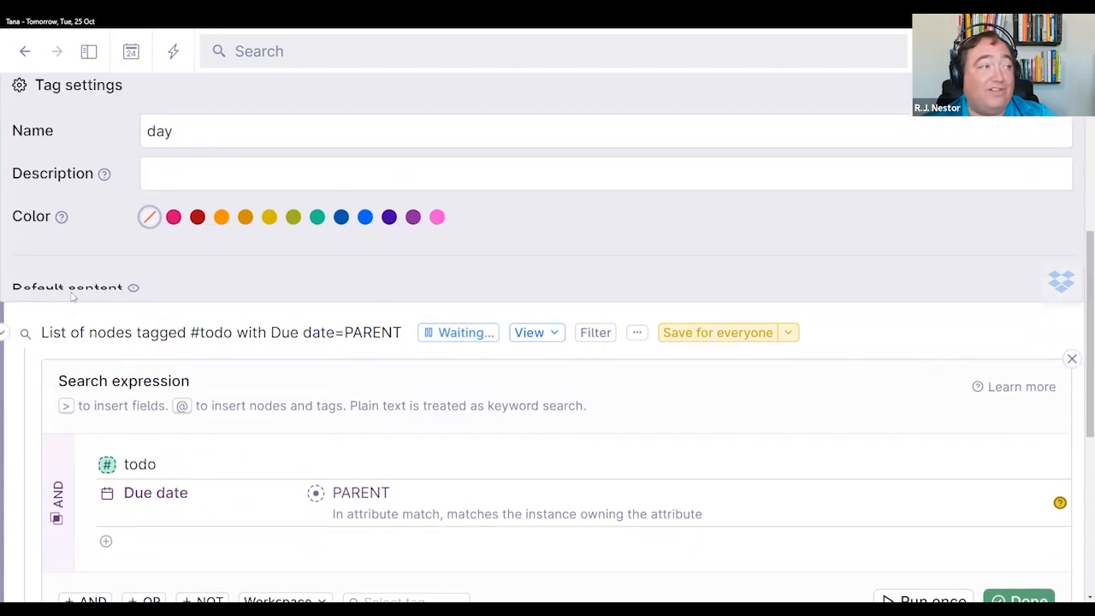
scroll(235, 402, "down", 3)
scroll(235, 402, "up", 2)
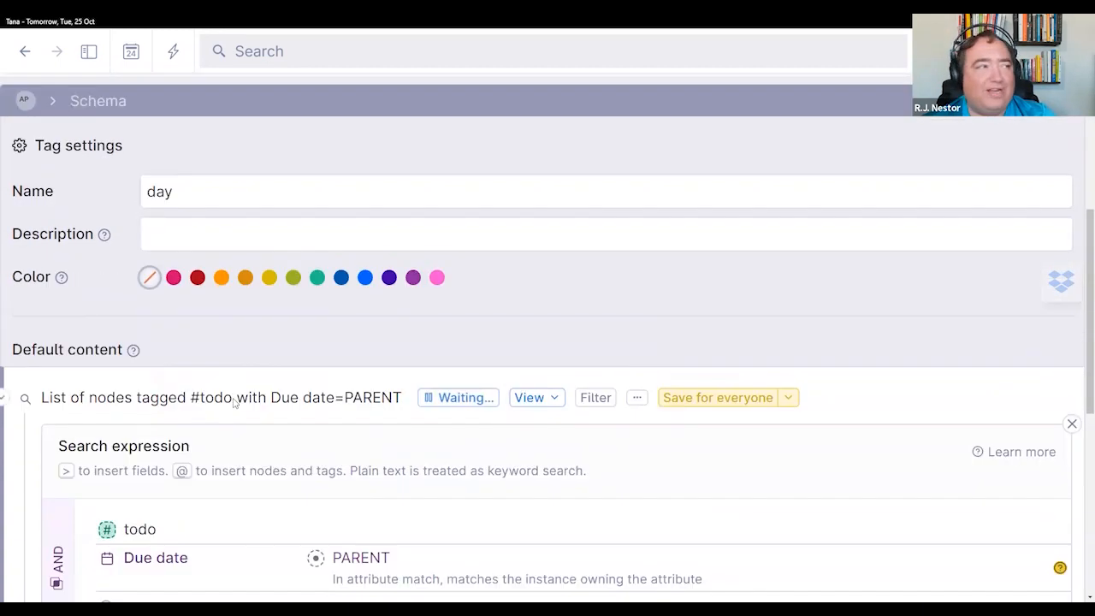
left_click_drag(402, 423, 41, 423)
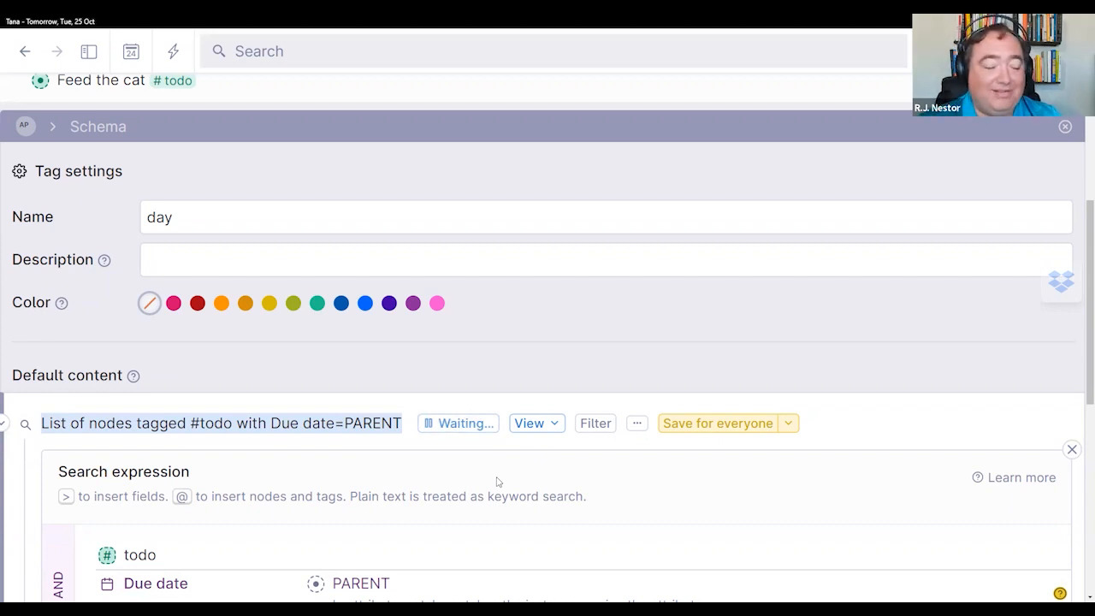
type("Today's Tasks")
scroll(868, 443, "down", 2)
left_click(1007, 521)
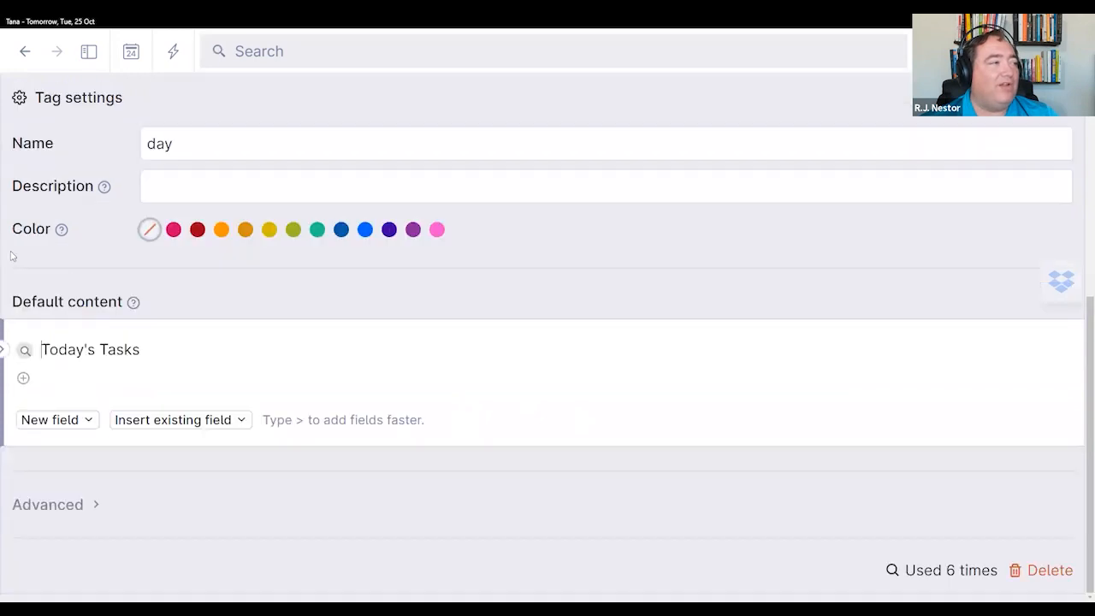
left_click(5, 254)
Step: Check the 25 Oct and today's pages for the Today's Tasks search and open the Fri, 28 Oct day page
scroll(240, 328, "up", 2)
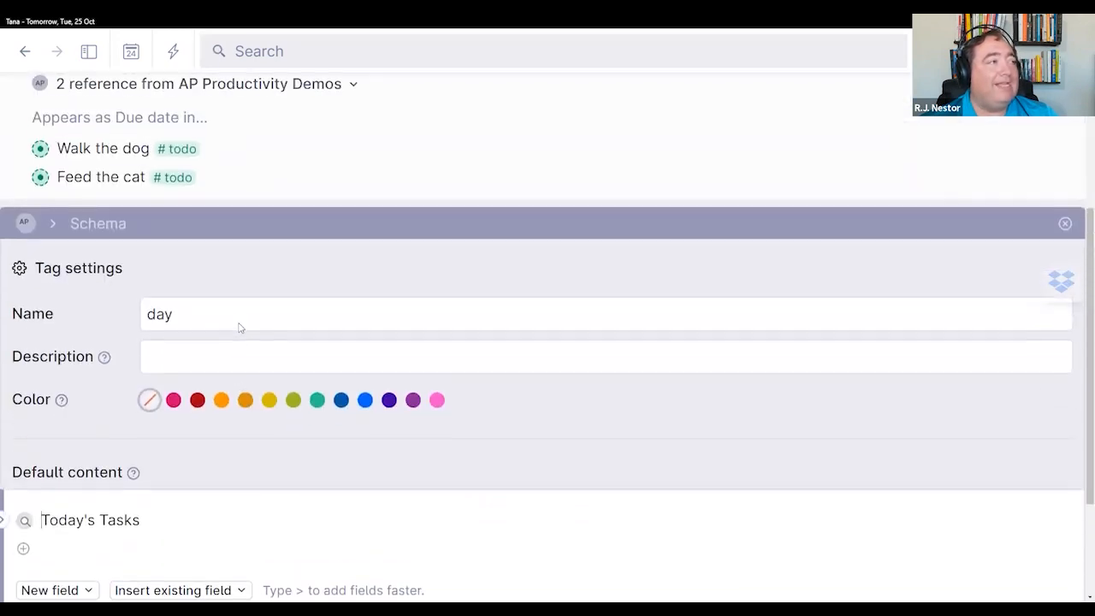
scroll(239, 328, "up", 4)
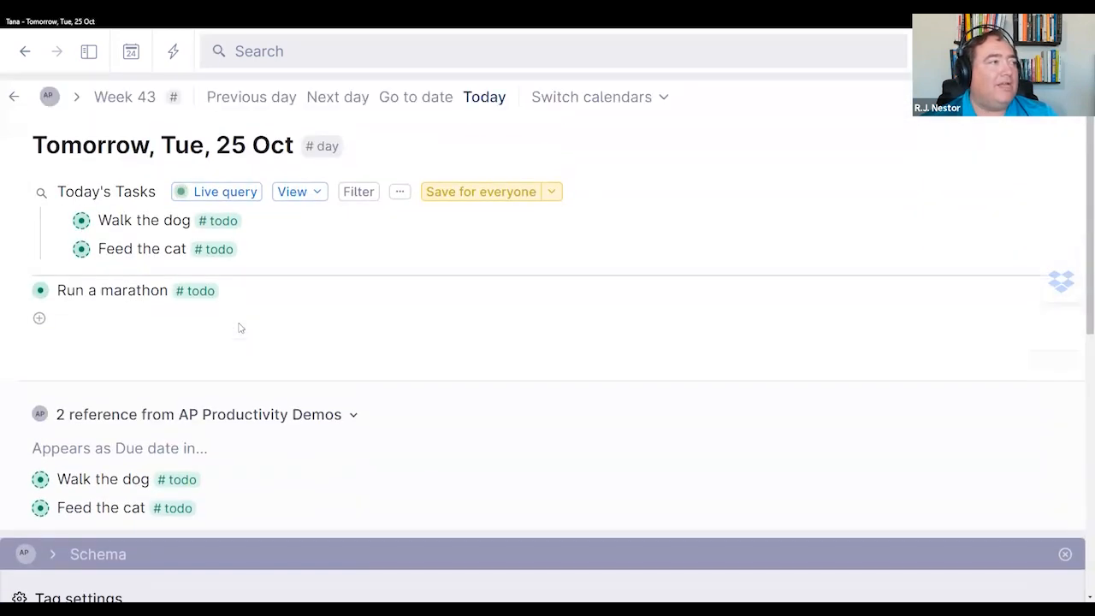
scroll(239, 326, "down", 6)
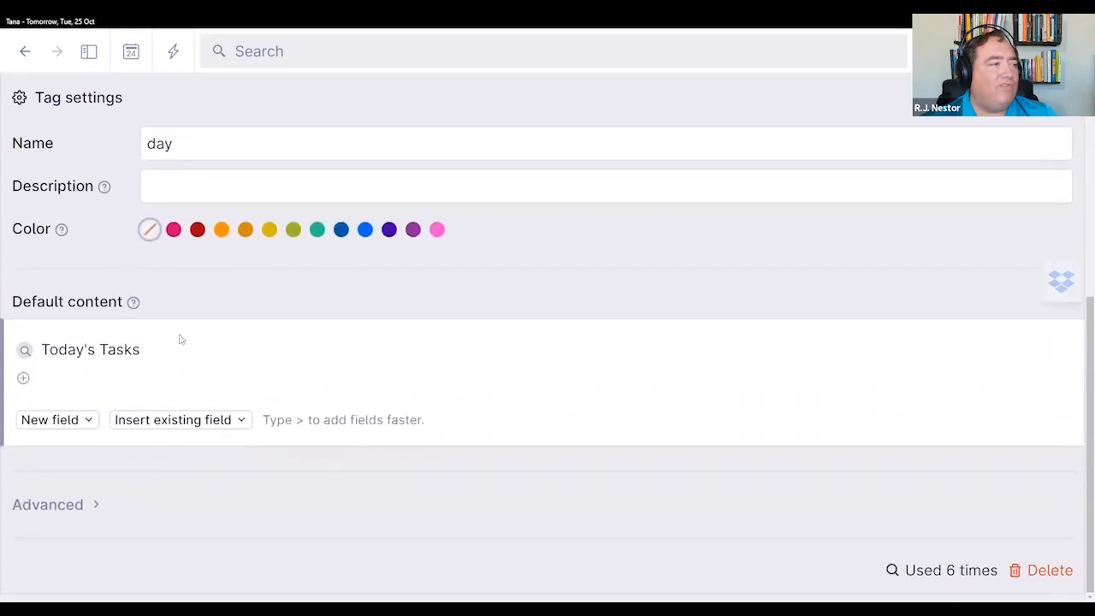
scroll(181, 340, "up", 6)
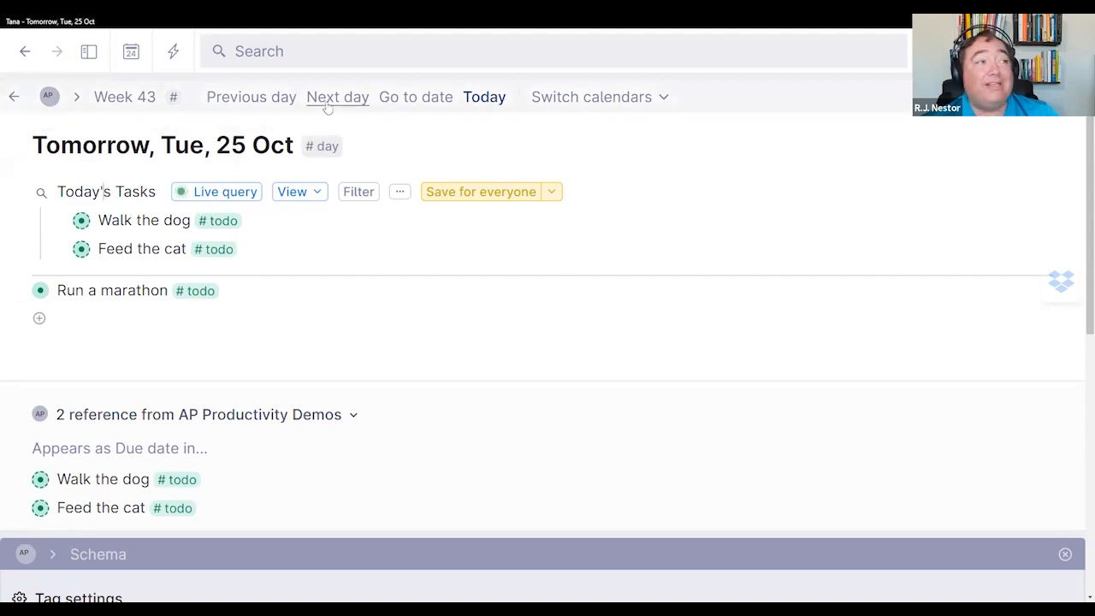
left_click(484, 99)
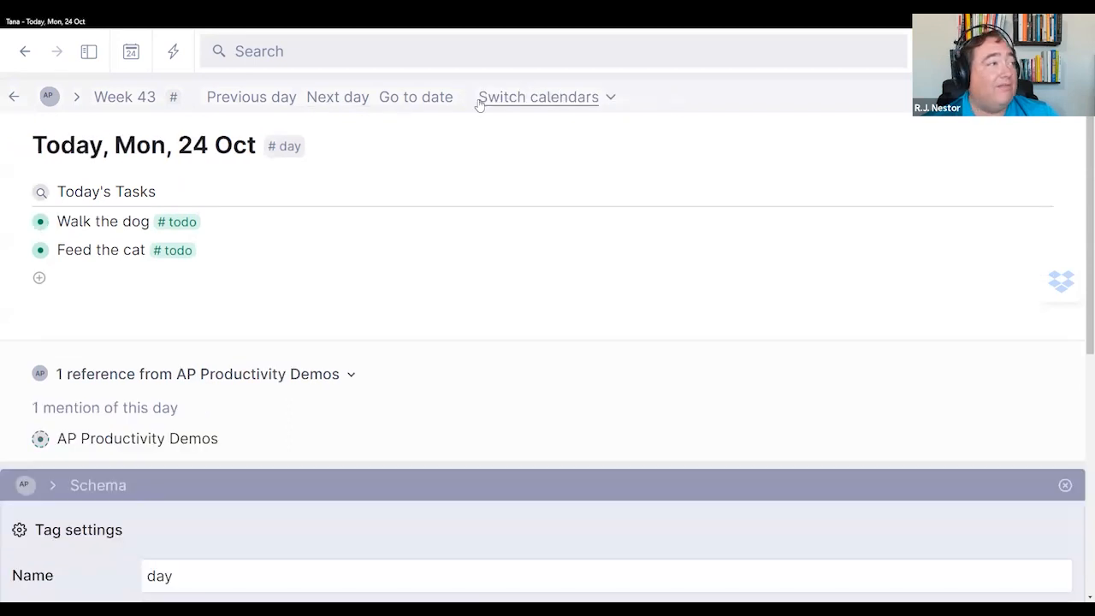
left_click(424, 98)
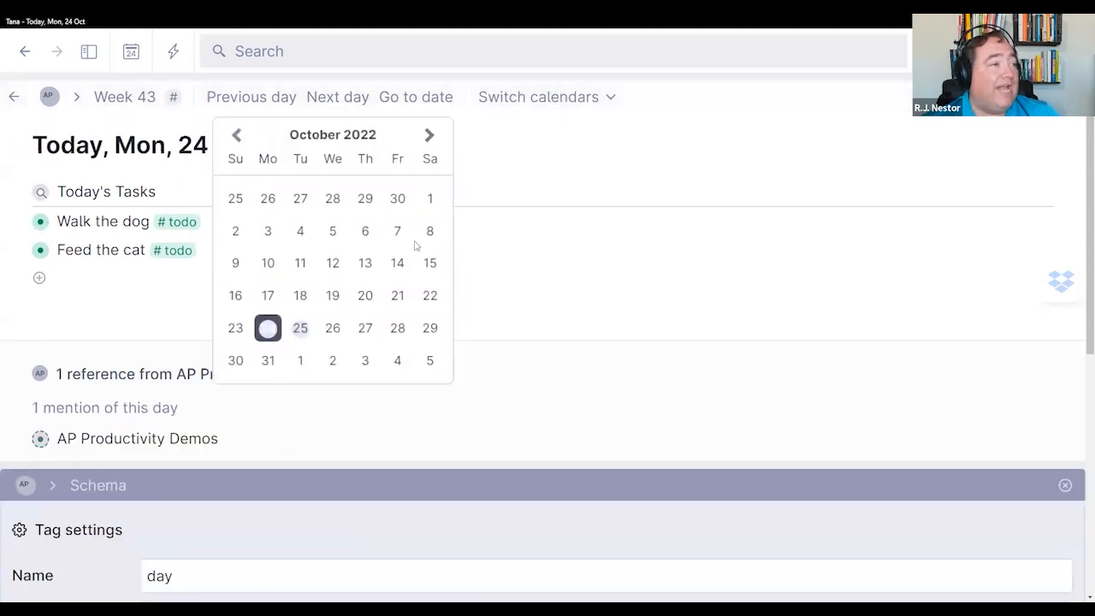
left_click(398, 328)
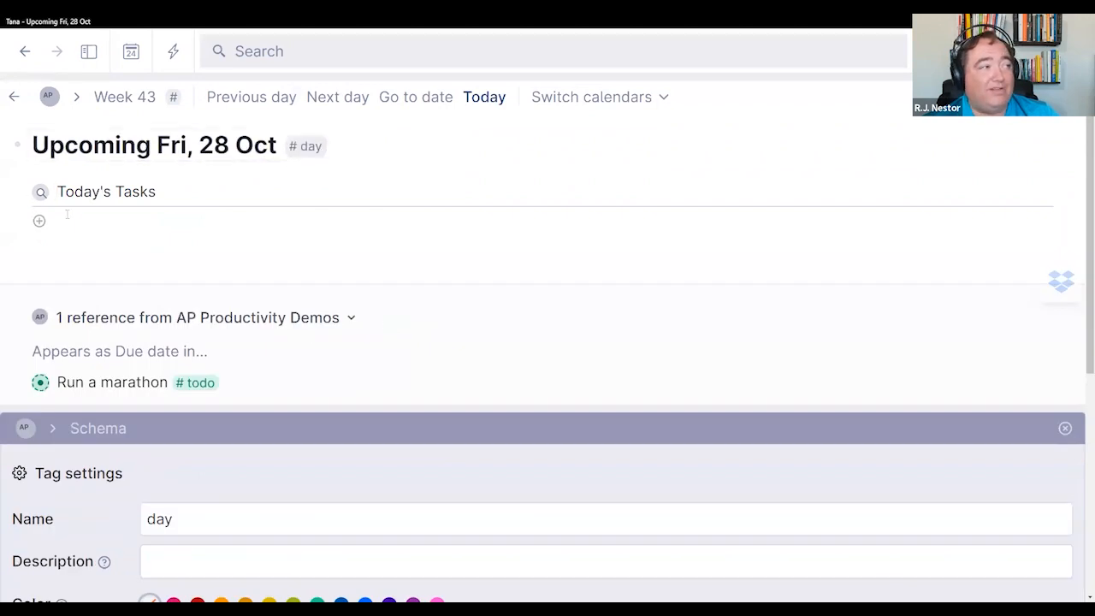
Step: Expand Today's Tasks on the 28 Oct page and inspect its search expression
left_click(17, 192)
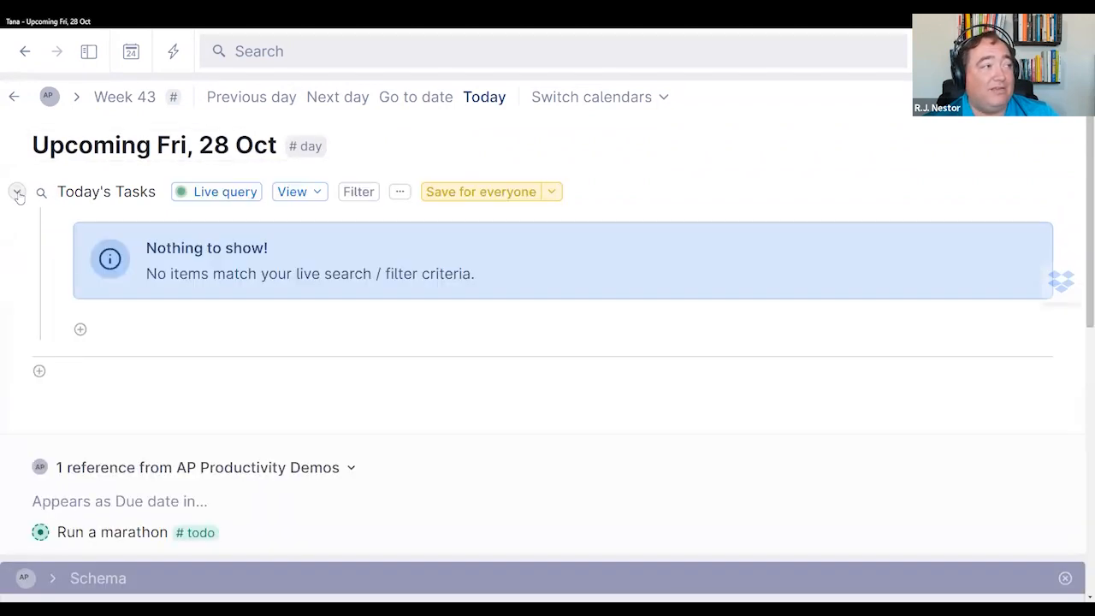
left_click(239, 197)
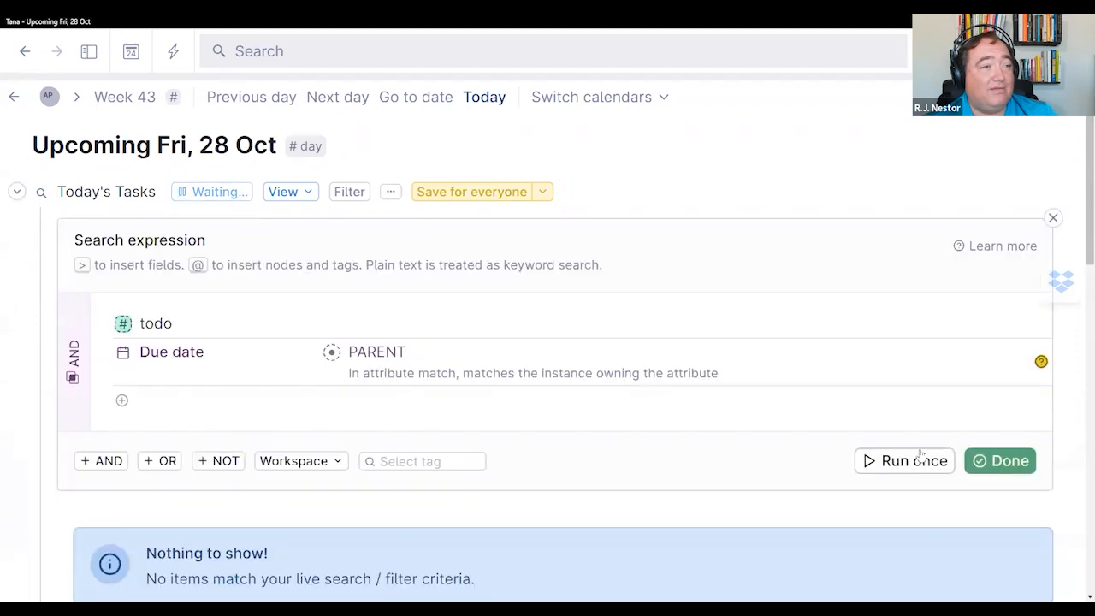
left_click(1003, 469)
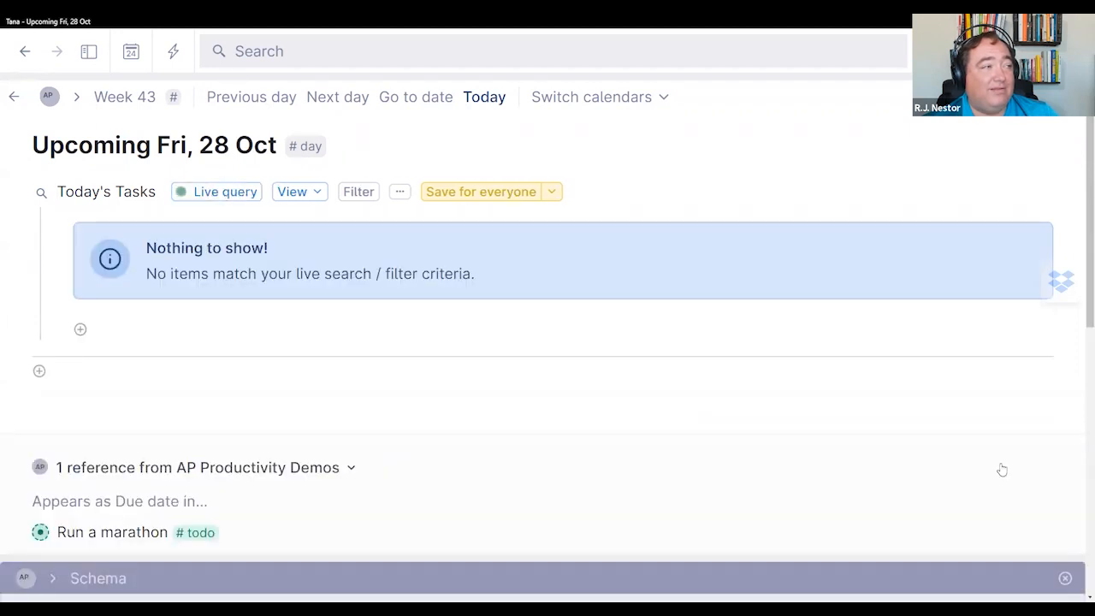
Step: Replace PARENT with Fri, 28 Oct as the Due date in the 28 Oct page's Today's Tasks search and finish editing
left_click(214, 192)
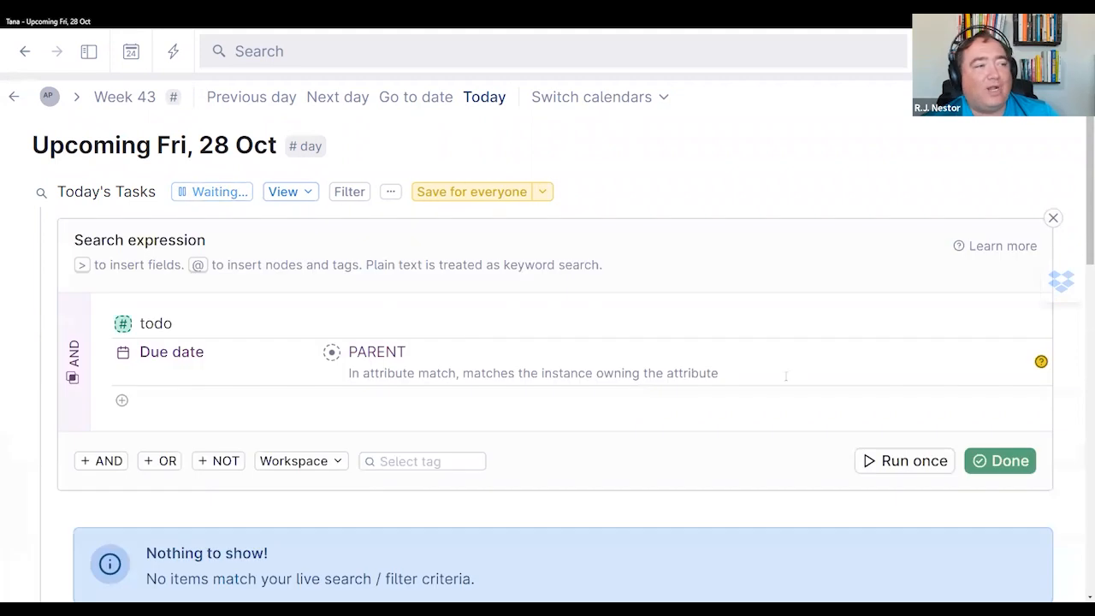
left_click(385, 351)
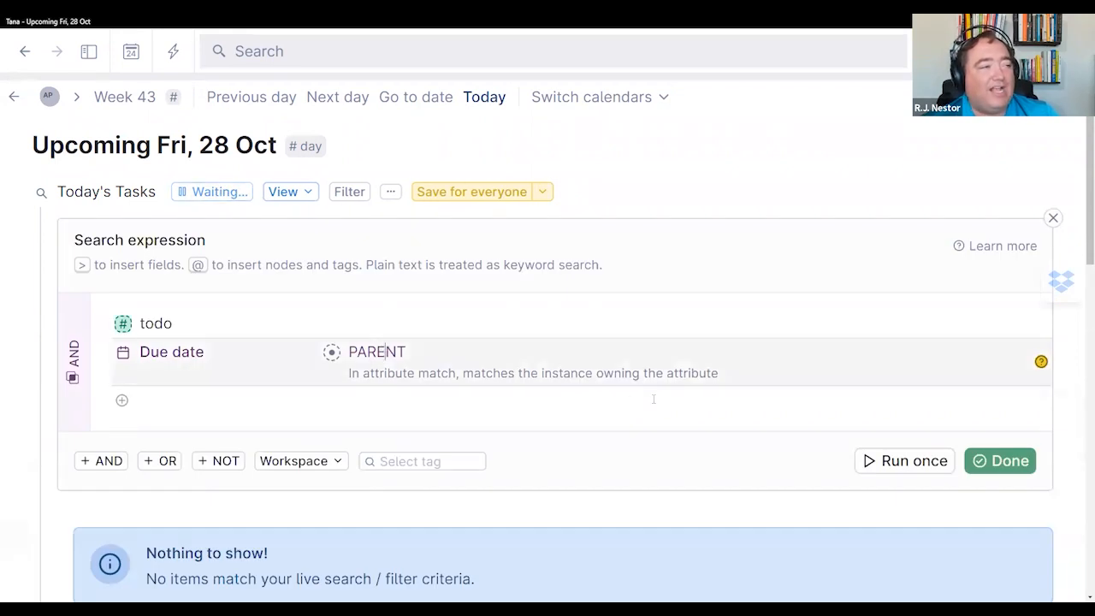
key("shift+Up")
key("BackSpace")
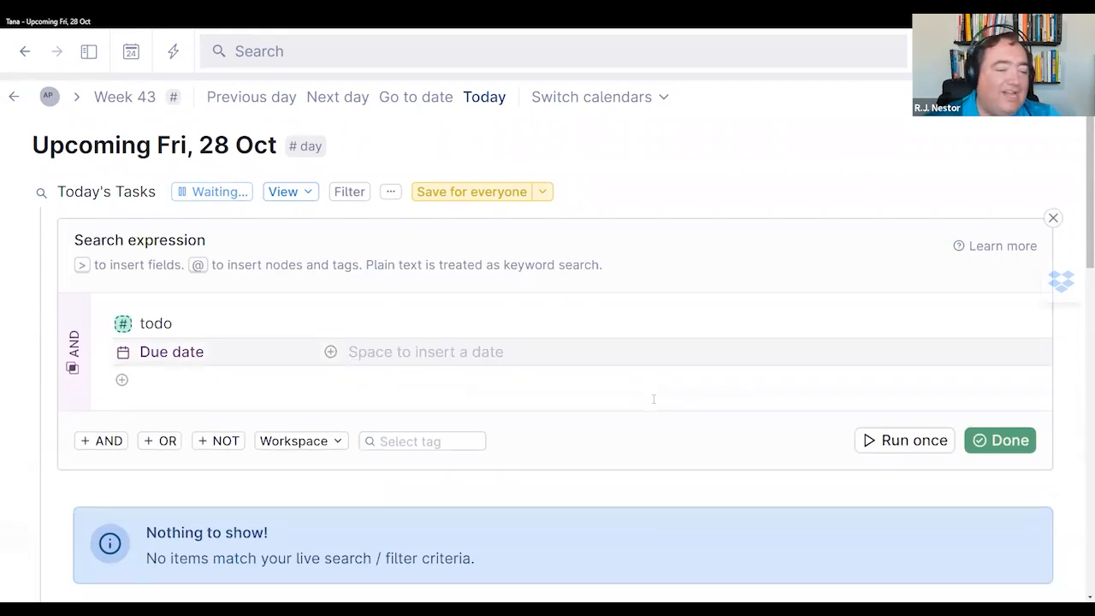
type("@f")
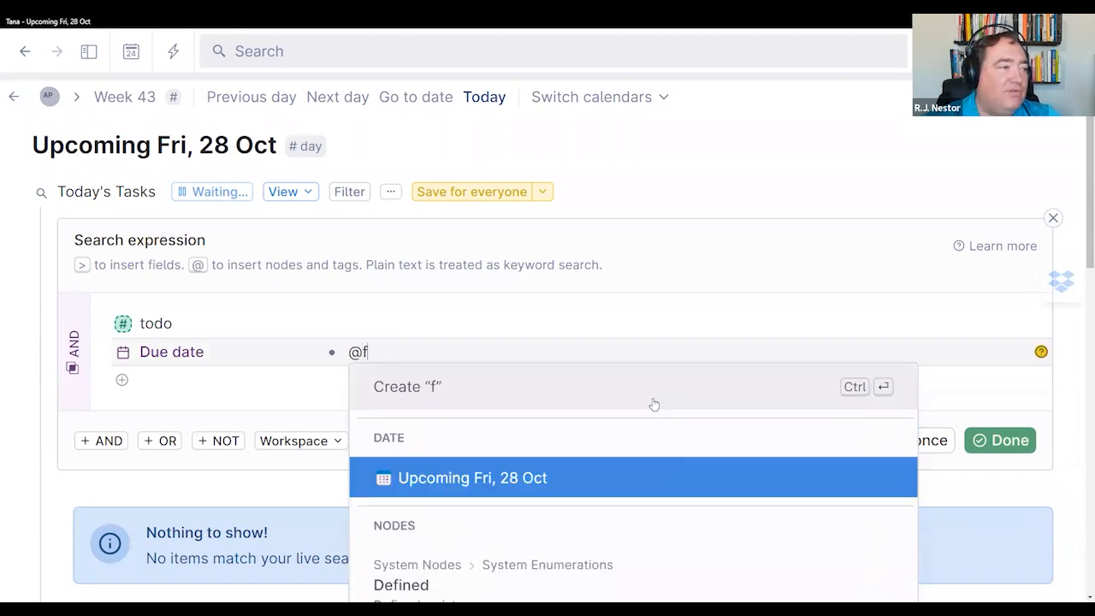
key("Return")
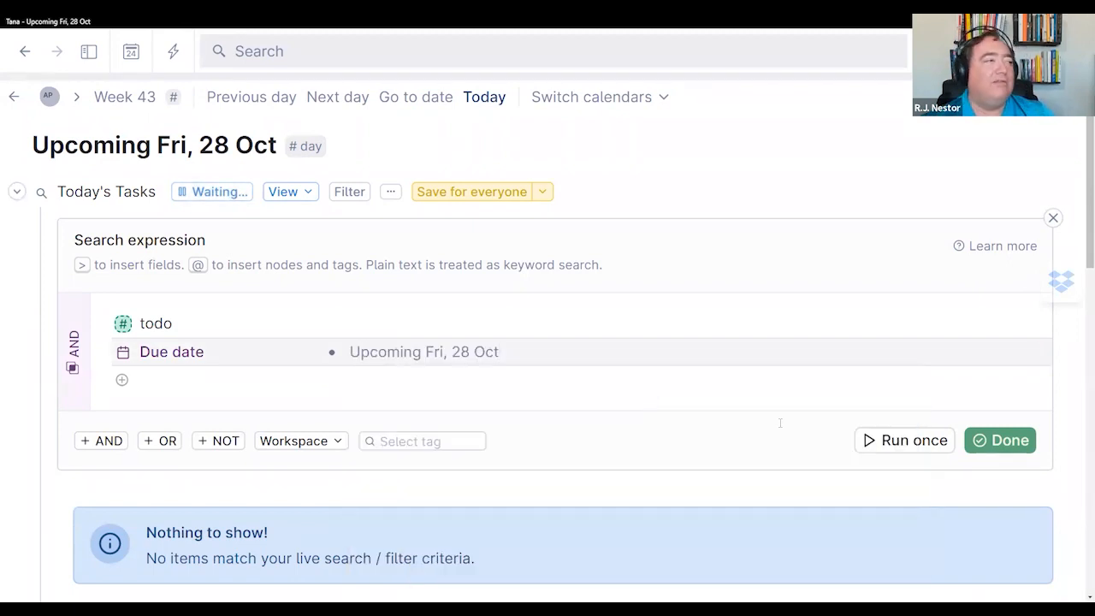
left_click(1010, 442)
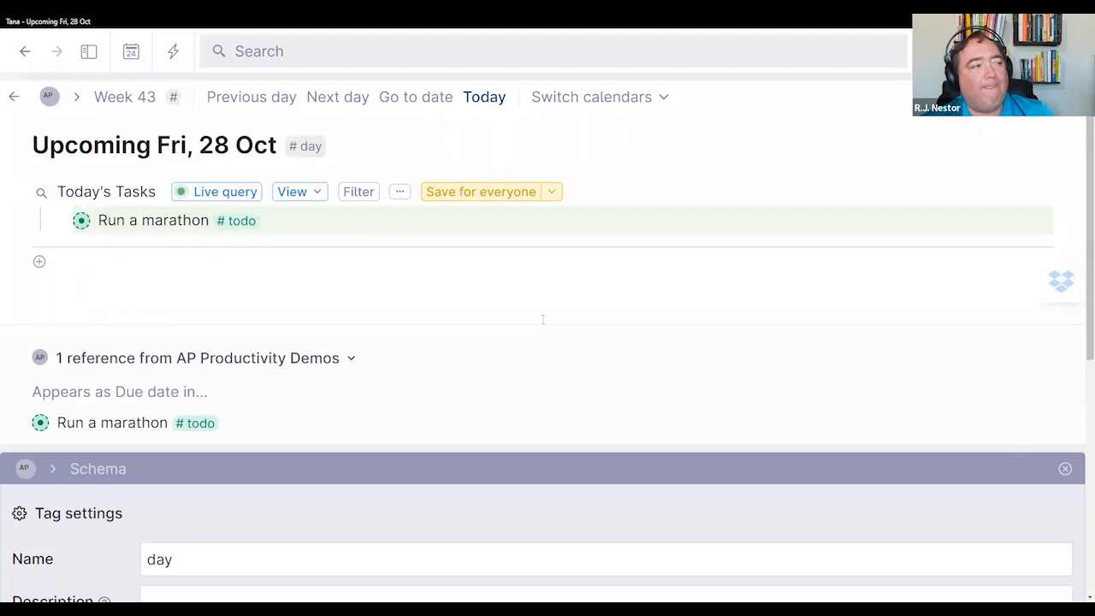
Step: Clear the Due date value in the #day default content's Today's Tasks search, finish editing and return to the 28 Oct list
scroll(411, 329, "down", 5)
scroll(205, 391, "up", 1)
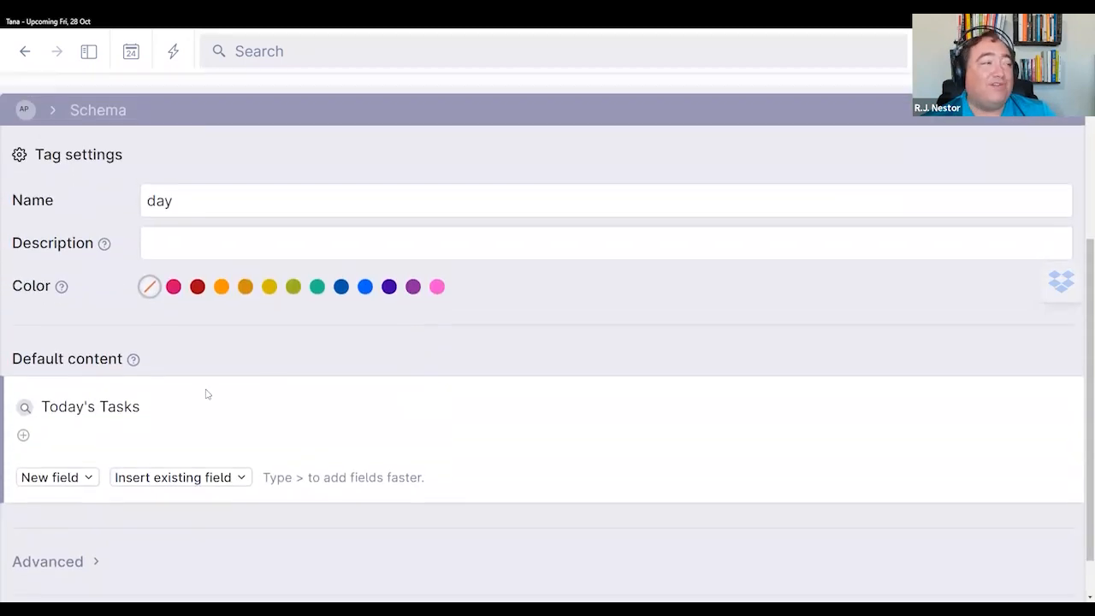
left_click(6, 407)
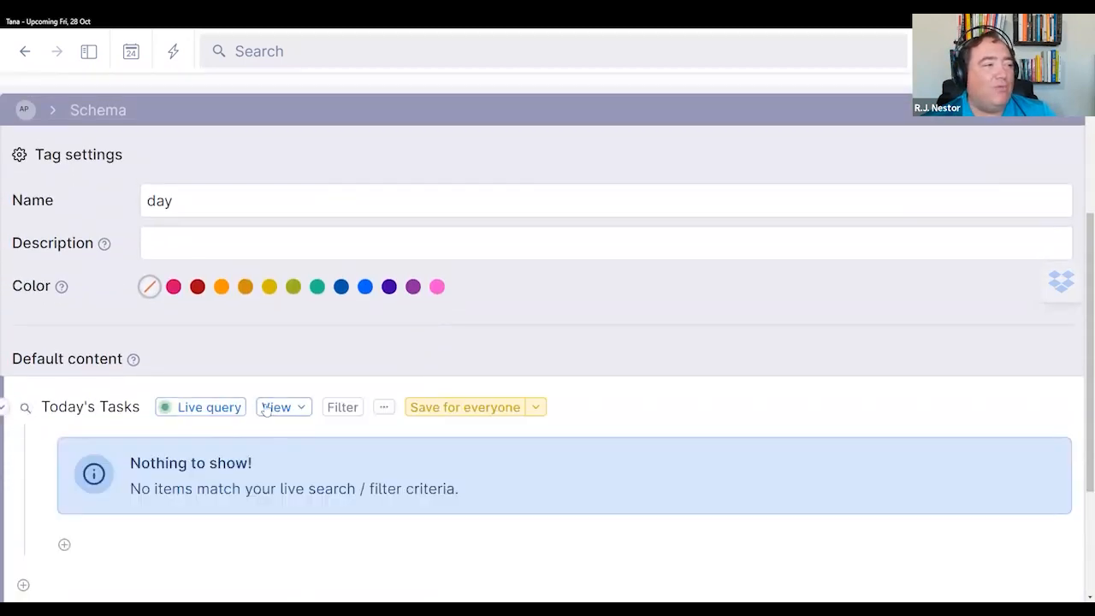
left_click(239, 411)
scroll(450, 430, "down", 2)
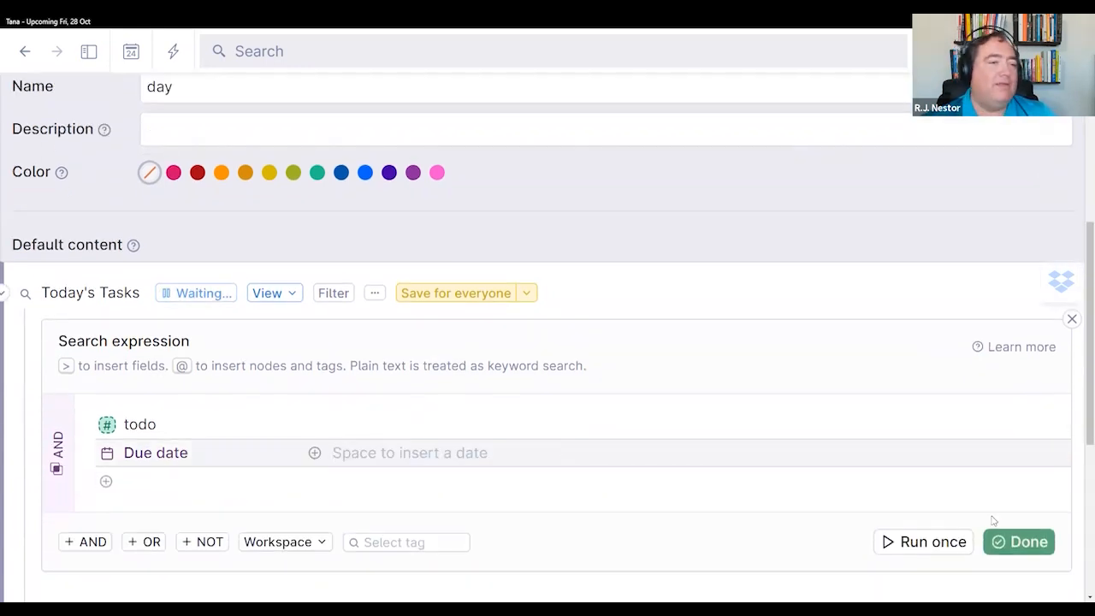
left_click(1005, 540)
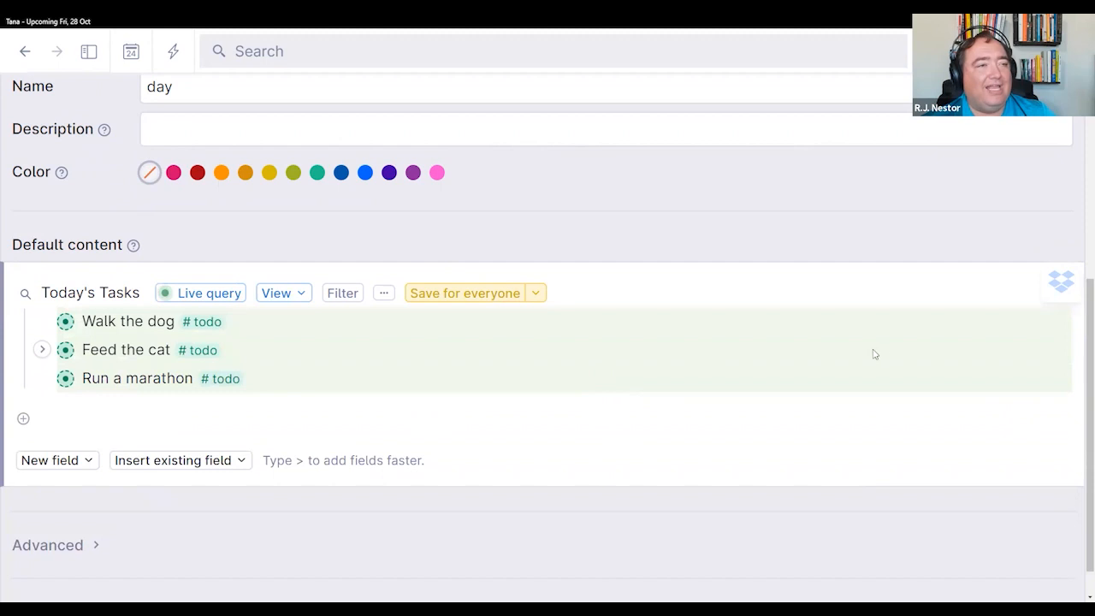
scroll(622, 371, "up", 2)
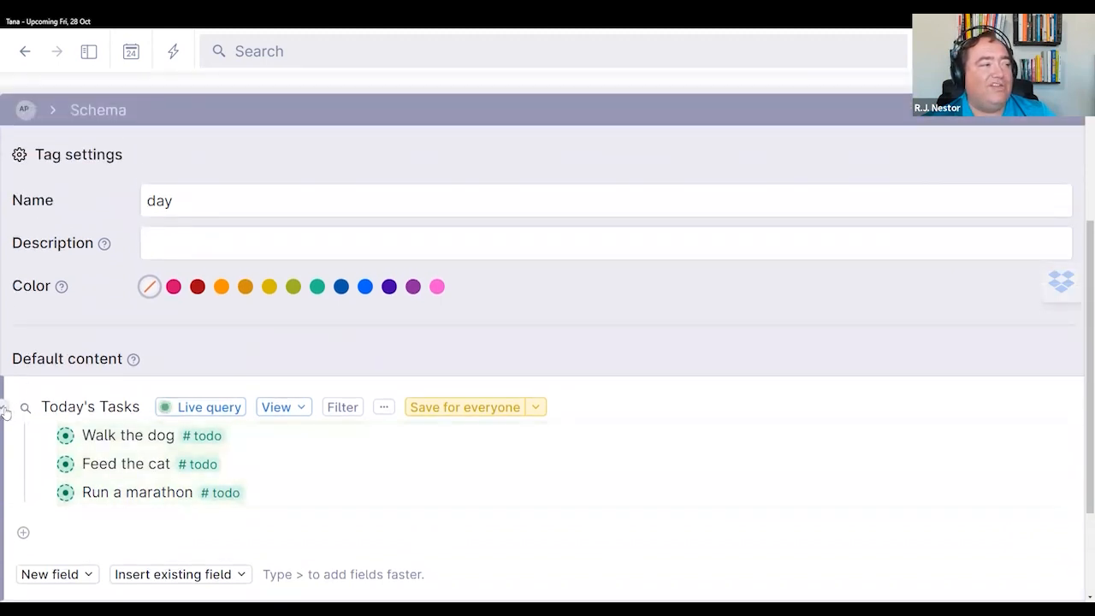
scroll(539, 411, "up", 6)
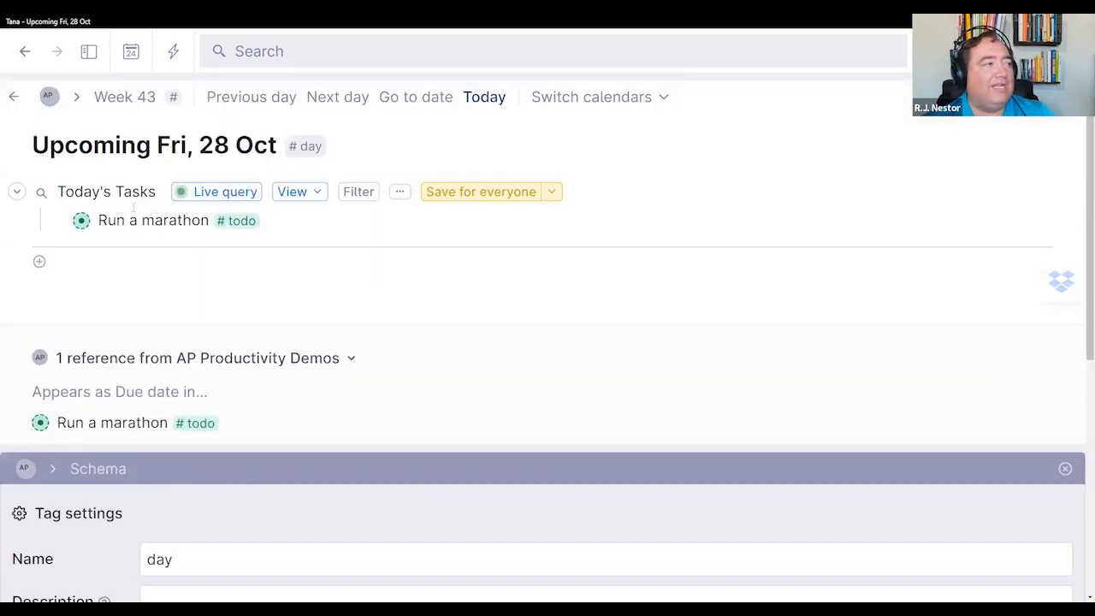
Step: Inspect the Today's Tasks search expression on the 28 Oct page, close it, and collapse and re-expand the search
left_click(225, 192)
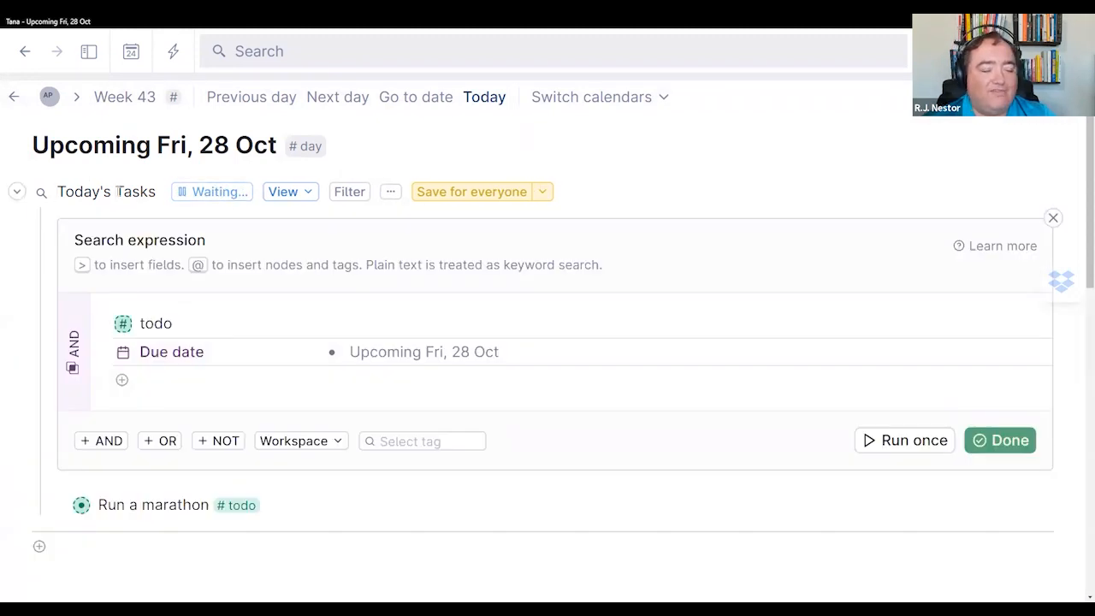
key("Escape")
key("ctrl+Up")
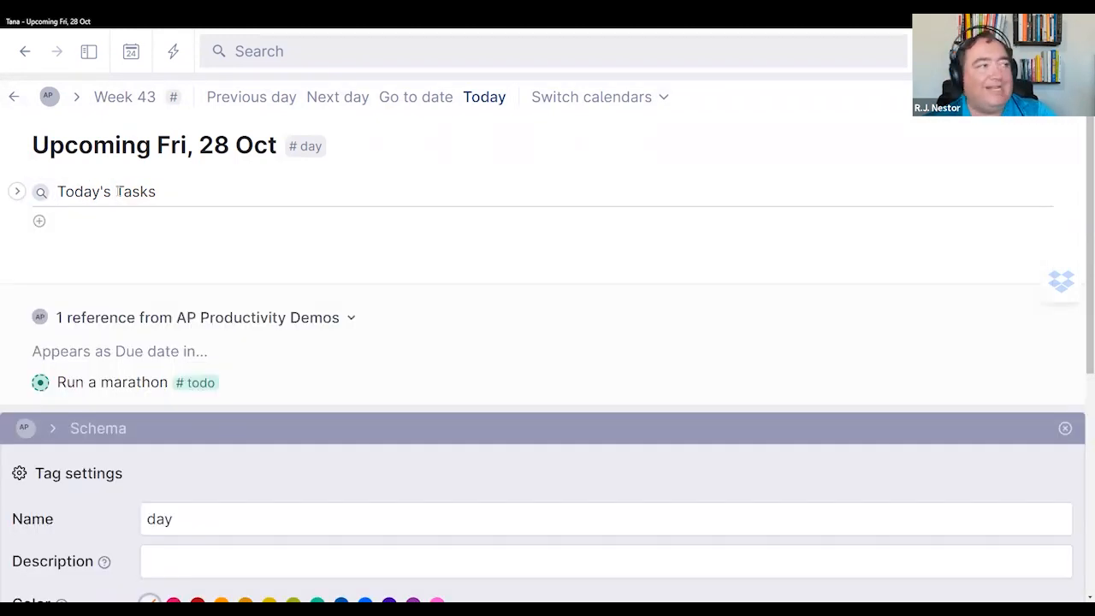
key("ctrl+Down")
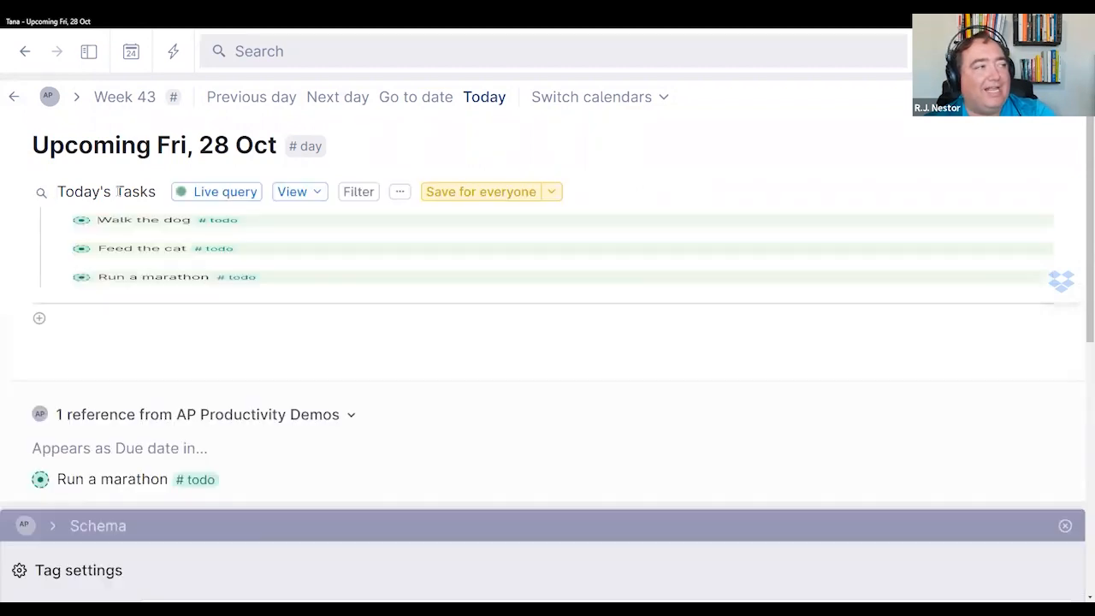
Step: Set the Due date to Fri, 28 Oct in the 28 Oct page's Today's Tasks search, finish editing and collapse it
left_click(221, 197)
left_click(387, 360)
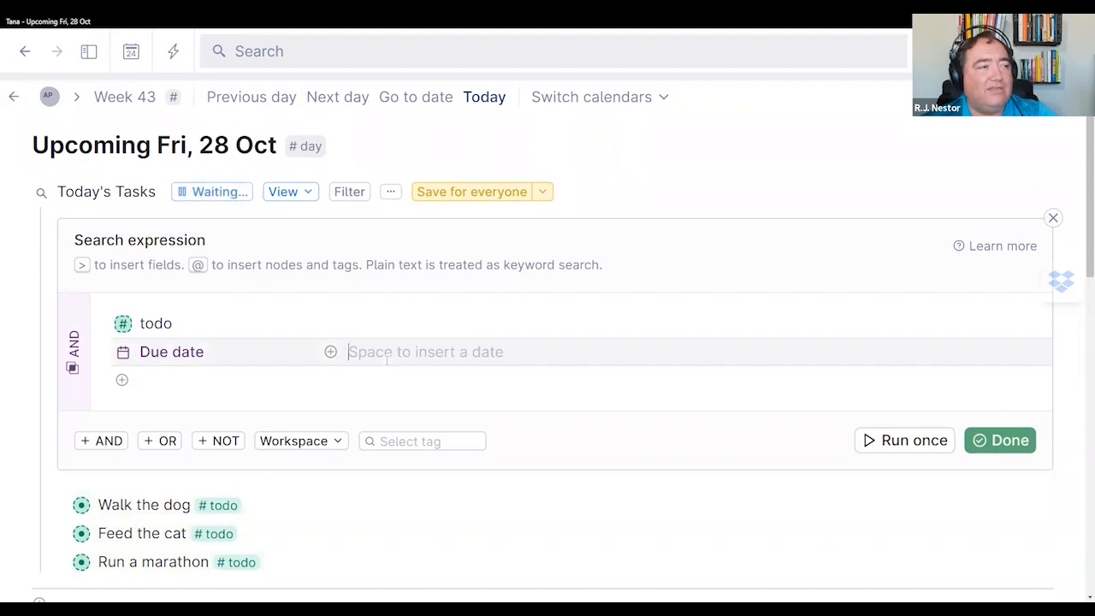
type("@")
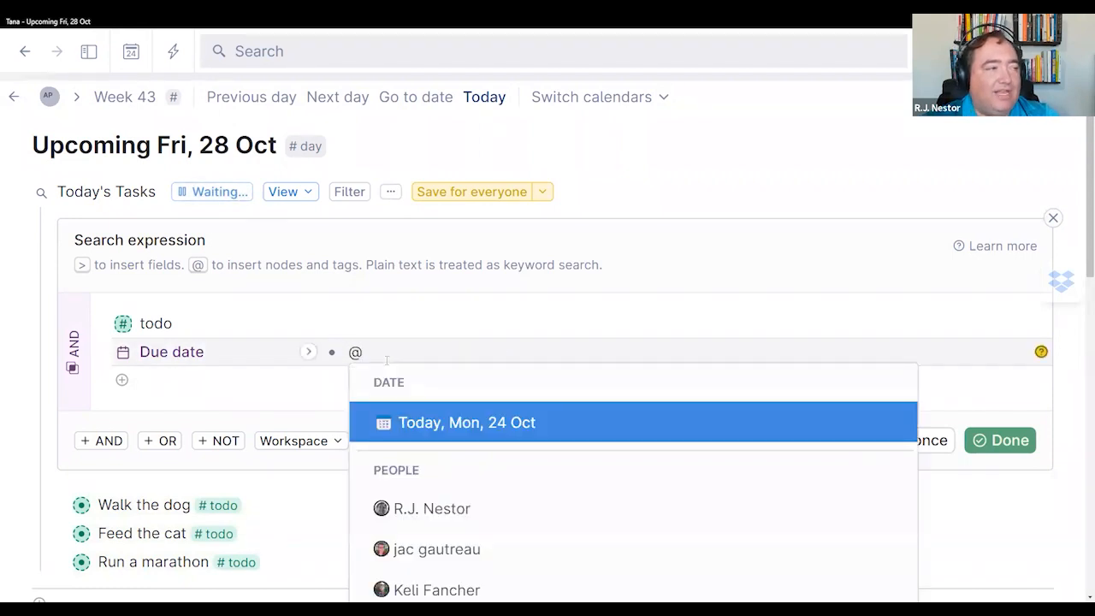
type("fi")
key("BackSpace")
type("r")
key("Return")
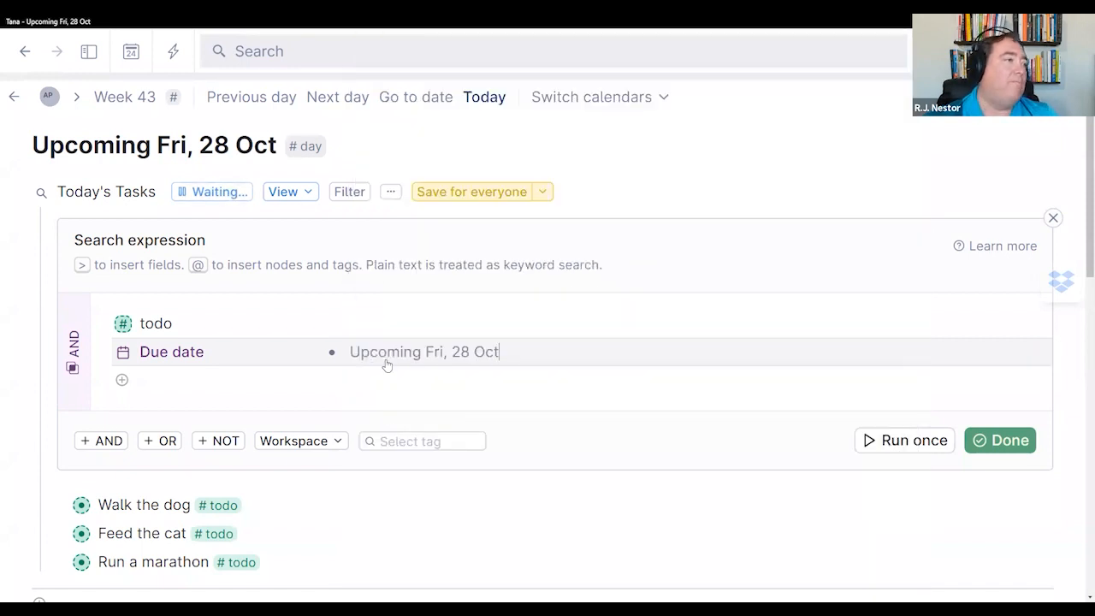
left_click(992, 440)
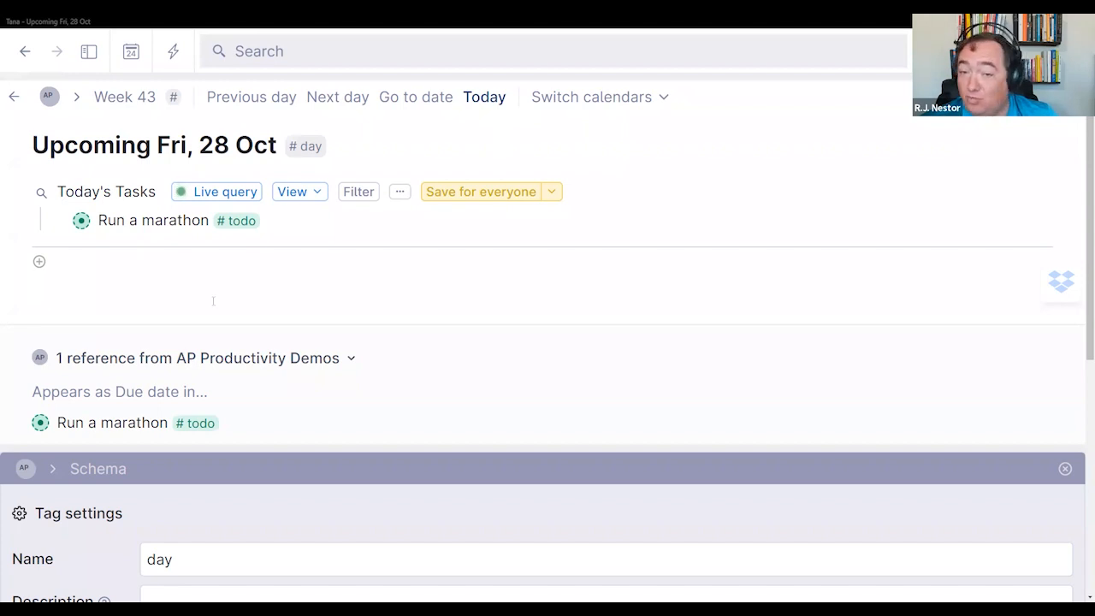
left_click(17, 192)
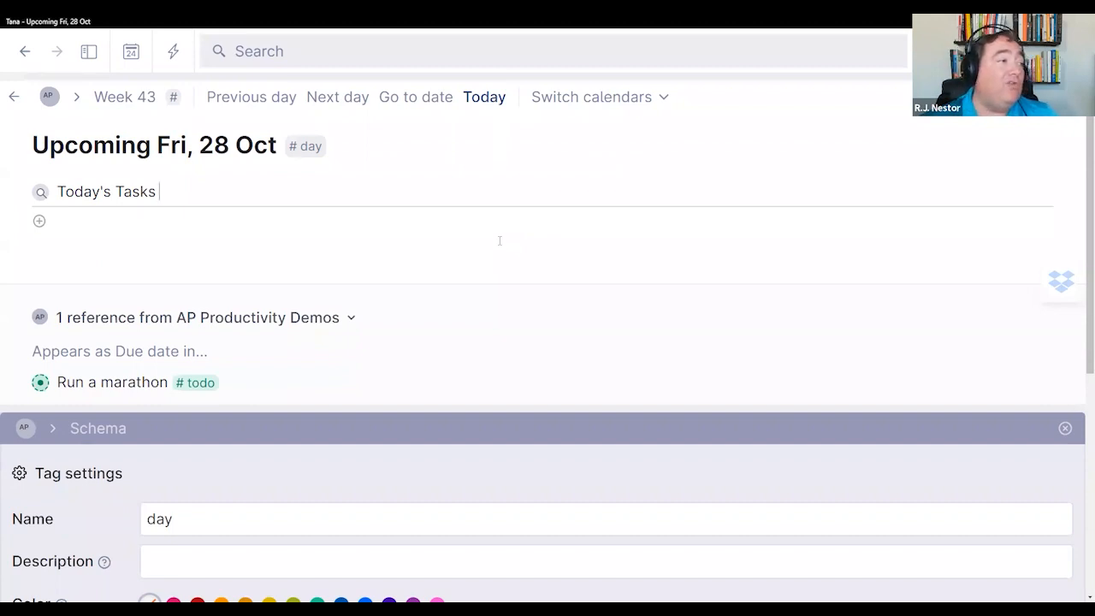
Step: Add a live search to the #day default content that finds nodes with tag #todo over due date, shown as a list
scroll(500, 241, "down", 3)
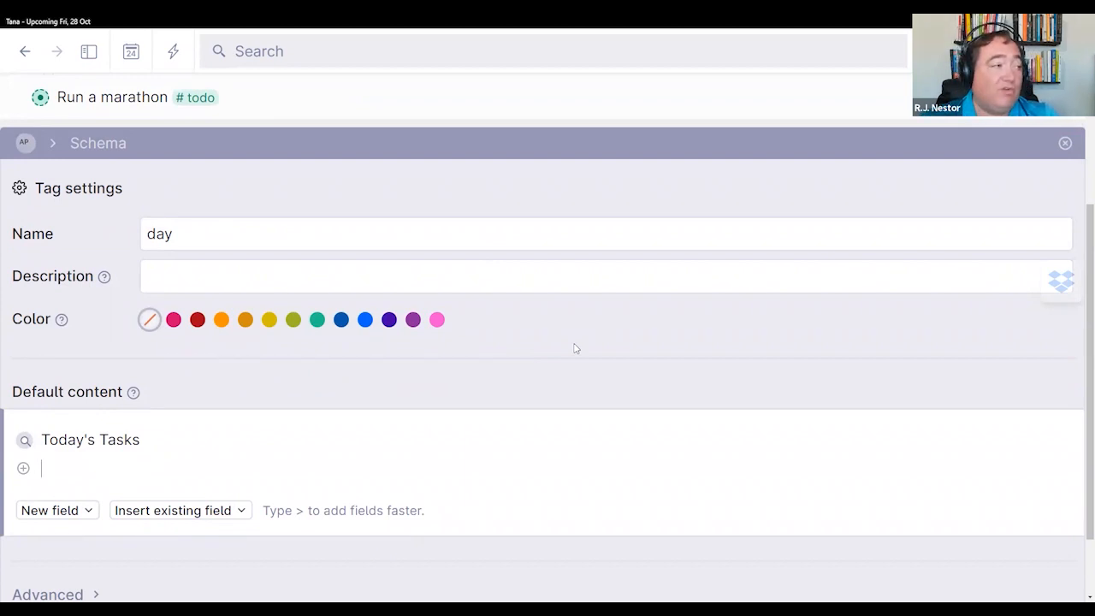
key("ctrl+k")
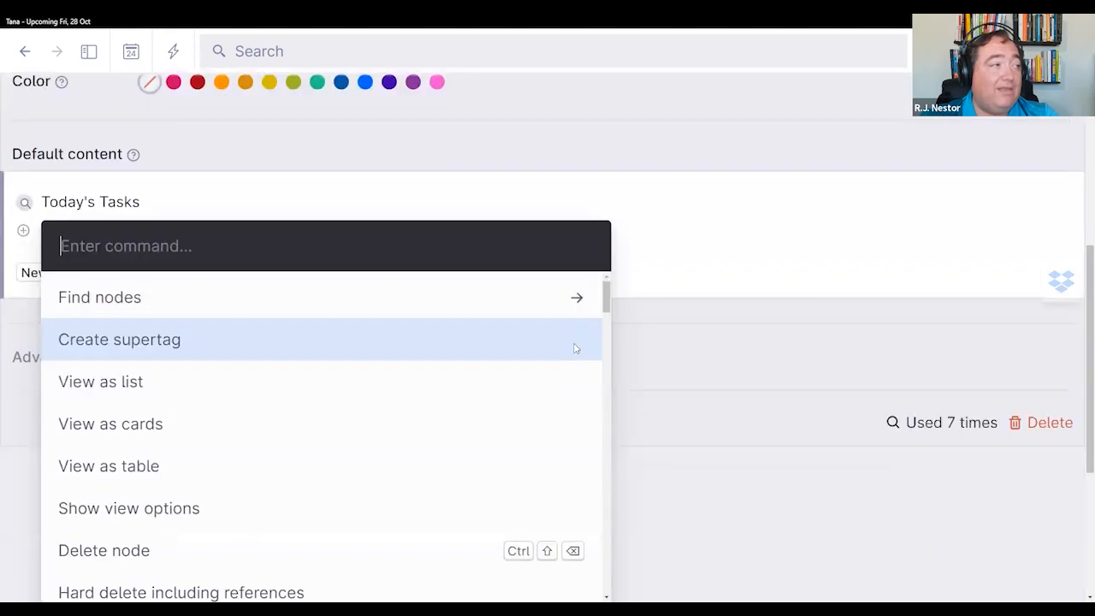
left_click(486, 299)
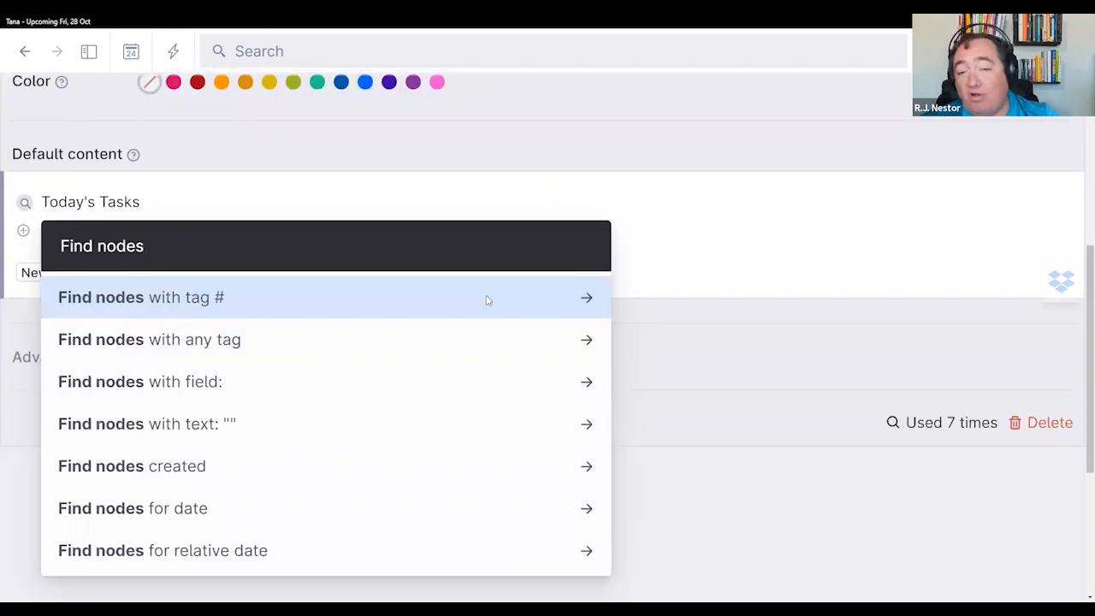
left_click(488, 300)
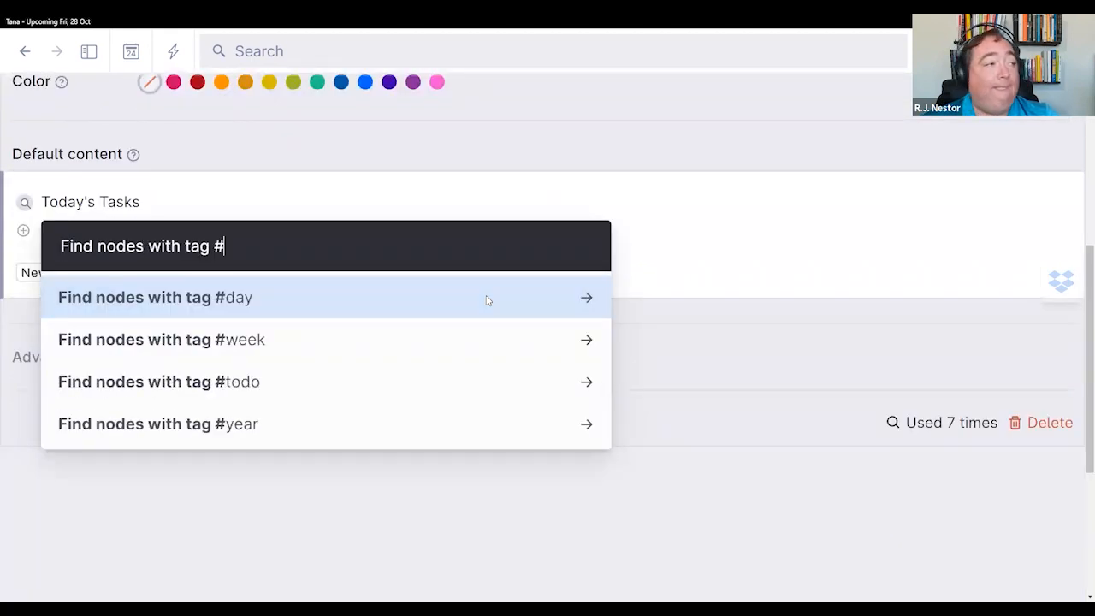
left_click(304, 387)
scroll(402, 385, "down", 3)
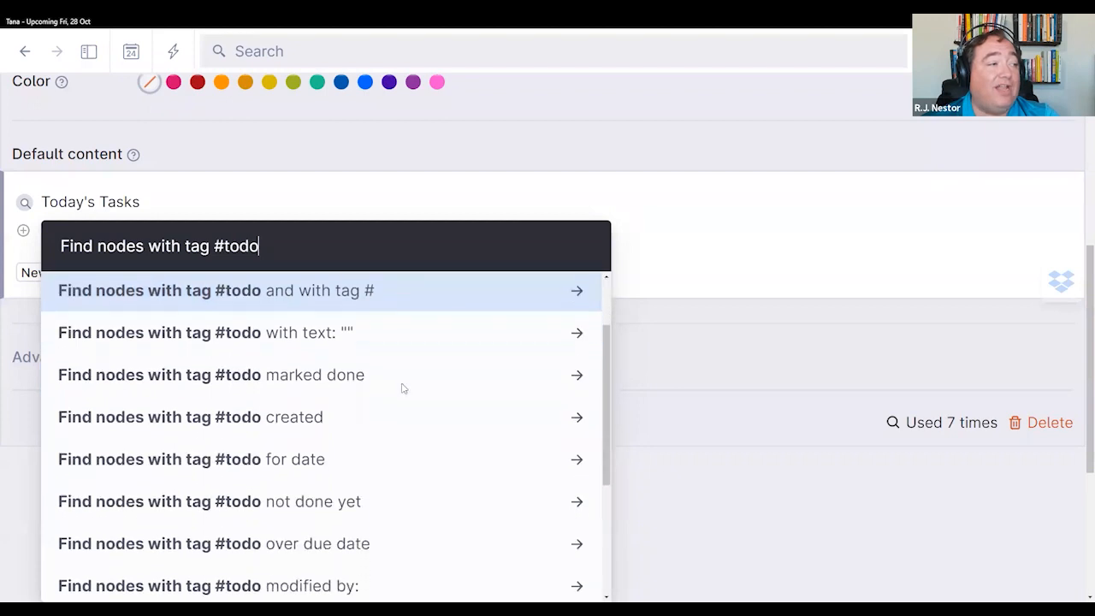
scroll(402, 387, "down", 1)
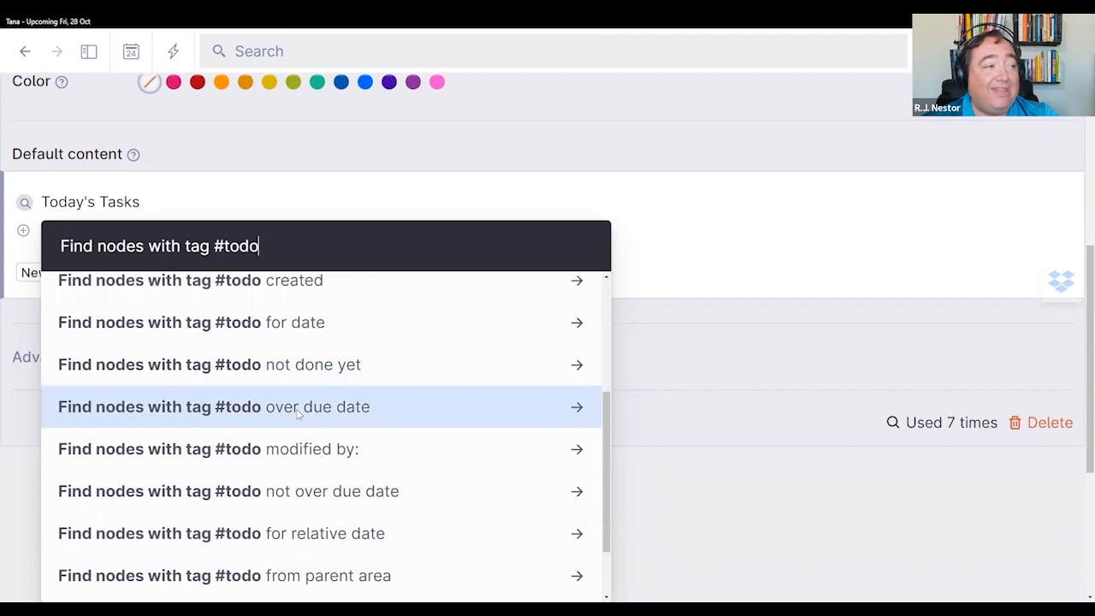
left_click(298, 413)
scroll(338, 325, "up", 3)
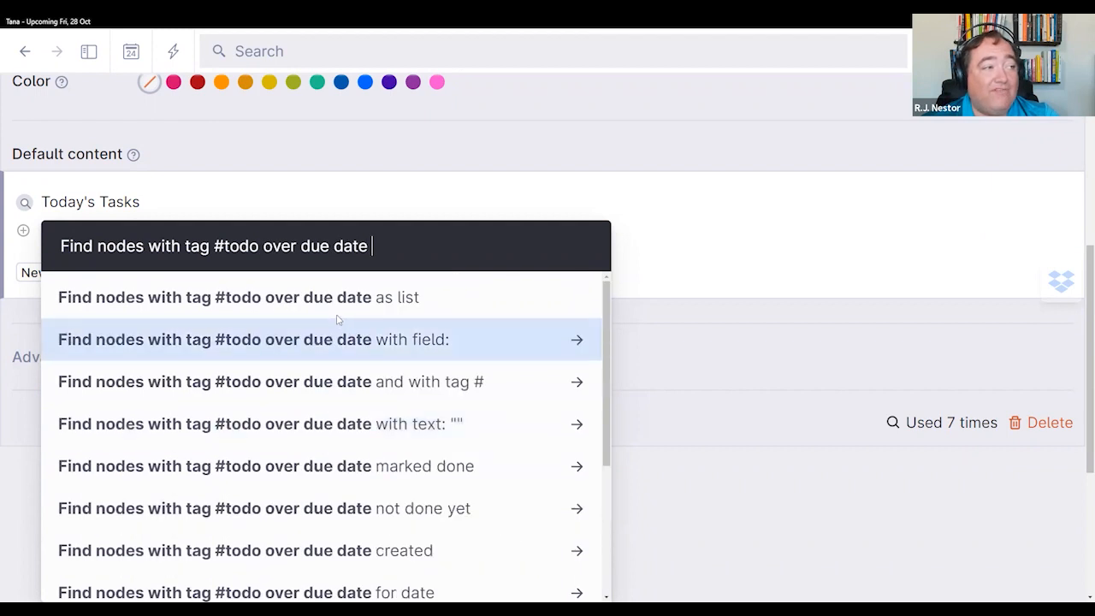
left_click(336, 297)
scroll(257, 342, "up", 5)
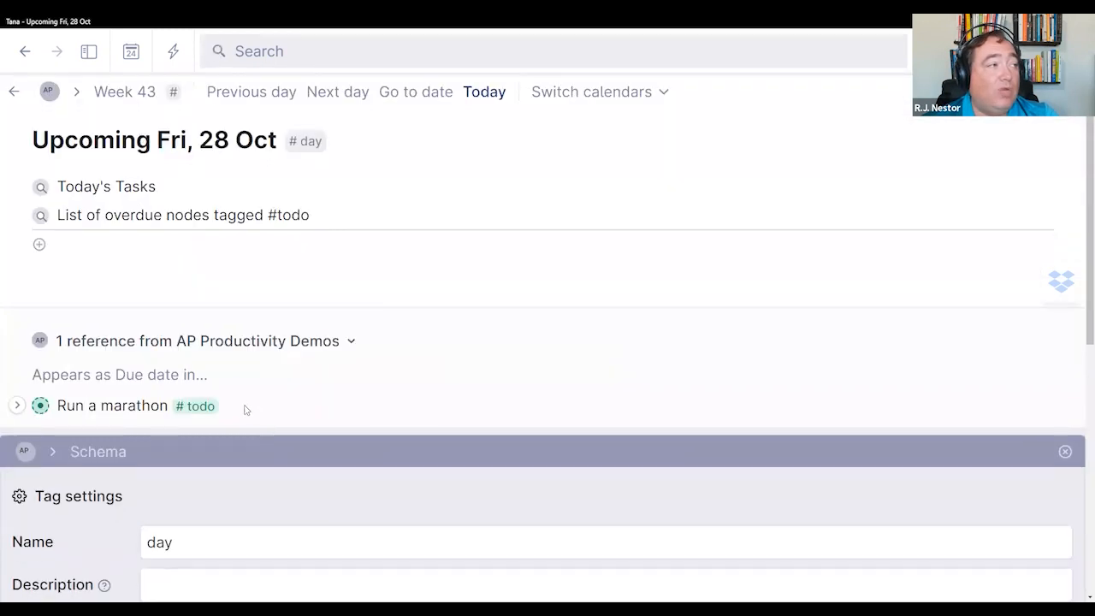
Step: Rename the new overdue search in the #day default content as Overdue Tasks
scroll(246, 410, "down", 3)
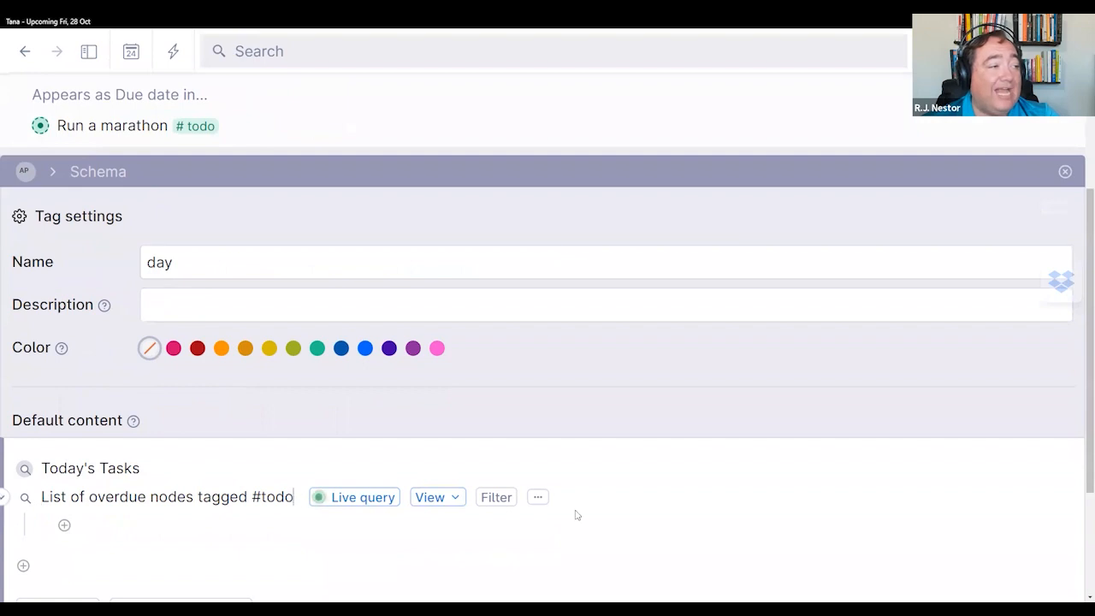
key("shift+Left")
key("shift+Left")
key("shift+Left")
key("shift+Left")
key("shift+Left")
key("shift+Left")
key("shift+Left")
key("shift+Left")
key("shift+Left")
key("shift+Left")
key("shift+Left")
key("shift+Left")
key("shift+Left")
key("shift+Left")
key("shift+Left")
key("shift+Left")
key("shift+Left")
key("shift+Left")
key("shift+Left")
key("shift+Left")
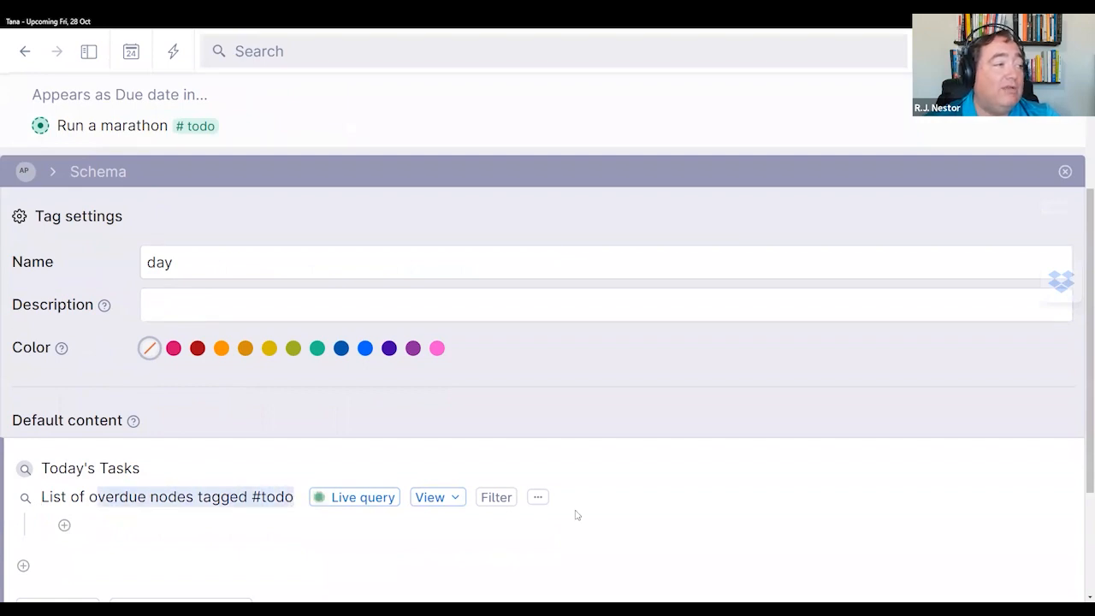
key("shift+Left")
key("shift+Left")
key("shift+Left")
key("shift+Left")
type("Ovedu")
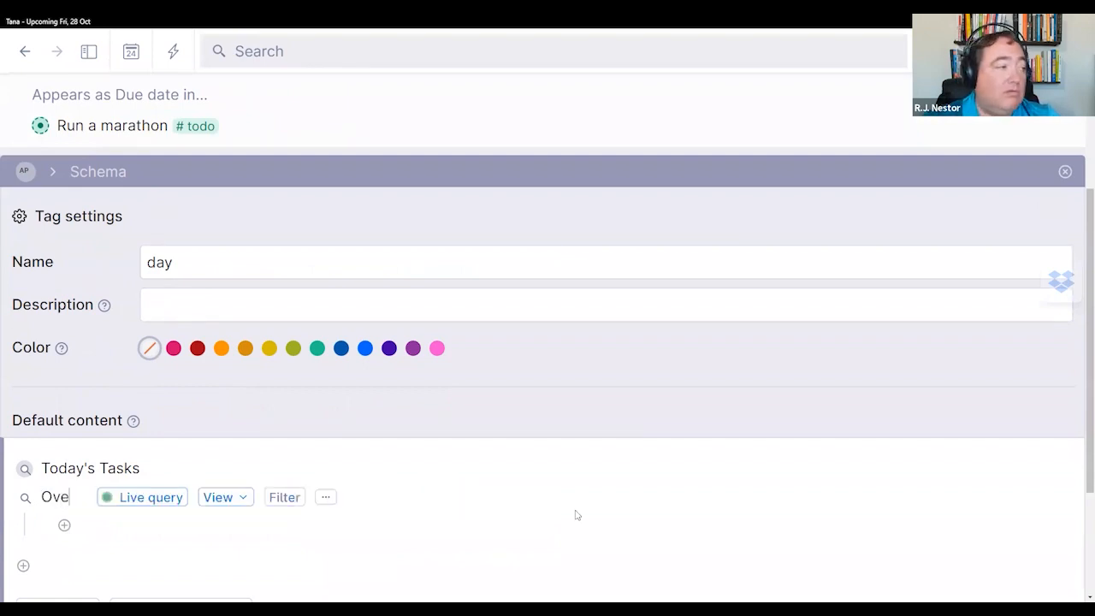
key("BackSpace")
key("BackSpace")
type("rdue Tasks")
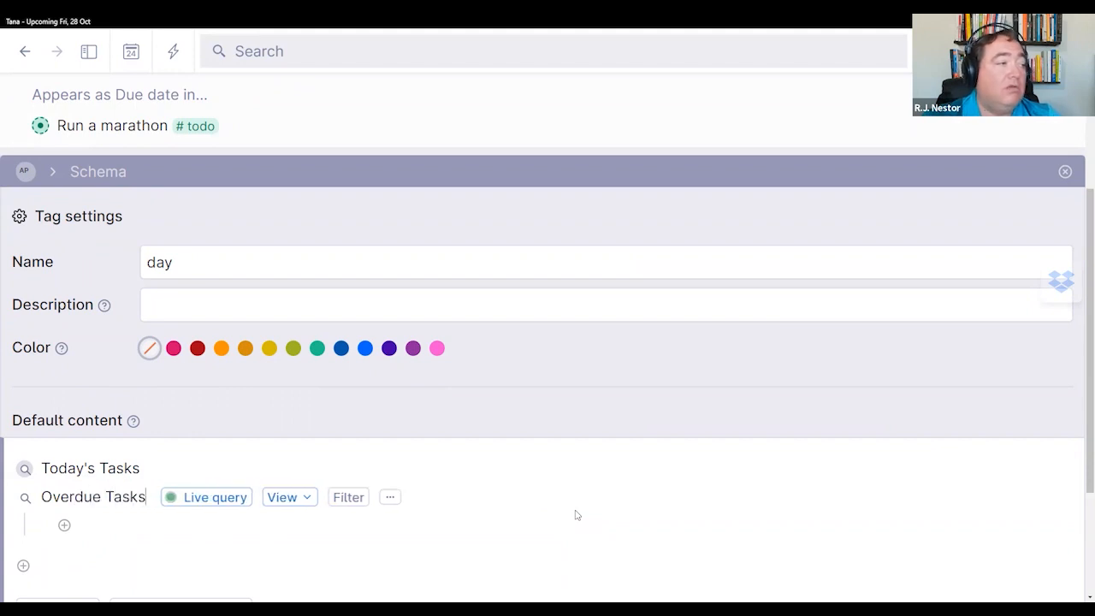
key("Up")
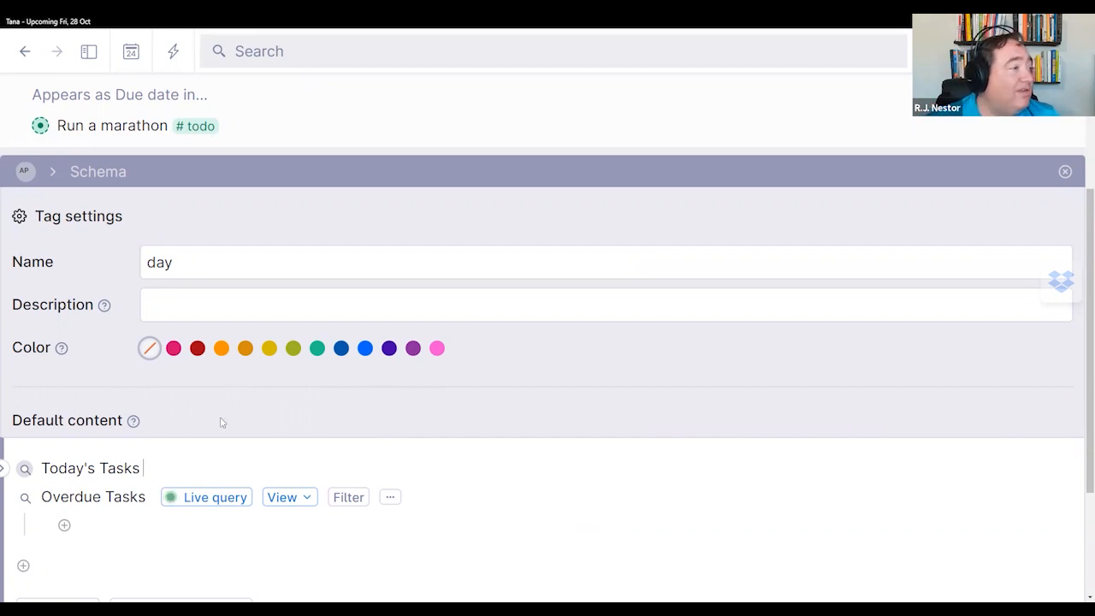
Step: Close the #day tag settings and inspect the Overdue Tasks search expression on the 28 Oct page, collapsing it again
scroll(464, 420, "up", 1)
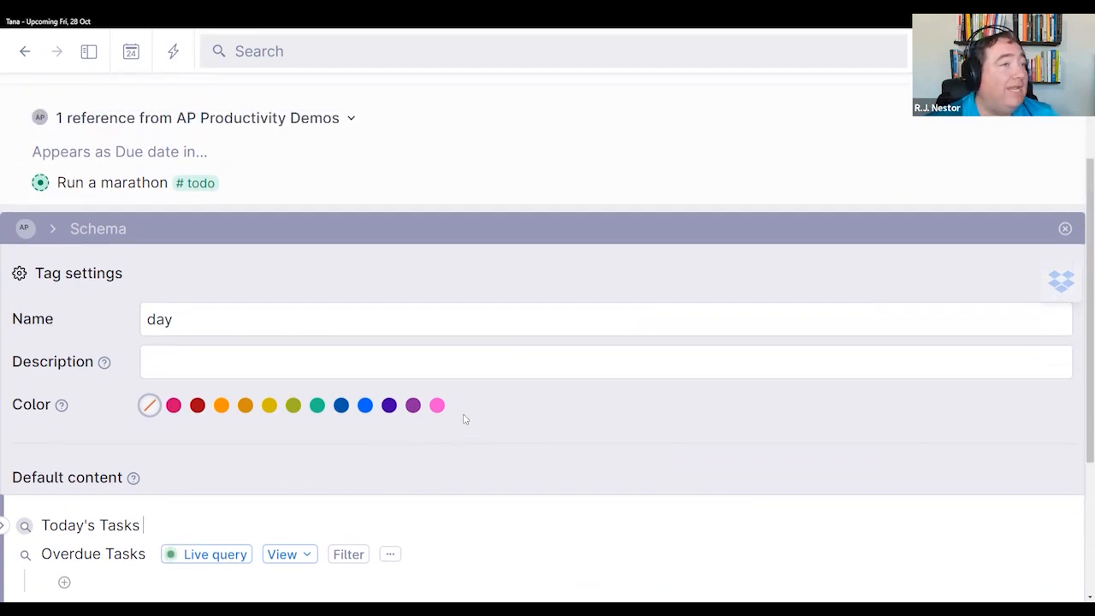
left_click(1065, 227)
left_click(18, 221)
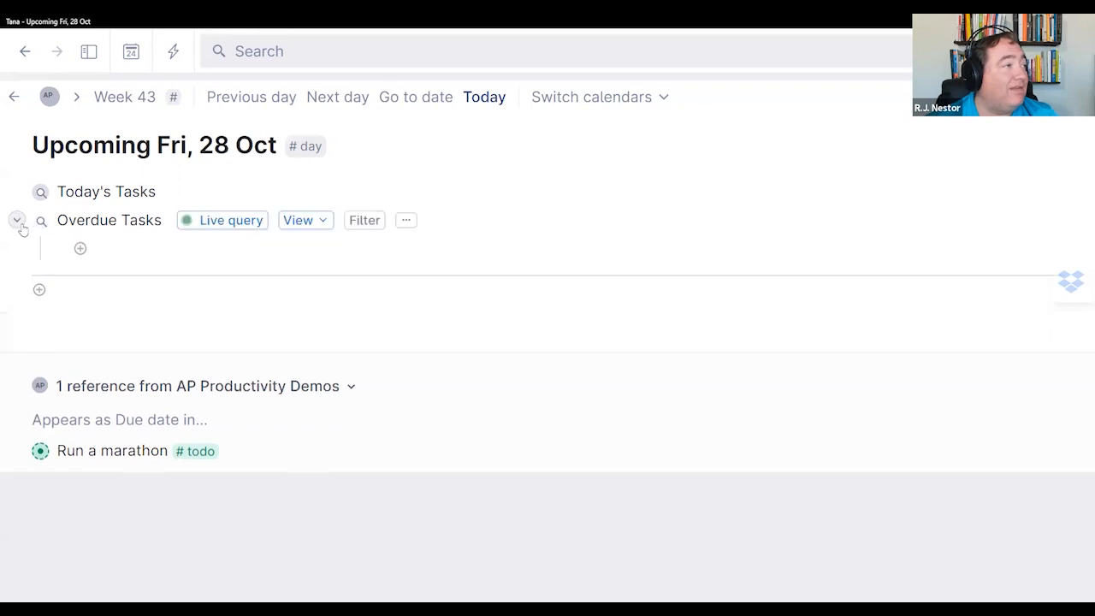
left_click(215, 220)
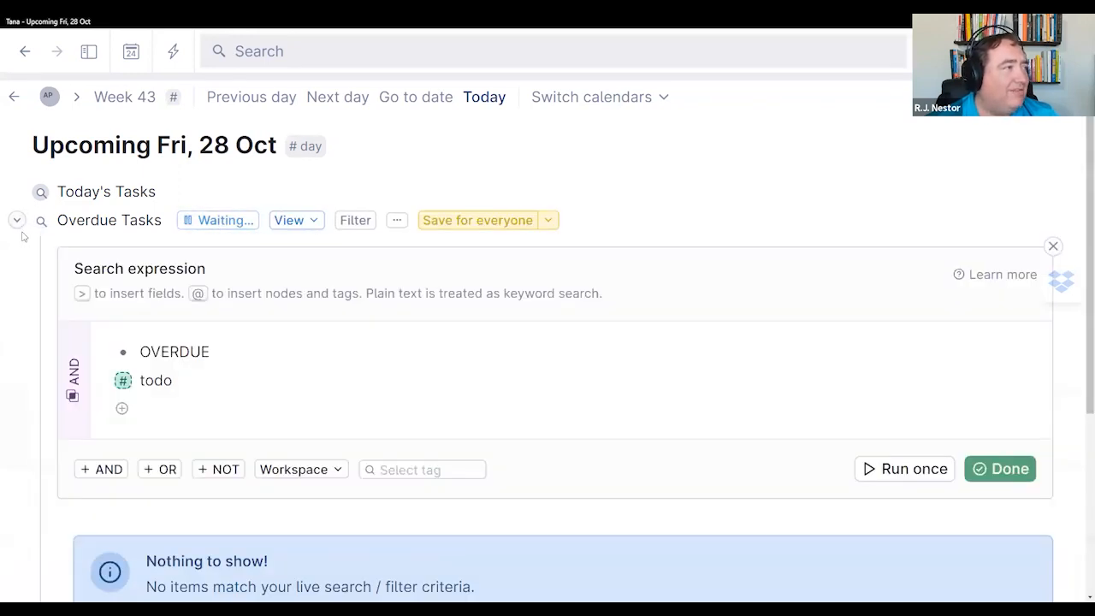
left_click(18, 222)
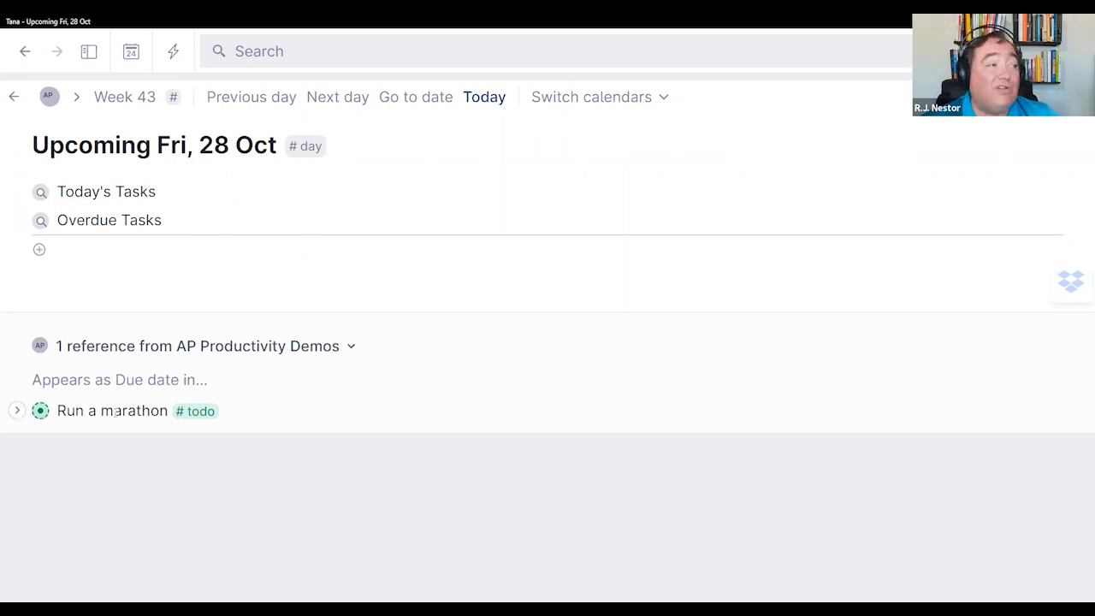
Step: Reopen the #day tag settings and add a NOT DONE condition to the default content's Today's Tasks search, finishing the edit
left_click(310, 147)
left_click(261, 327)
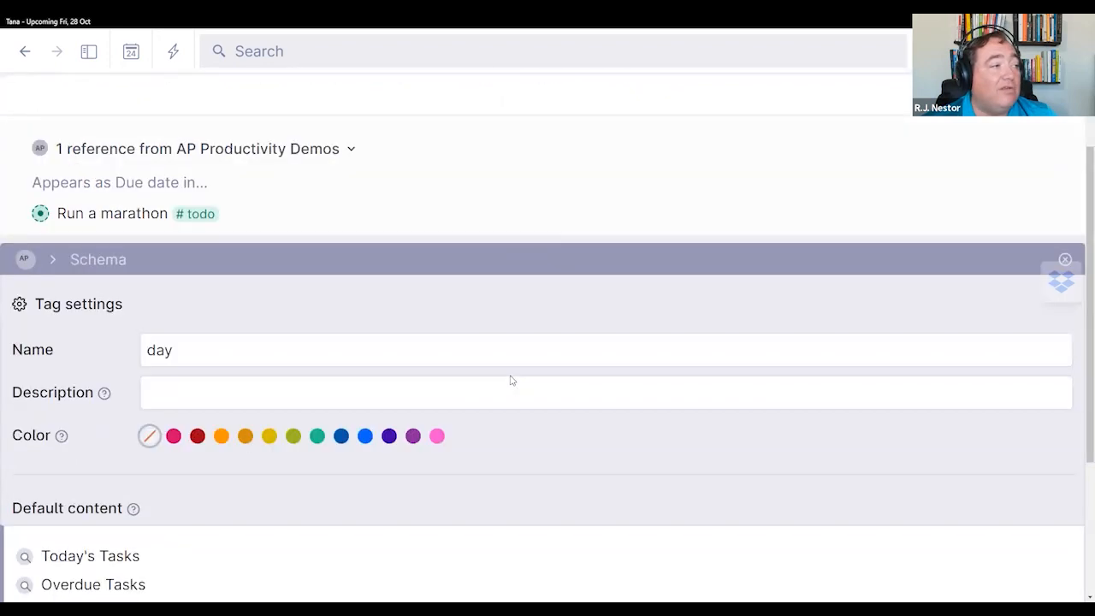
left_click(3, 413)
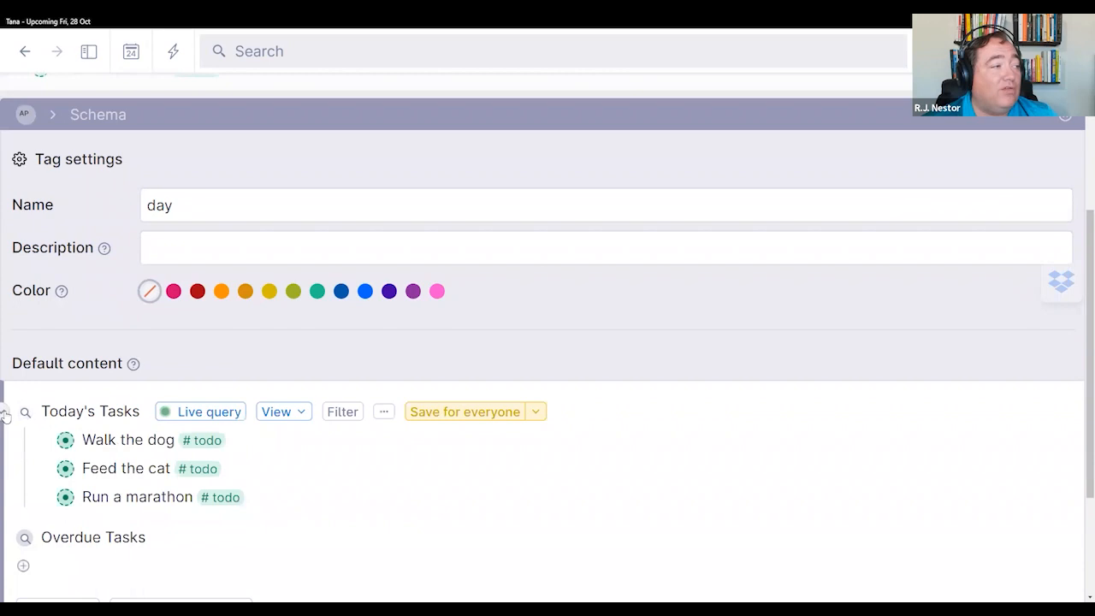
left_click(220, 419)
left_click(188, 484)
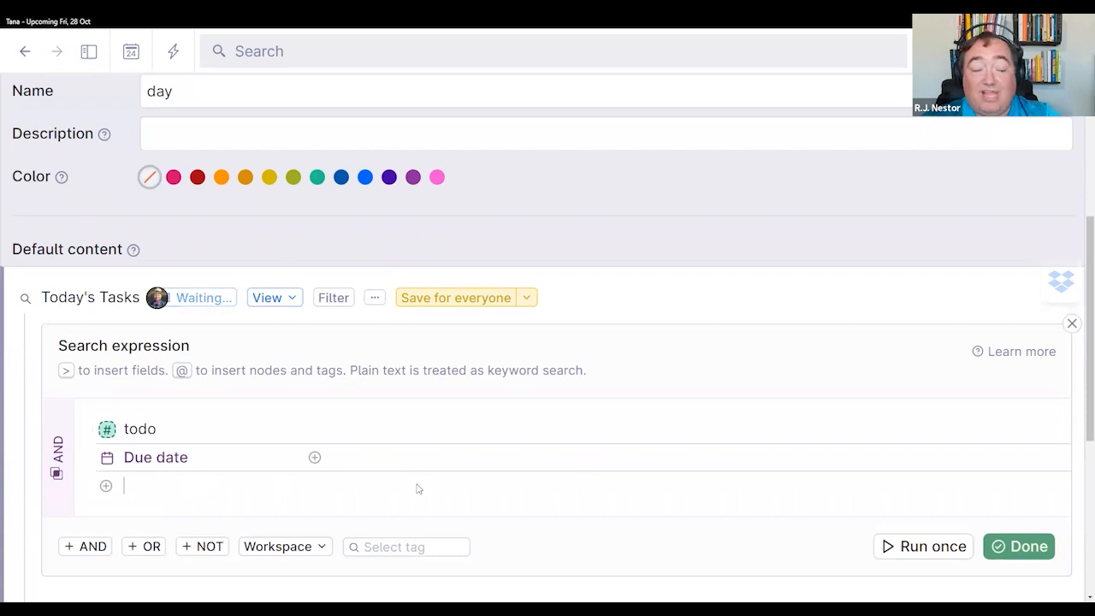
type("NOT DONE")
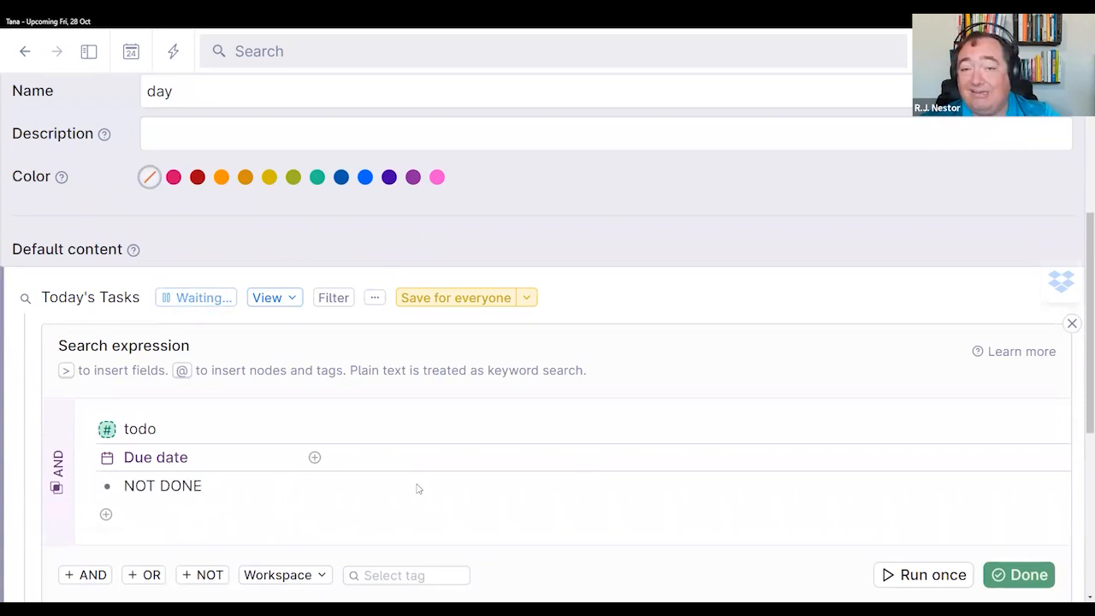
left_click(1000, 574)
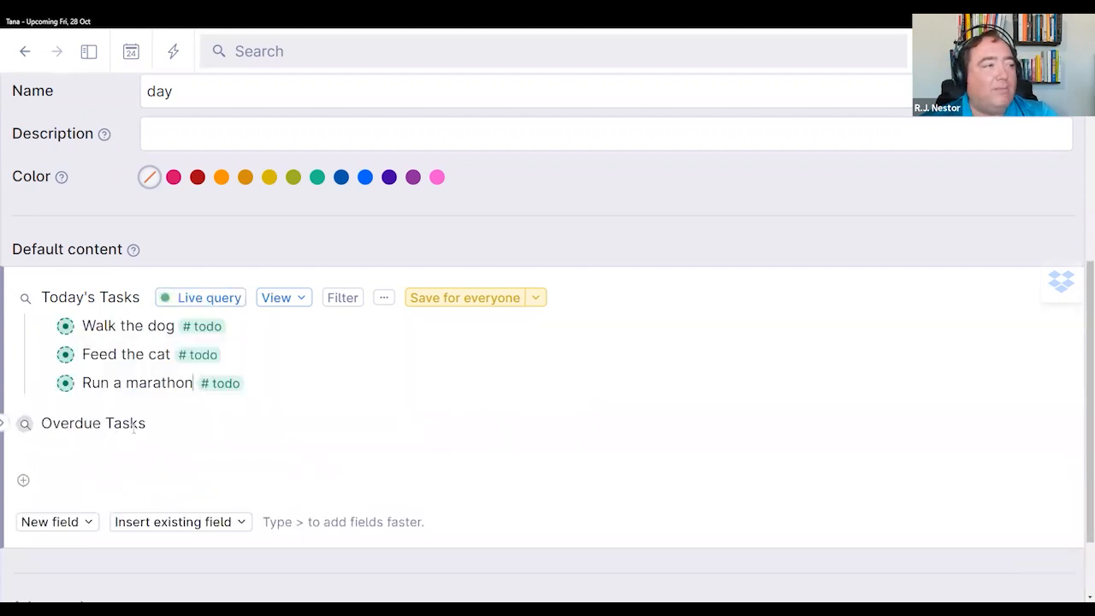
Step: Open the #todo tag settings and review them alongside the searches in the #day default content
scroll(191, 422, "up", 1)
scroll(191, 422, "down", 1)
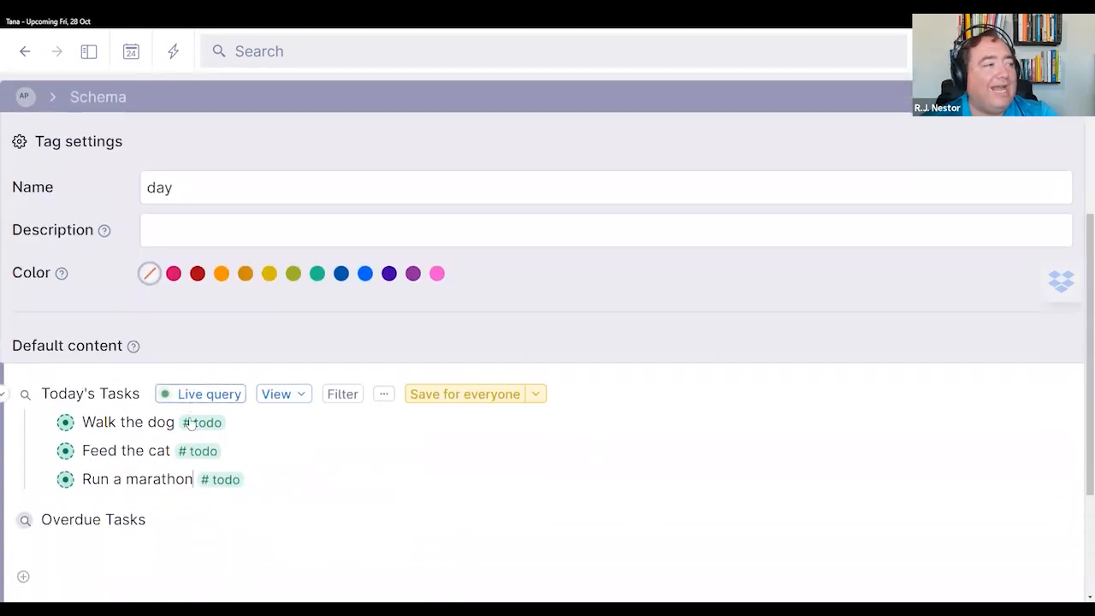
mouse_move(202, 385)
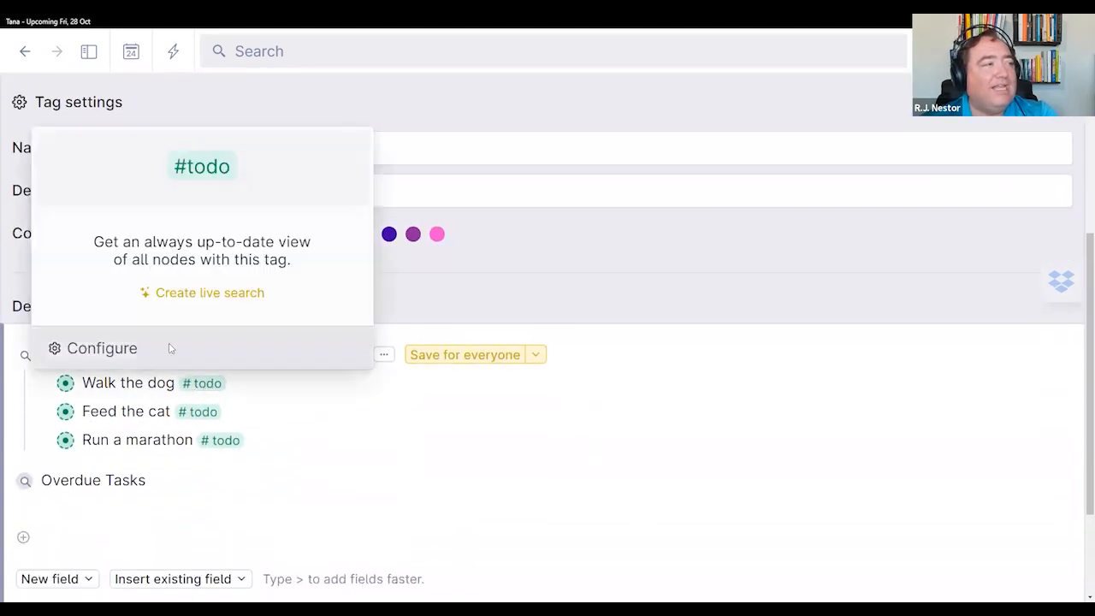
left_click(170, 348)
scroll(341, 435, "down", 2)
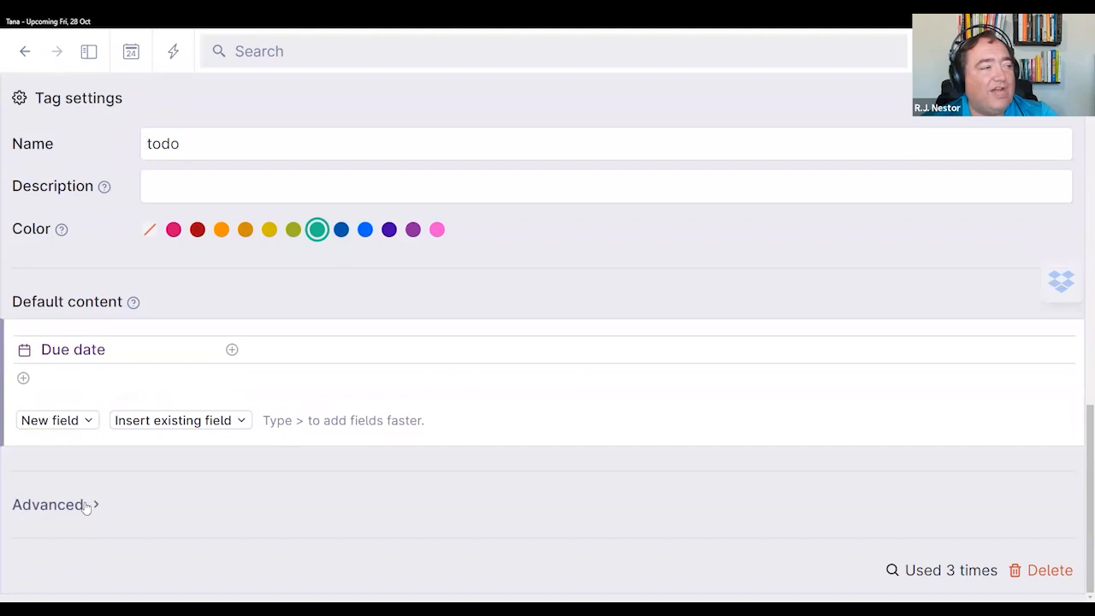
scroll(283, 459, "up", 4)
scroll(283, 460, "up", 4)
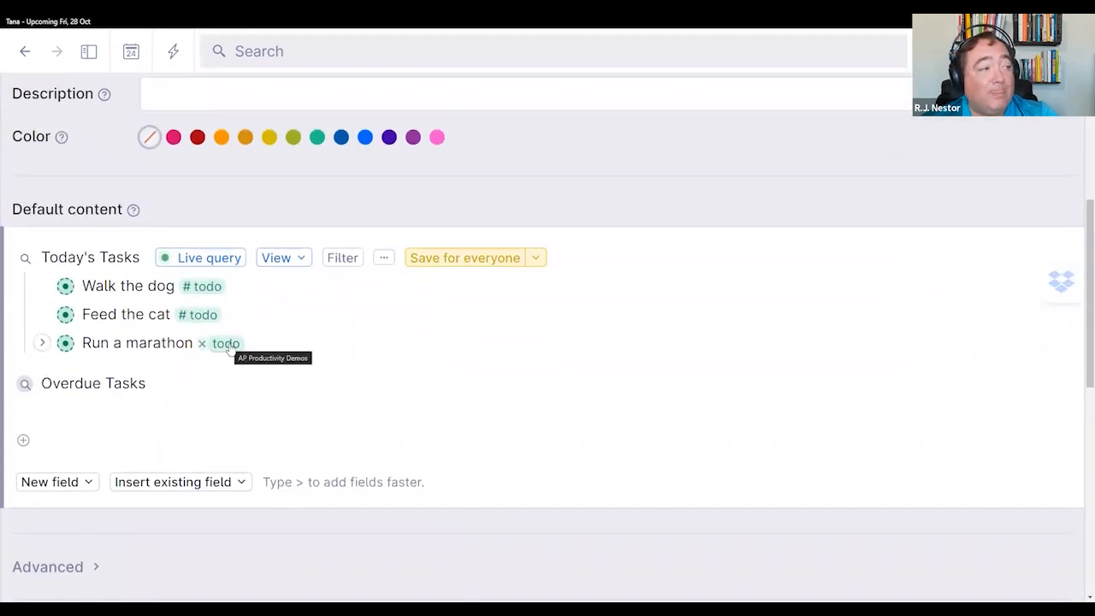
scroll(229, 347, "down", 7)
scroll(230, 347, "down", 1)
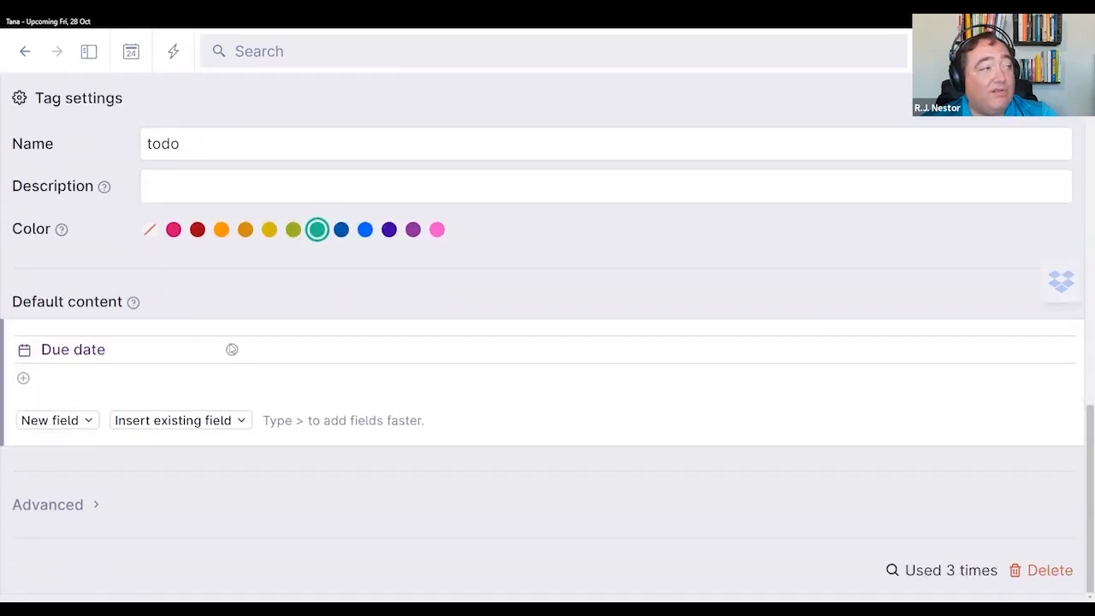
Step: Expand the #todo tag's advanced settings and enable Show as checkbox
left_click(84, 507)
scroll(174, 492, "down", 2)
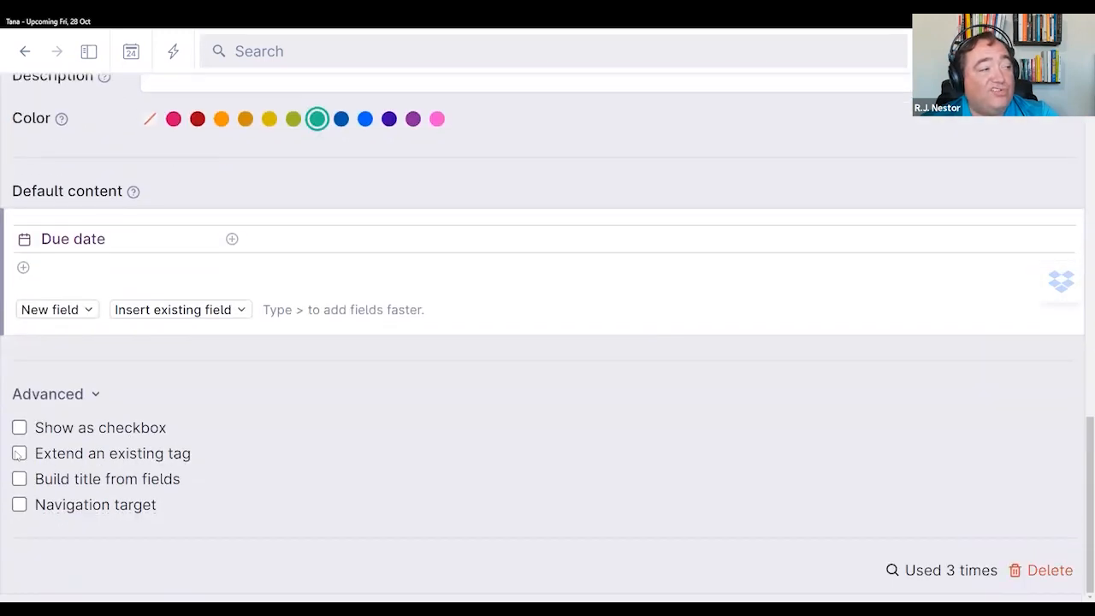
left_click(20, 427)
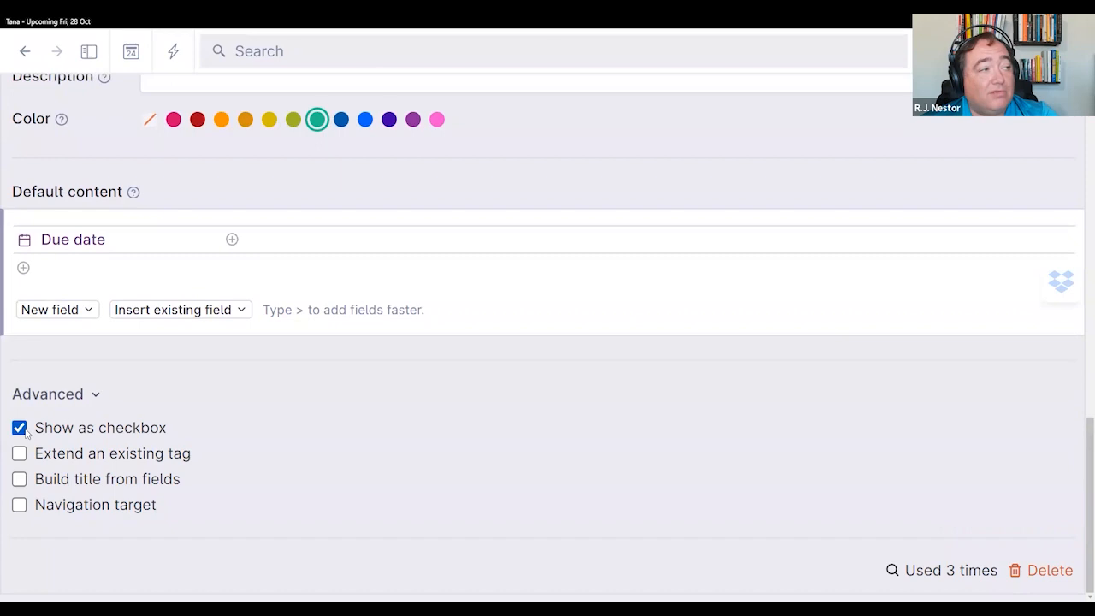
Step: Test the Today's Tasks search in the #day default content by marking Walk the dog as done, then restore it to not done
scroll(497, 482, "up", 8)
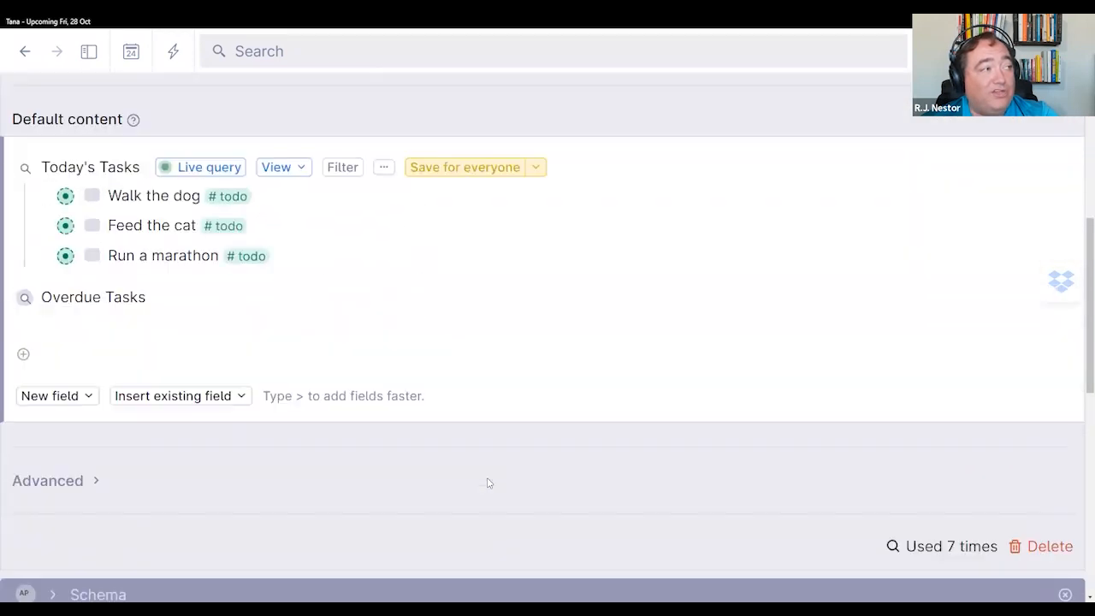
scroll(488, 484, "up", 3)
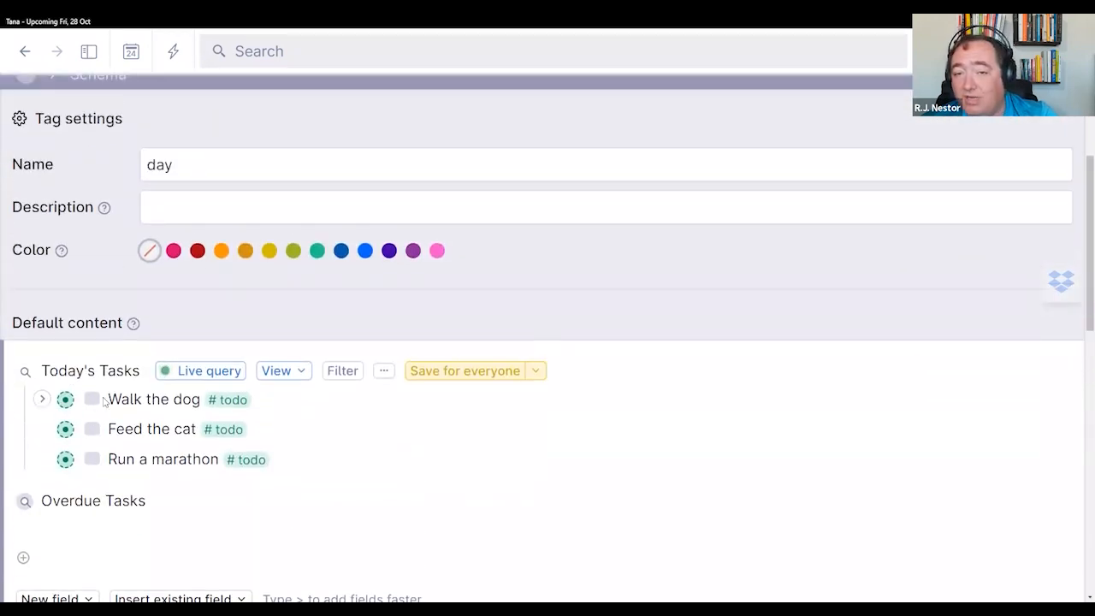
left_click(91, 400)
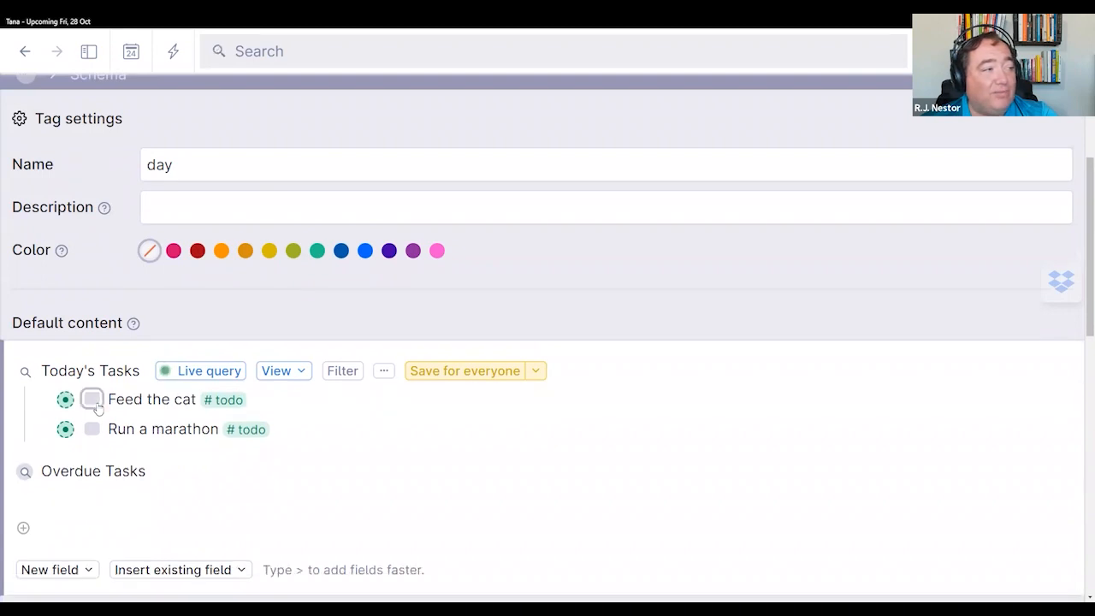
left_click(194, 373)
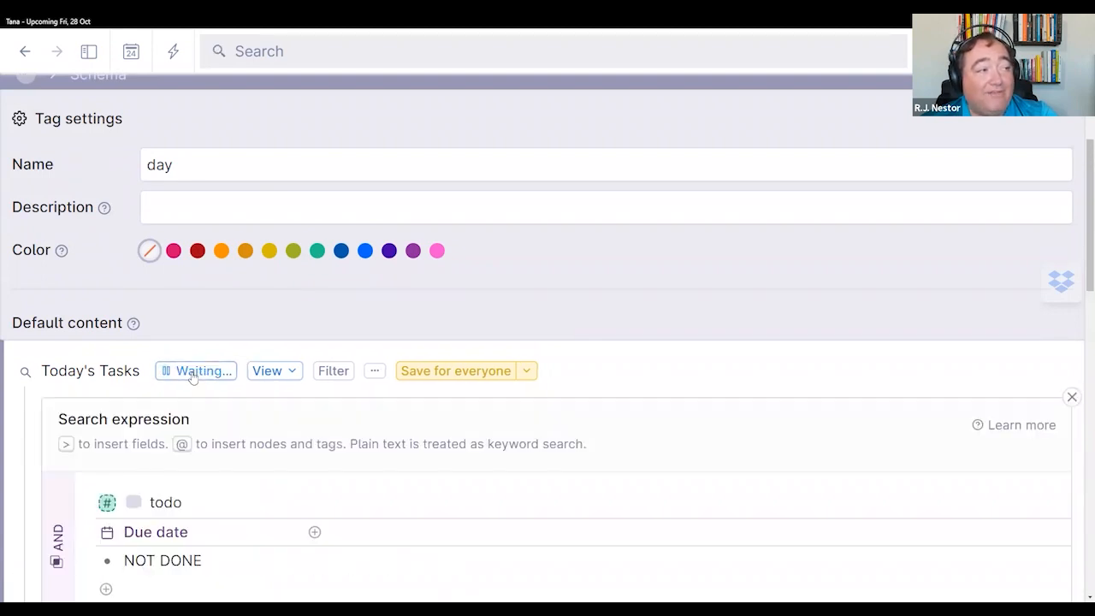
scroll(909, 506, "down", 2)
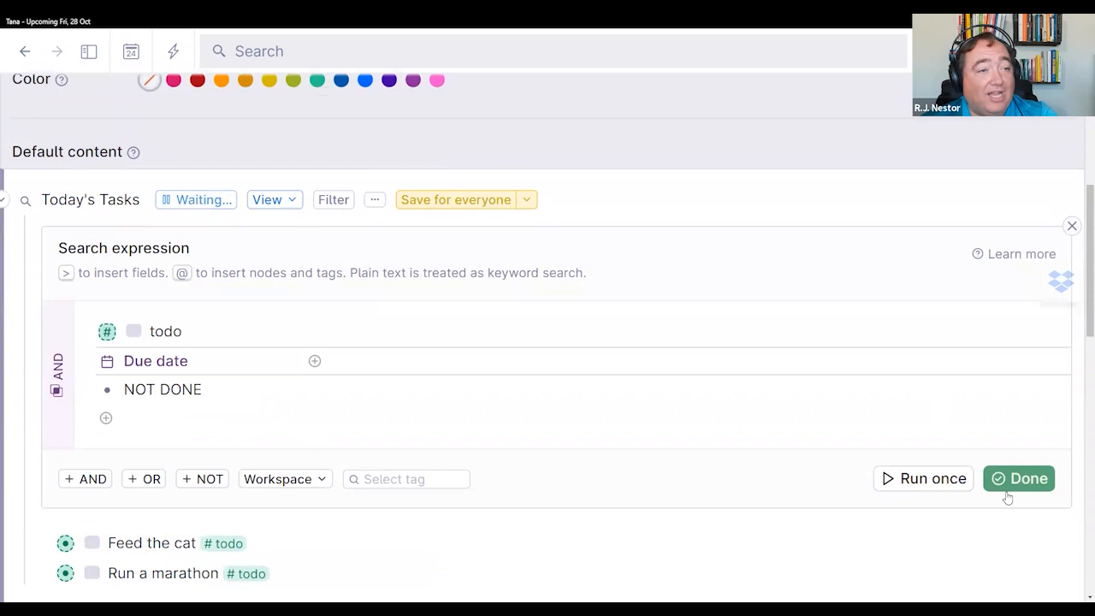
left_click(1010, 480)
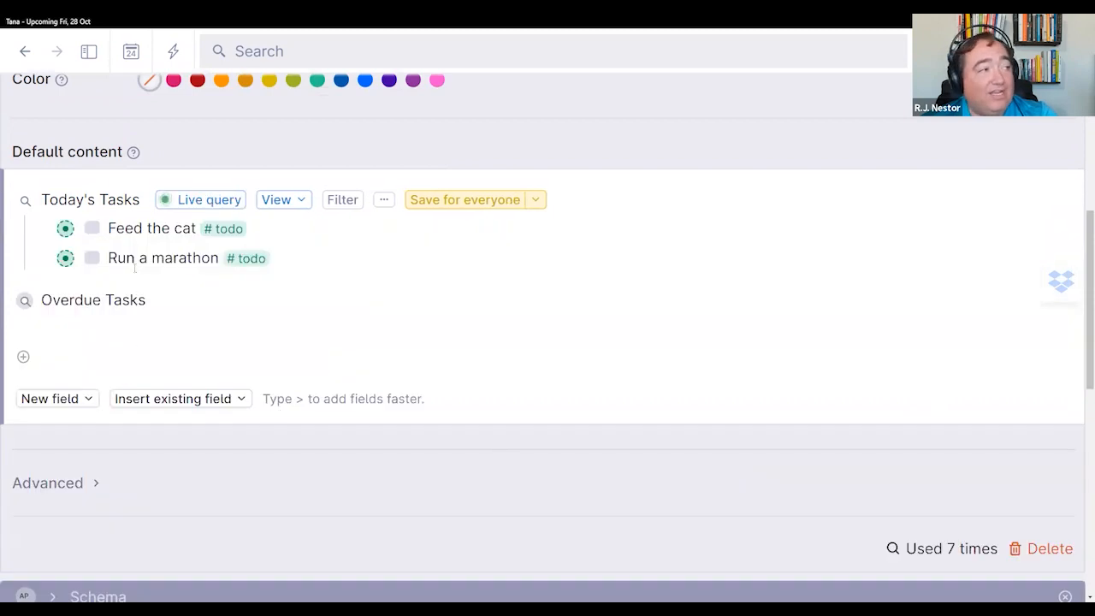
left_click(202, 201)
key("Escape")
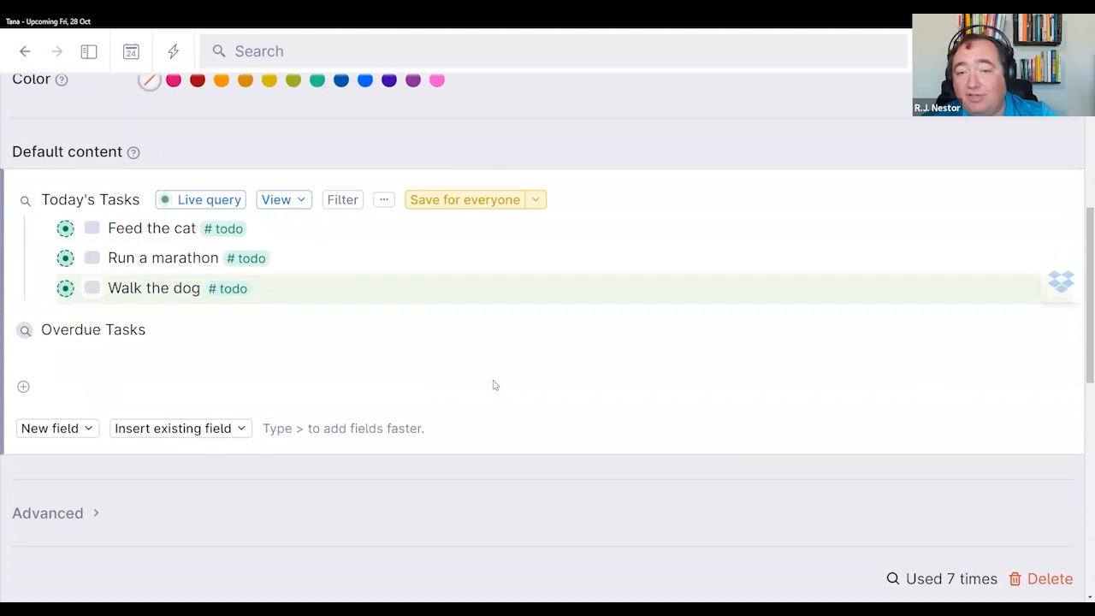
Step: Close the #day tag settings and go to the day page for Tue, 25 Oct
scroll(493, 385, "up", 2)
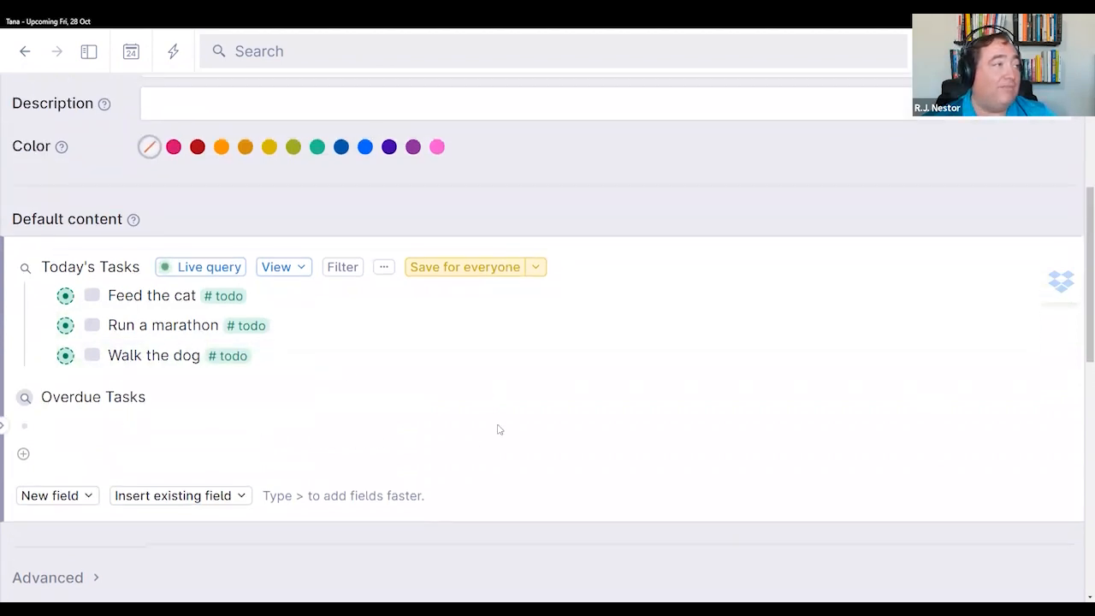
scroll(499, 429, "up", 10)
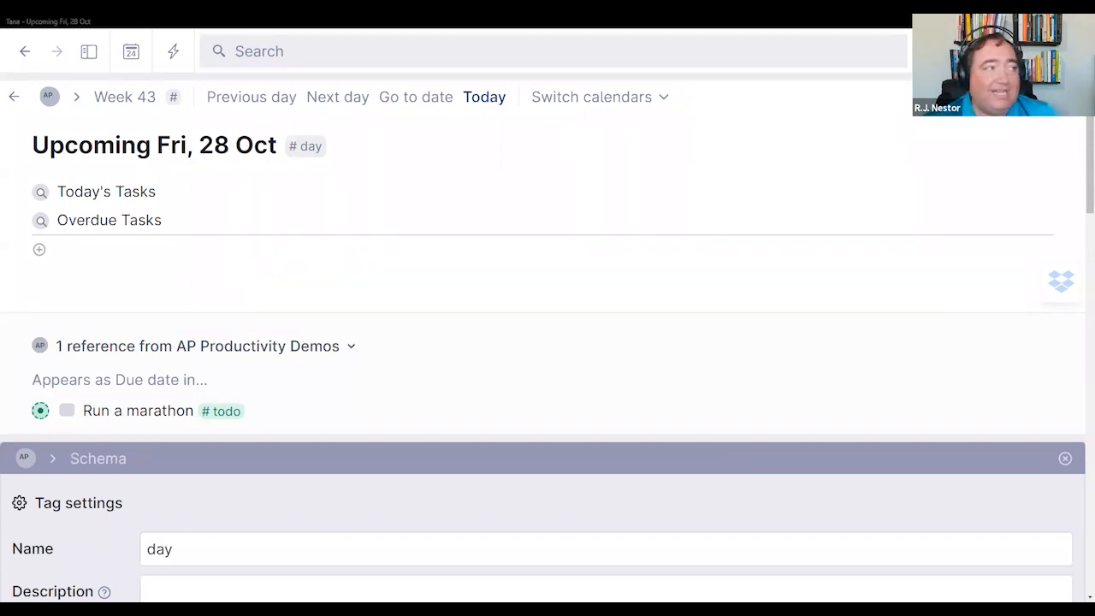
left_click(191, 193)
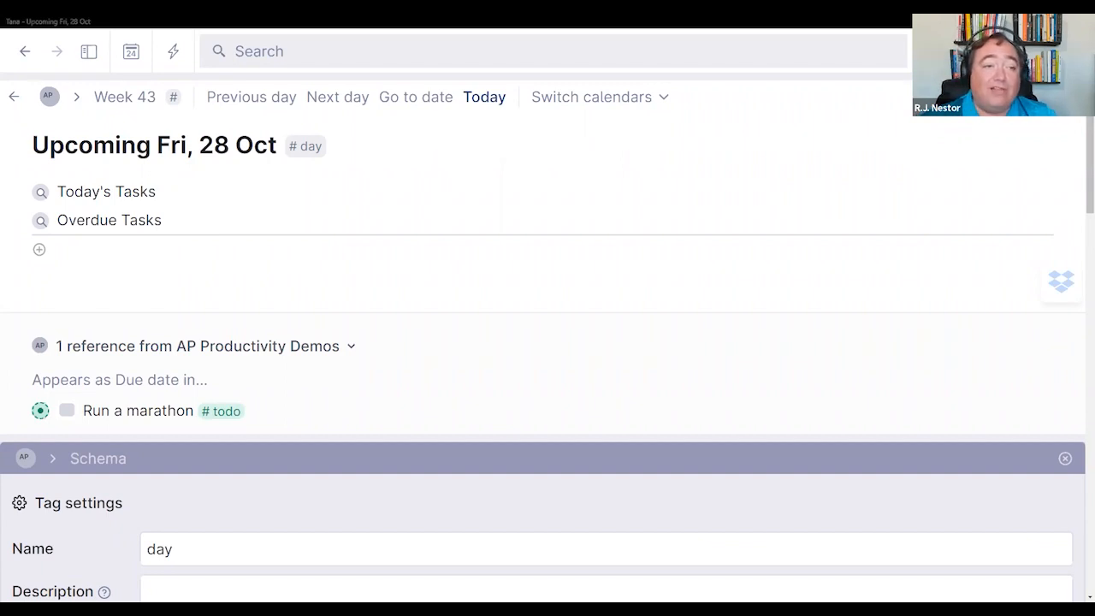
left_click(1065, 460)
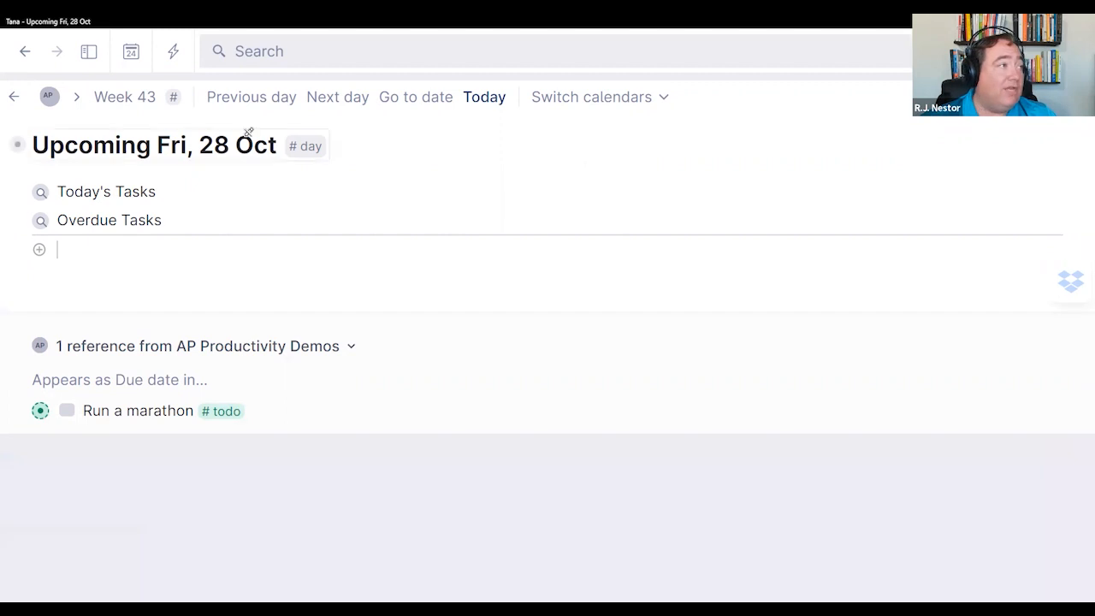
left_click(483, 97)
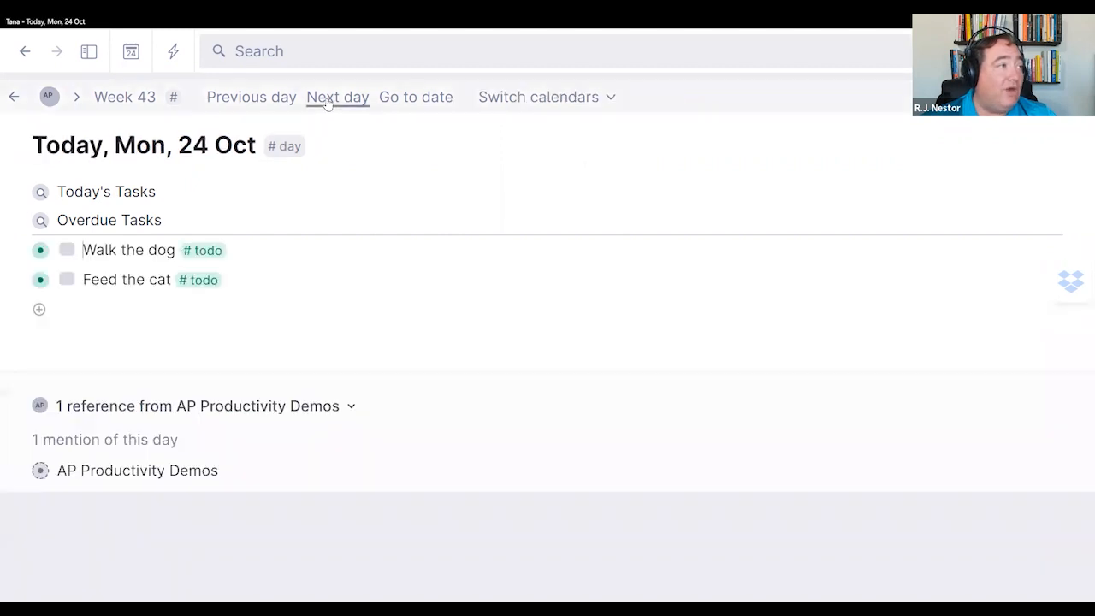
left_click(334, 97)
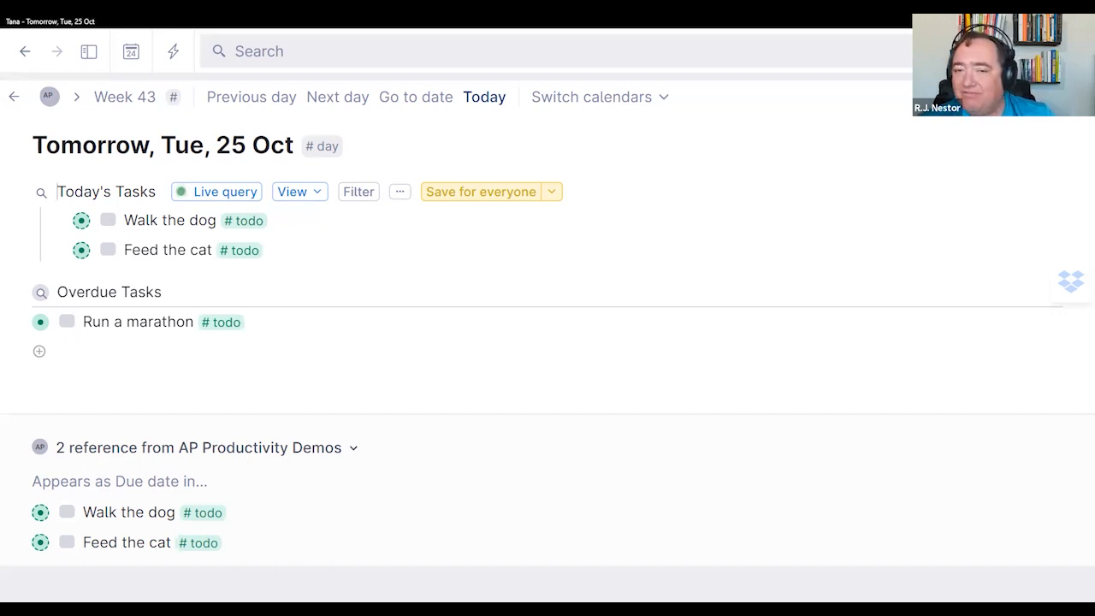
Step: Open the #todo tag settings from a task and create a Horizons field in the default content
left_click(249, 250)
left_click(141, 482)
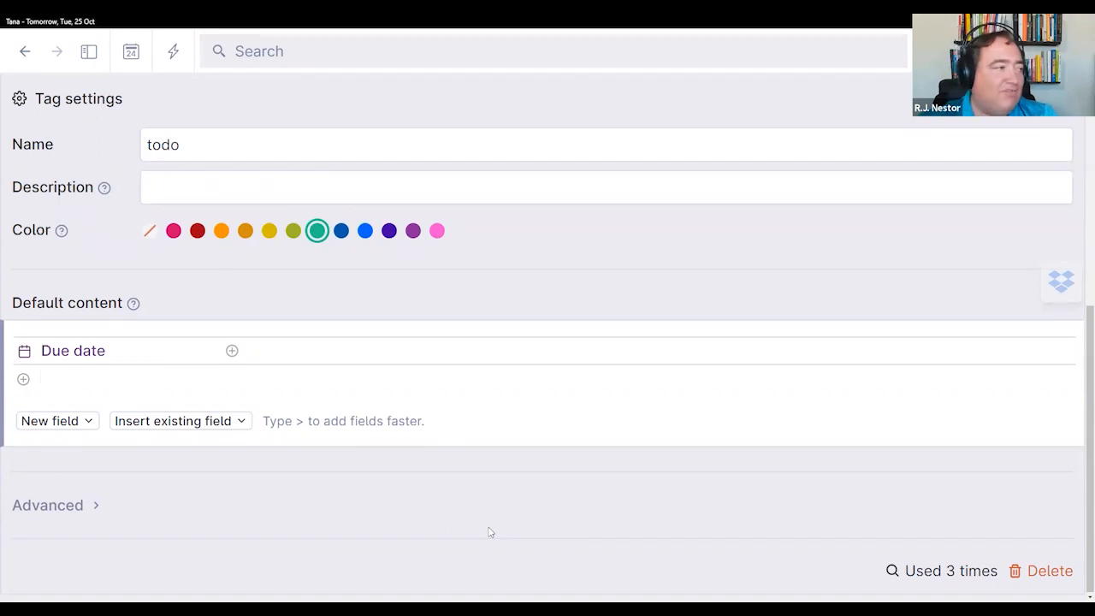
type(">")
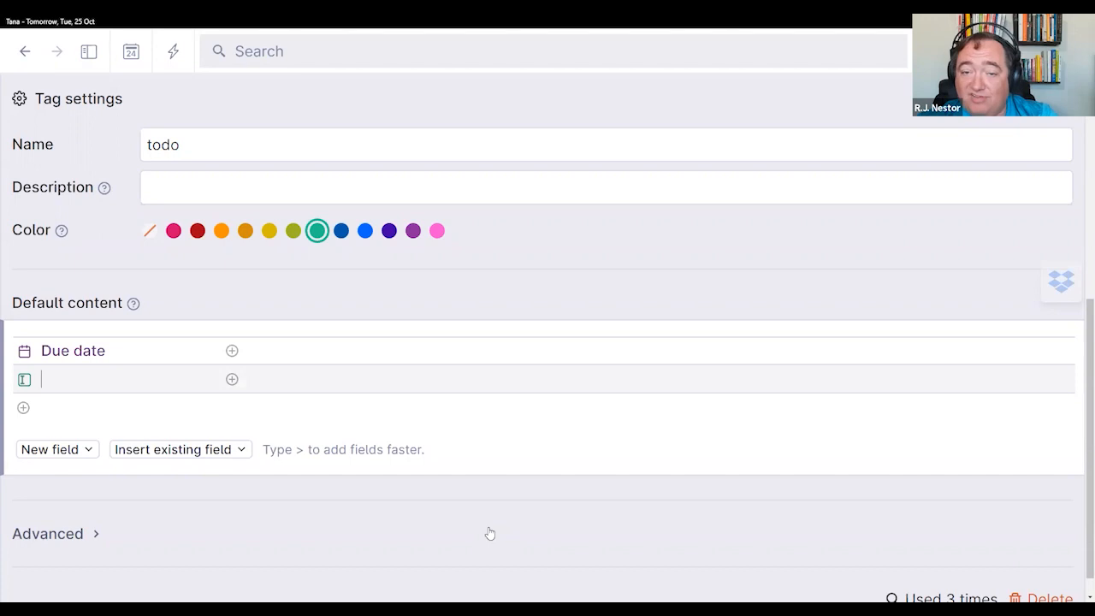
type("Hor")
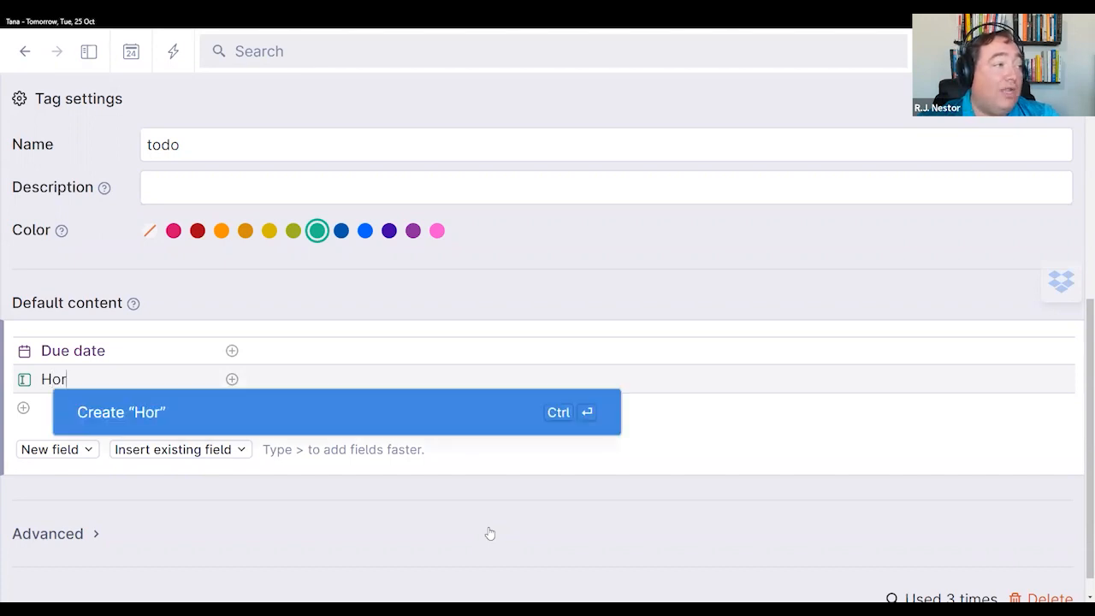
type("izons")
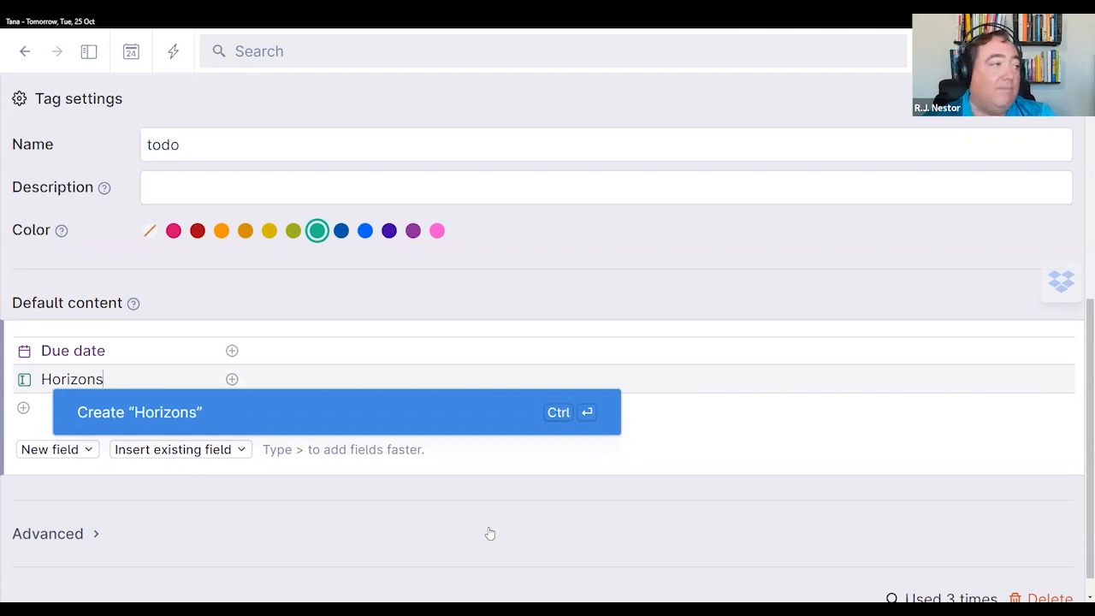
key("ctrl+Return")
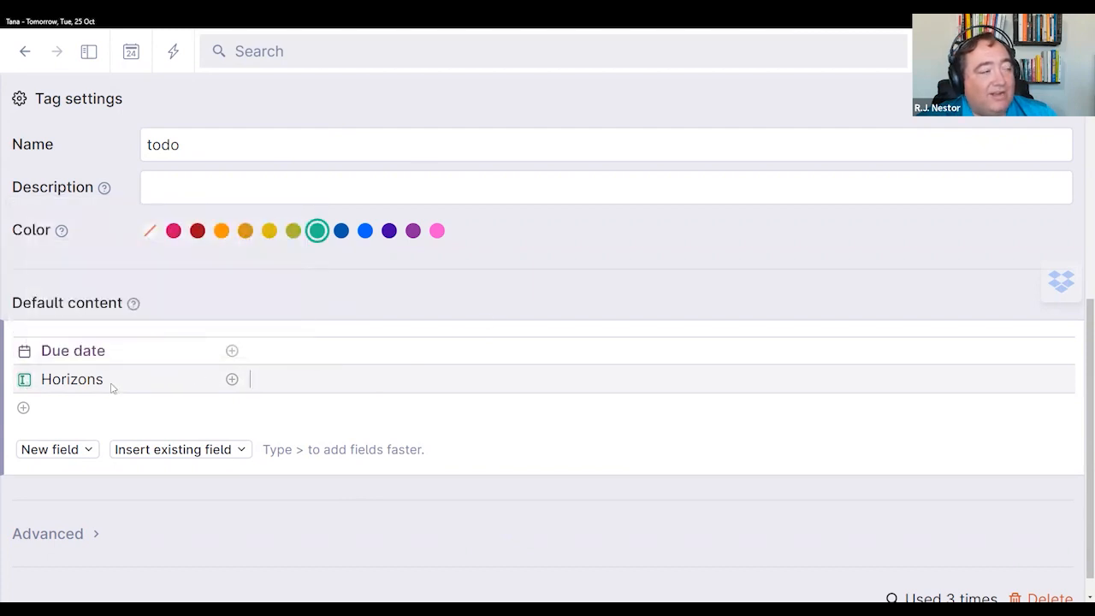
Step: Open the Horizons field's settings and set its field type to Fixed options
double_click(72, 383)
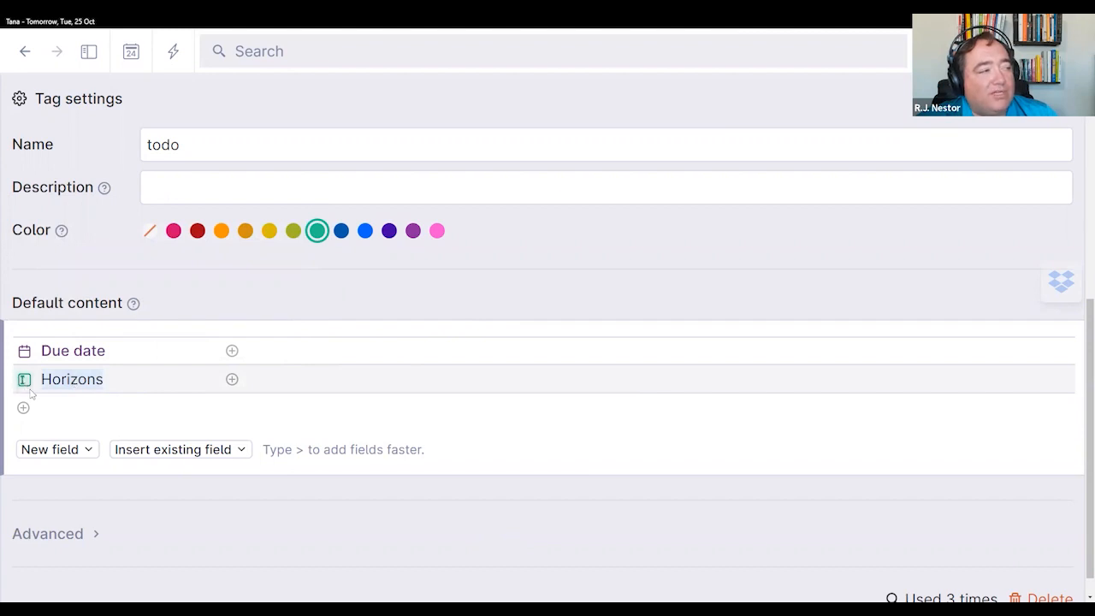
mouse_move(24, 389)
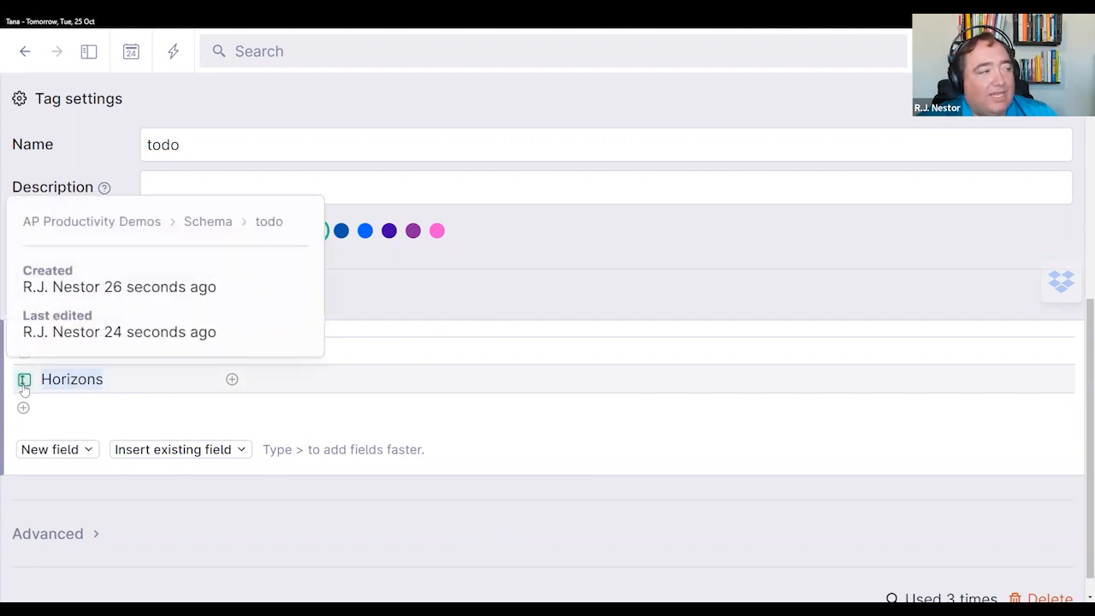
left_click(24, 380)
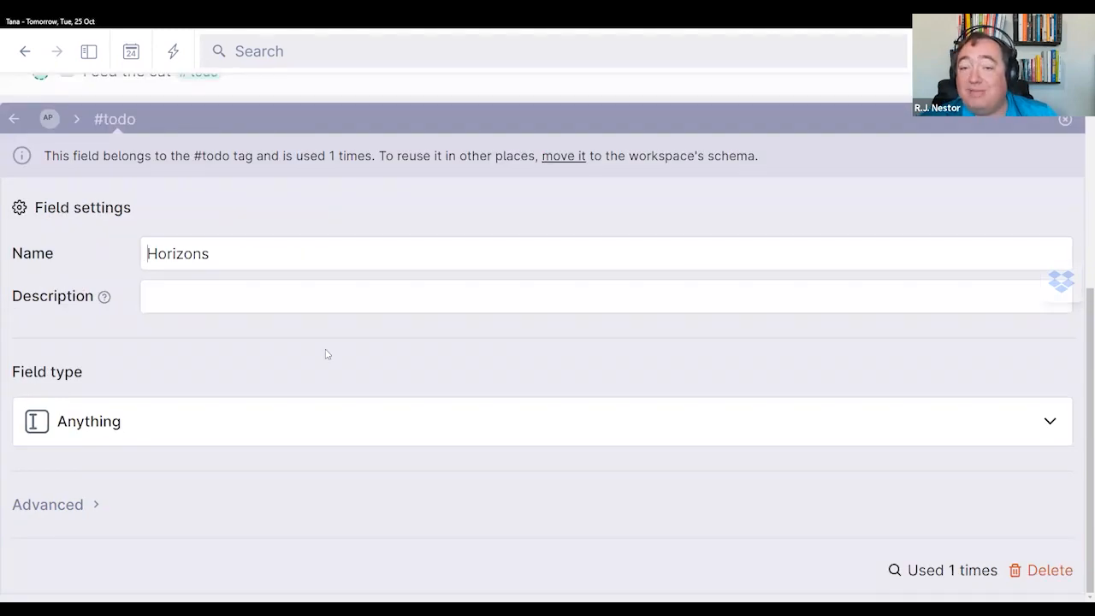
left_click(262, 408)
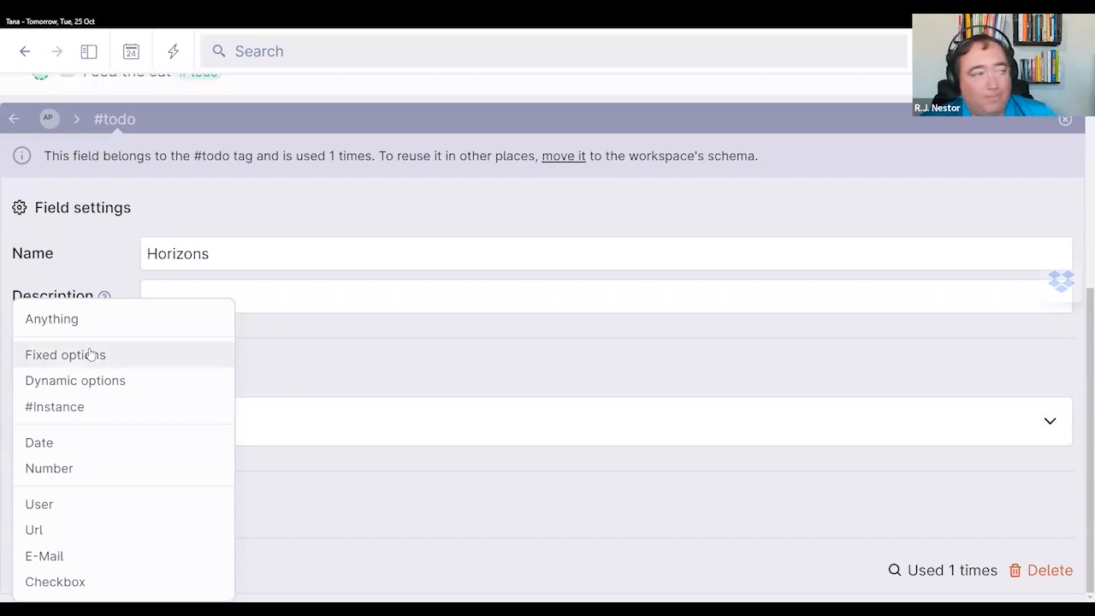
left_click(301, 377)
left_click(204, 440)
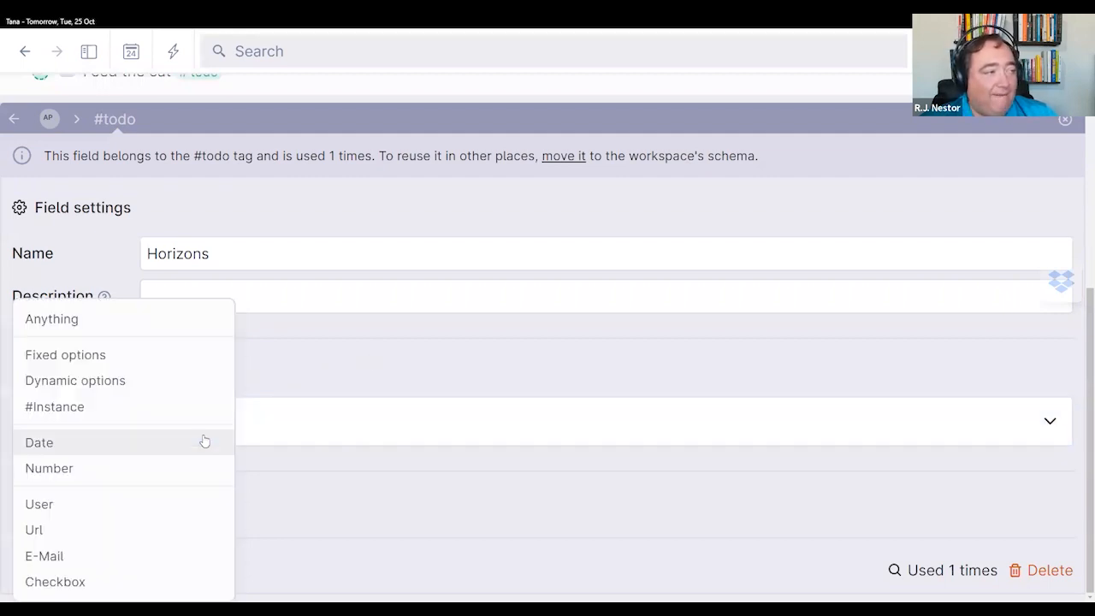
left_click(116, 354)
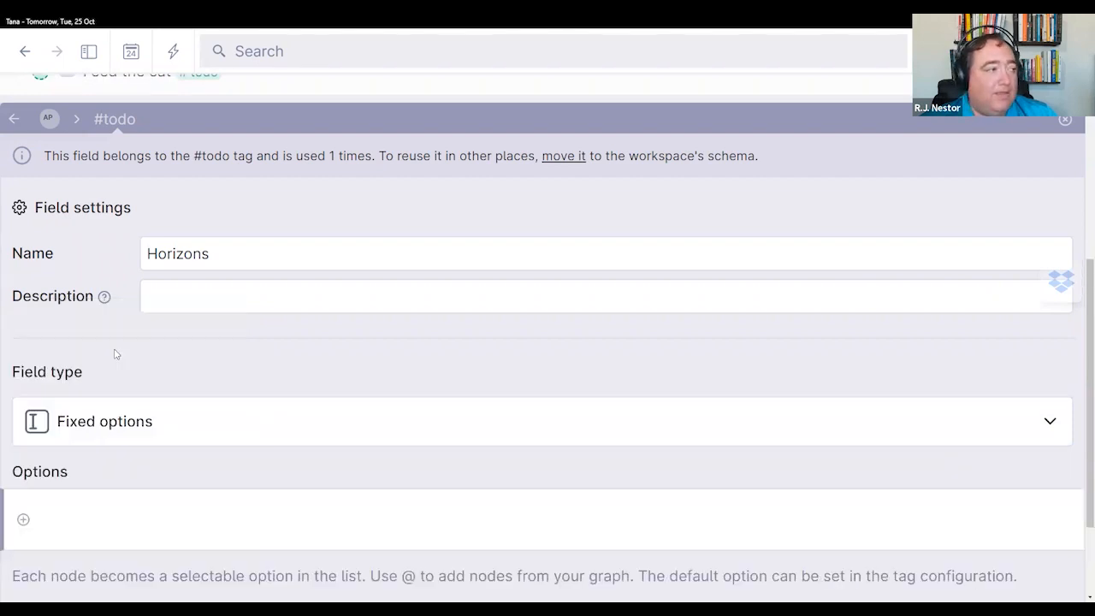
Step: Add the options Scheduled, This Week, Available, Deferred and Delayed to the Horizons field
scroll(166, 345, "down", 2)
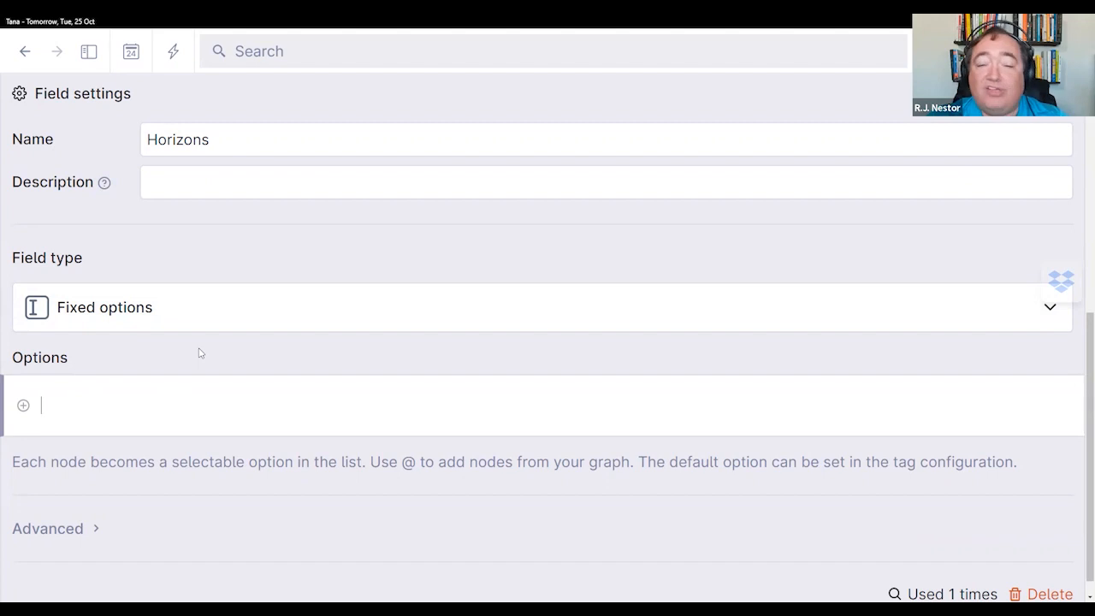
type("Scheduled")
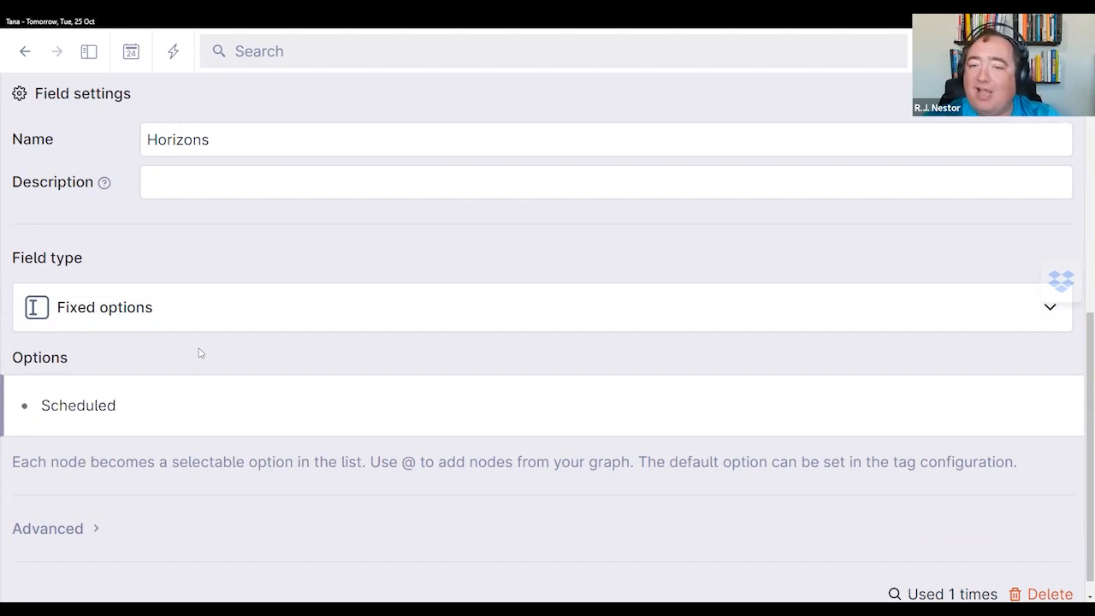
key("Return")
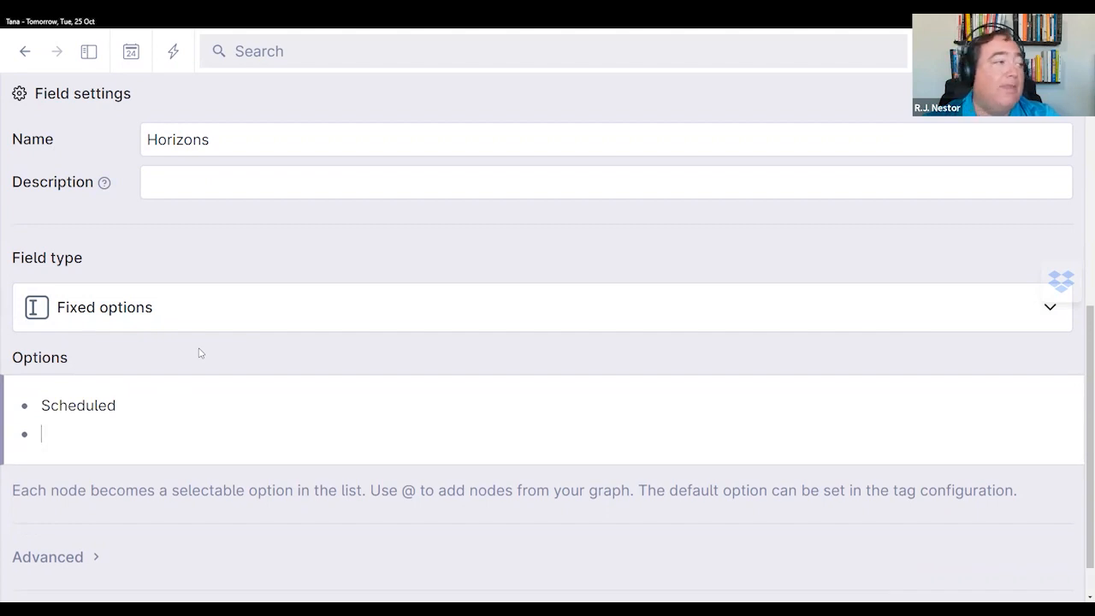
type("This Week")
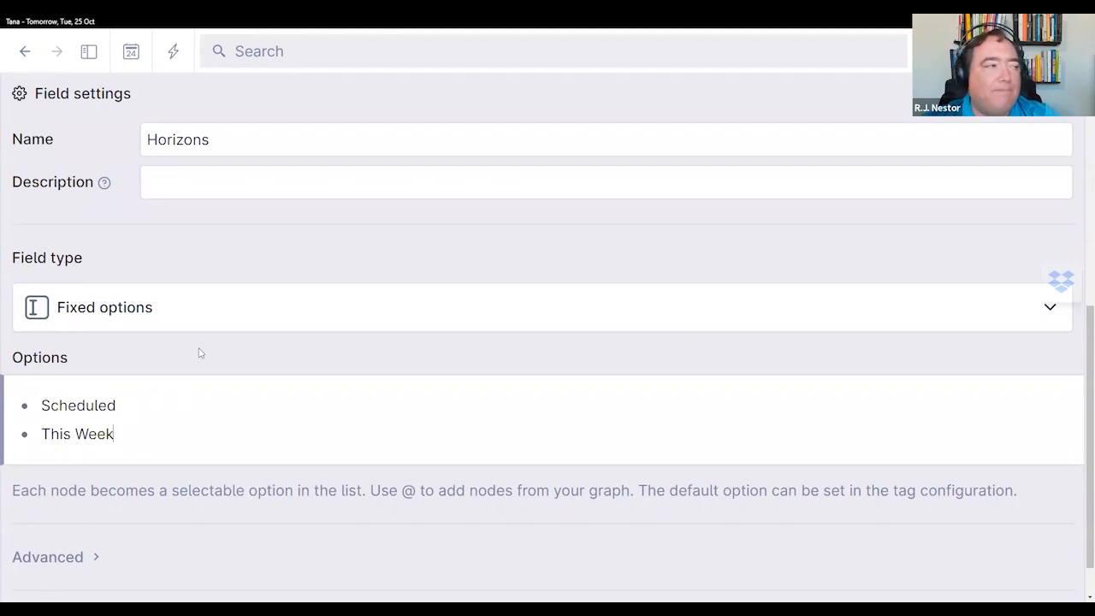
key("Return")
type("Available")
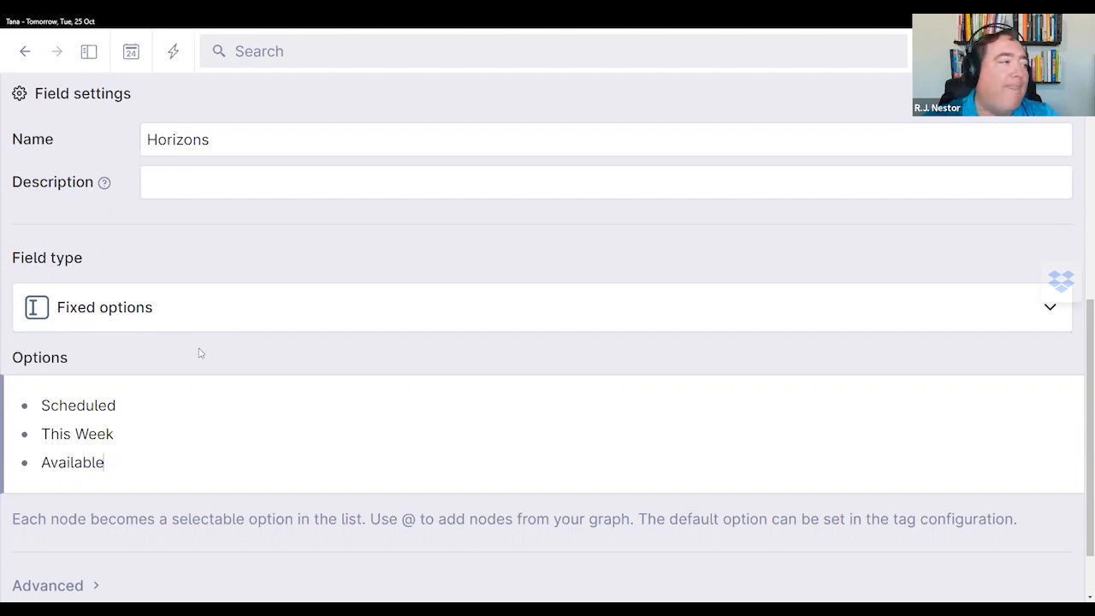
key("Return")
type("Deferred")
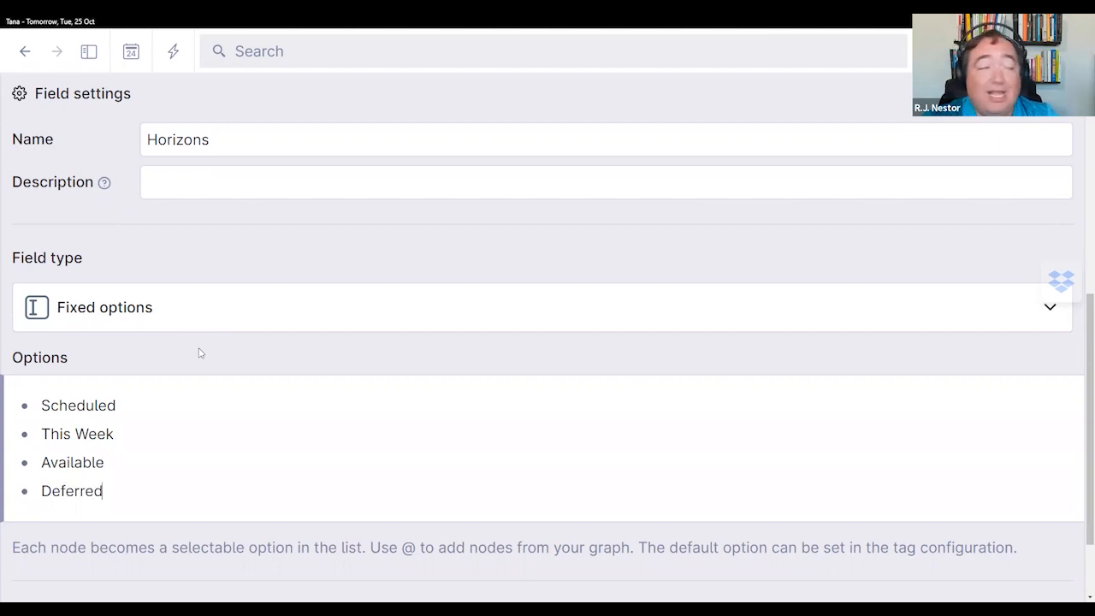
key("Return")
type("Delayed")
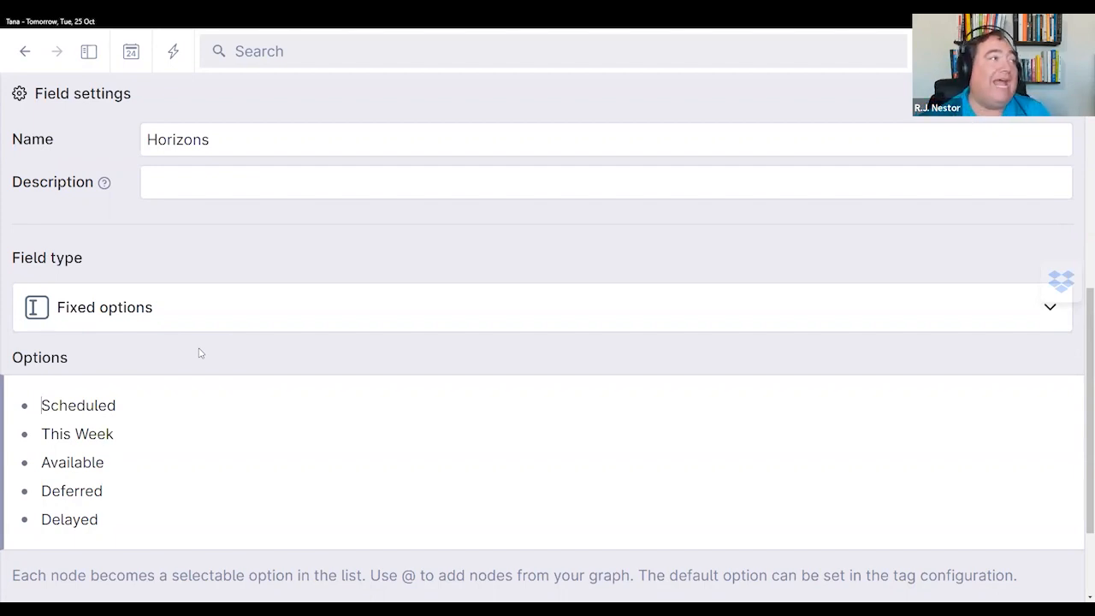
Step: Return from the Horizons field settings to the #todo tag settings, and go to today's page, Mon, 24 Oct
scroll(199, 352, "up", 6)
scroll(198, 353, "down", 2)
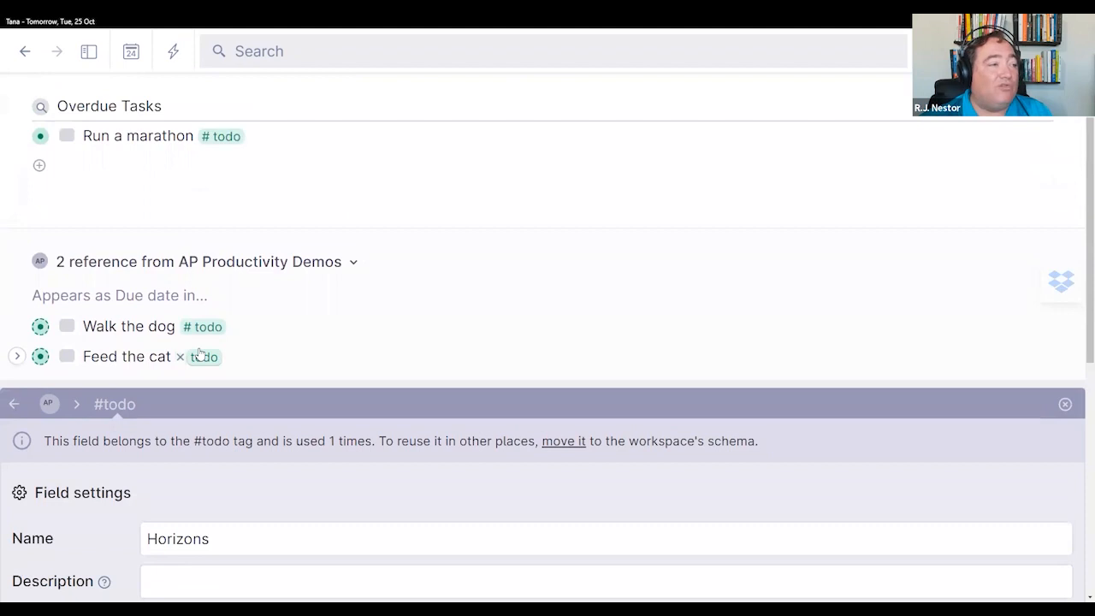
scroll(537, 281, "down", 3)
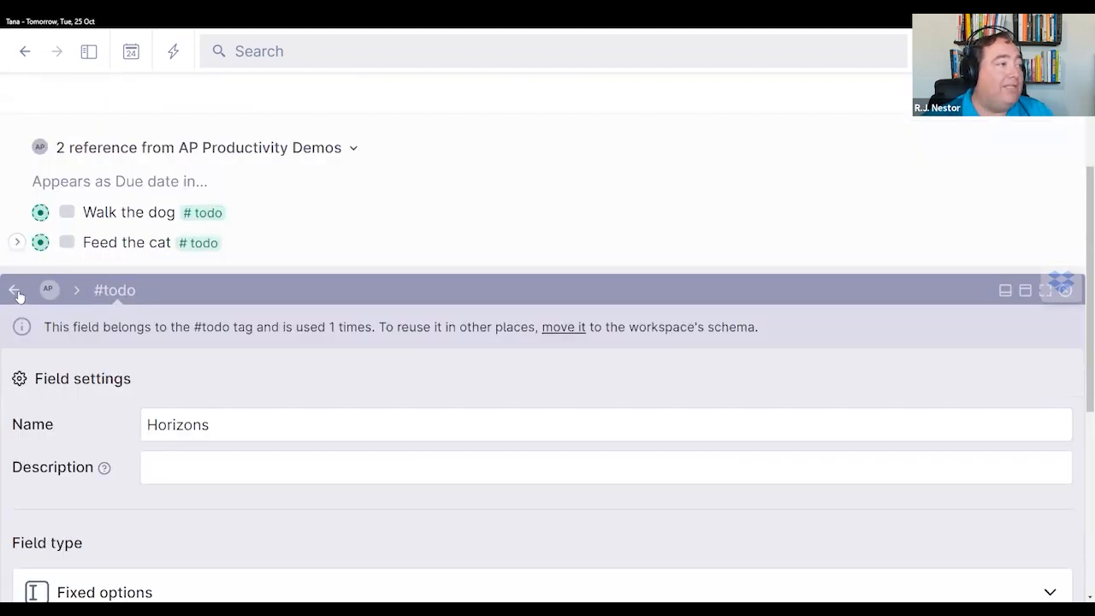
left_click(16, 291)
scroll(372, 295, "down", 2)
left_click(145, 381)
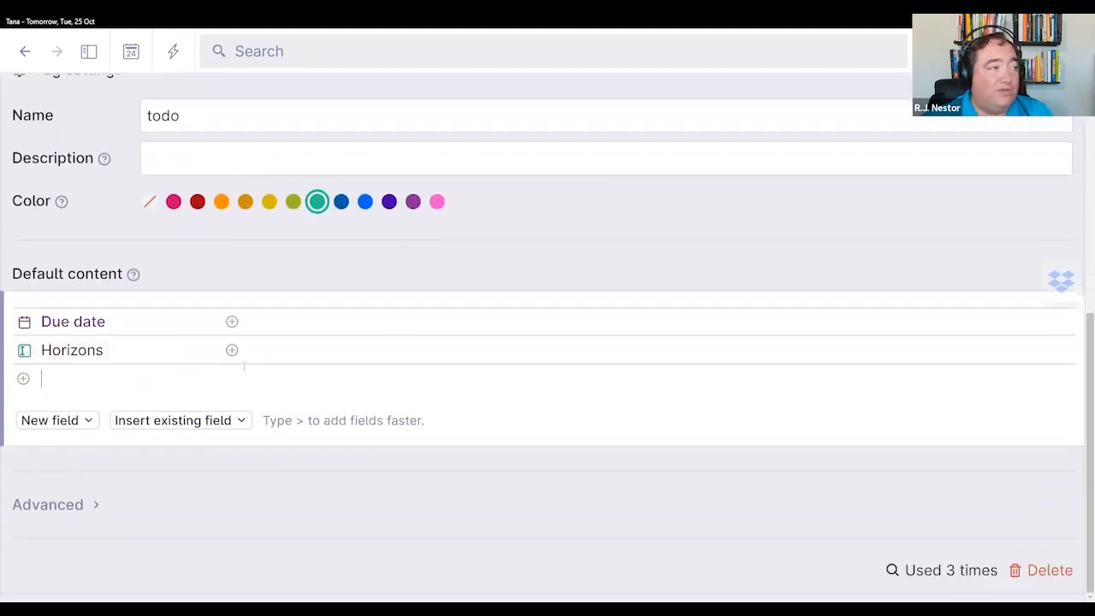
scroll(470, 324, "up", 7)
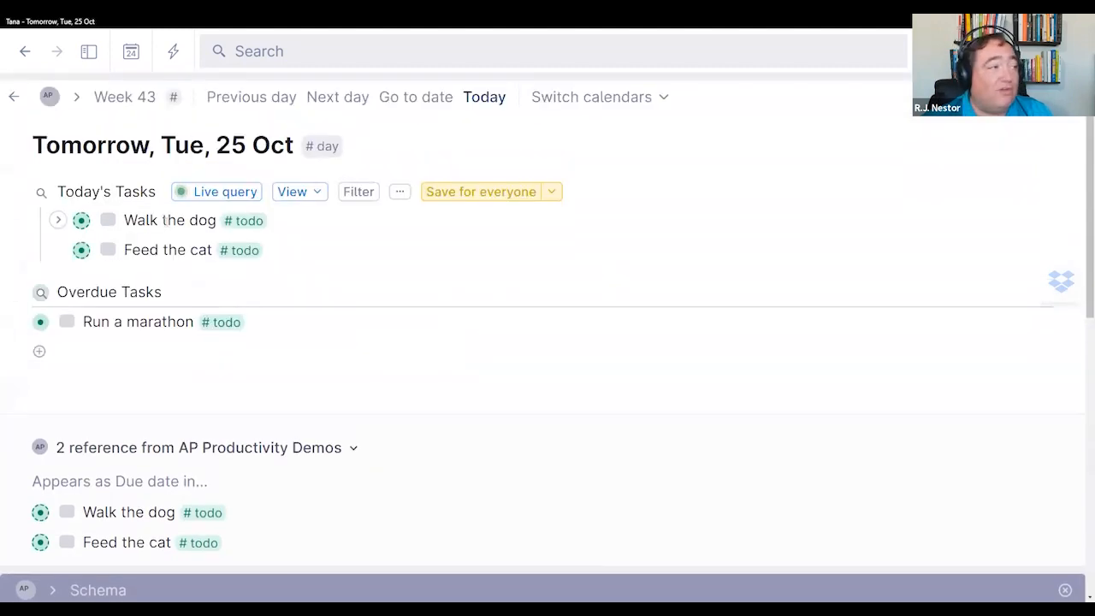
left_click(497, 99)
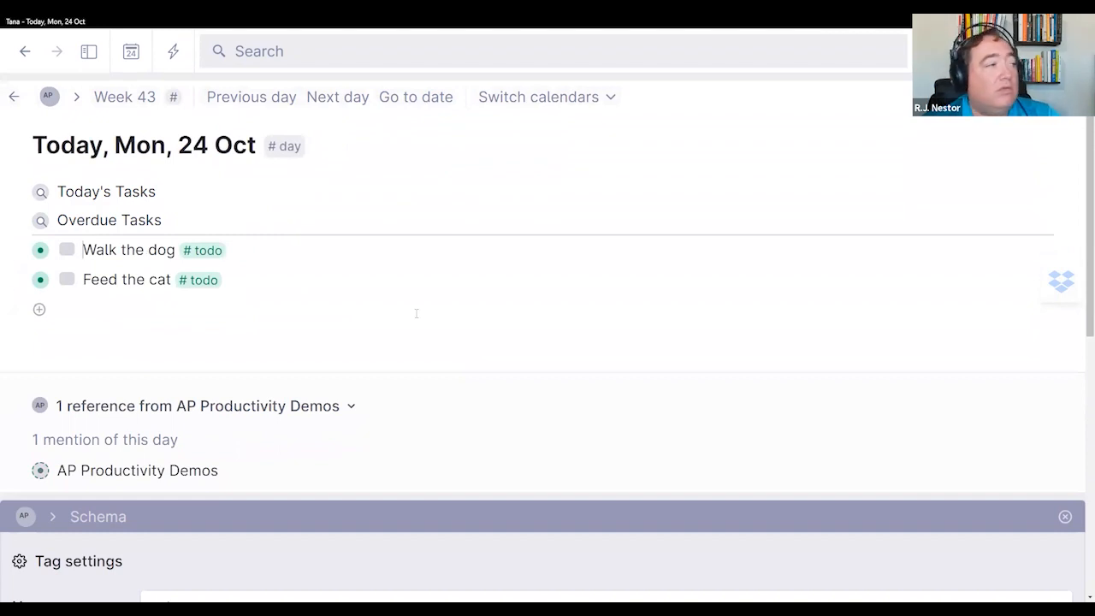
Step: Expand the Walk the dog task and display the available options for its Horizons field
key("ctrl+Down")
key("Down")
key("Down")
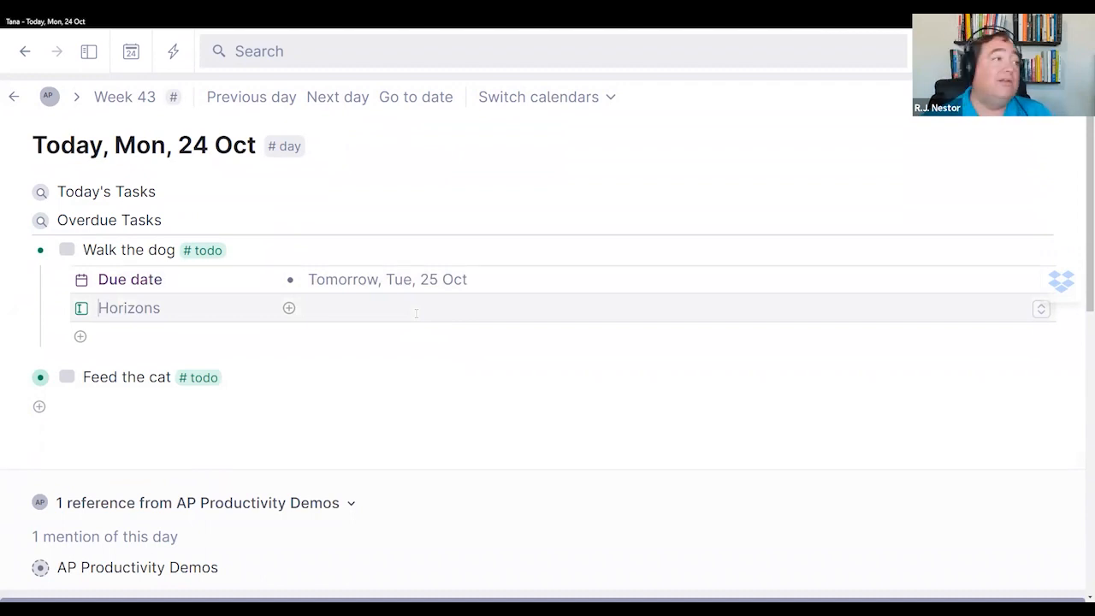
key("Tab")
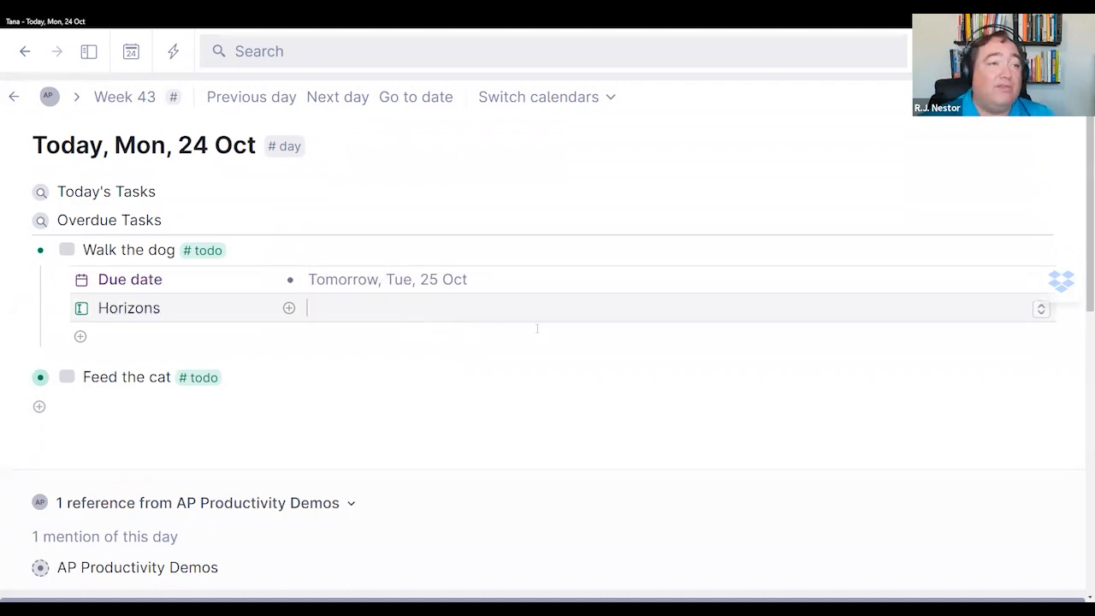
left_click(1042, 310)
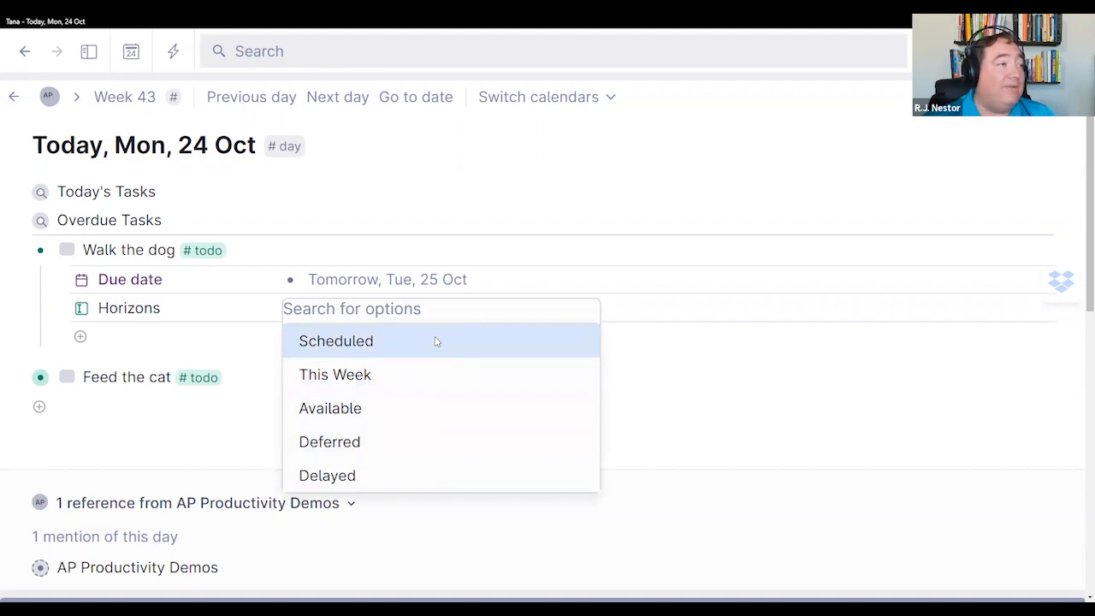
Step: Clear the due date of the Walk the dog task and set its Horizons field to This Week
left_click(493, 280)
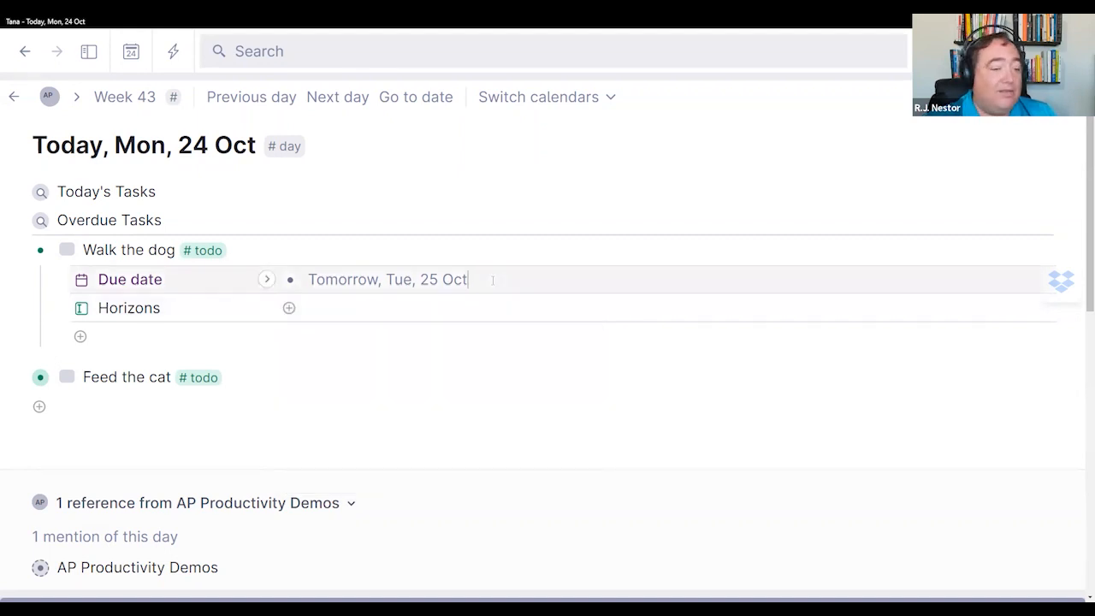
key("BackSpace")
key("BackSpace")
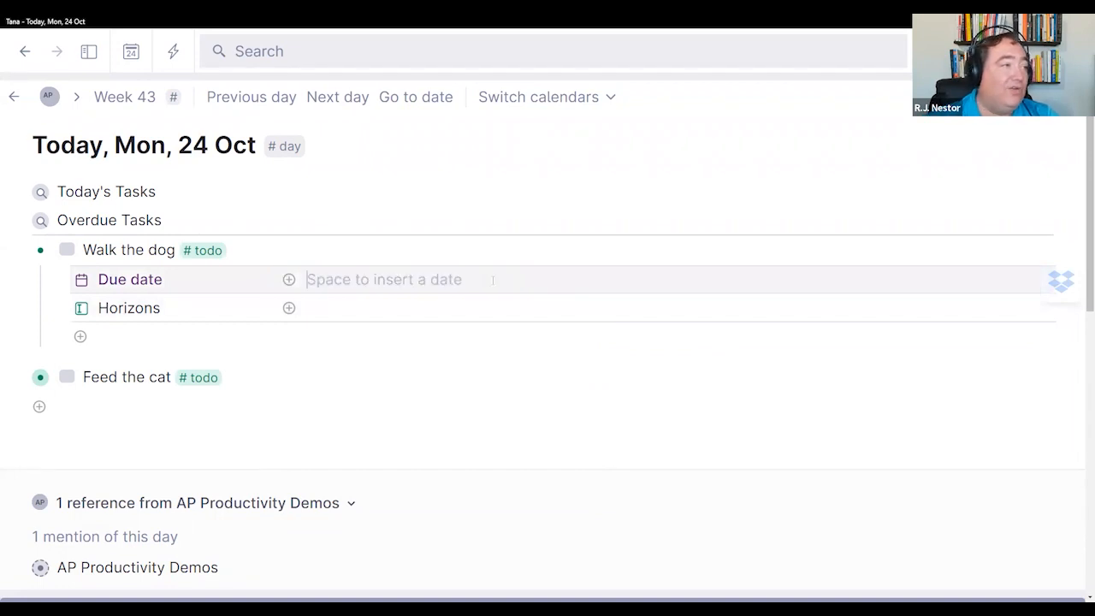
left_click(424, 315)
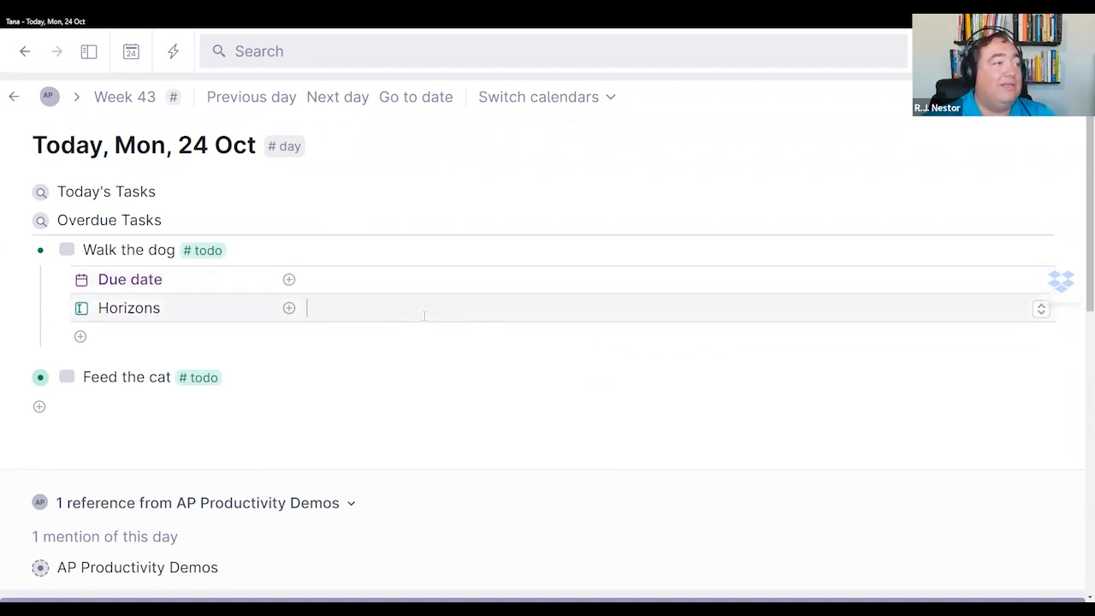
left_click(1039, 310)
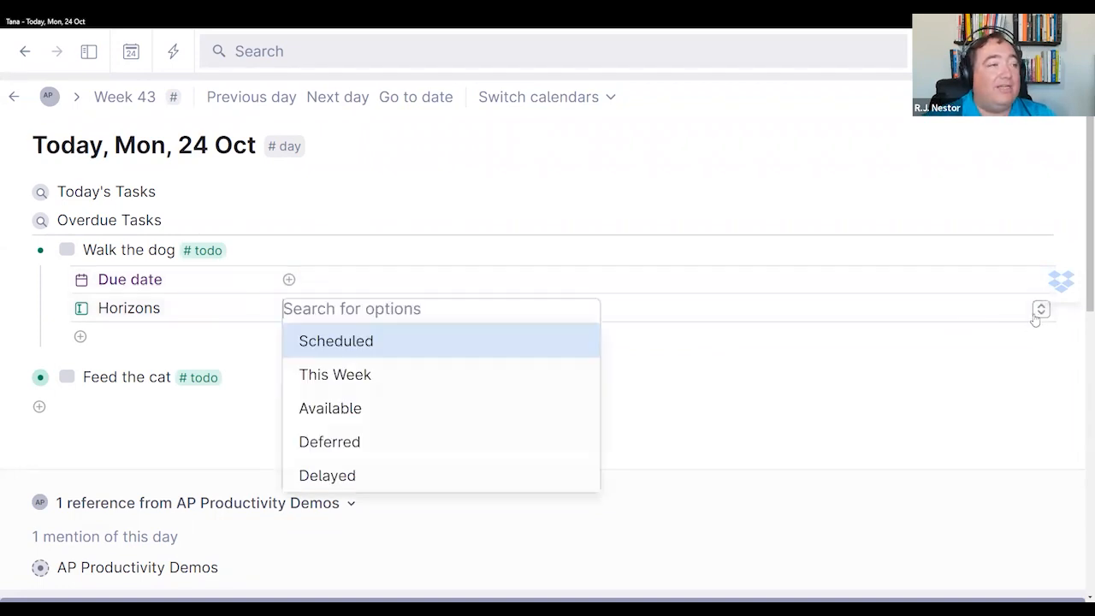
left_click(361, 372)
Step: Expand the Feed the cat task, clear its due date and set its Horizons field to Available
left_click(128, 378)
key("ctrl+Down")
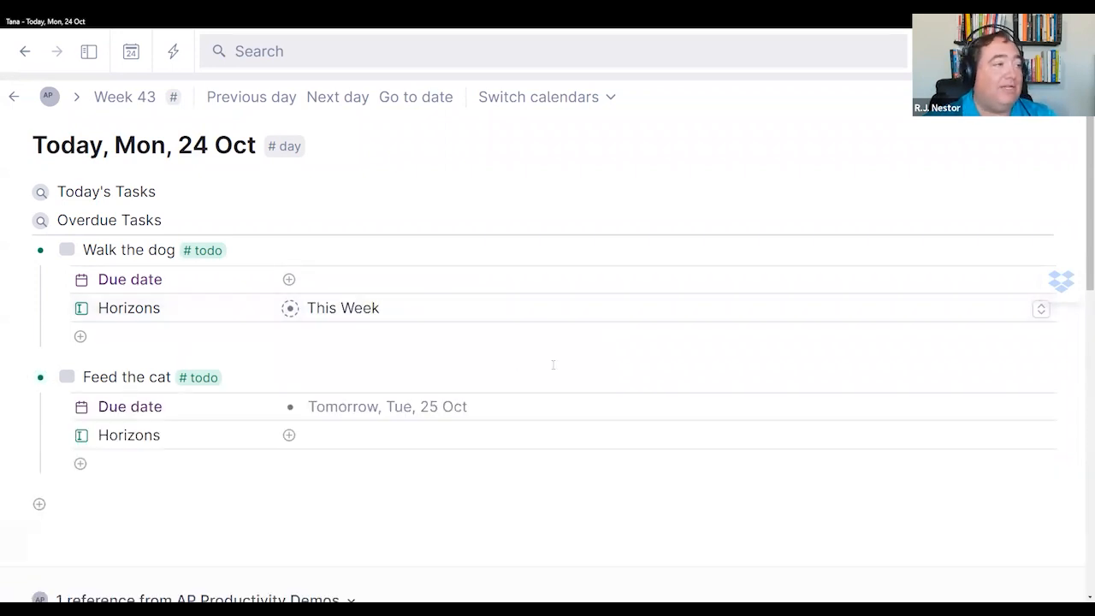
left_click(521, 411)
key("shift+Down")
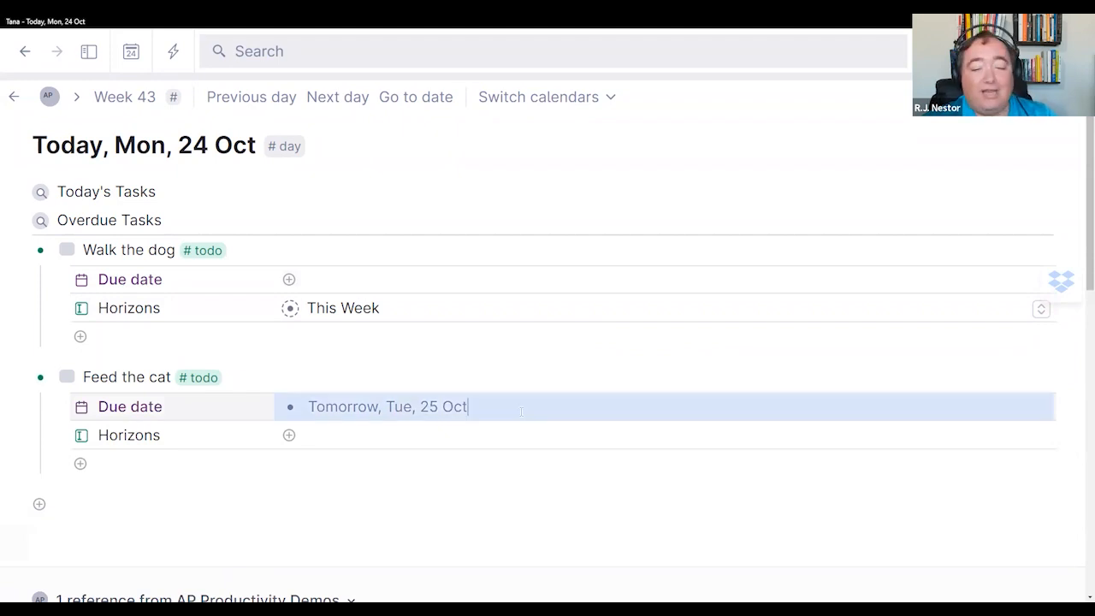
key("BackSpace")
left_click(648, 440)
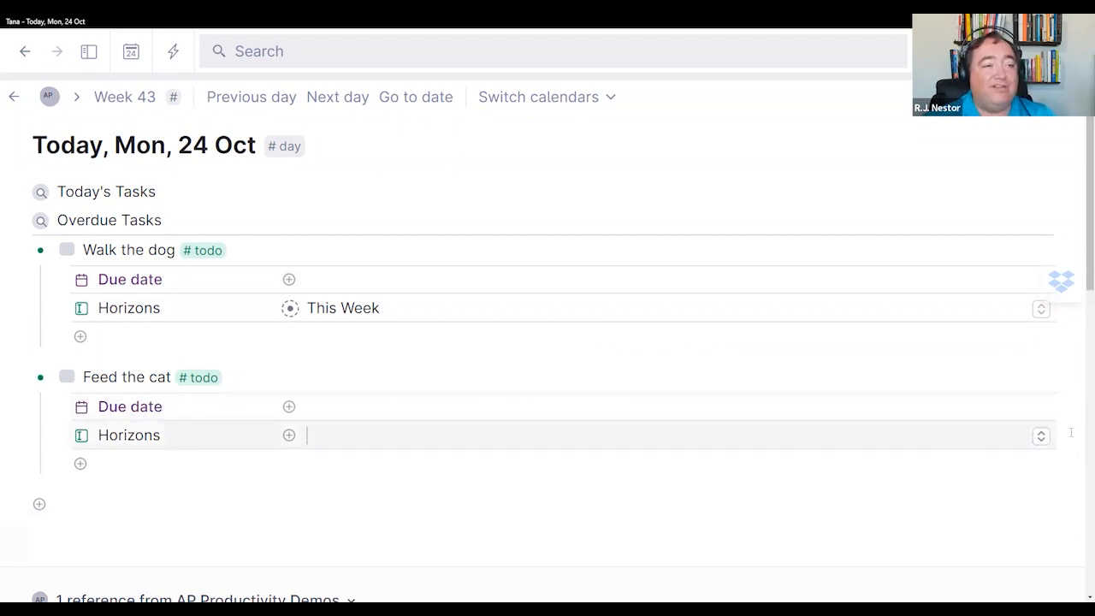
left_click(1040, 436)
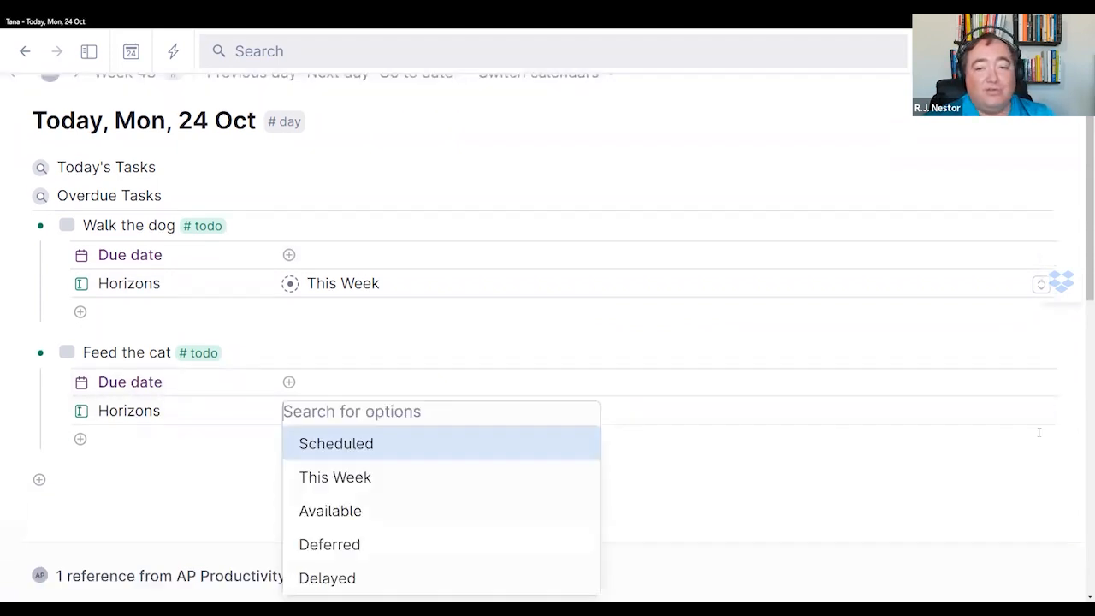
left_click(403, 513)
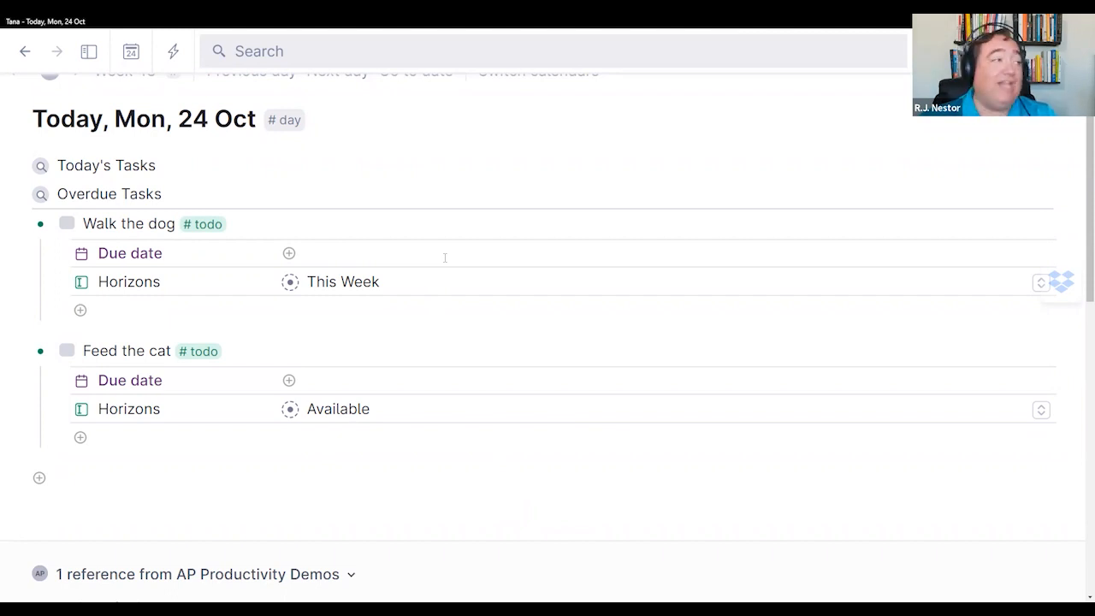
Step: Close the #todo tag settings and open the #day tag configuration at its default content
left_click(218, 351)
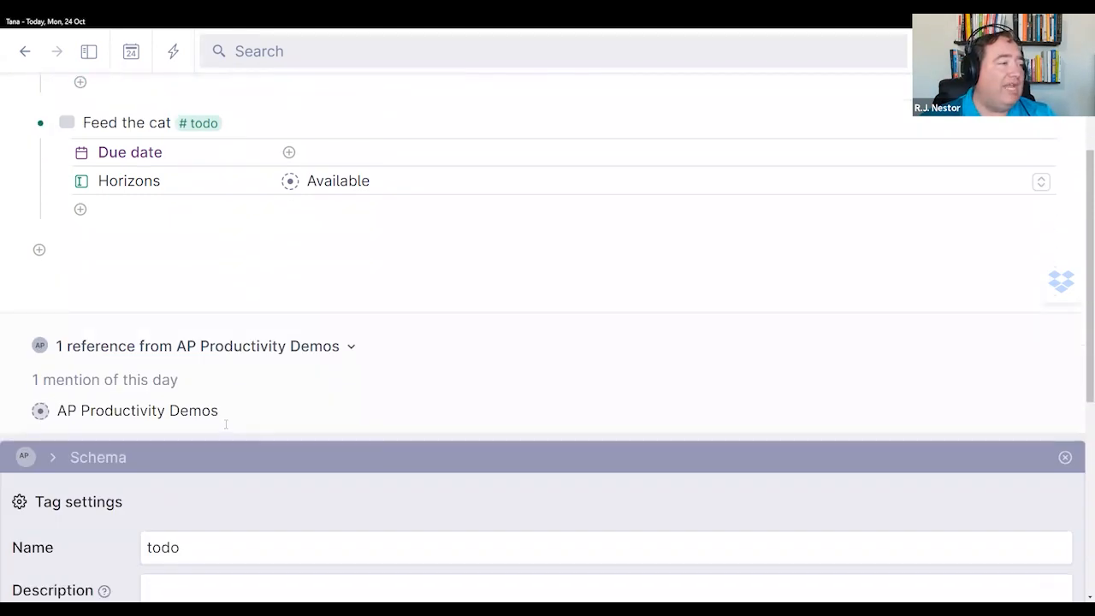
scroll(228, 417, "down", 2)
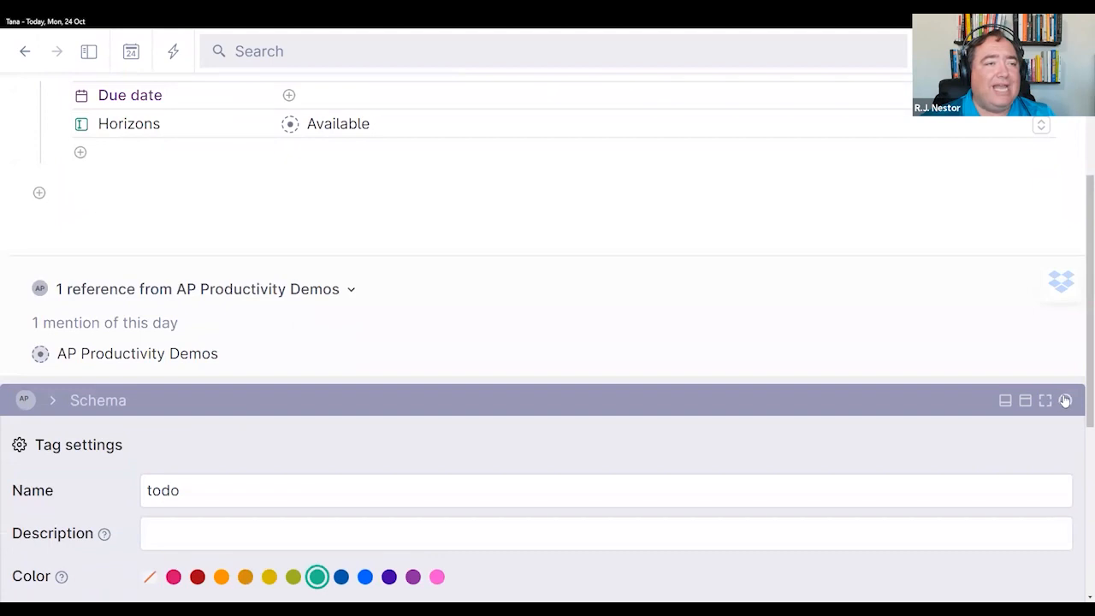
left_click(1066, 399)
left_click(291, 145)
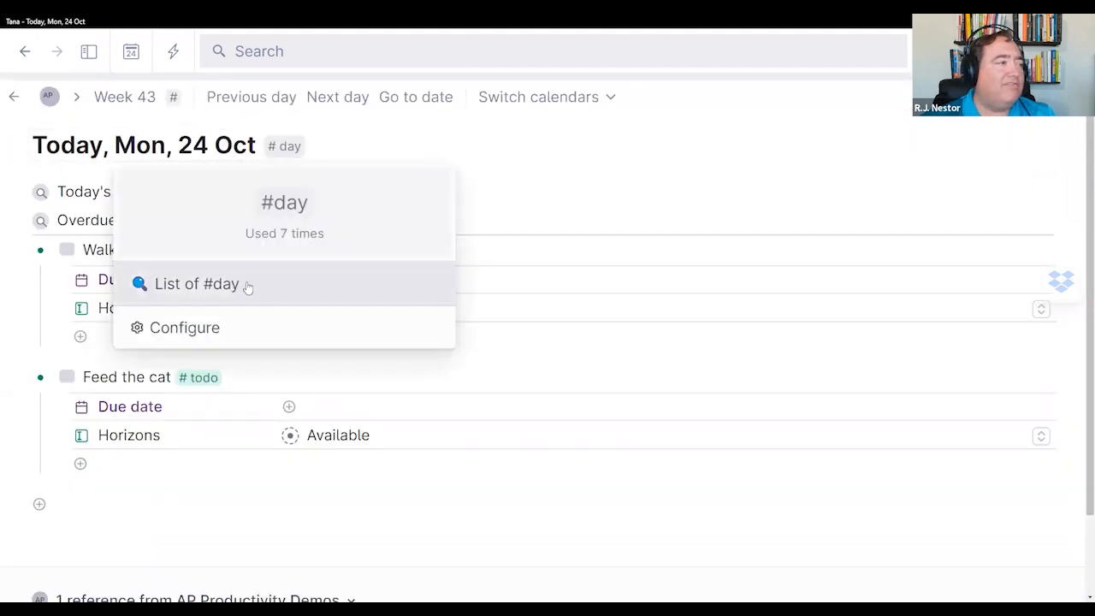
left_click(249, 318)
scroll(465, 464, "down", 3)
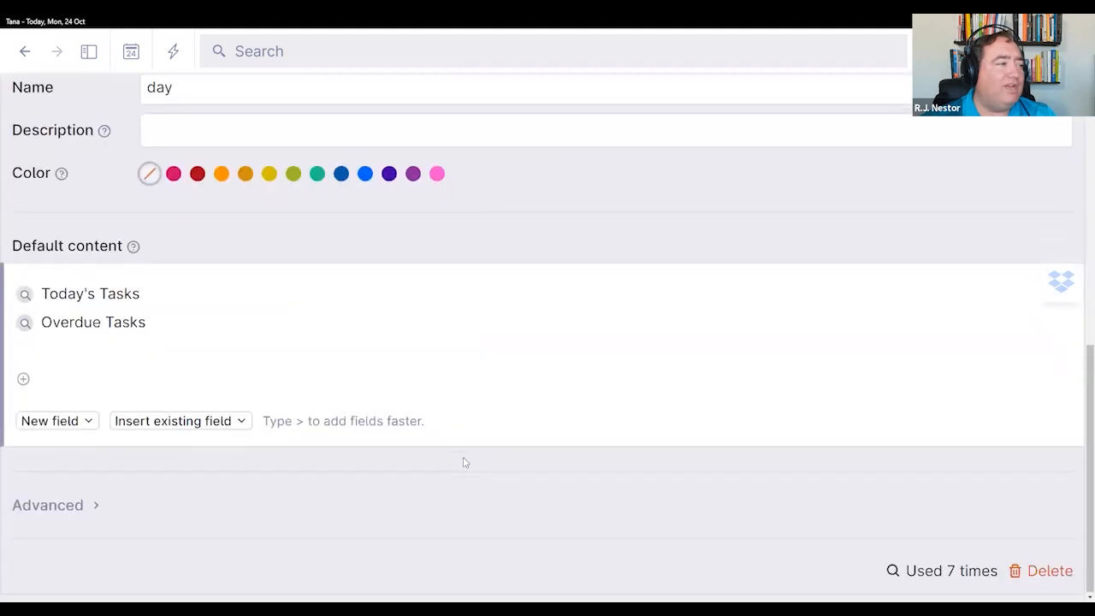
Step: Below Overdue Tasks in the #day default content, start a Find nodes search for tag #todo with the Horizons field
left_click(148, 345)
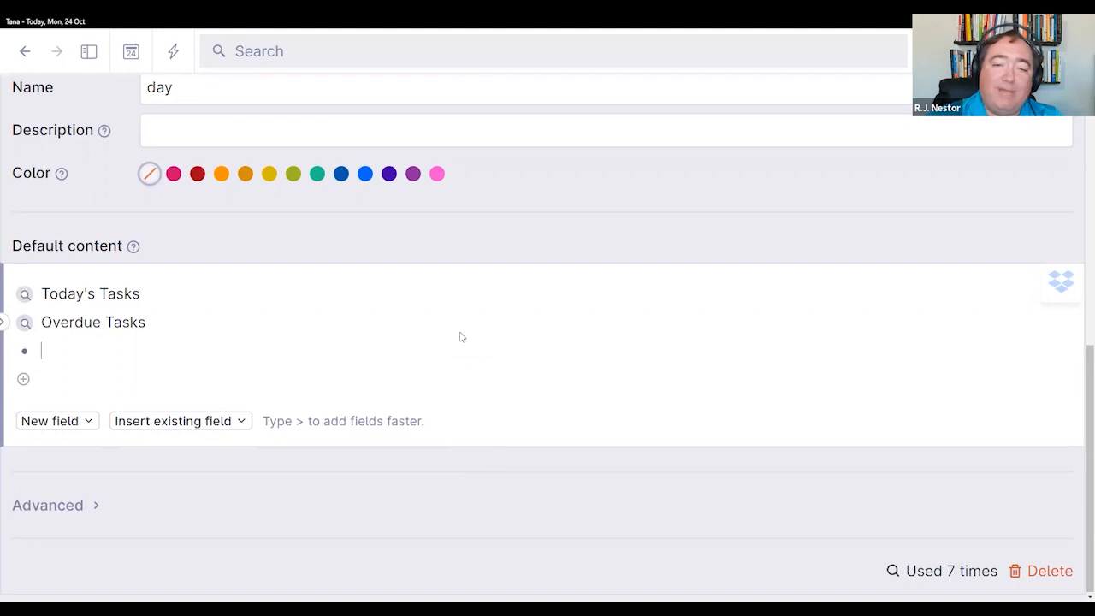
key("ctrl+k")
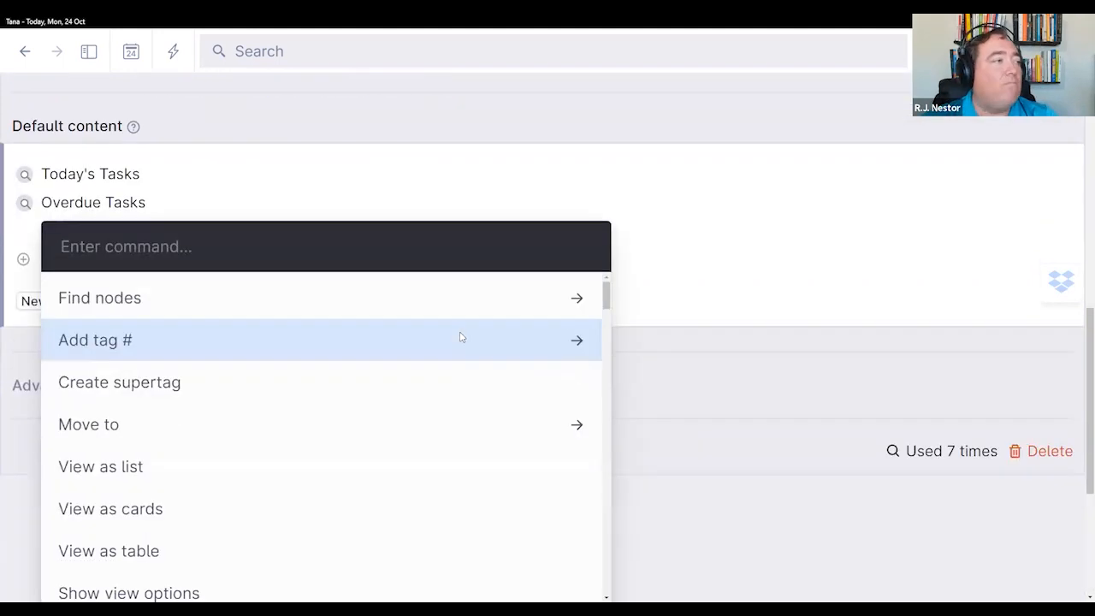
left_click(456, 306)
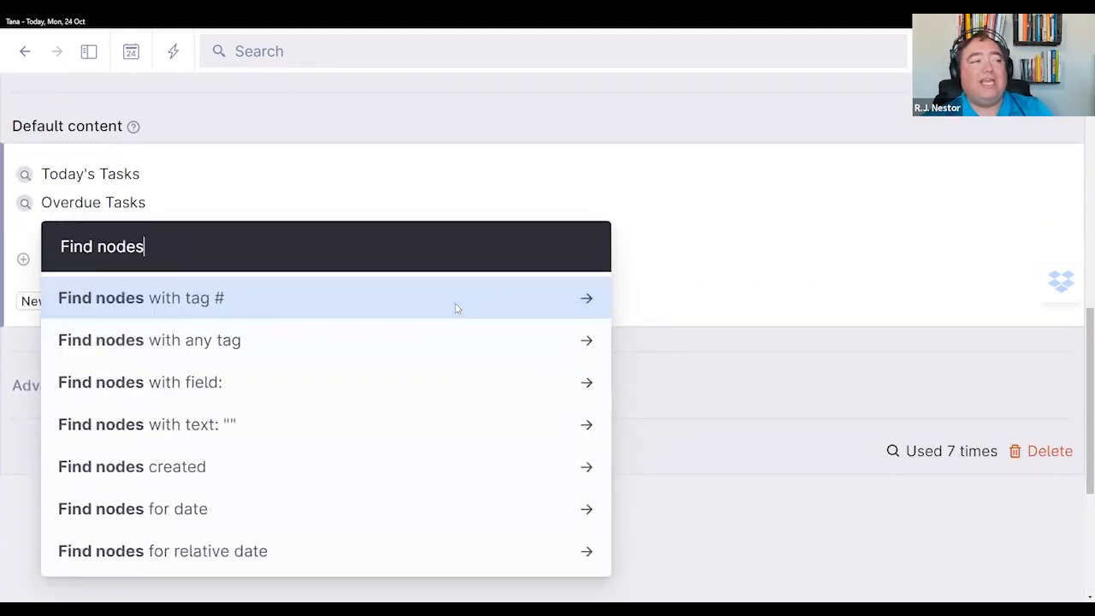
left_click(456, 307)
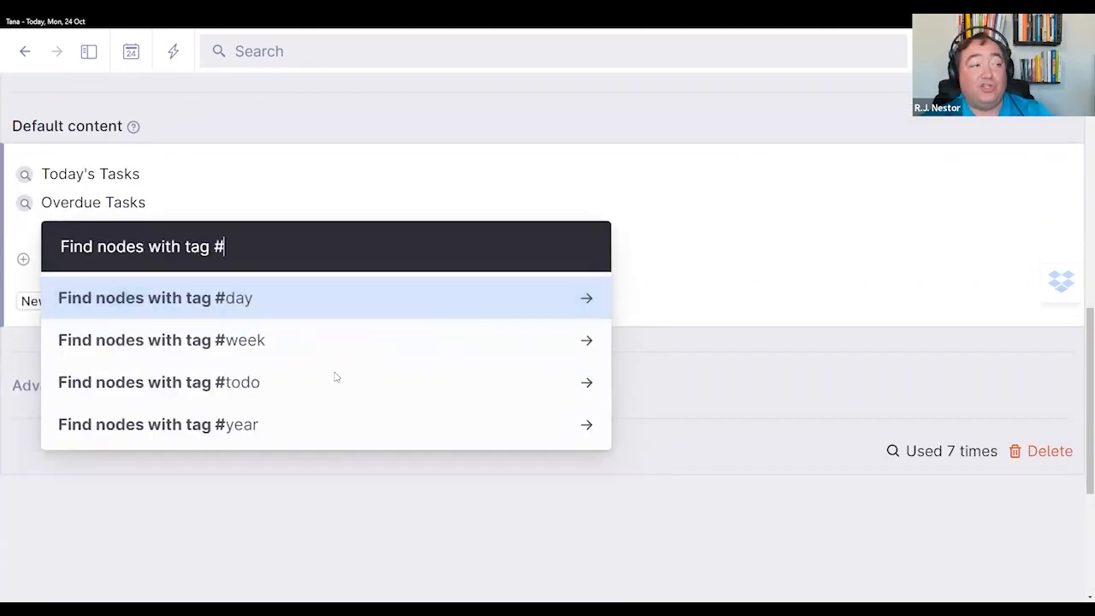
left_click(291, 391)
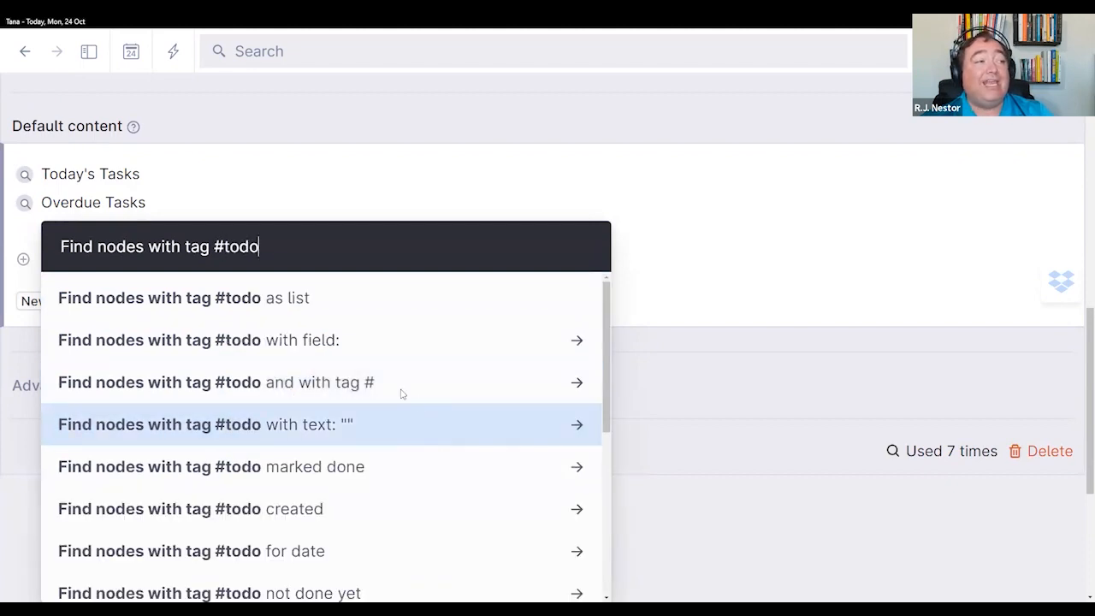
left_click(282, 344)
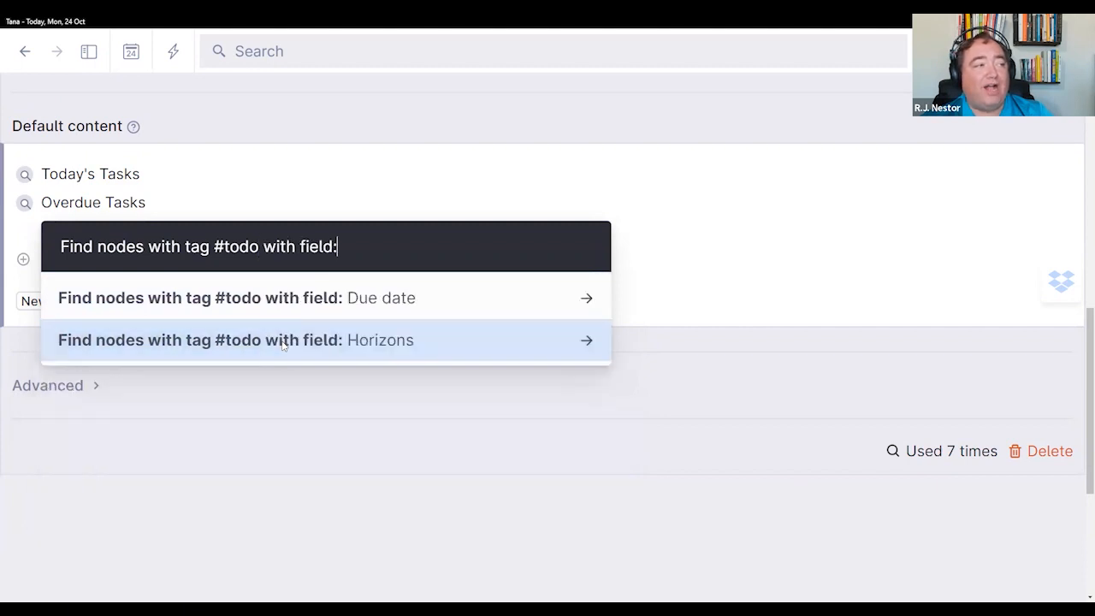
left_click(401, 348)
key("Down")
key("Down")
key("Down")
key("Down")
key("Down")
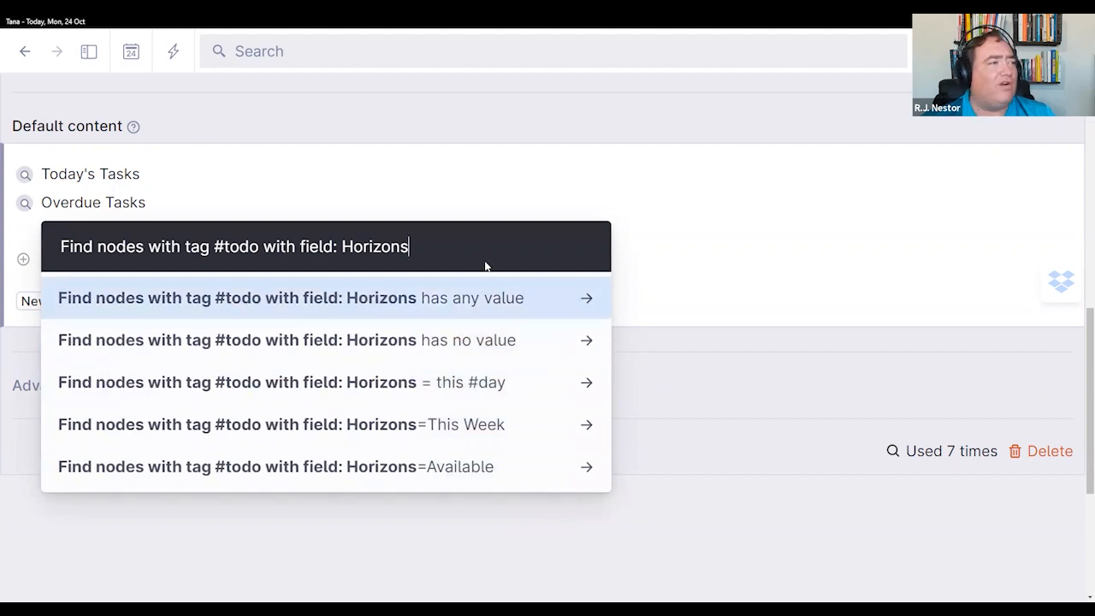
type("sc")
key("BackSpace")
key("BackSpace")
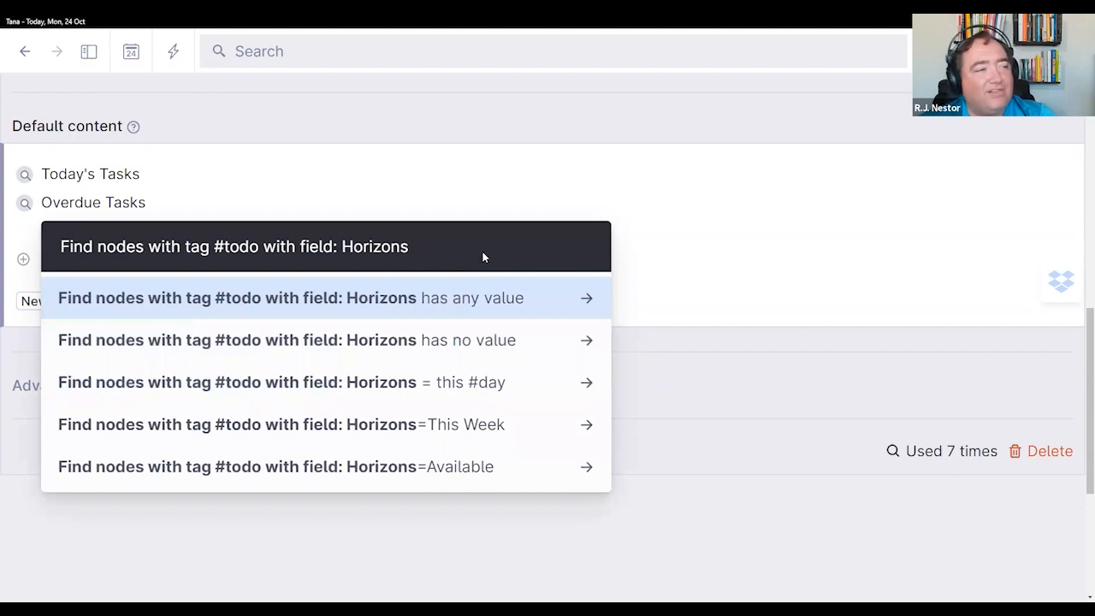
Step: Complete the search with Horizons=This Week as a list and close the #day tag settings
left_click(465, 425)
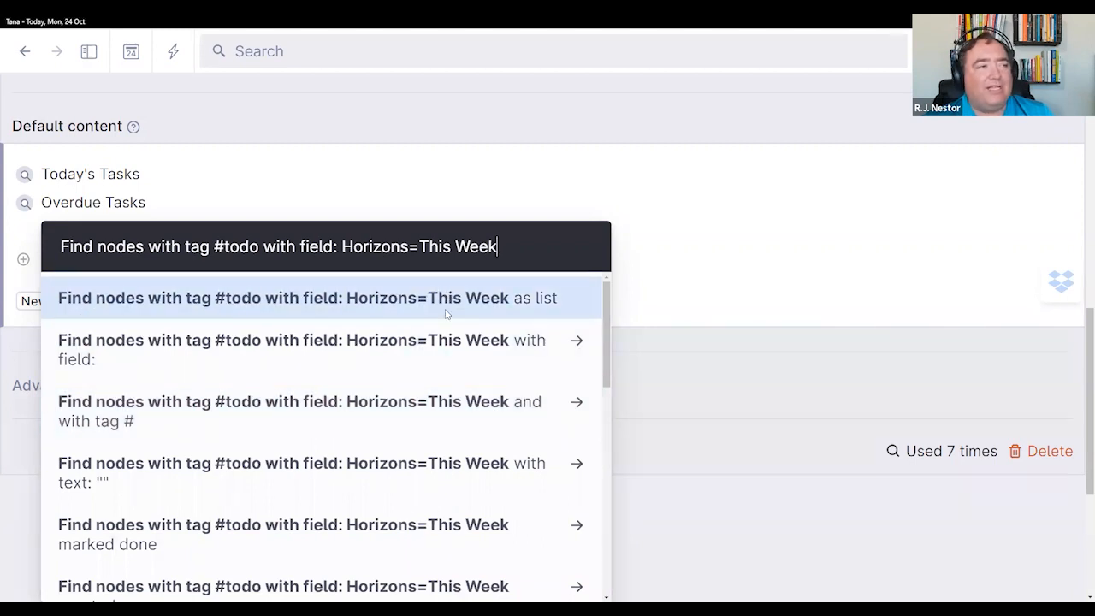
left_click(446, 314)
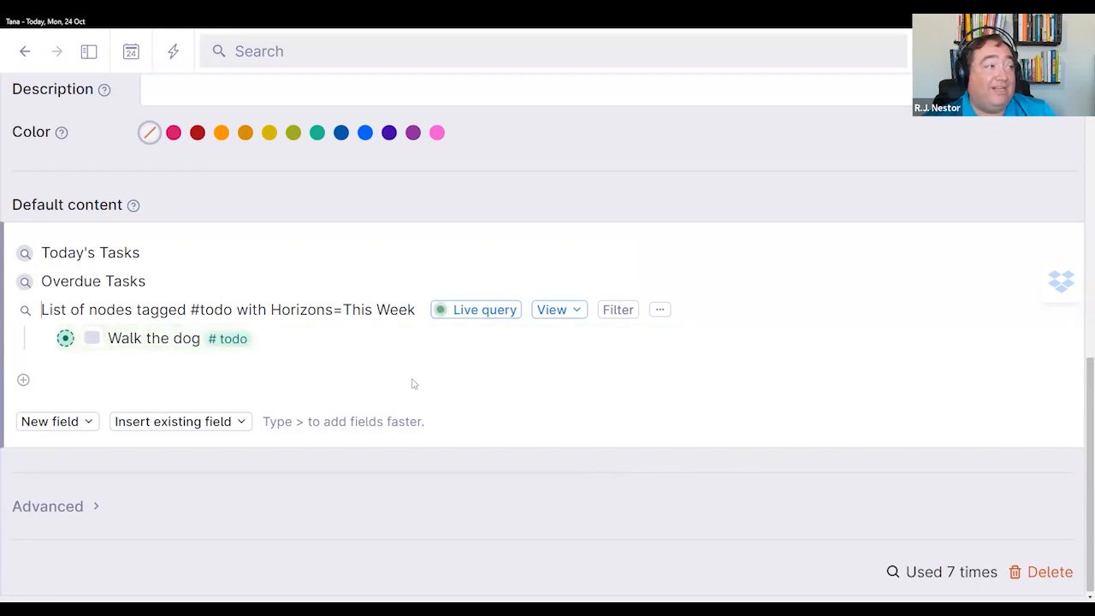
scroll(412, 383, "up", 2)
scroll(411, 383, "up", 2)
scroll(411, 383, "down", 1)
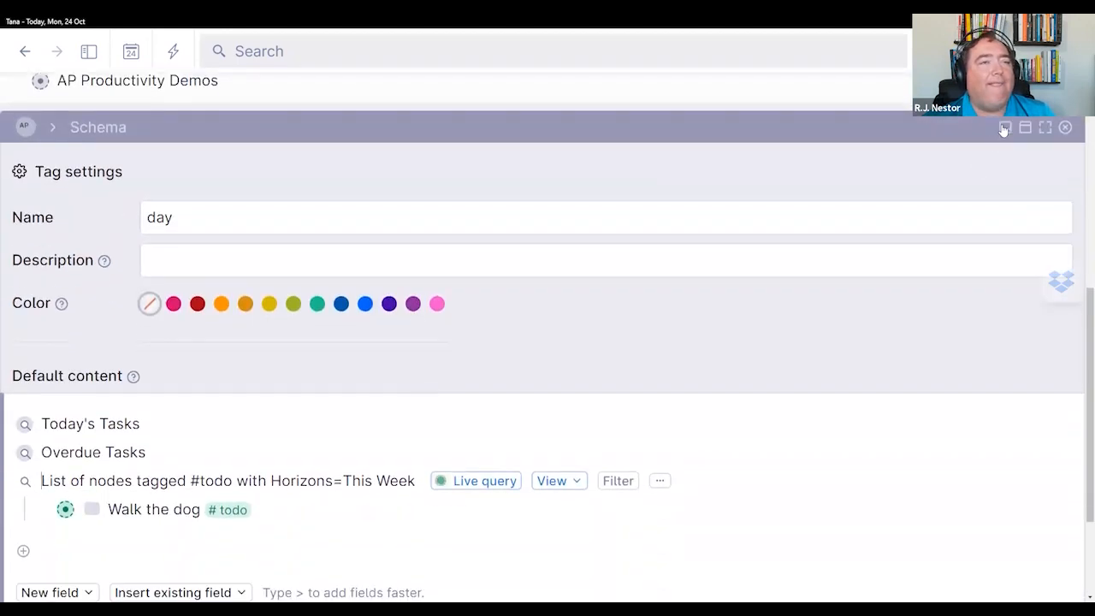
left_click(1066, 128)
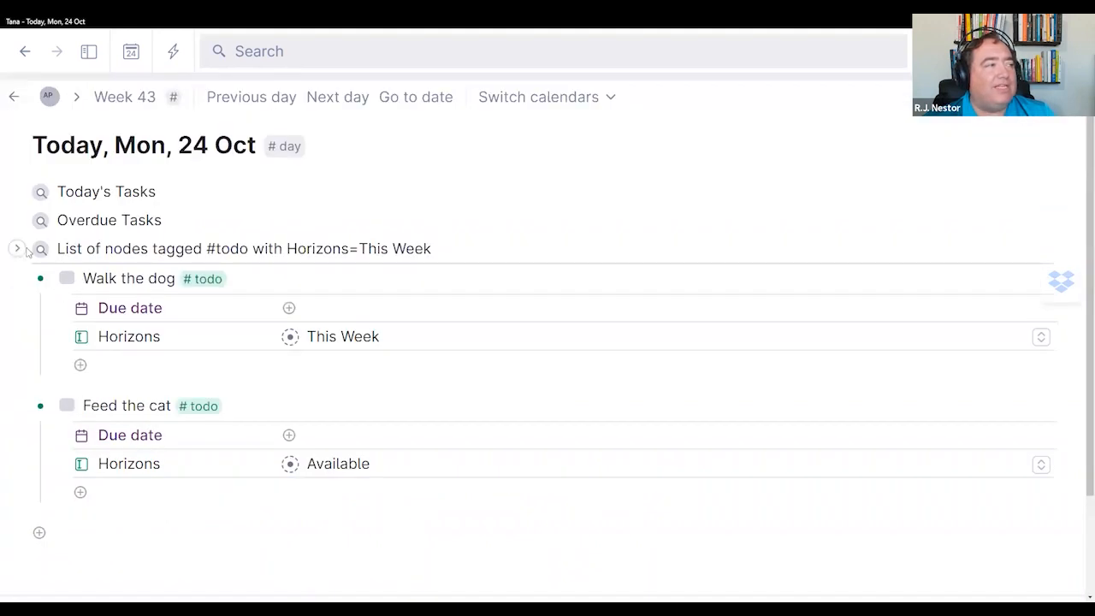
Step: Expand the Horizons=This Week search on today's page to check which tasks it lists
left_click(17, 249)
left_click(17, 249)
left_click(18, 249)
left_click(296, 152)
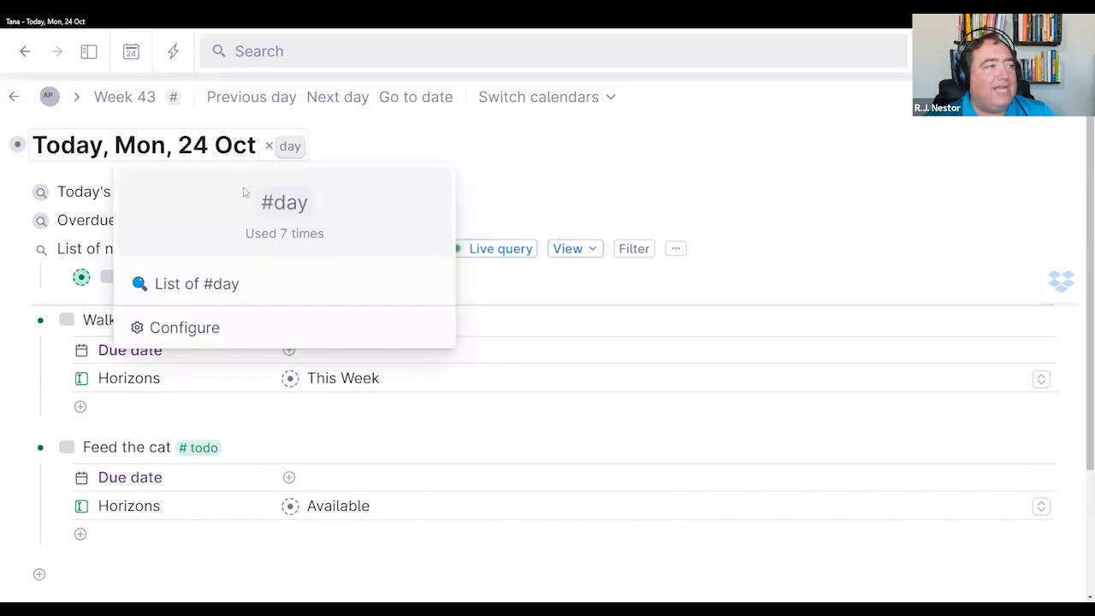
left_click(470, 158)
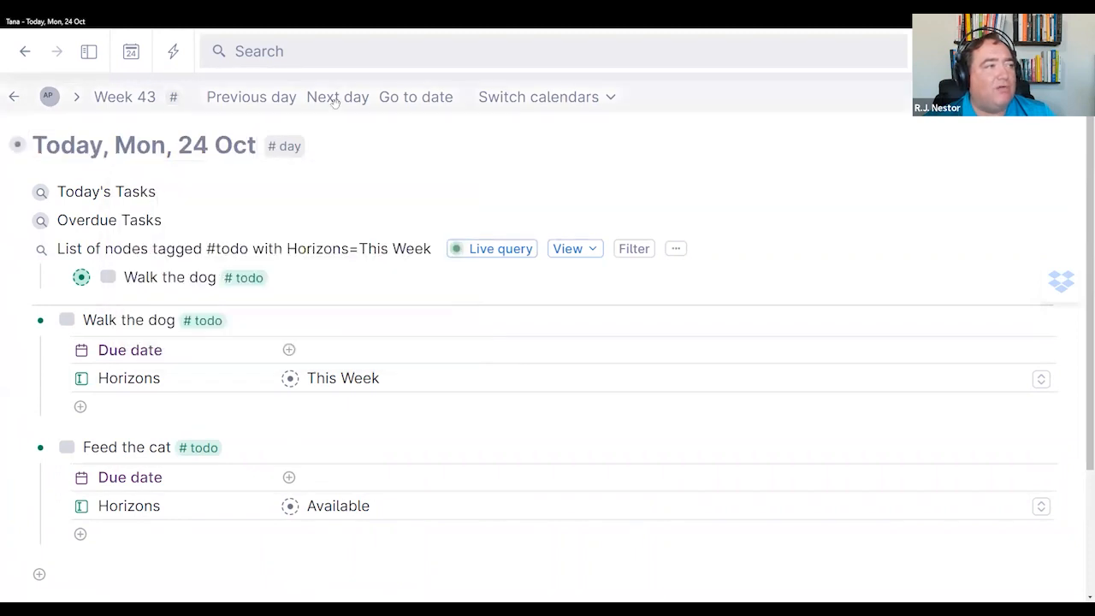
Step: Open tomorrow's daily page and expand its Horizons=This Week search and the fields of the Run a marathon task
left_click(341, 97)
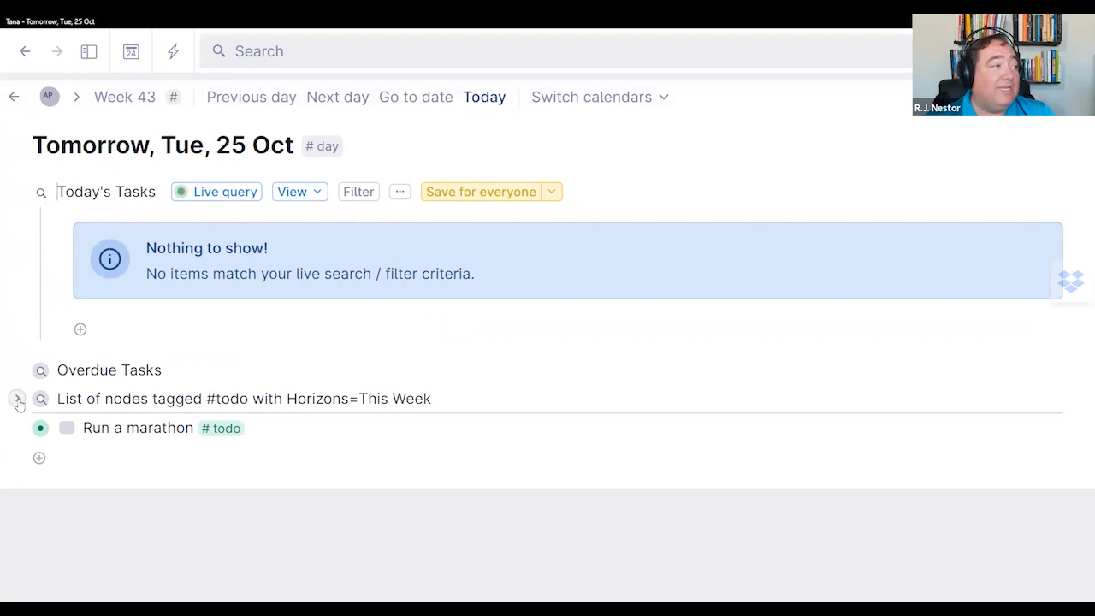
left_click(18, 400)
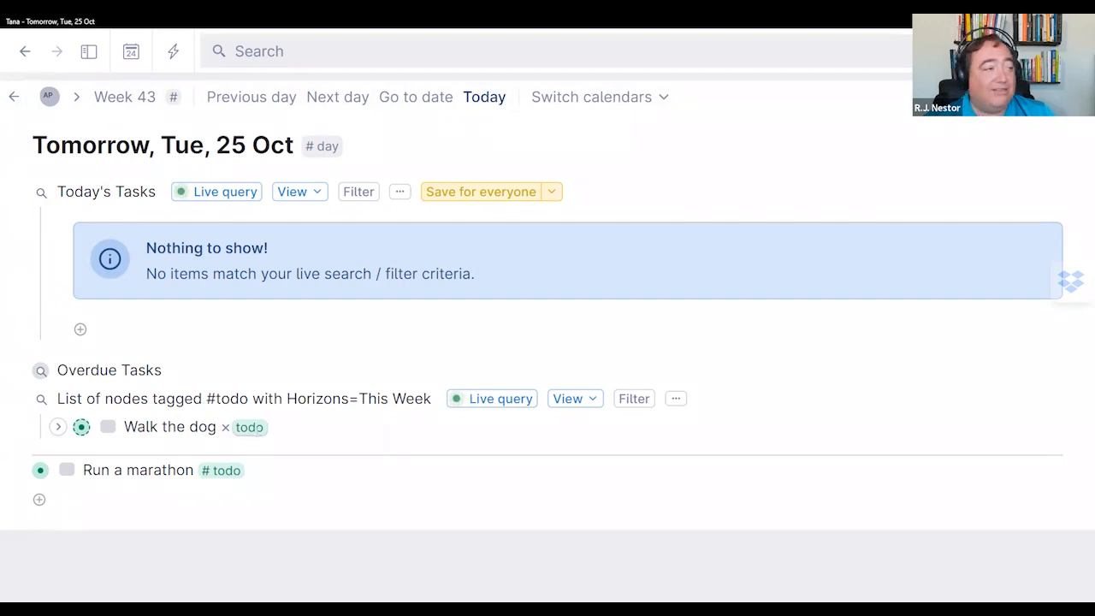
left_click(139, 471)
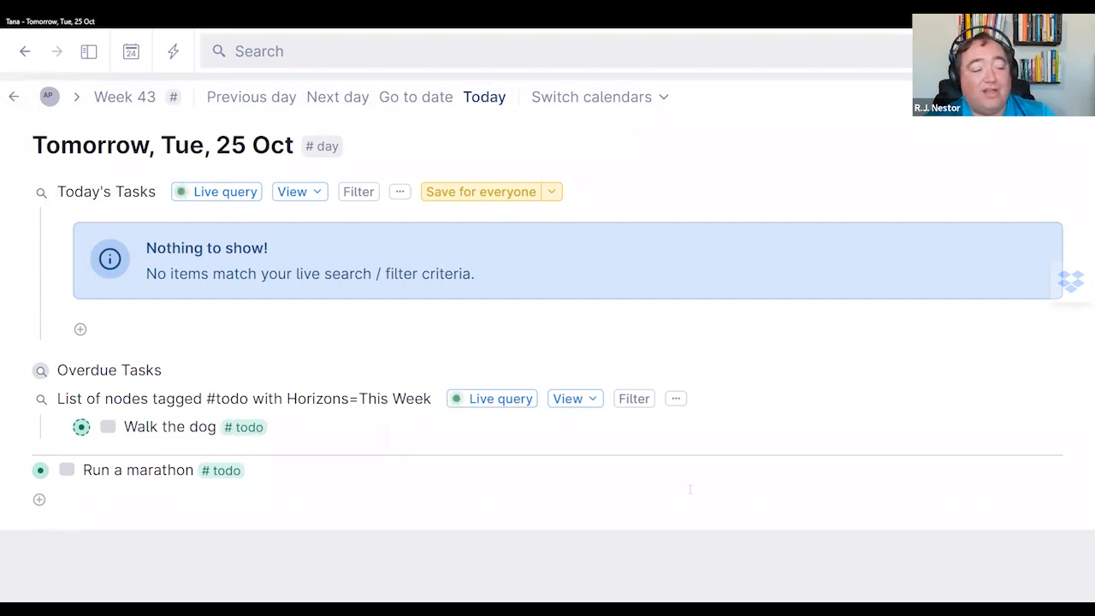
key("ctrl+Down")
key("Down")
key("Down")
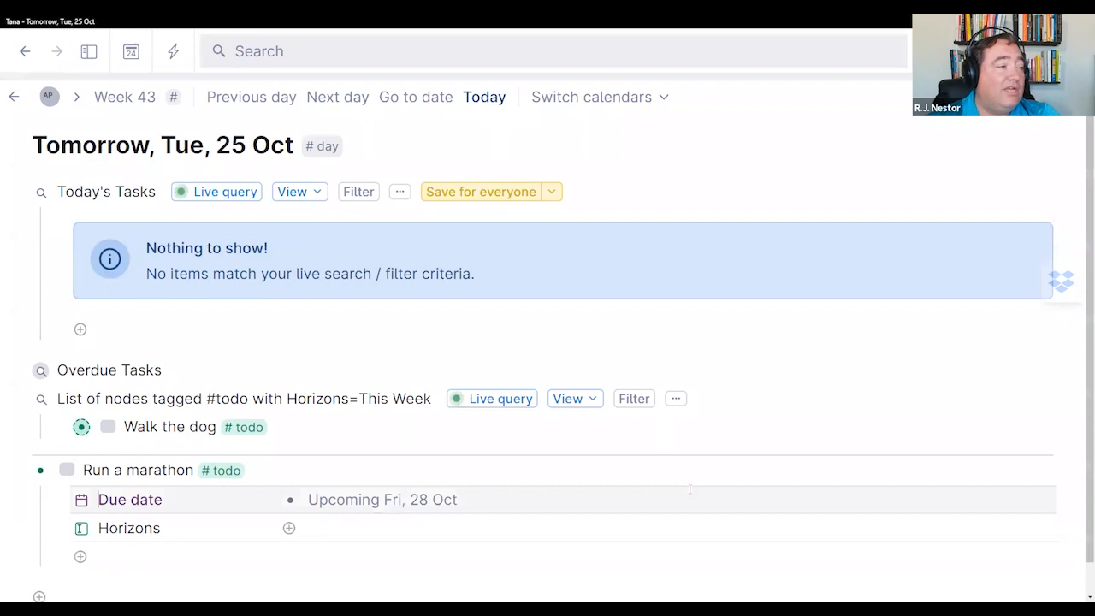
Step: Clear the Run a marathon task's due date, set its Horizons field to This Week, and collapse the task
key("Up")
key("shift+Up")
key("BackSpace")
key("Down")
type("thi")
key("Return")
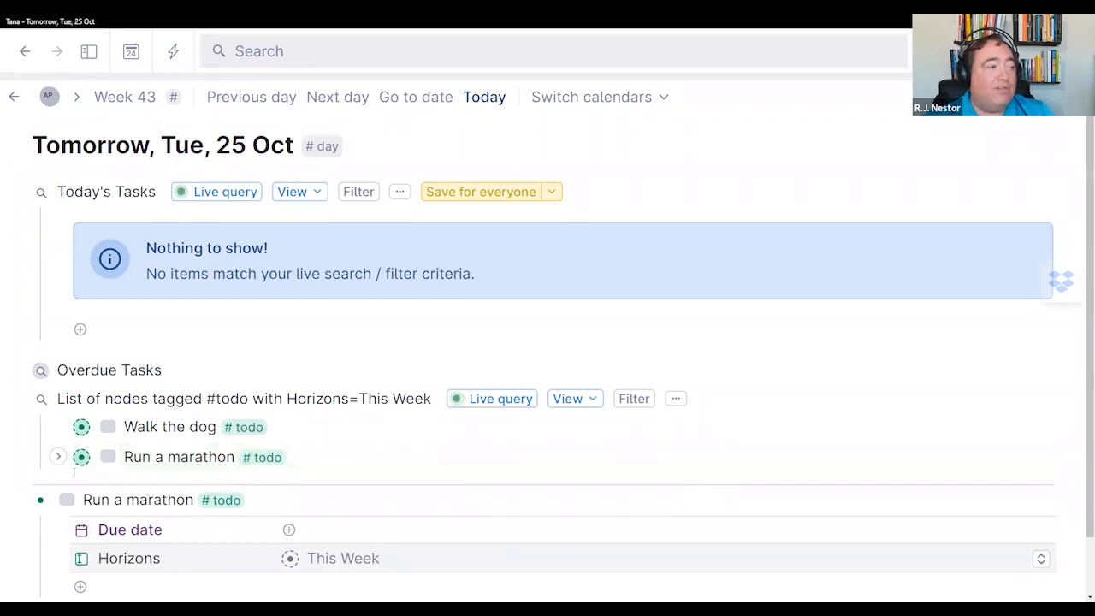
left_click(17, 500)
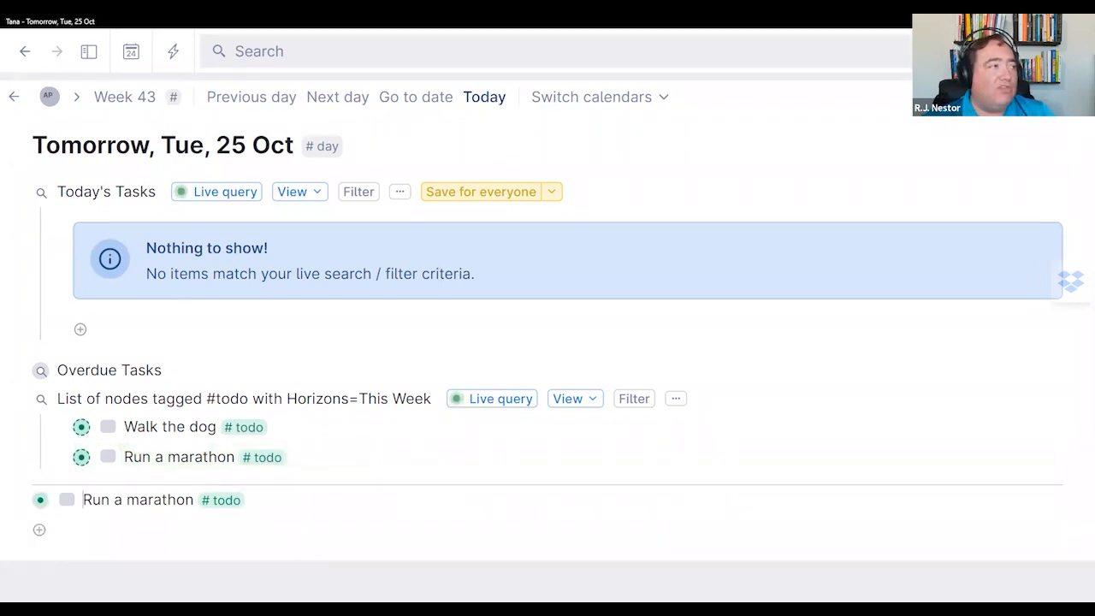
Step: On today's page, set the Feed the cat task's due date to Tomorrow, Tue, 25 Oct and its Horizons to Scheduled
left_click(467, 101)
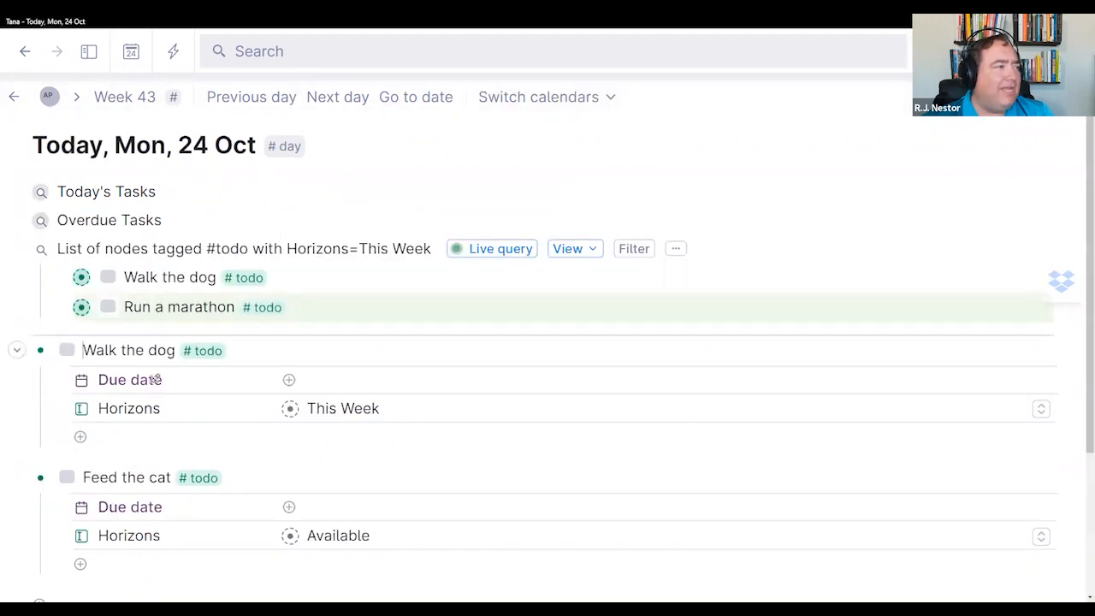
left_click(339, 509)
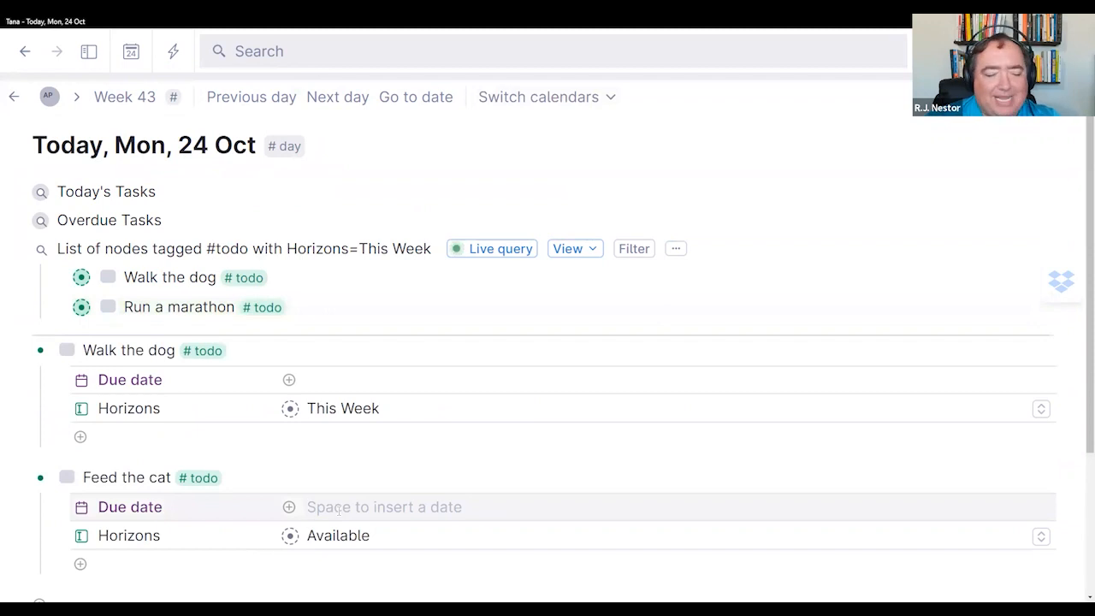
type("@tom")
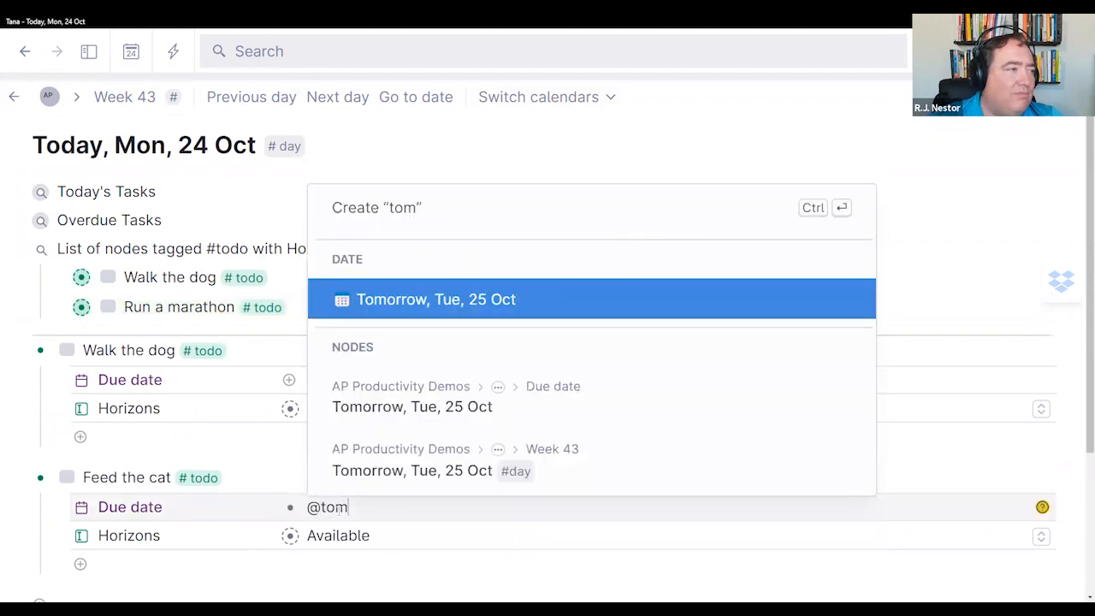
key("Return")
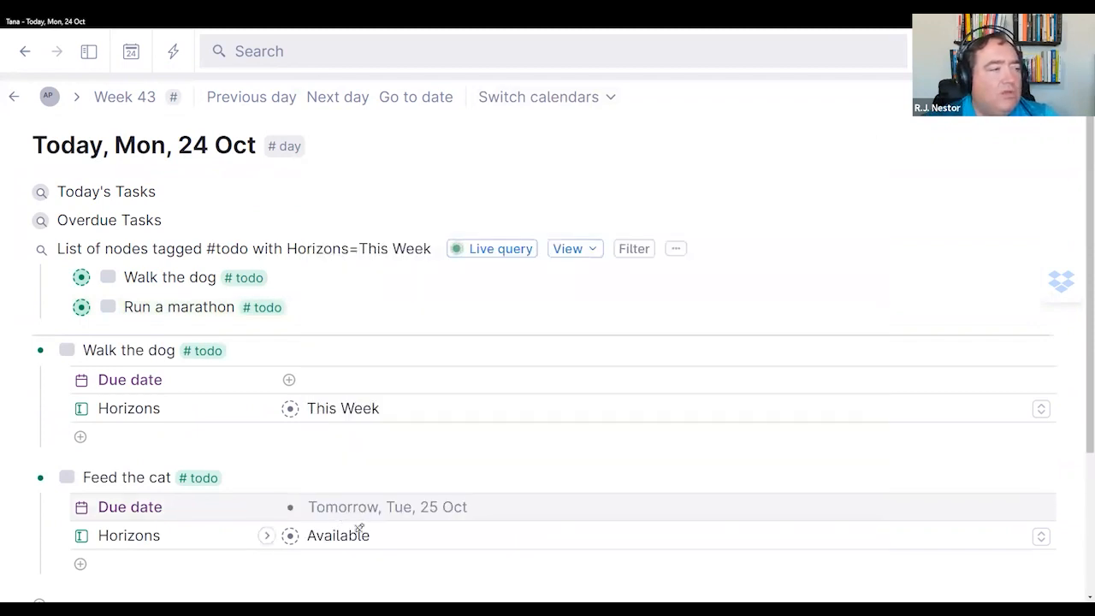
left_click(360, 531)
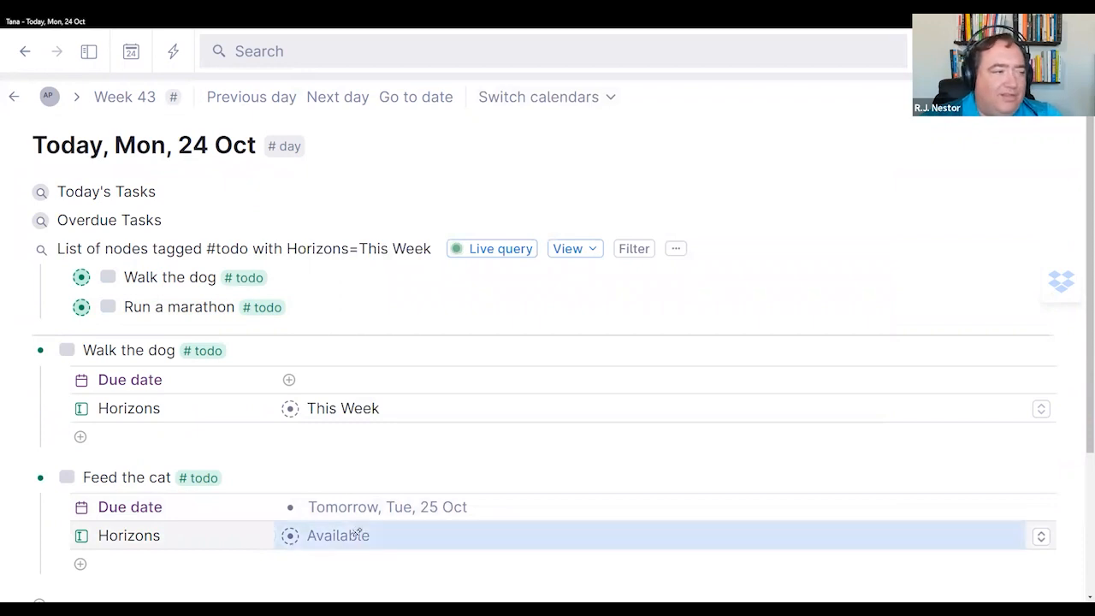
type("sch")
key("Return")
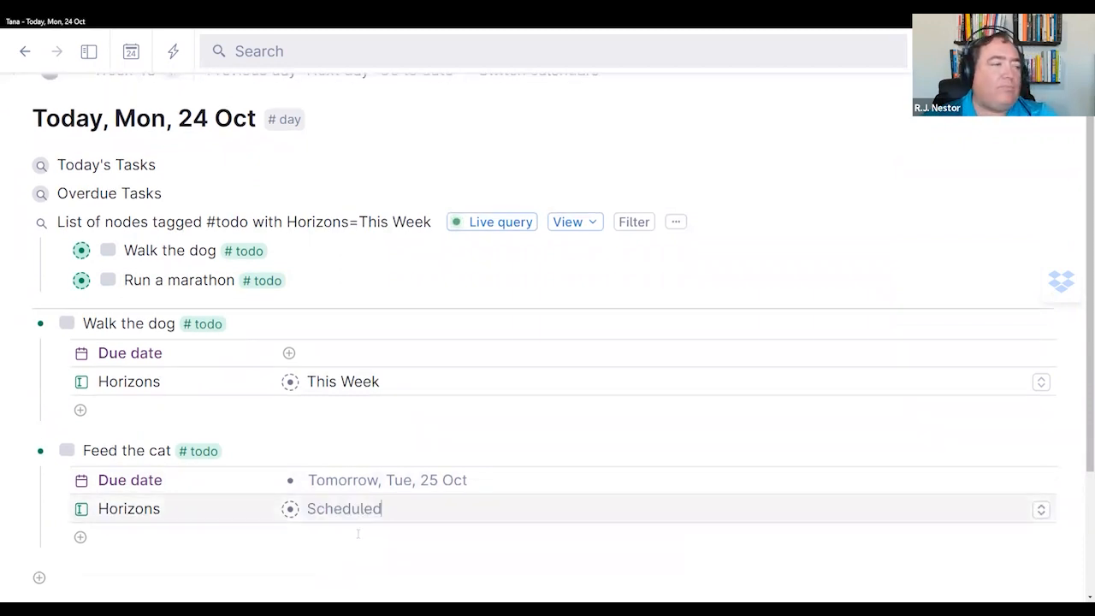
left_click(373, 549)
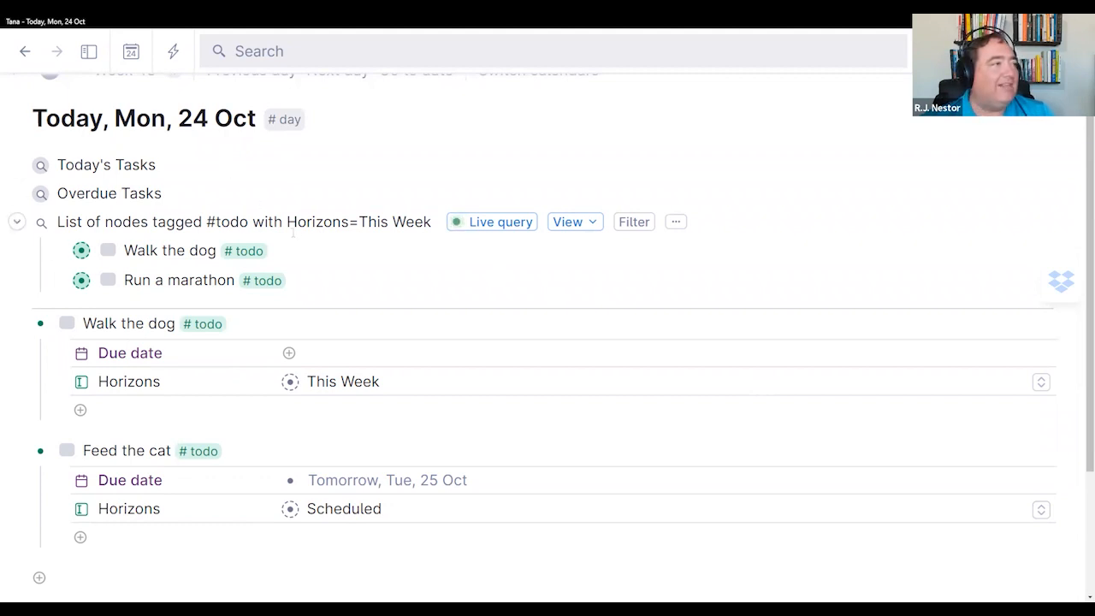
Step: Go to tomorrow's daily page to check which tasks its Today's Tasks and Horizons=This Week searches list
scroll(334, 206, "up", 1)
left_click(339, 99)
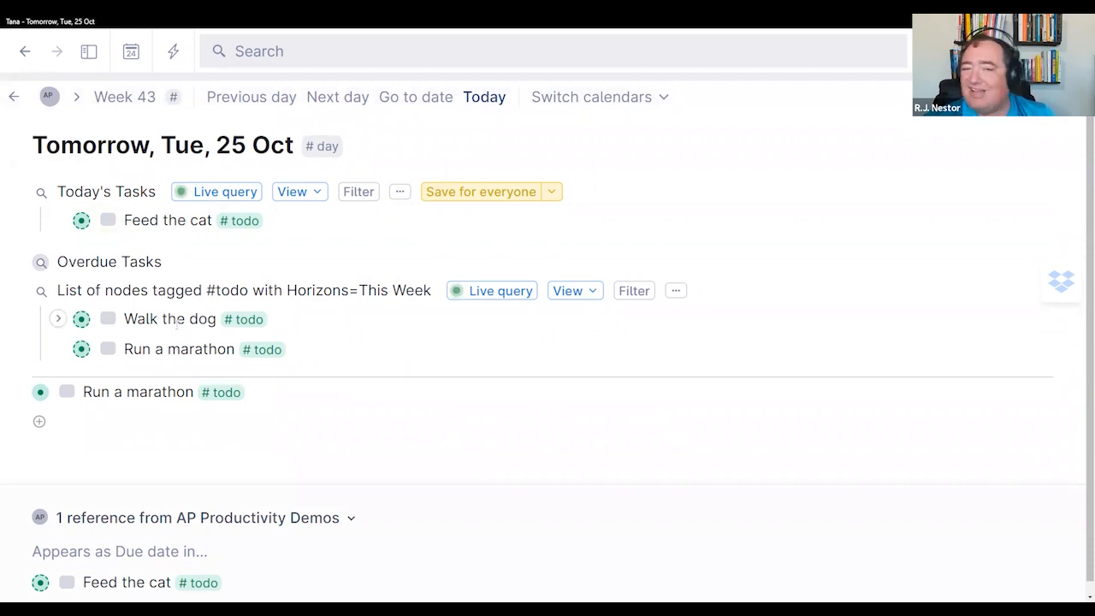
scroll(428, 379, "down", 1)
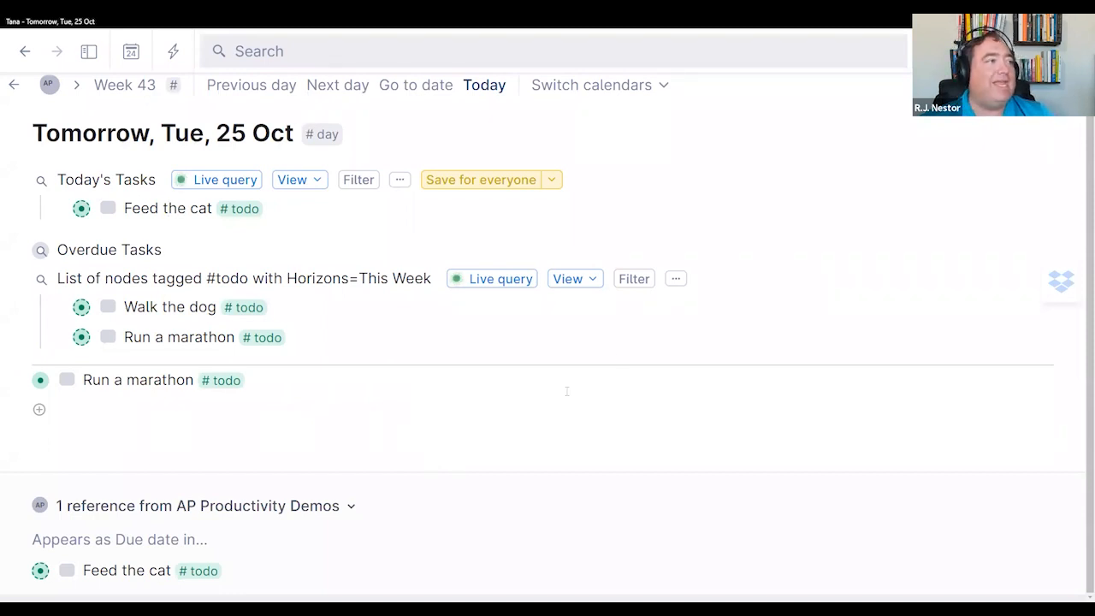
Step: In the #day tag's default content, add an Agenda node at the top and nest all three task searches under it
left_click(328, 137)
left_click(248, 319)
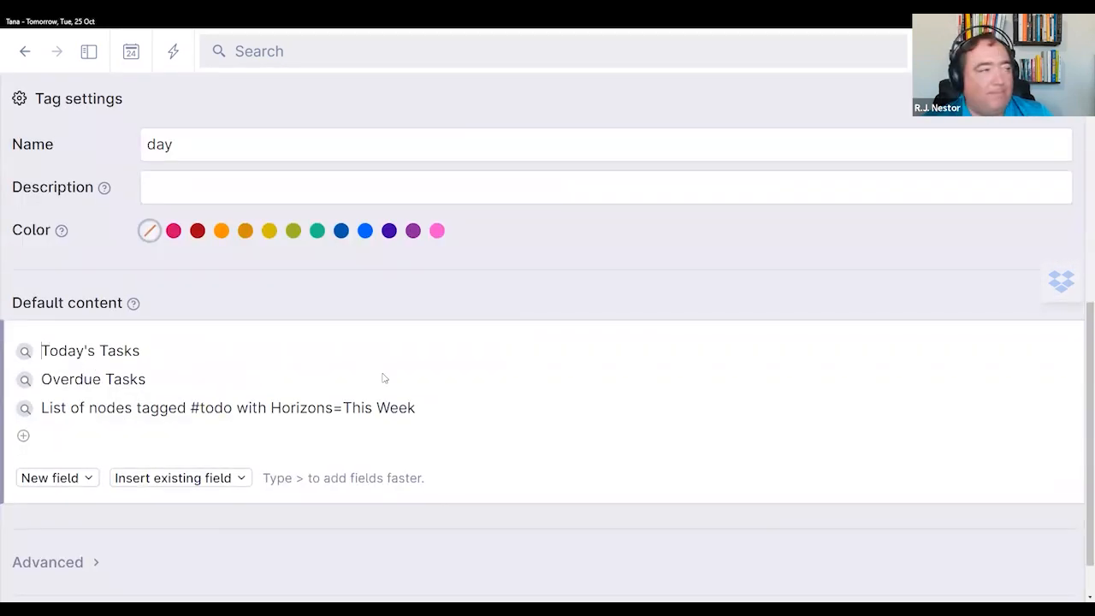
key("Return")
type("Agenda")
key("shift+Down")
key("shift+Down")
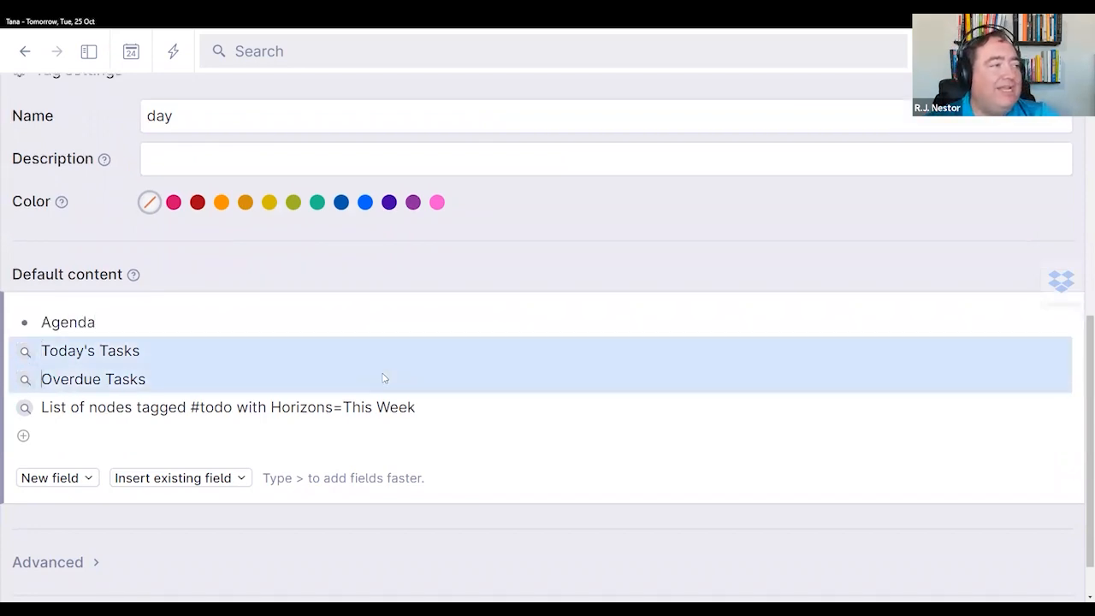
key("shift+Down")
key("Tab")
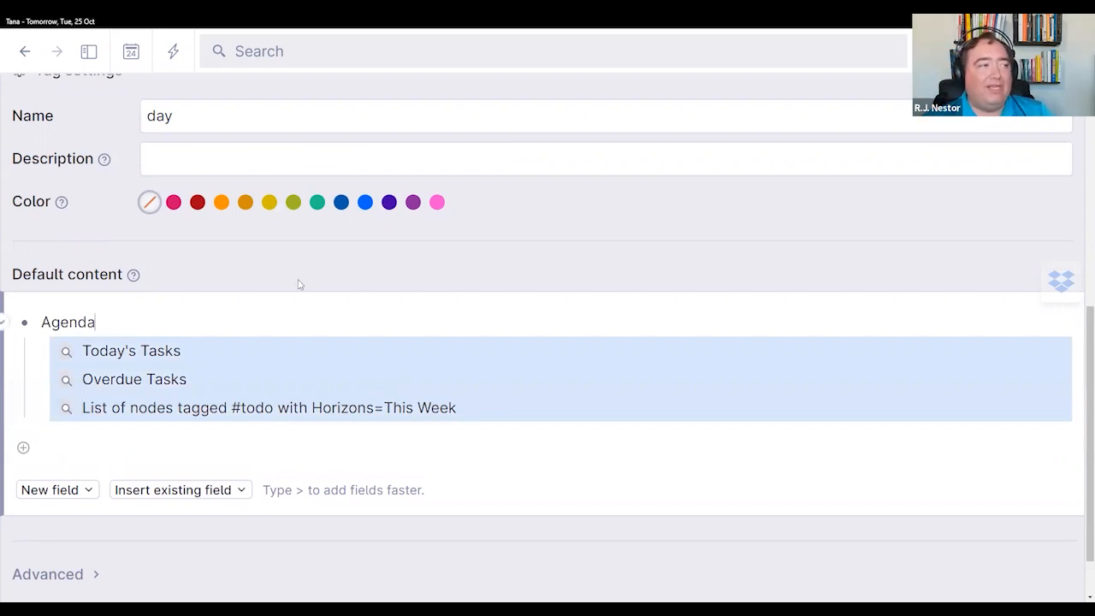
left_click(214, 437)
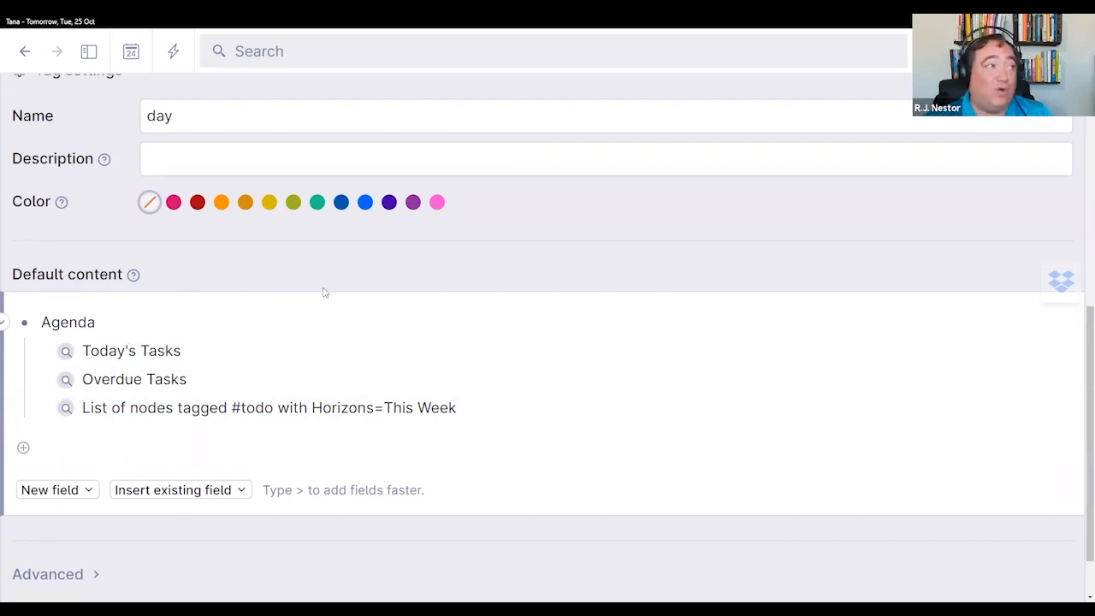
scroll(326, 291, "down", 1)
scroll(325, 292, "up", 3)
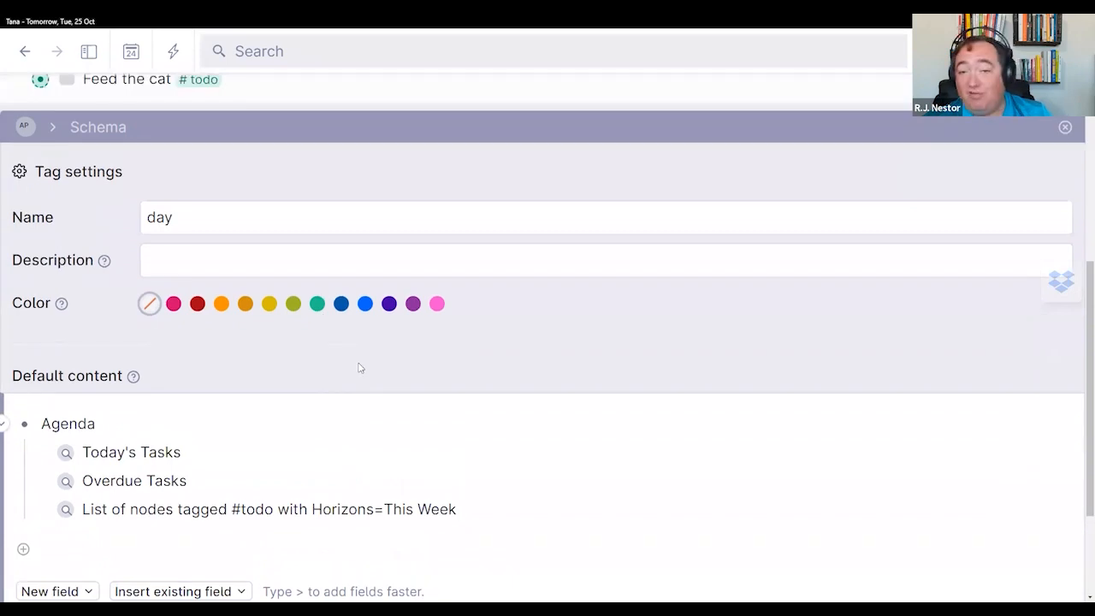
Step: Delete the Today's Tasks and Horizons=This Week searches listed below the Agenda on the Tue, 25 Oct page
scroll(361, 368, "down", 1)
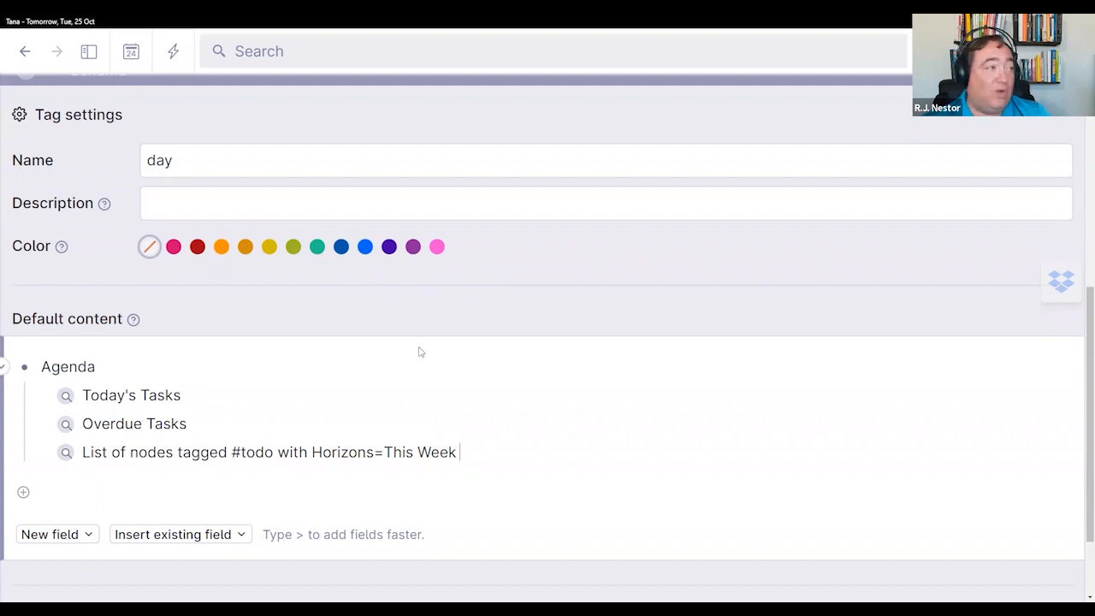
scroll(421, 353, "up", 6)
scroll(420, 353, "up", 1)
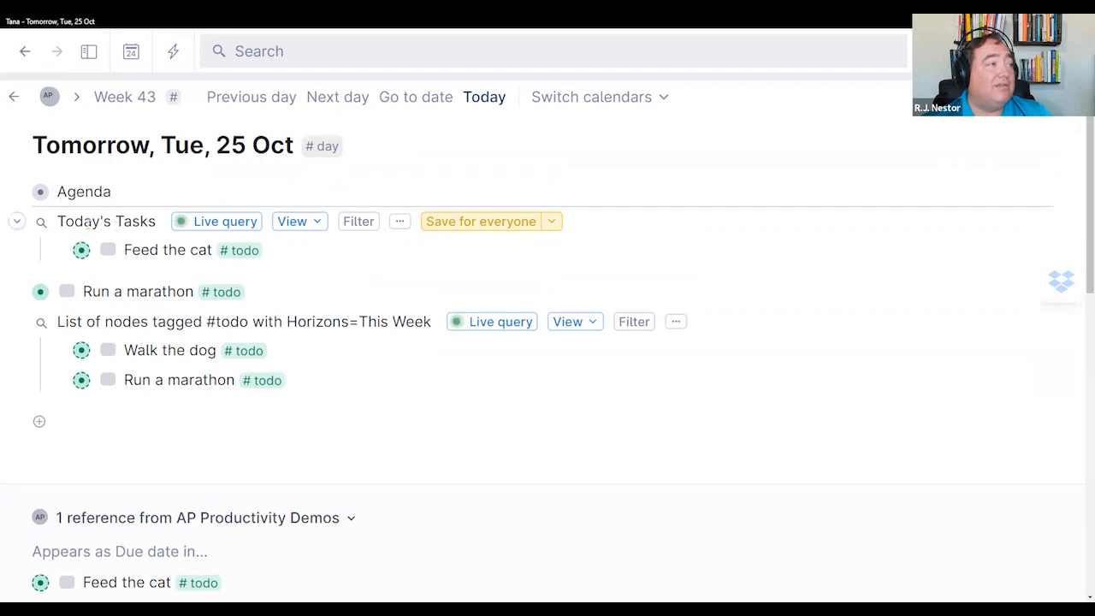
left_click(436, 274)
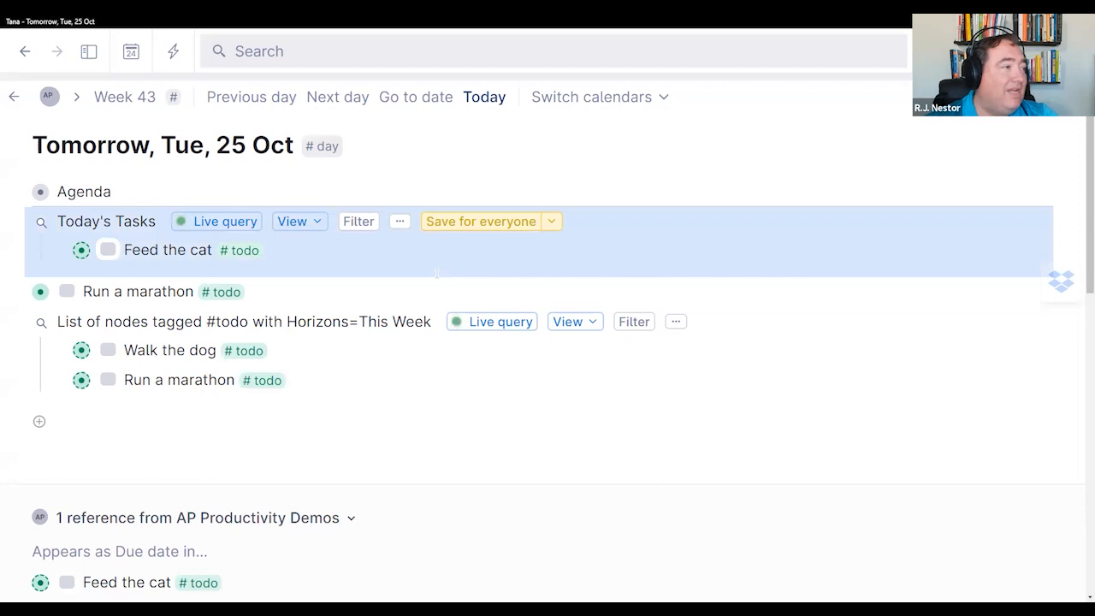
key("Delete")
left_click(437, 274)
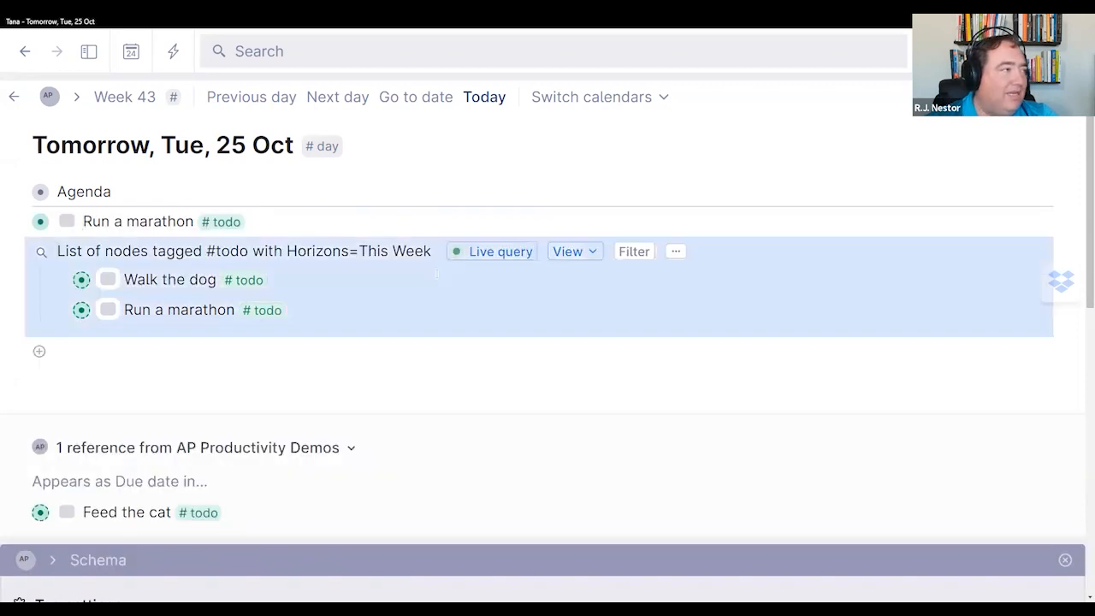
key("Delete")
key("Up")
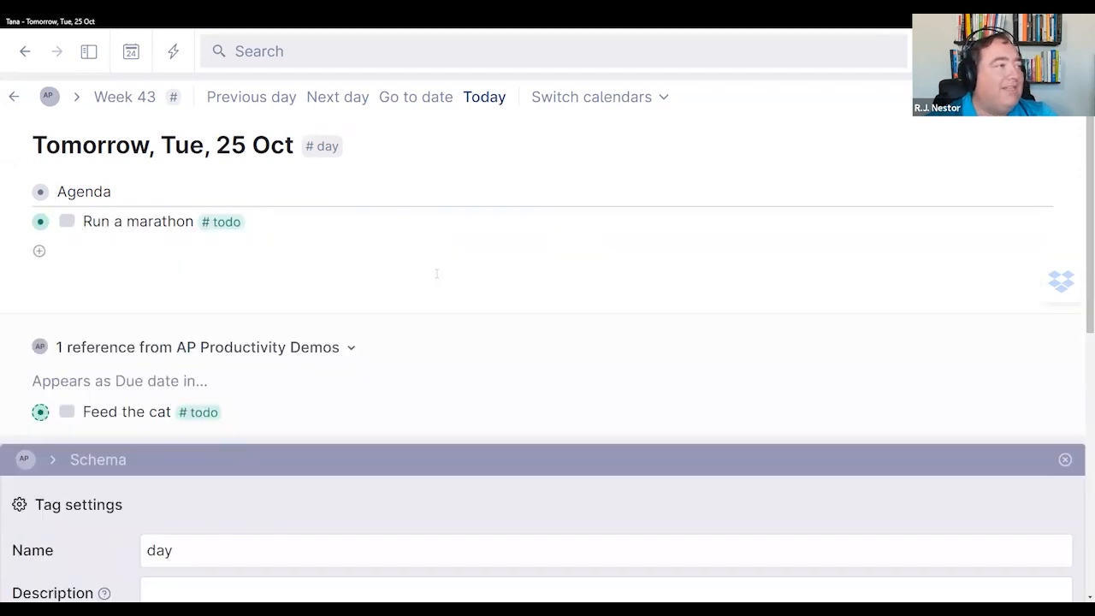
Step: Expand the Agenda on the Tue, 25 Oct page and remove the three task searches nested in it
key("ctrl+z")
key("ctrl+z")
key("Down")
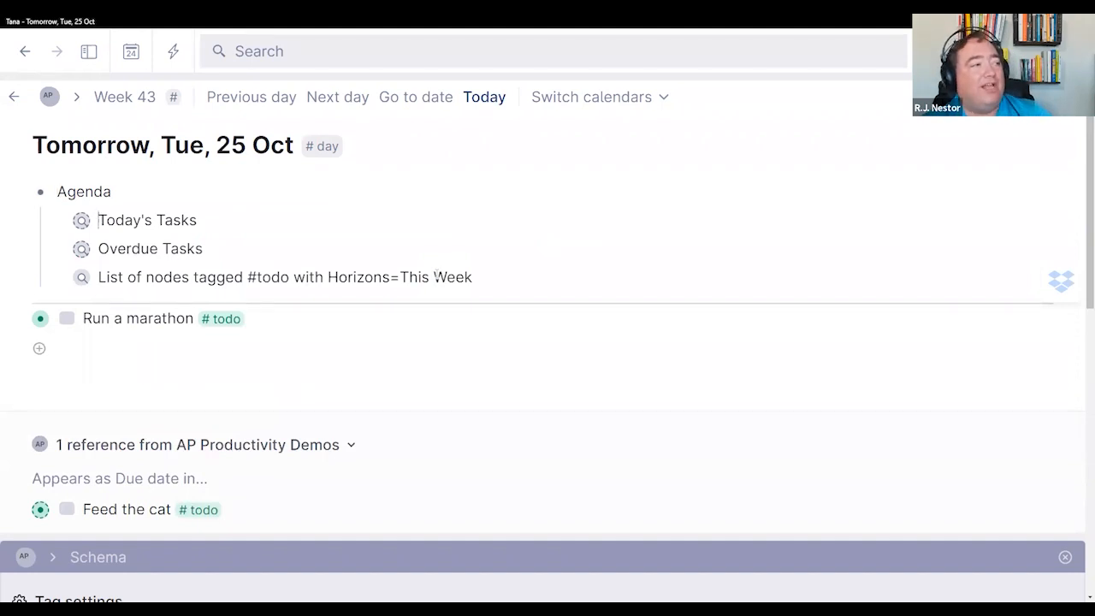
key("ctrl+z")
key("Up")
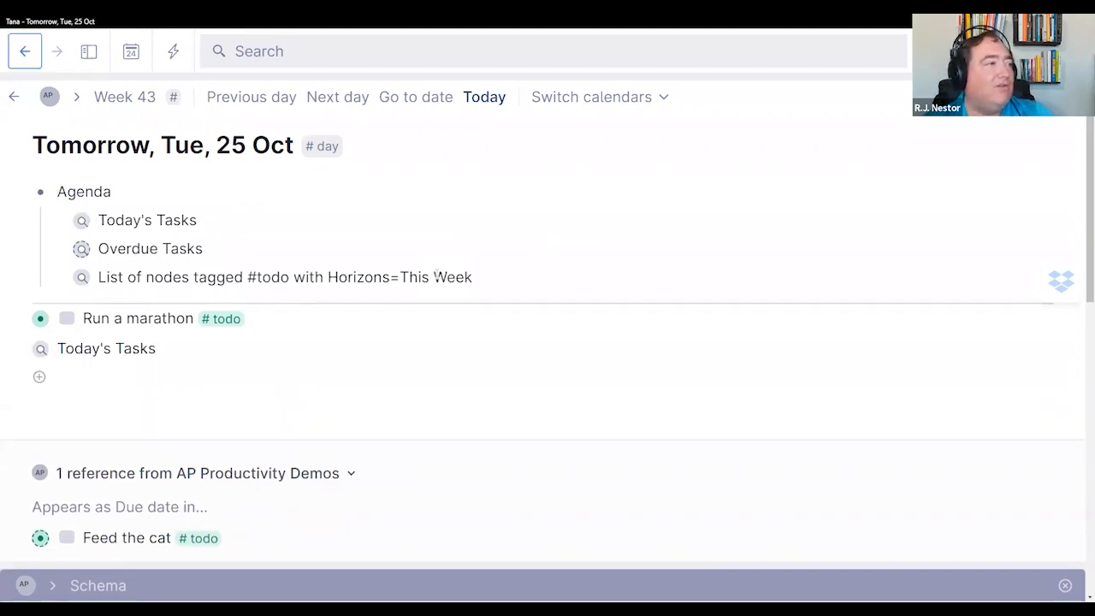
key("ctrl+shift+z")
left_click(217, 220)
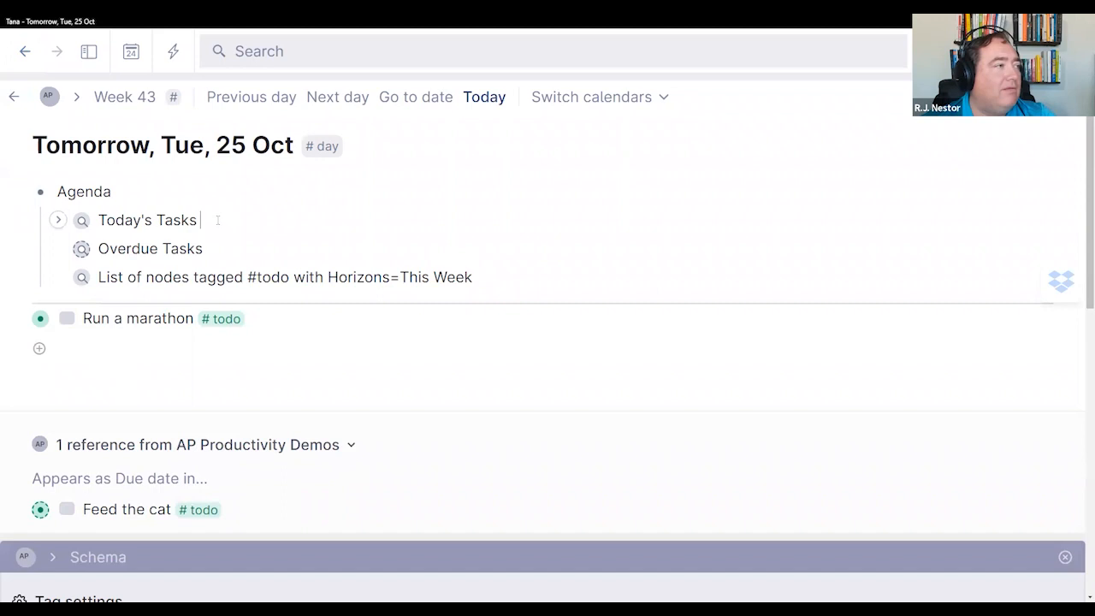
key("ctrl+z")
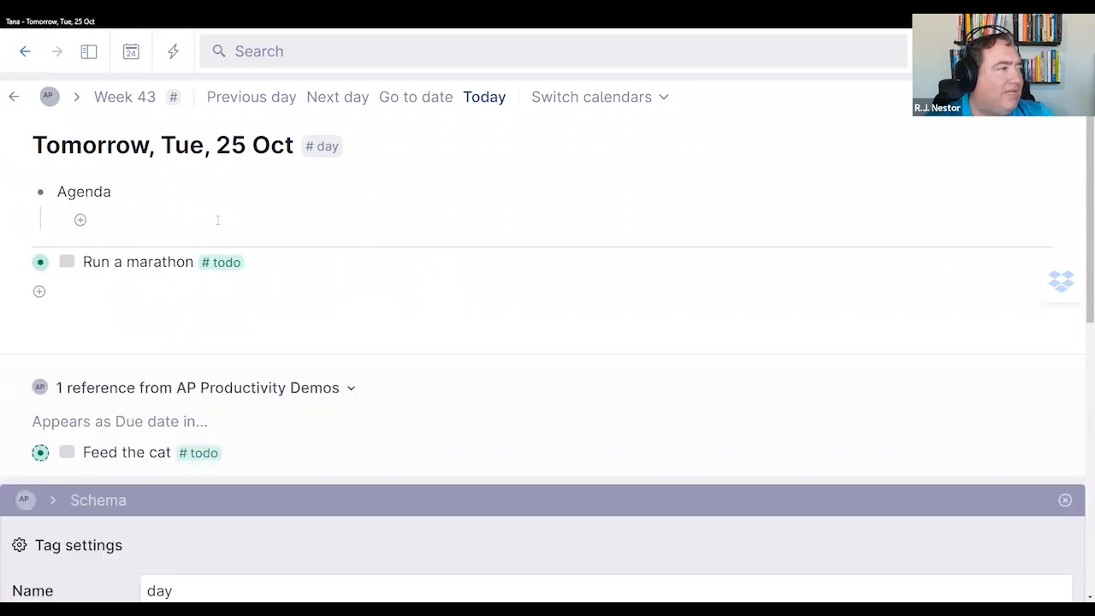
Step: Check which tasks the Today's Tasks search returns in the day tag's default content
scroll(179, 371, "down", 5)
scroll(146, 489, "up", 2)
scroll(135, 482, "down", 2)
left_click(136, 481)
key("ctrl+Down")
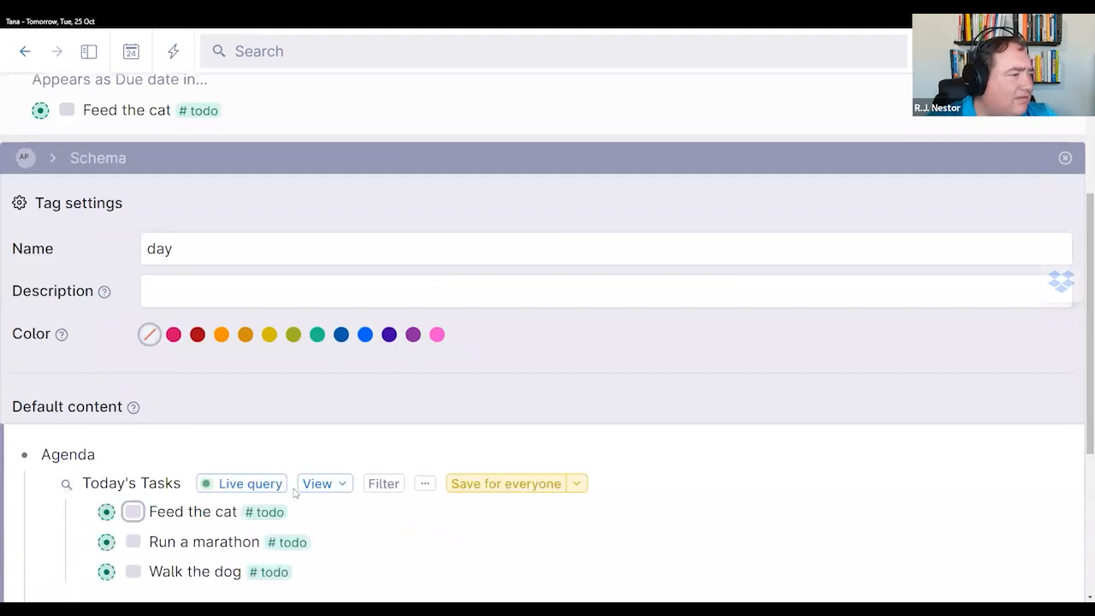
key("ctrl+Up")
scroll(371, 491, "up", 4)
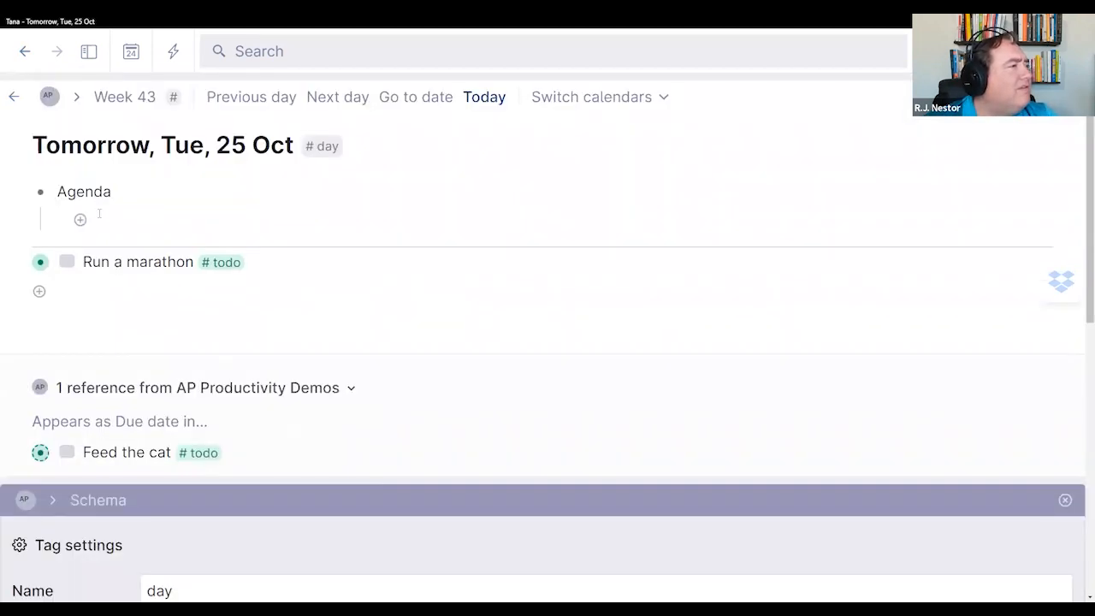
left_click(127, 198)
key("Escape")
key("Escape")
scroll(171, 448, "down", 5)
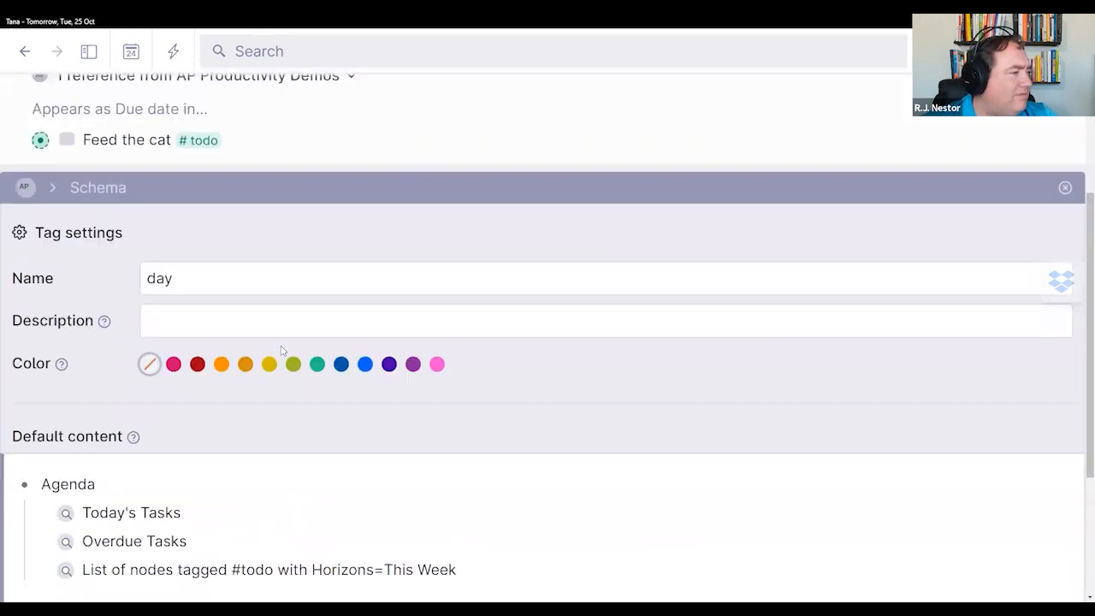
scroll(264, 440, "up", 5)
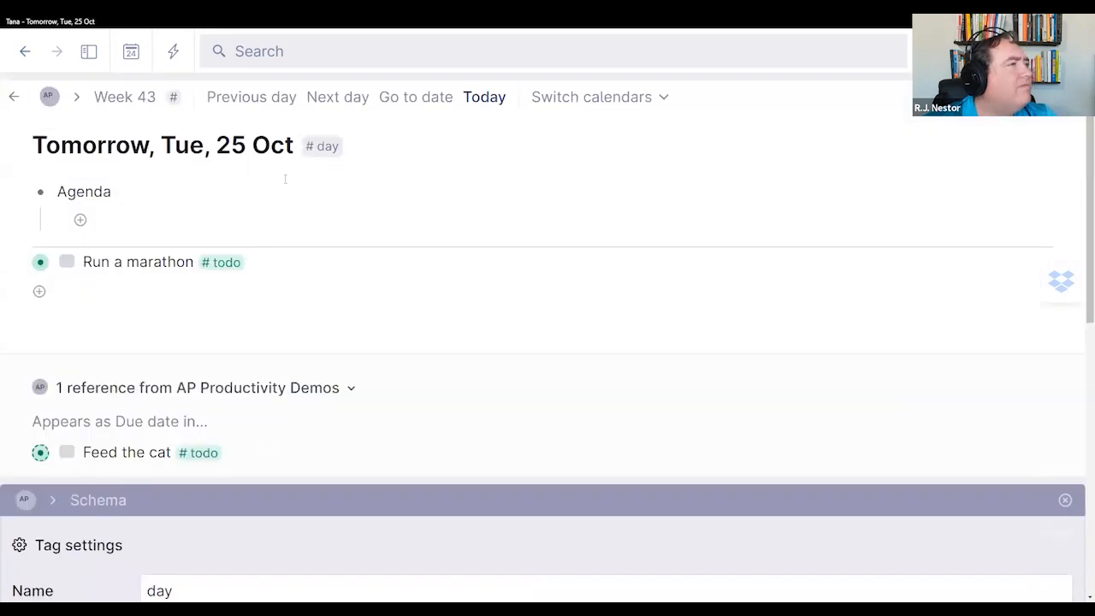
left_click(120, 193)
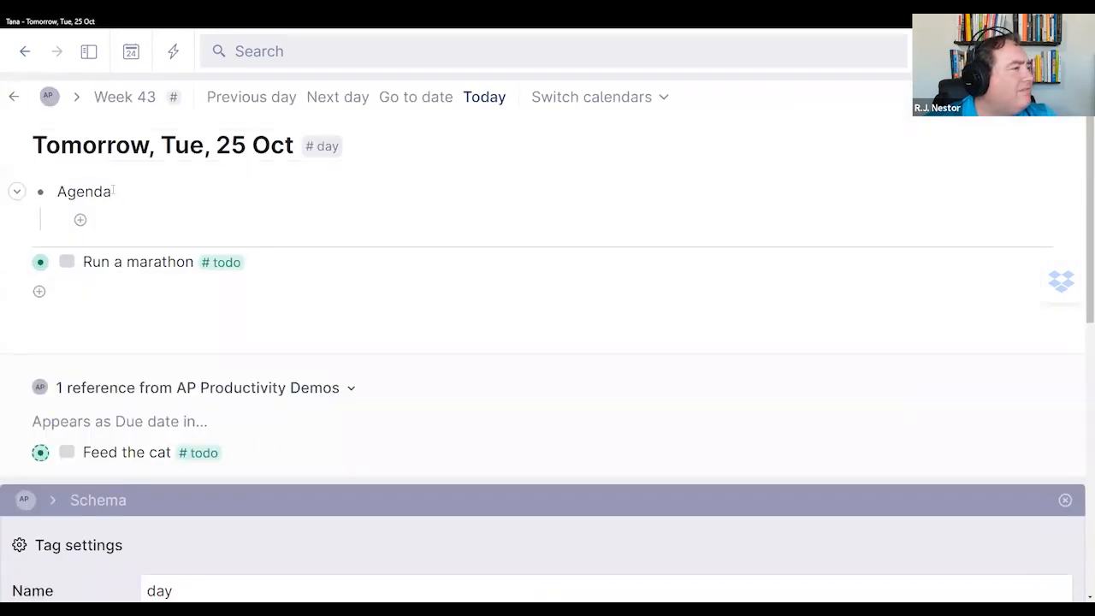
Step: Go to the Wed, 26 Oct page and expand its Agenda and the Today's Tasks search
left_click(339, 97)
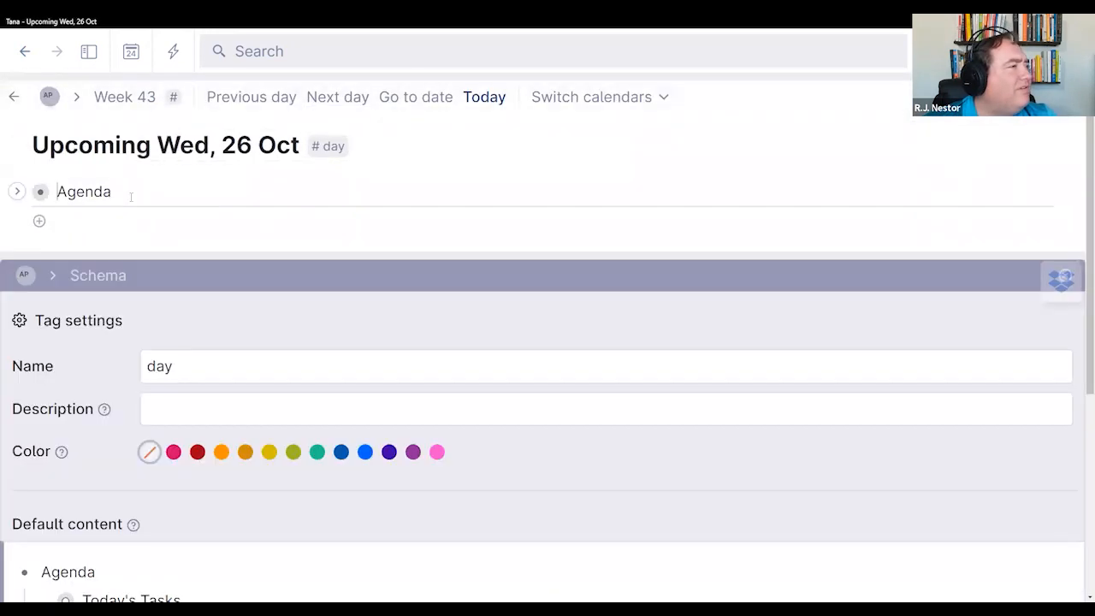
key("ctrl+Down")
key("Down")
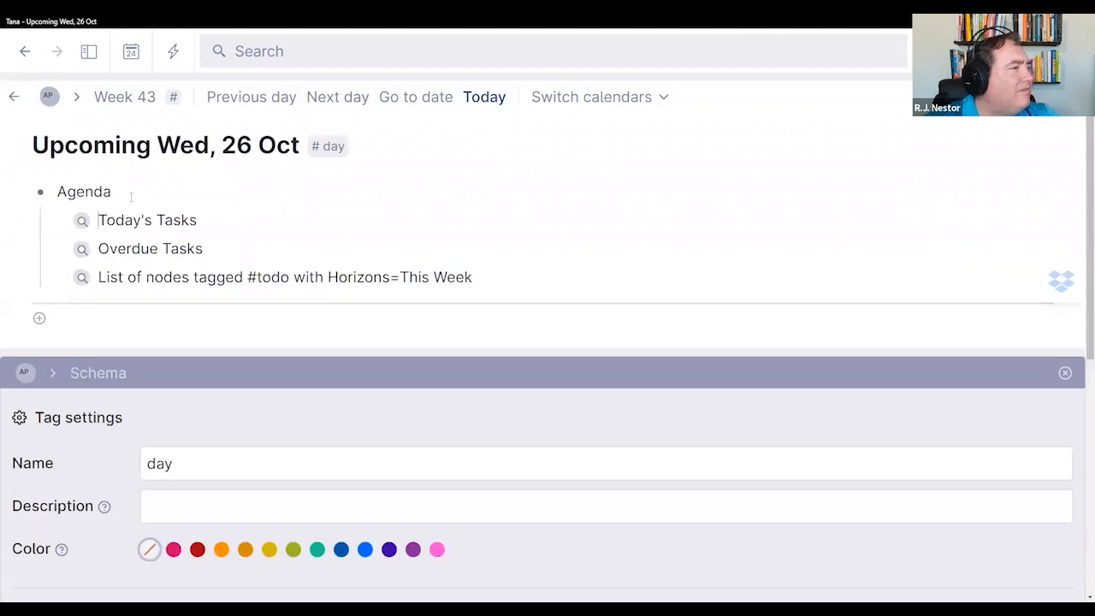
key("ctrl+Down")
scroll(131, 197, "down", 1)
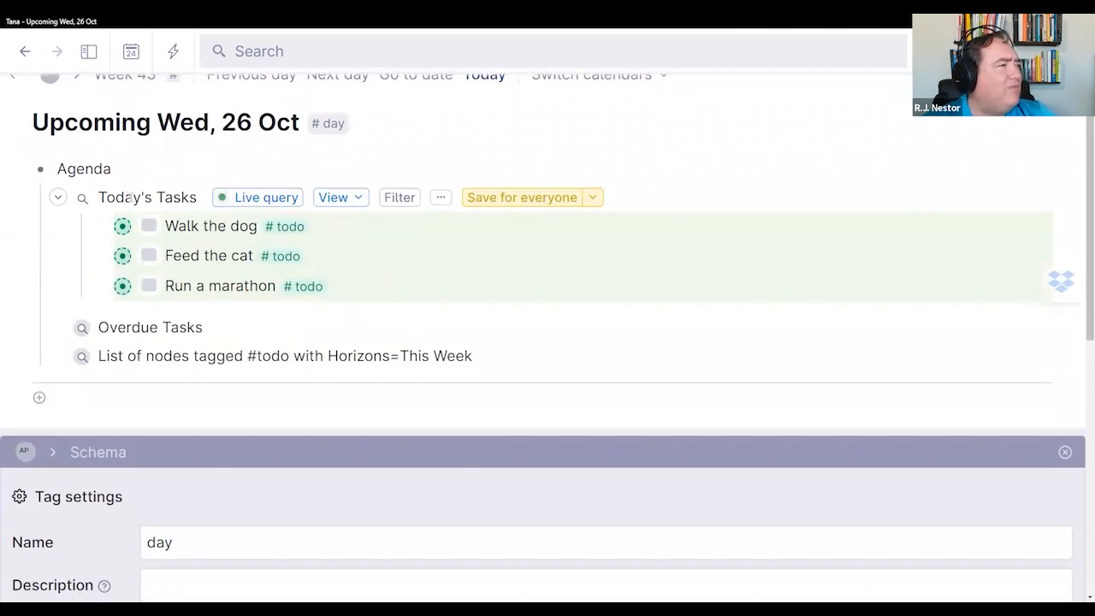
scroll(131, 196, "up", 1)
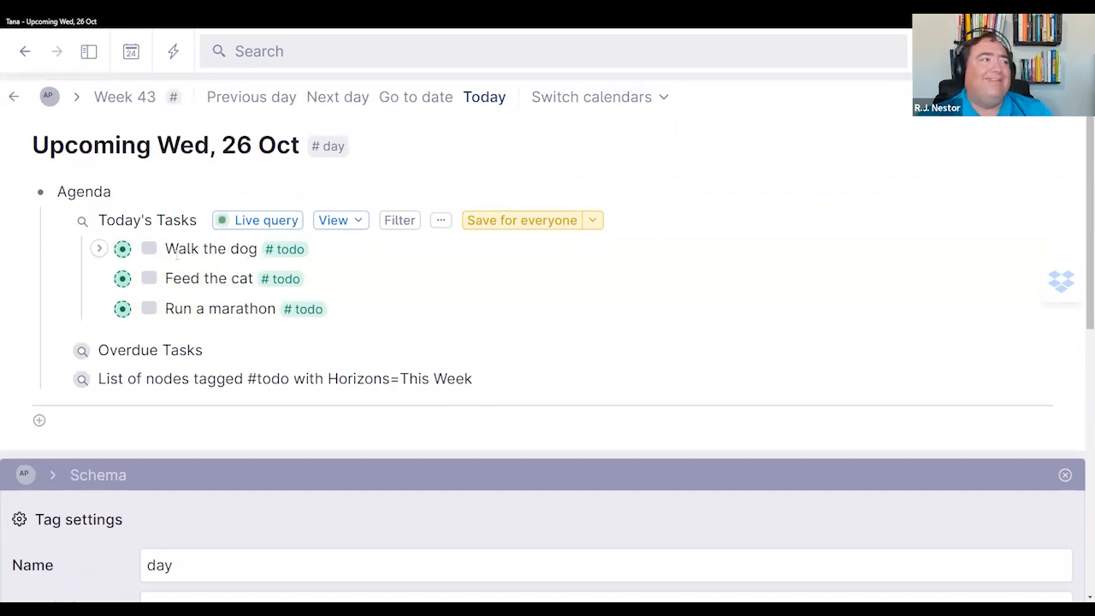
Step: Set the Due date condition of the Today's Tasks search to Tomorrow, Tue, 25 Oct
left_click(266, 221)
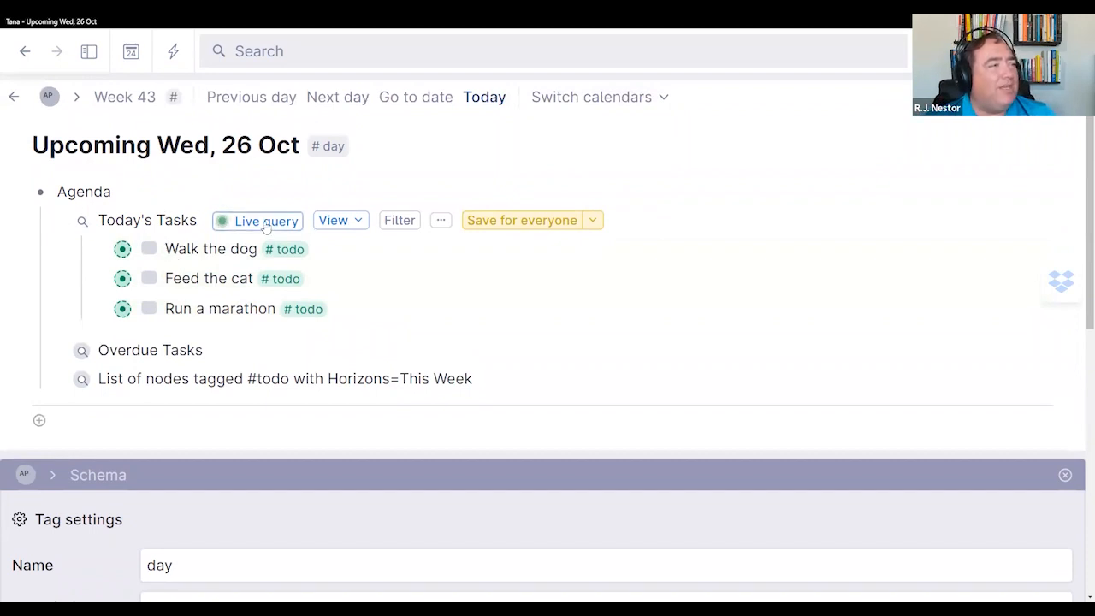
left_click(390, 382)
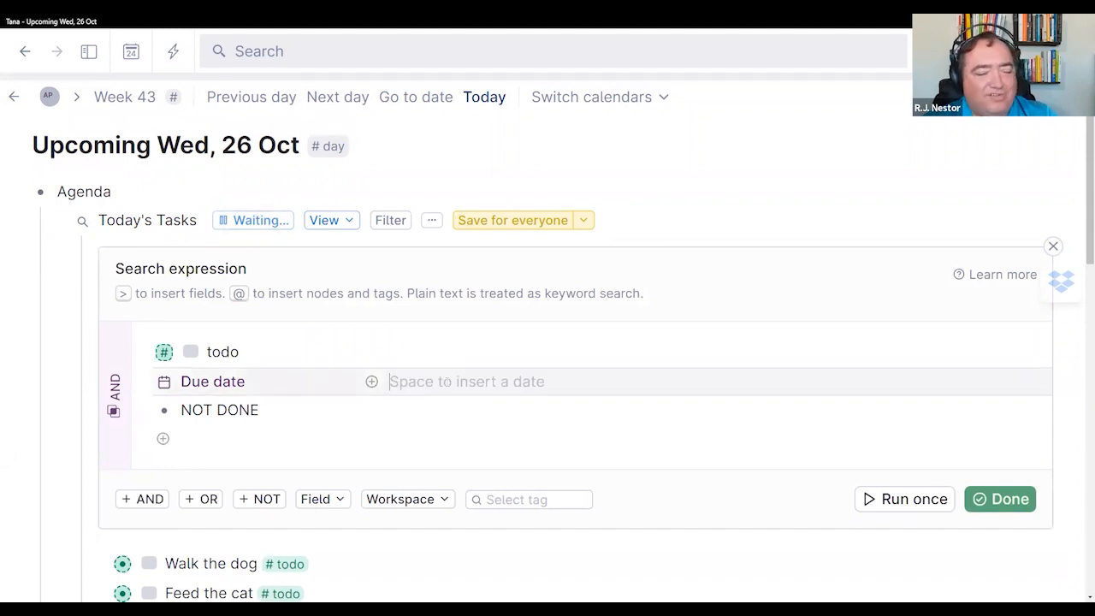
type("@")
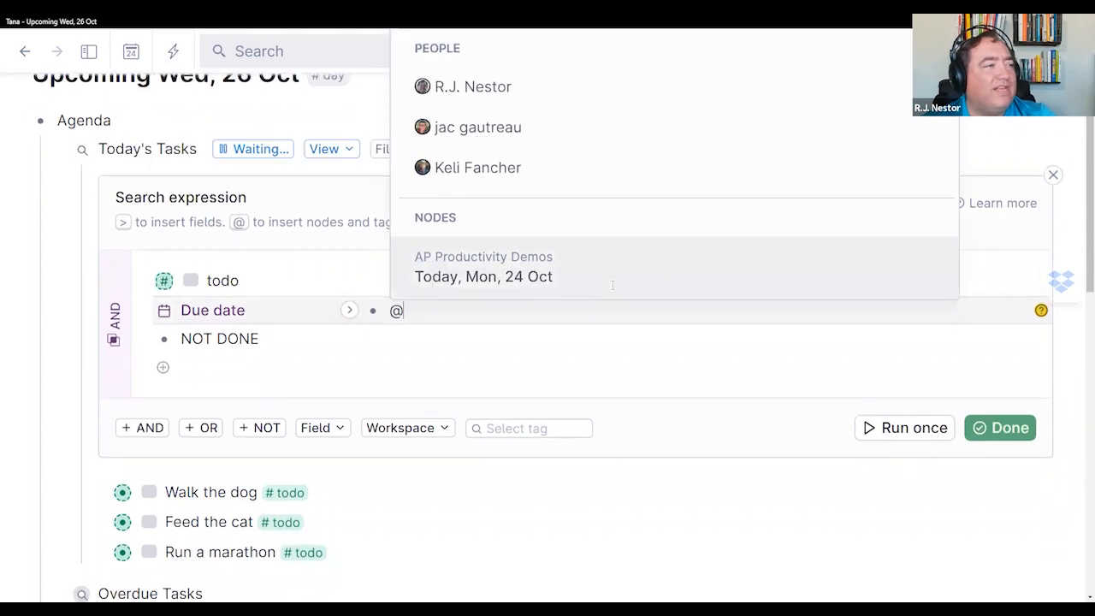
type("tom")
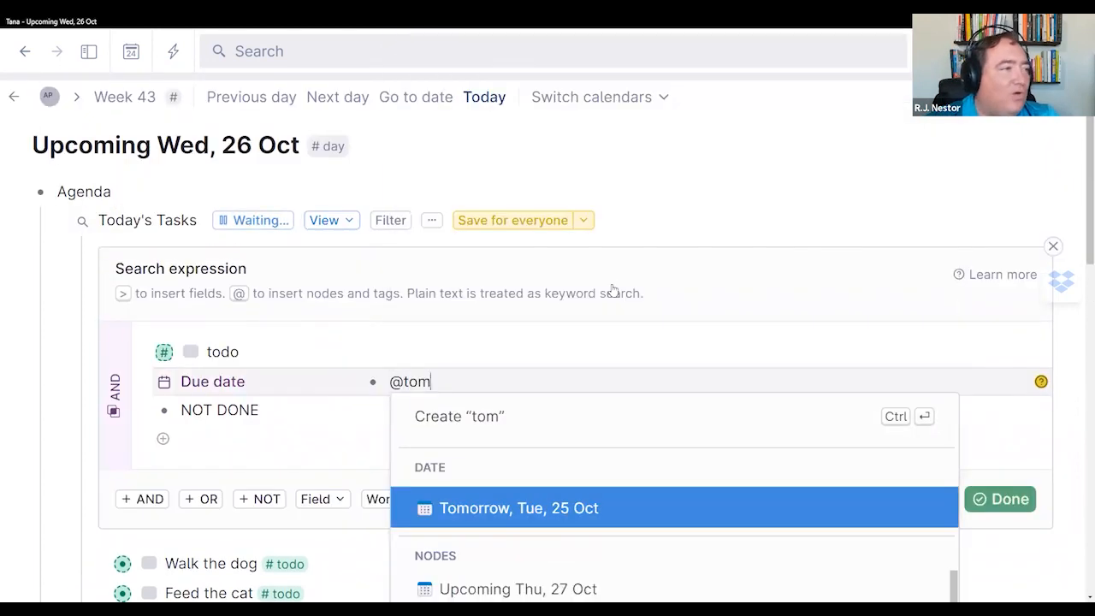
left_click(608, 168)
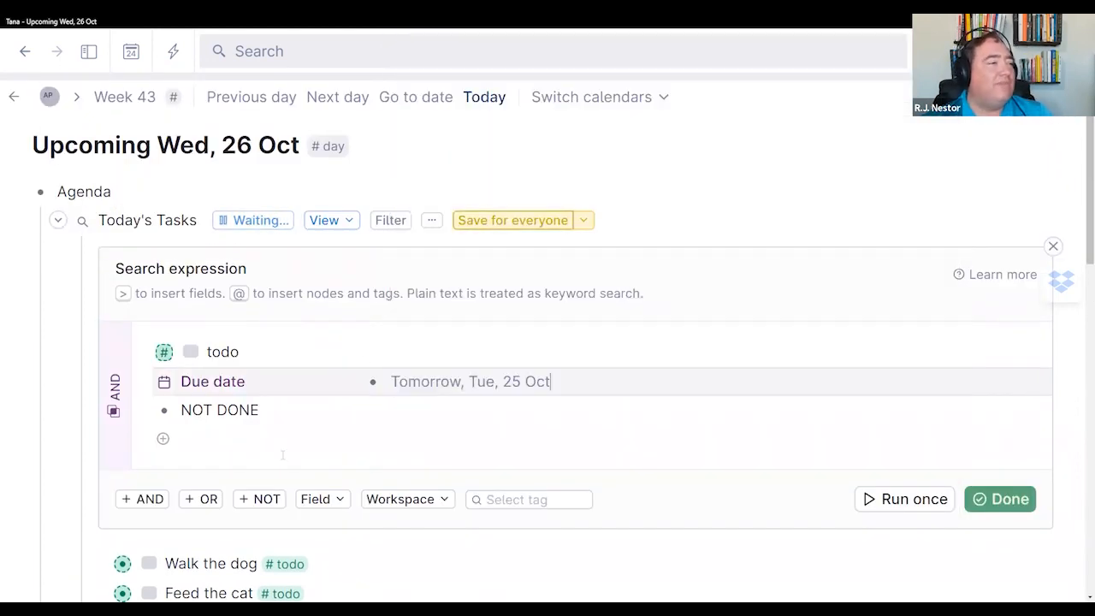
left_click(1000, 499)
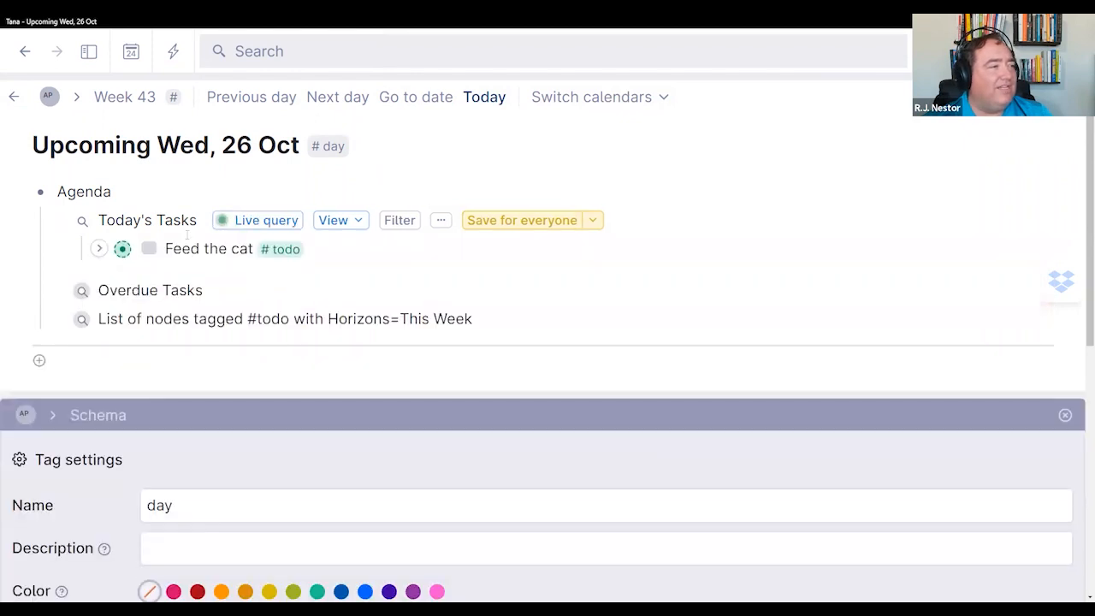
Step: Expand the Horizons=This Week search and add references to Feed the cat and Walk the dog directly under the Agenda
left_click(58, 320)
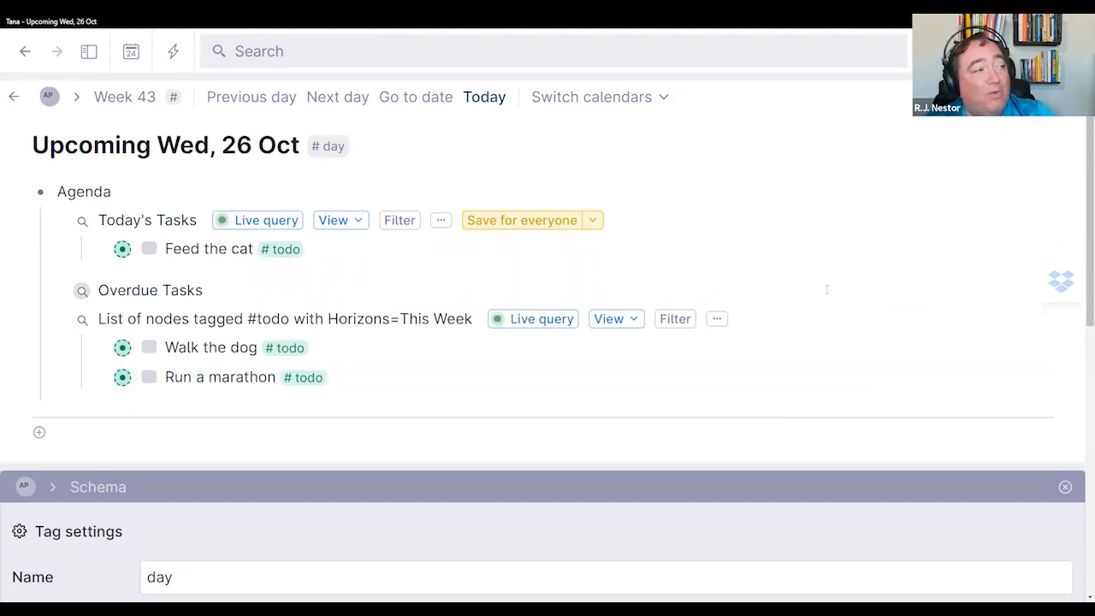
key("Escape")
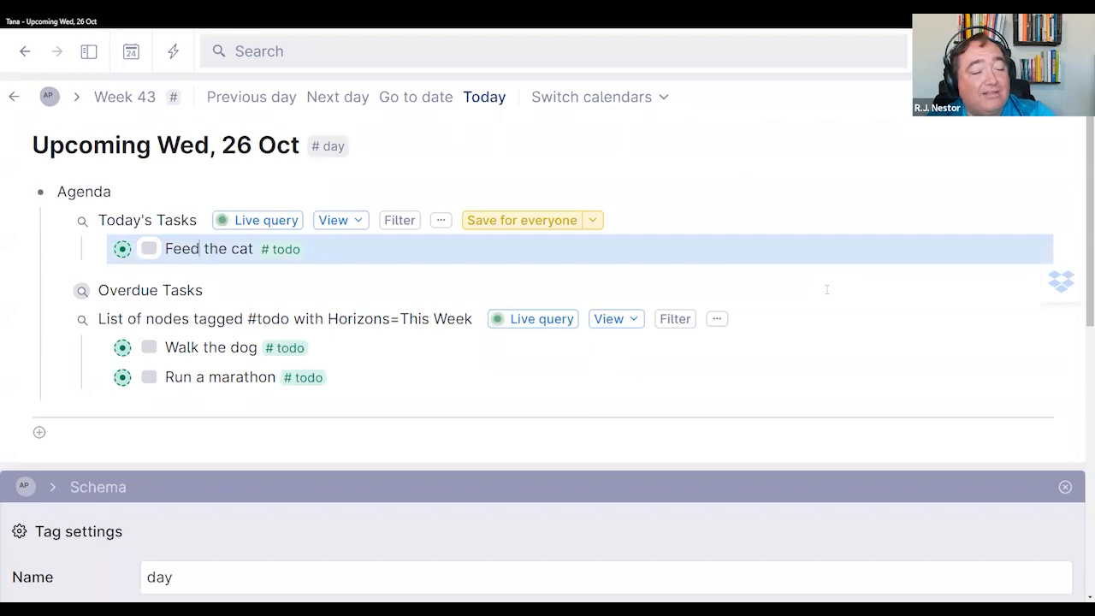
key("shift+Tab")
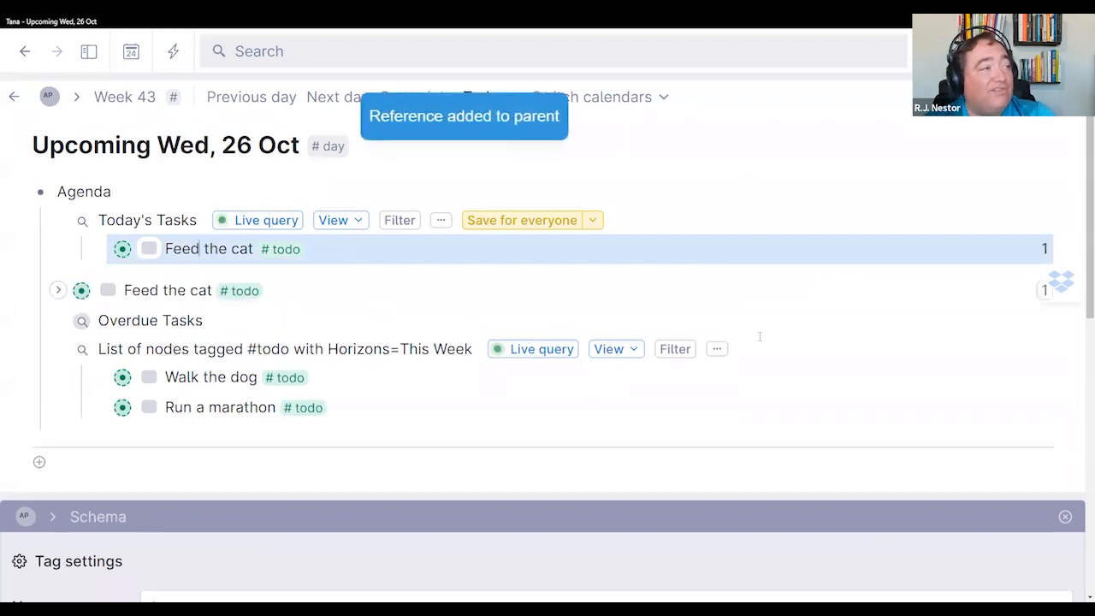
left_click(219, 377)
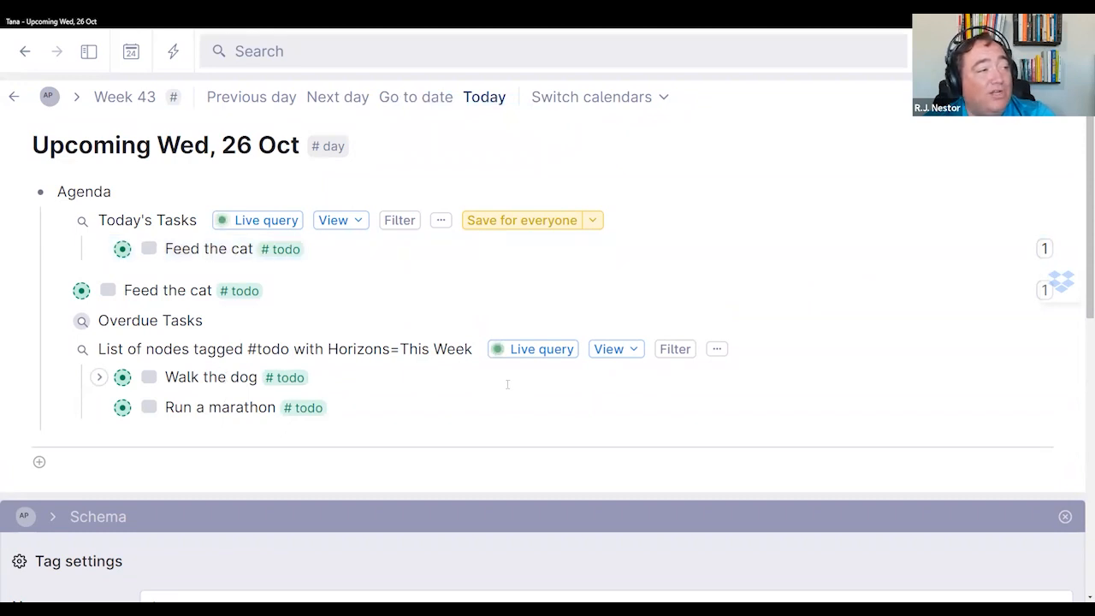
key("shift+Tab")
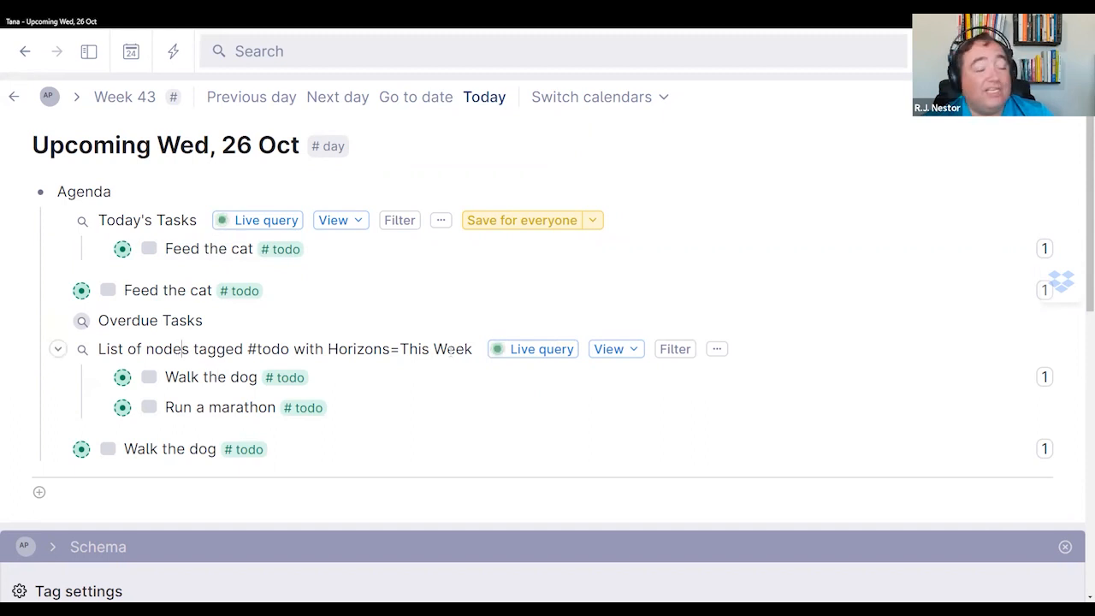
Step: Delete the Overdue Tasks, Horizons=This Week and Today's Tasks searches from the Agenda, keeping the two task references
key("ctrl+Up")
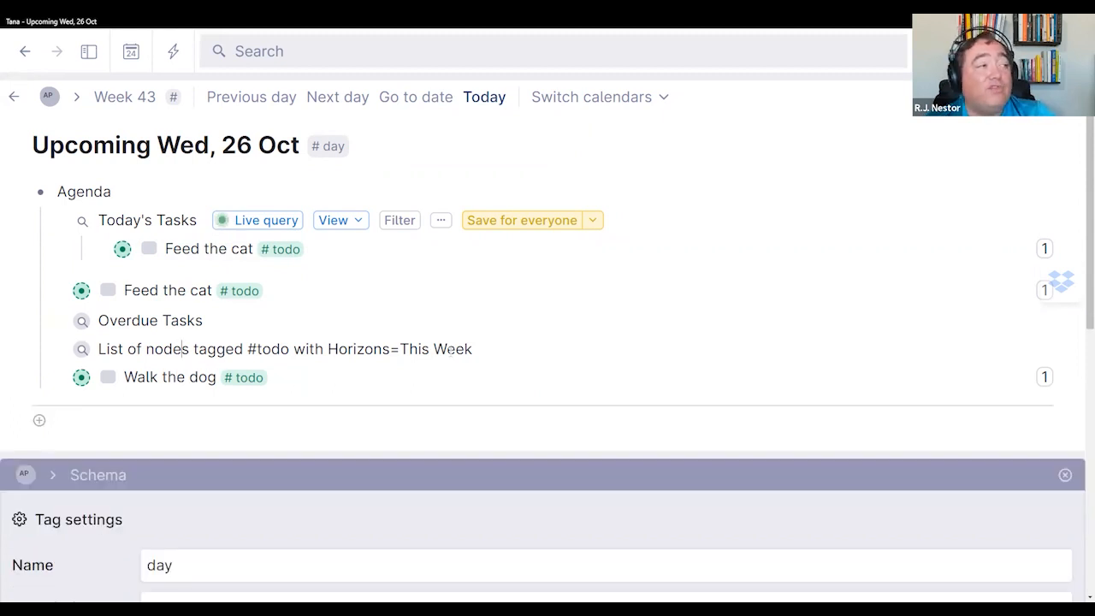
key("shift+Up")
key("shift+Up")
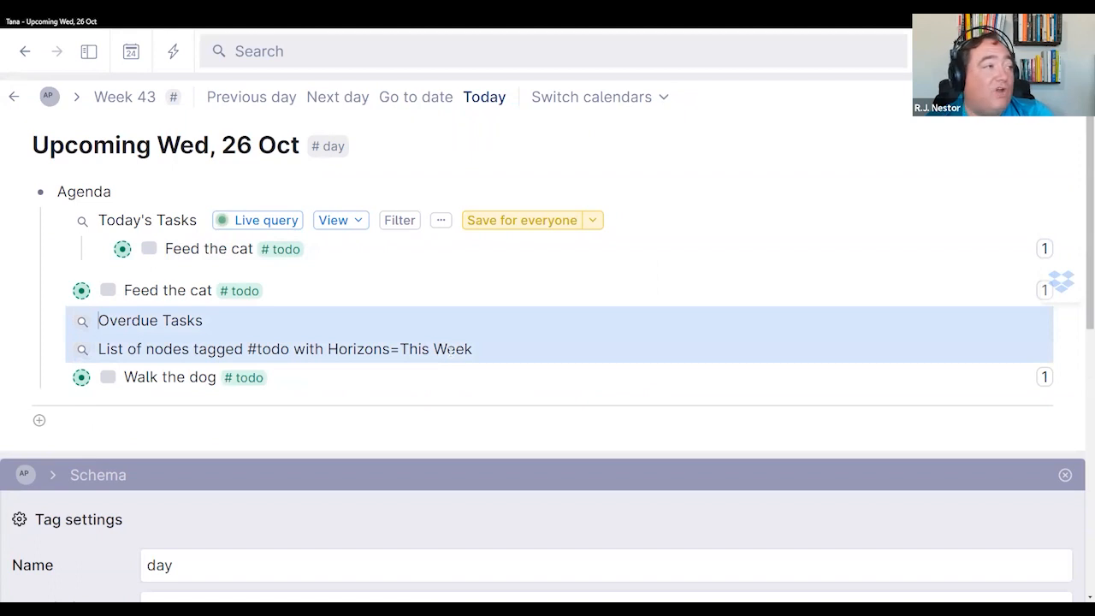
key("Delete")
key("Up")
key("Up")
key("Up")
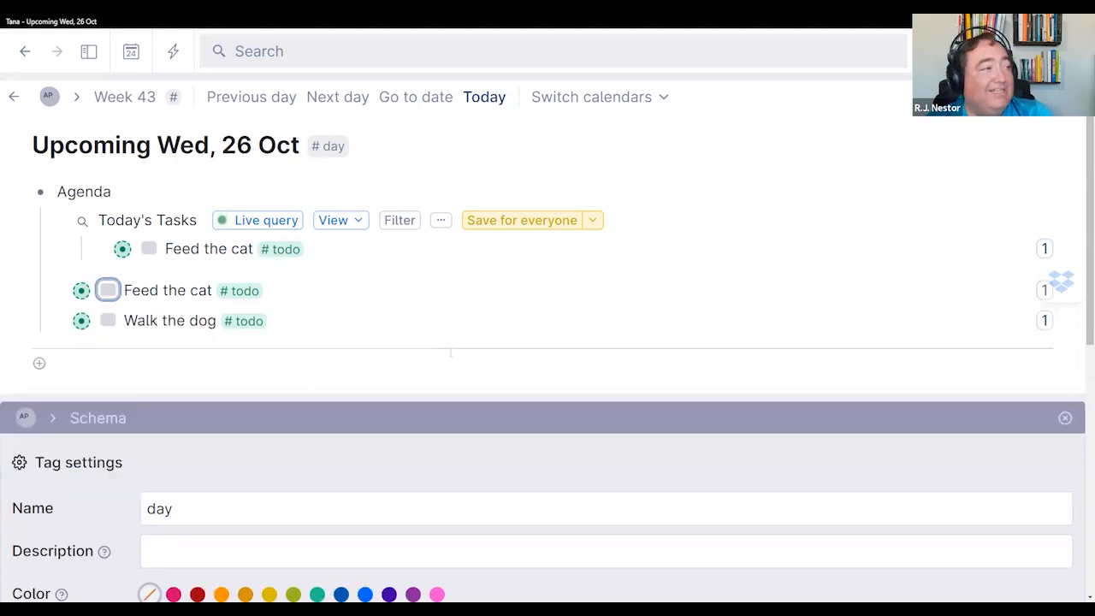
key("shift+Up")
key("Delete")
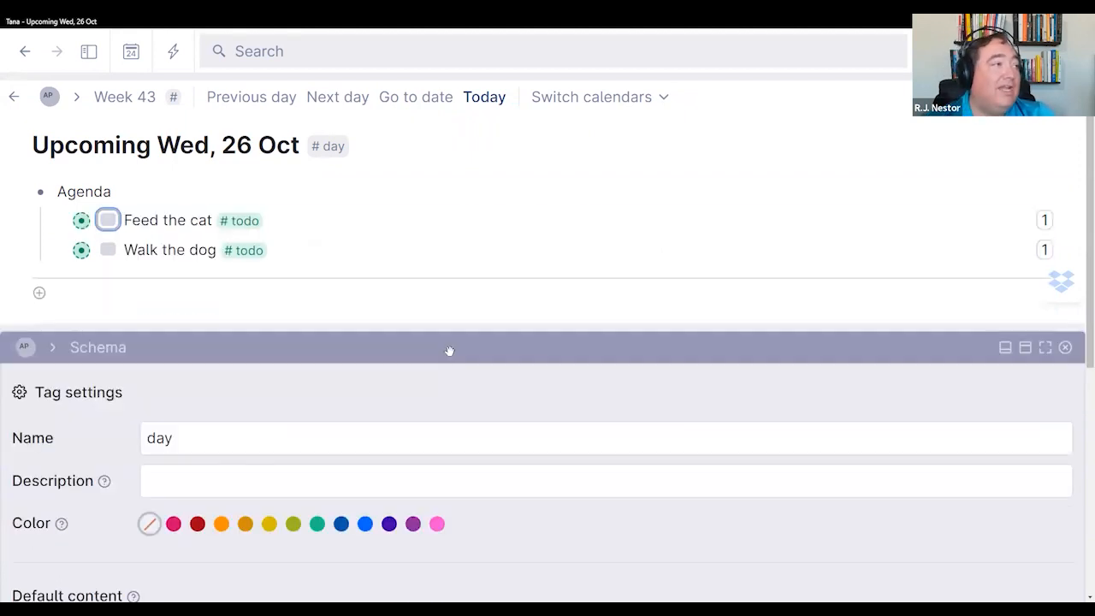
Step: Expand the Feed the cat reference under the Agenda to view its fields
left_click(388, 292)
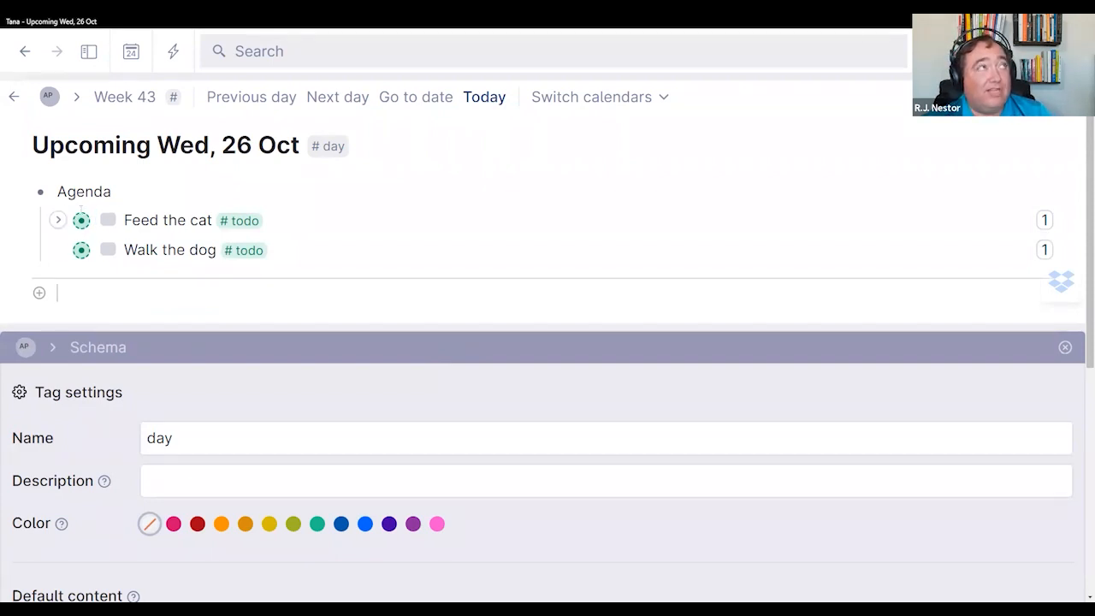
left_click(59, 222)
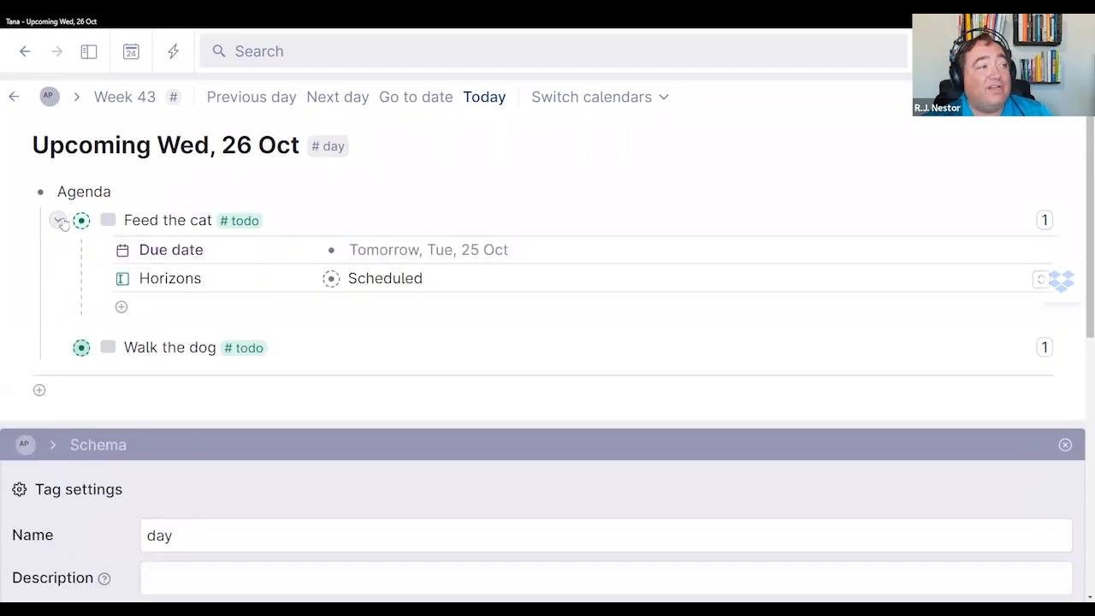
Step: Check the Due date and Horizons fields of the Walk the dog and Feed the cat references, leaving both collapsed
left_click(59, 222)
left_click(58, 249)
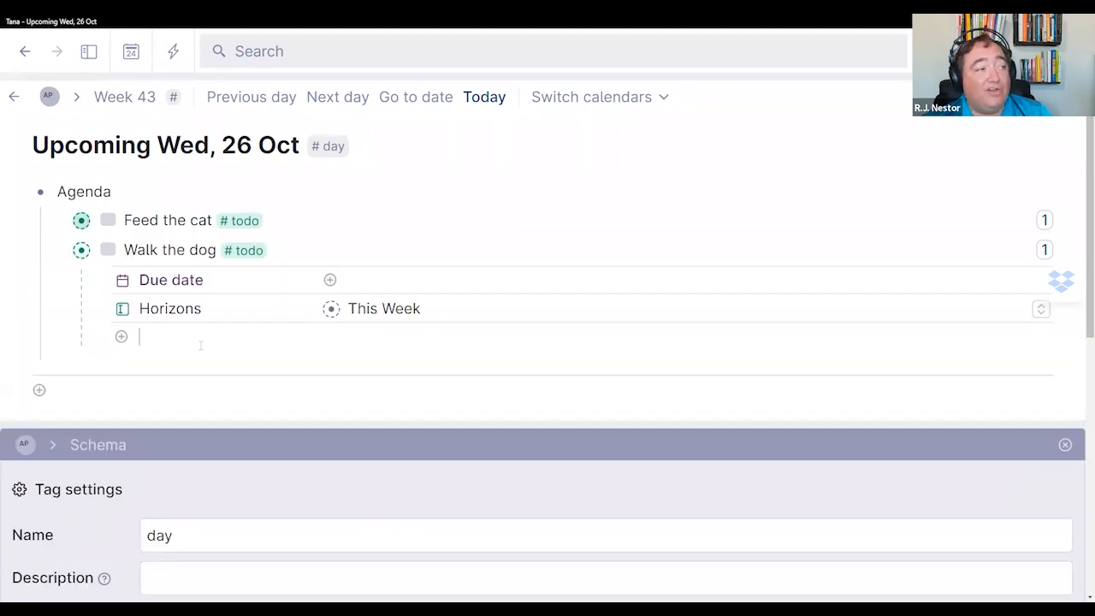
left_click(57, 253)
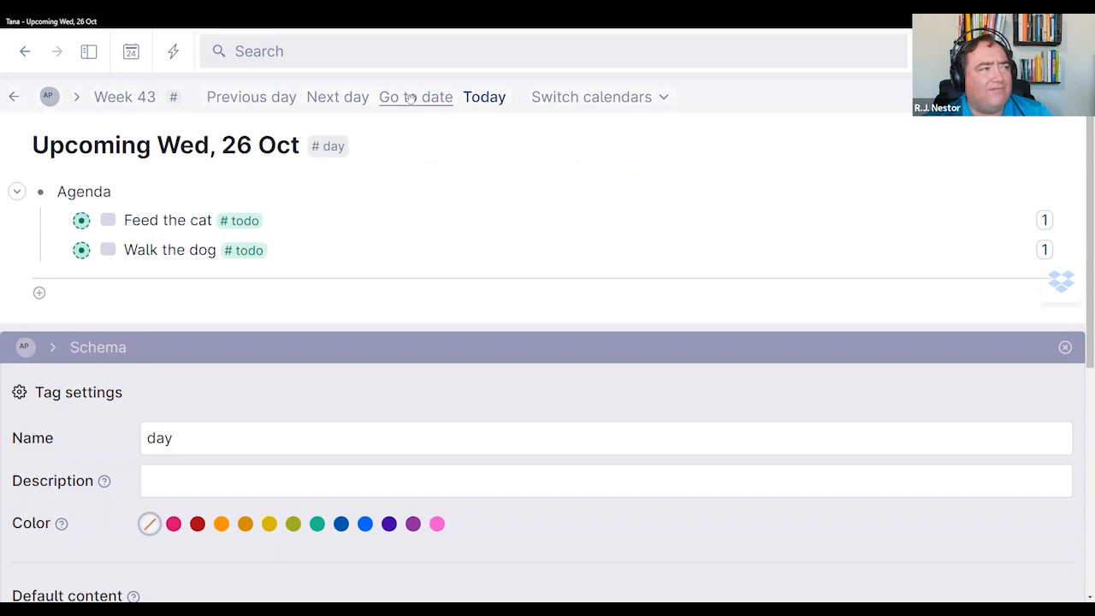
left_click(58, 221)
left_click(57, 219)
left_click(59, 249)
left_click(59, 249)
left_click(59, 249)
left_click(59, 249)
left_click(59, 221)
left_click(58, 221)
scroll(431, 478, "down", 1)
scroll(431, 477, "up", 1)
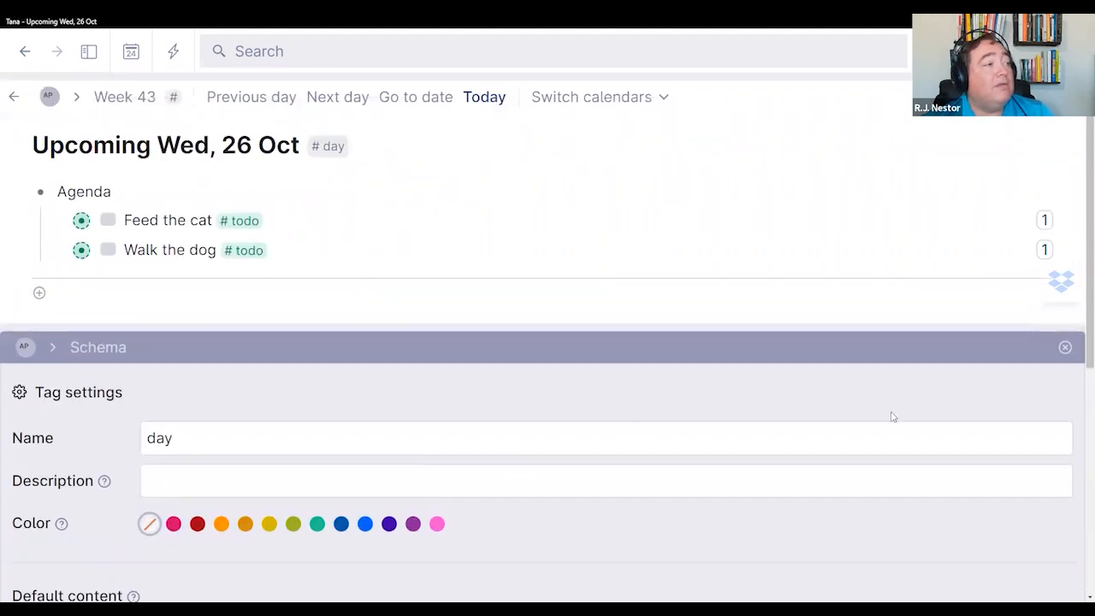
Step: Close the day tag's settings
left_click(1065, 348)
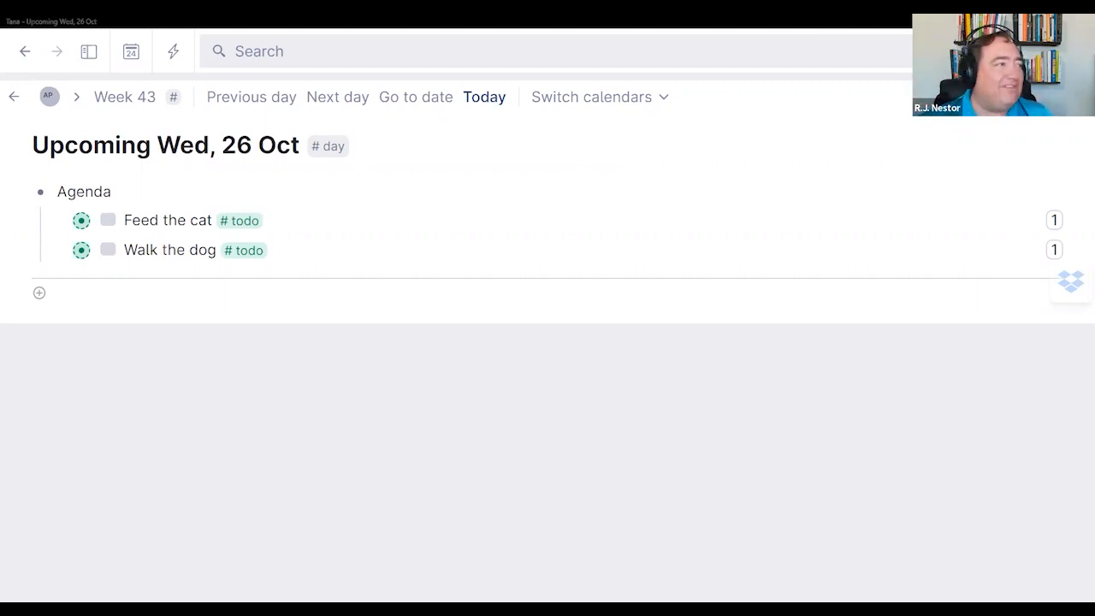
Step: Move the Walk the dog reference above Feed the cat in the Agenda and back down again
left_click(179, 244)
key("ctrl+shift+Up")
key("ctrl+shift+Down")
key("Escape")
key("Escape")
key("Down")
key("ctrl+shift+Up")
key("ctrl+shift+Down")
key("Escape")
left_click(179, 245)
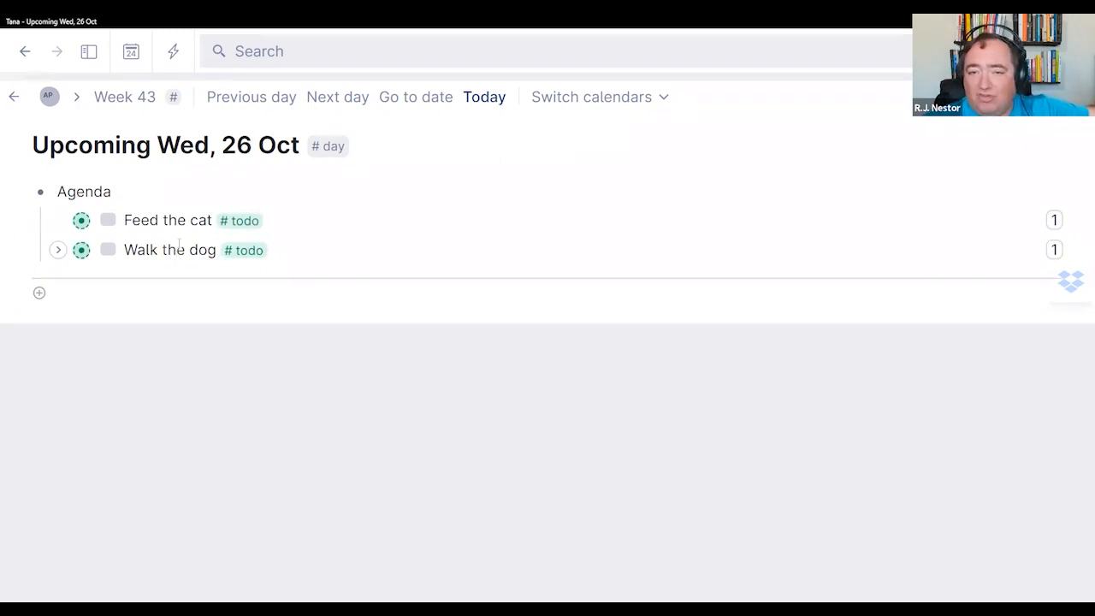
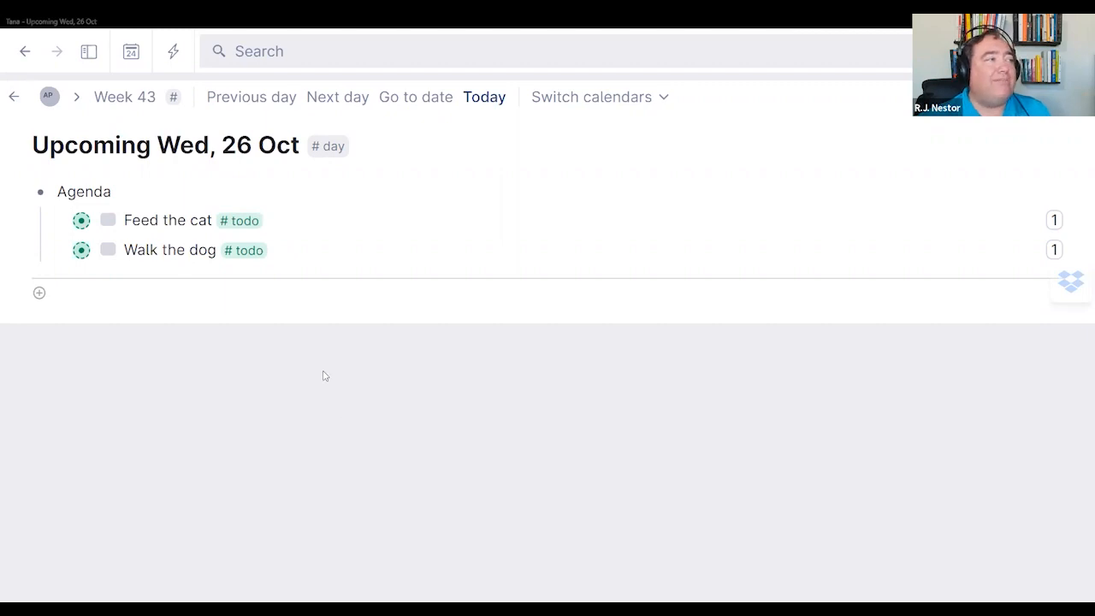
Step: Add a node named Capture & Dispatch below the Agenda and tag it with a new supertag called bin
left_click(165, 297)
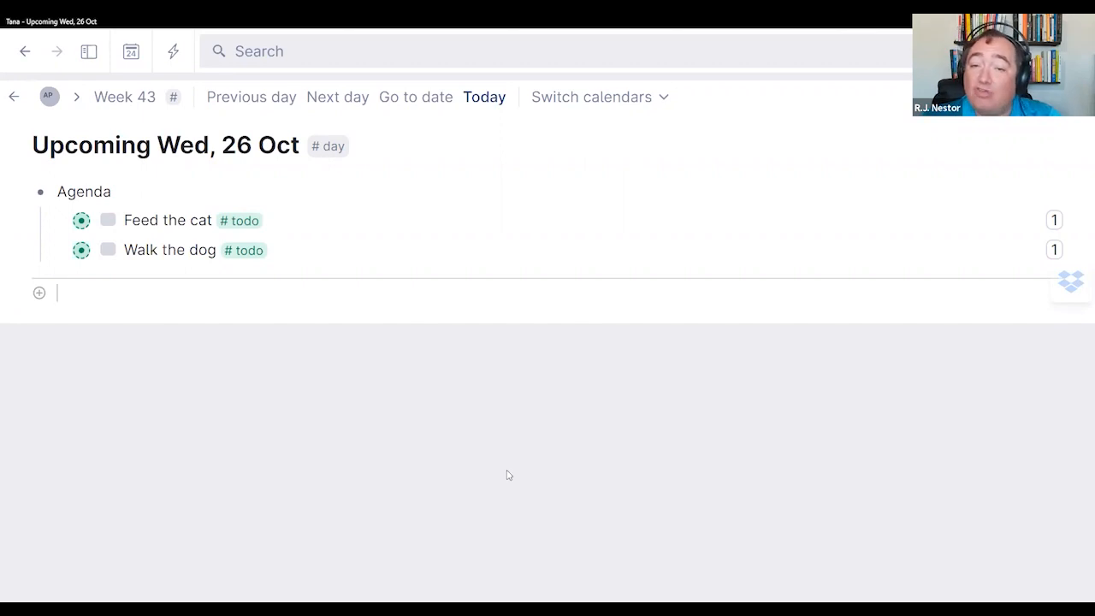
type("#")
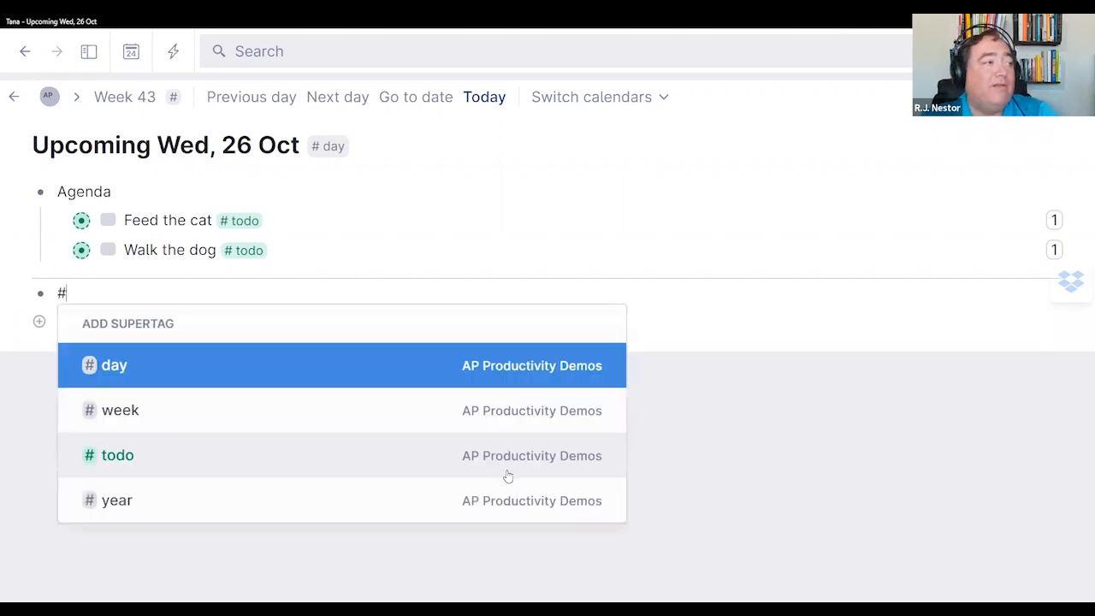
type("bin")
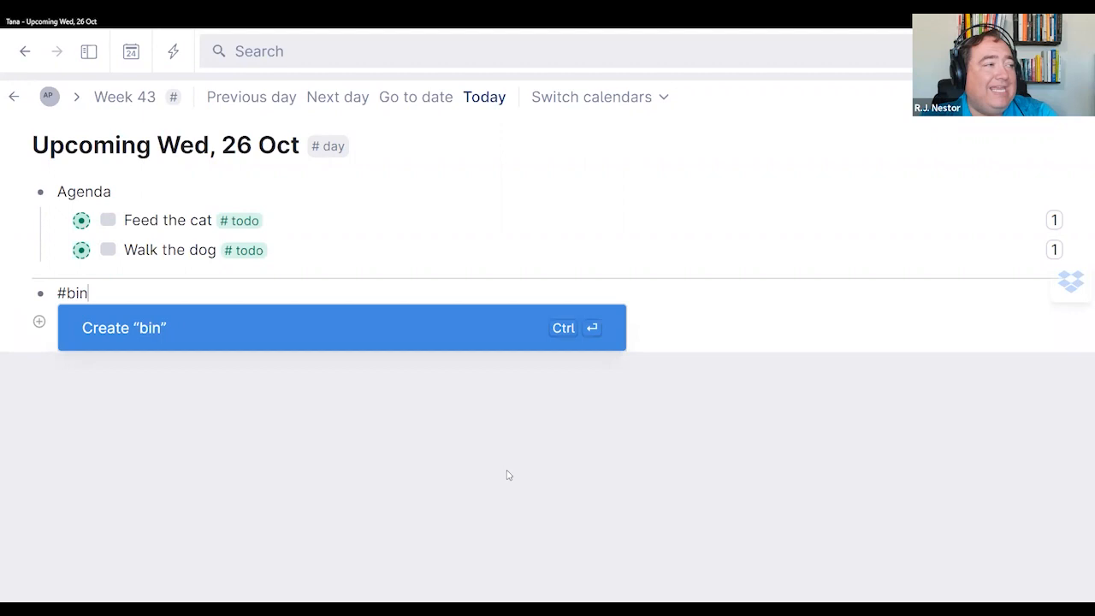
key("ctrl+Return")
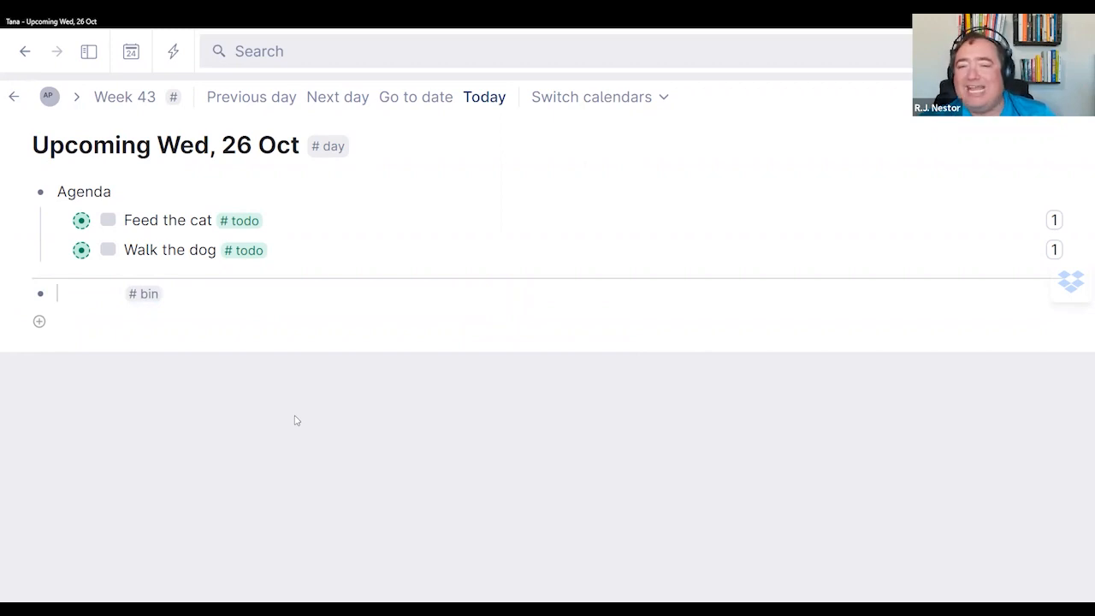
type("Capture & Dispatch")
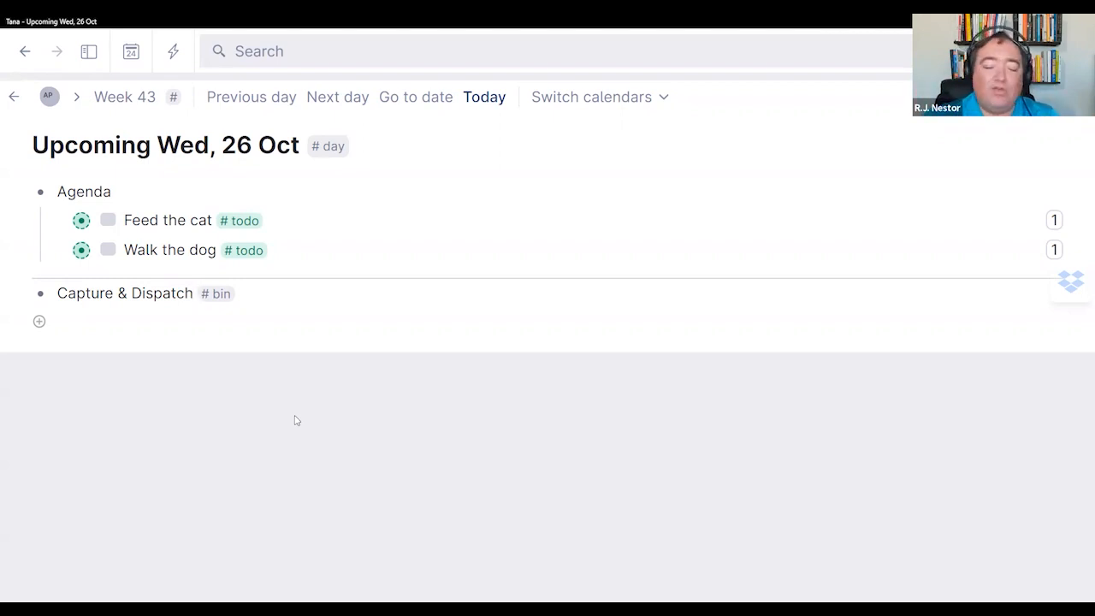
Step: Add Home & Auto and Work tasks nodes below Capture & Dispatch, each tagged with #bin
key("Return")
type("Home & Auto#bi")
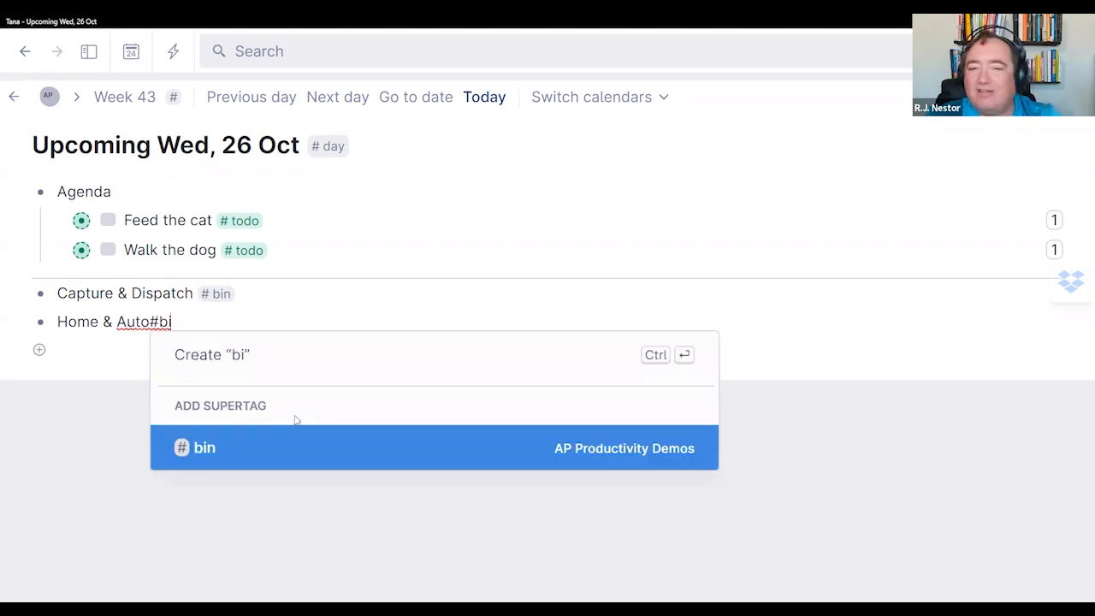
key("Return")
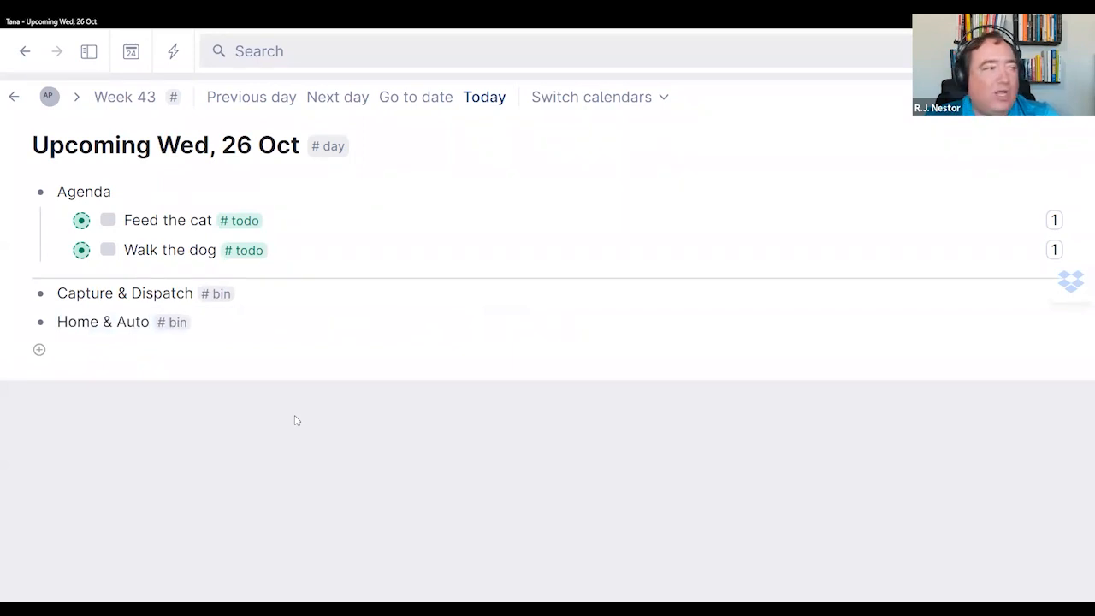
key("Return")
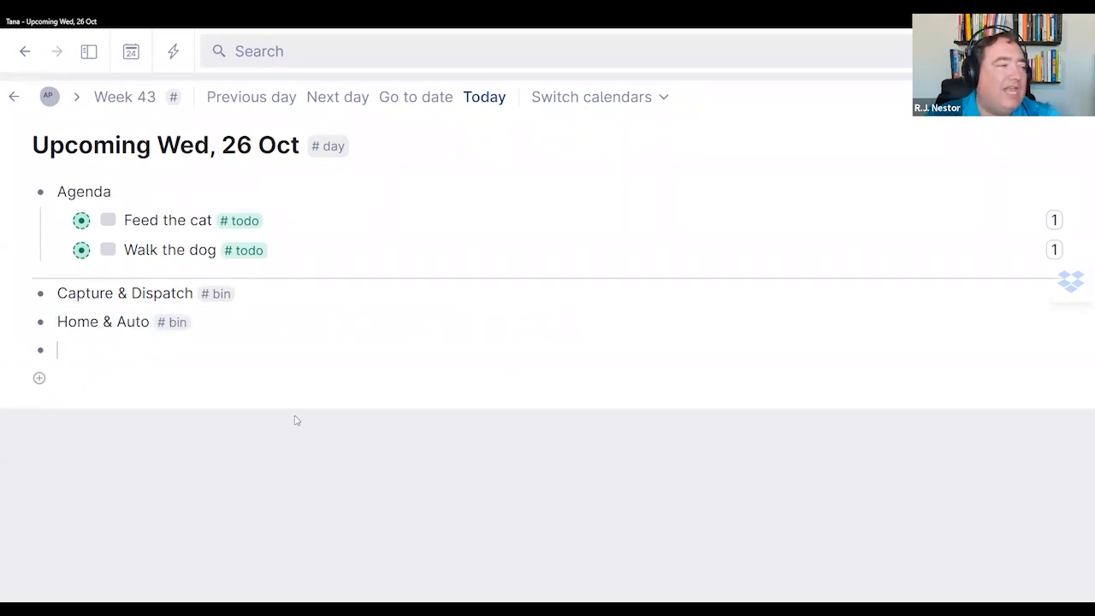
type("W")
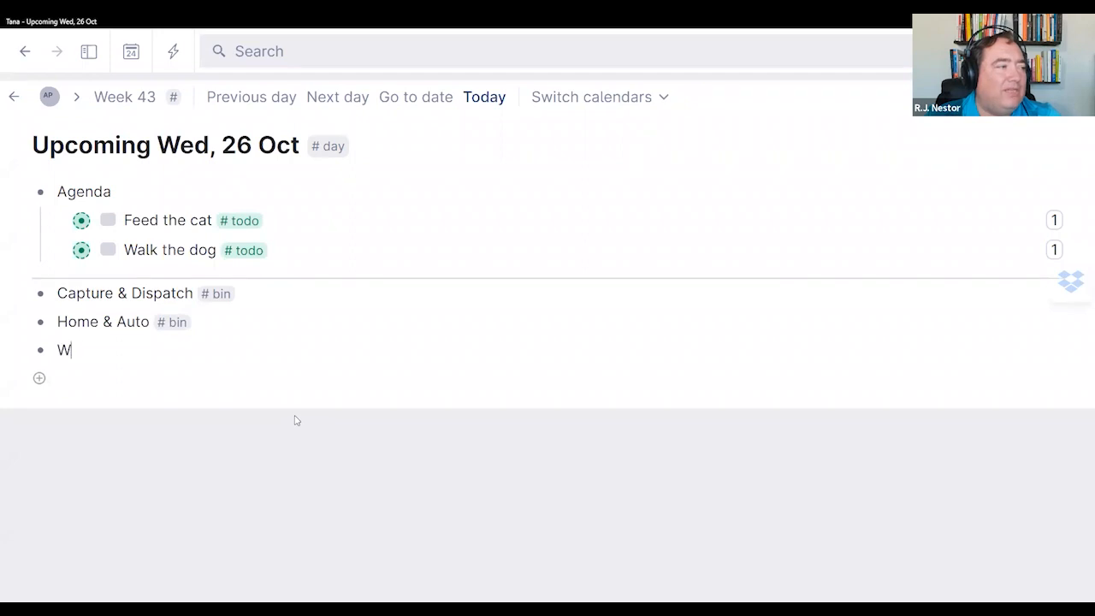
type("ork tasks # bin")
key("Return")
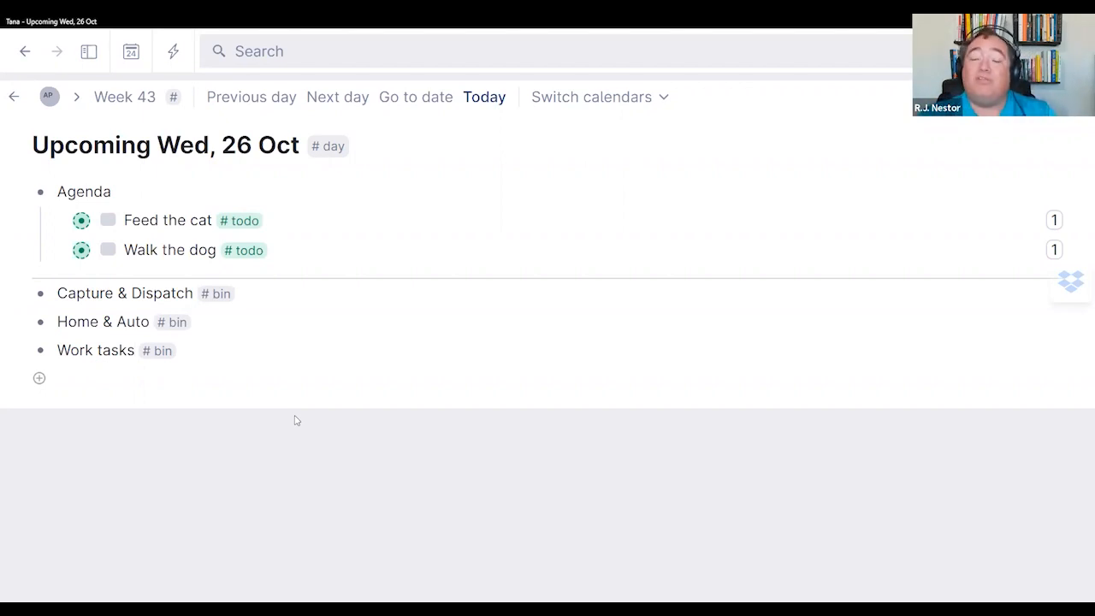
Step: Open the #todo tag's configuration and create a new field named List in its default content
left_click(249, 251)
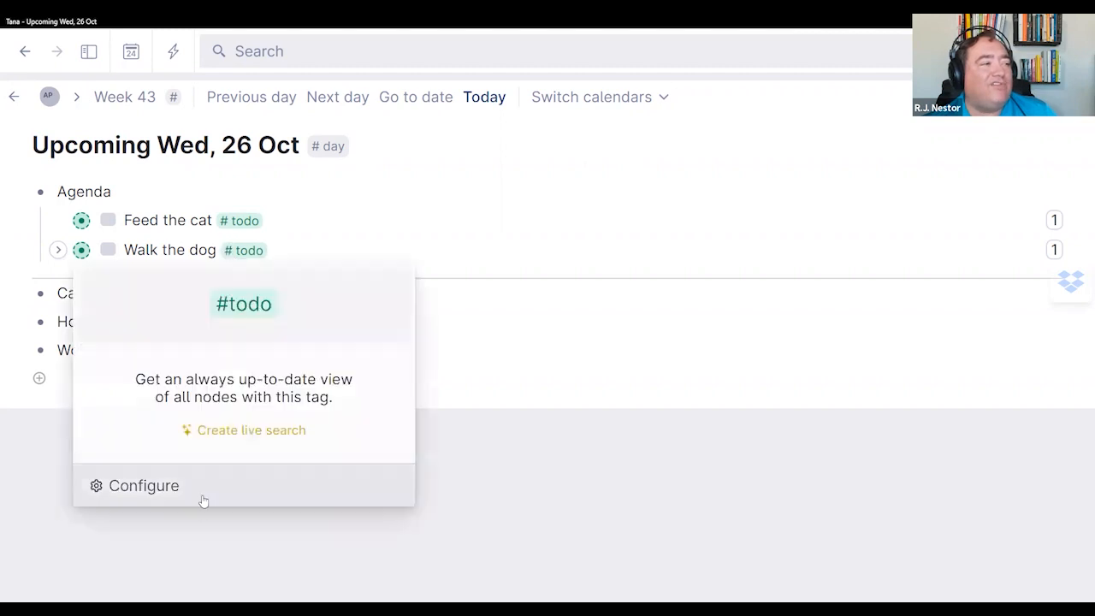
left_click(144, 486)
scroll(329, 401, "down", 5)
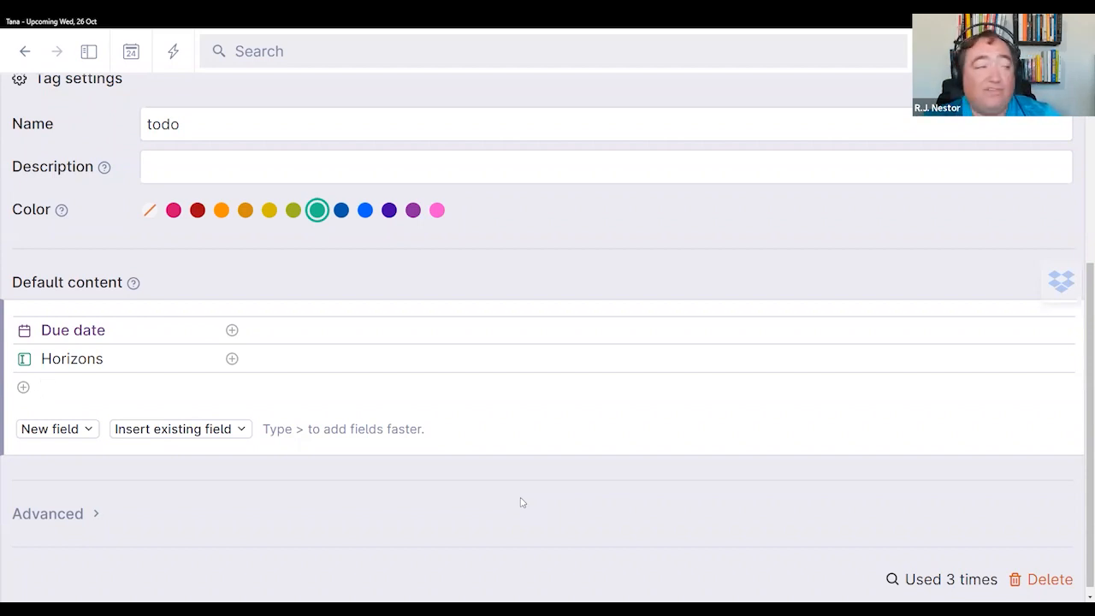
type(">List")
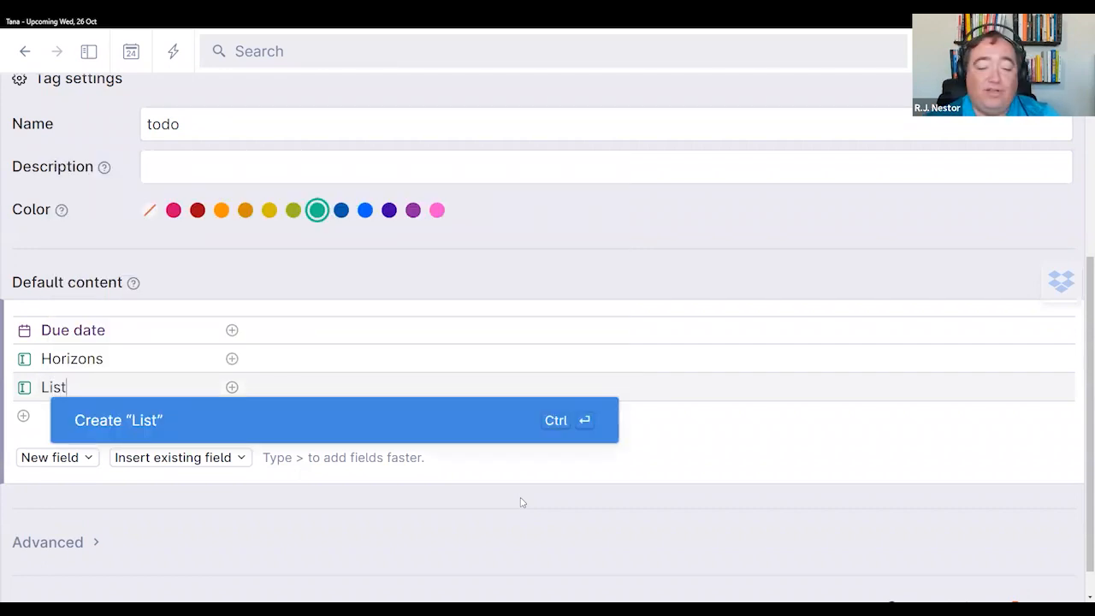
key("ctrl+Return")
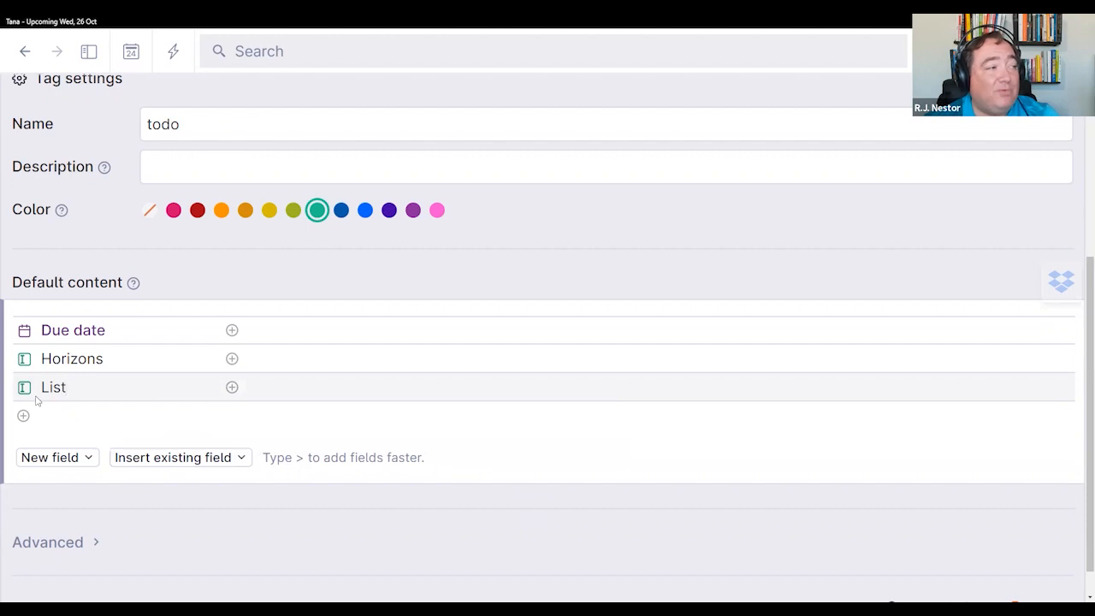
Step: Set the List field's type to #Instance with bin as the source supertag, and close the configuration
mouse_move(24, 392)
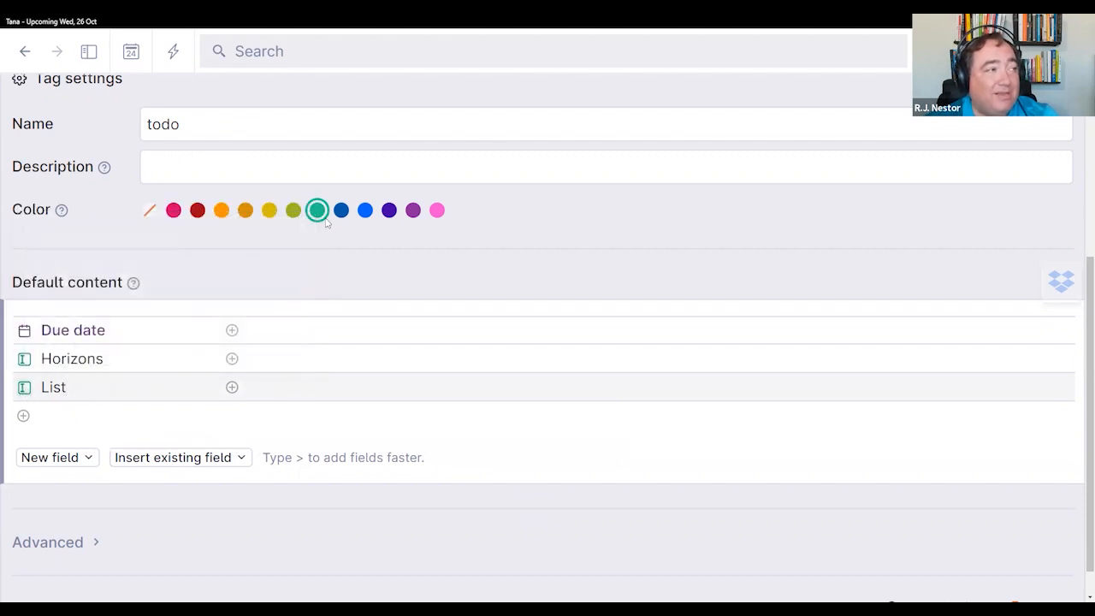
left_click(24, 388)
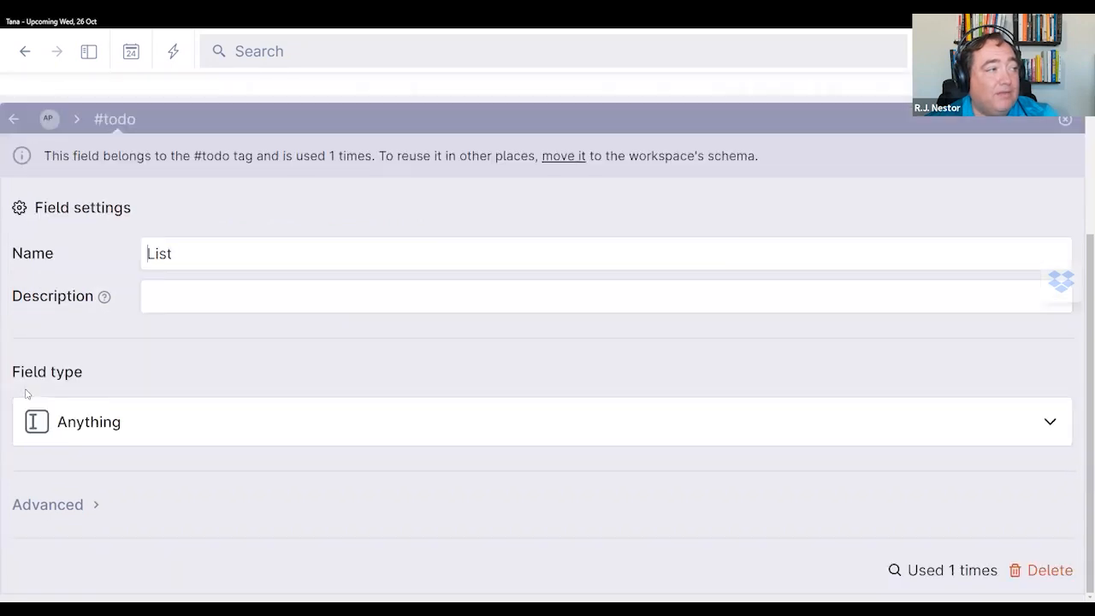
left_click(254, 435)
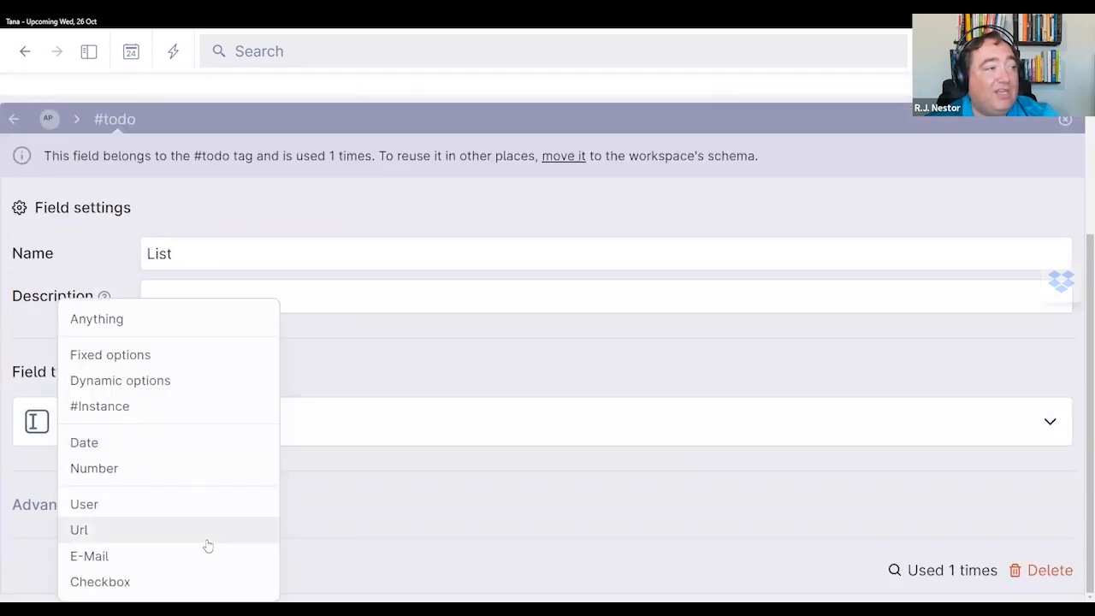
left_click(131, 411)
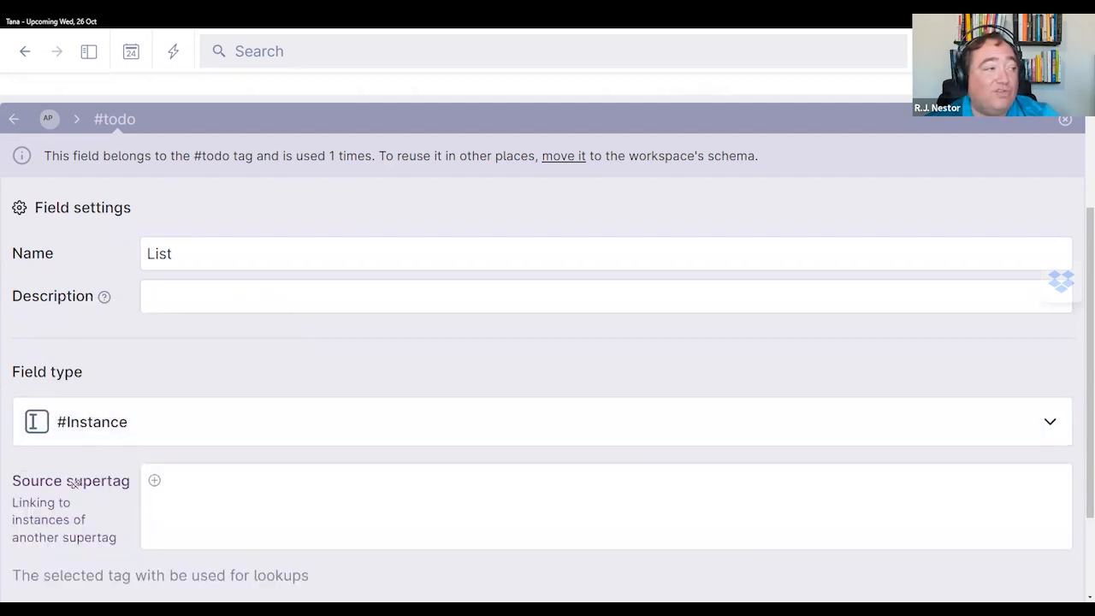
left_click(1057, 482)
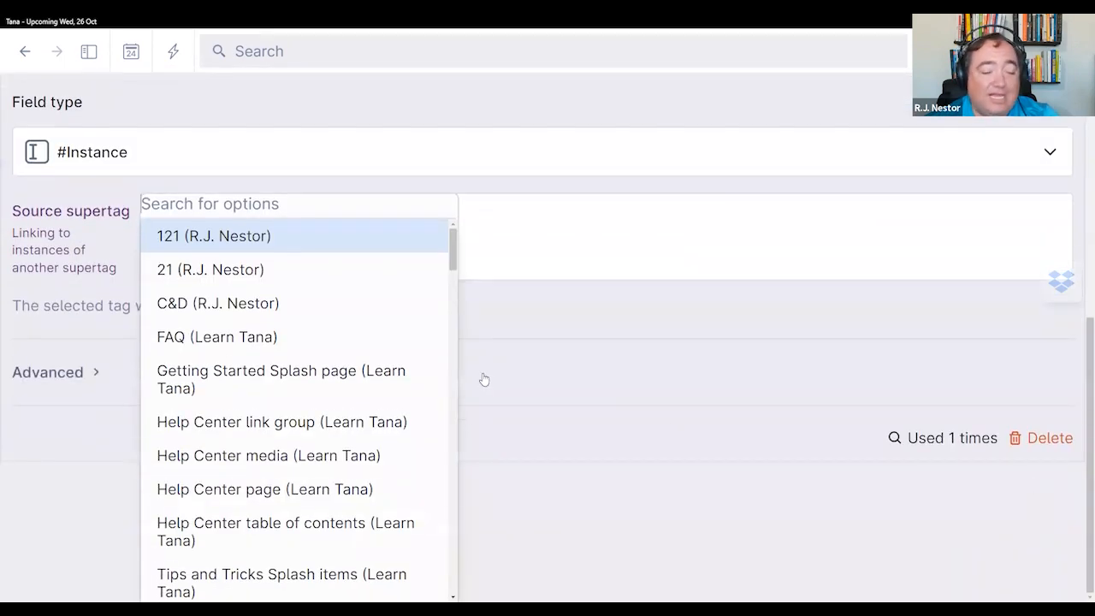
type("bin")
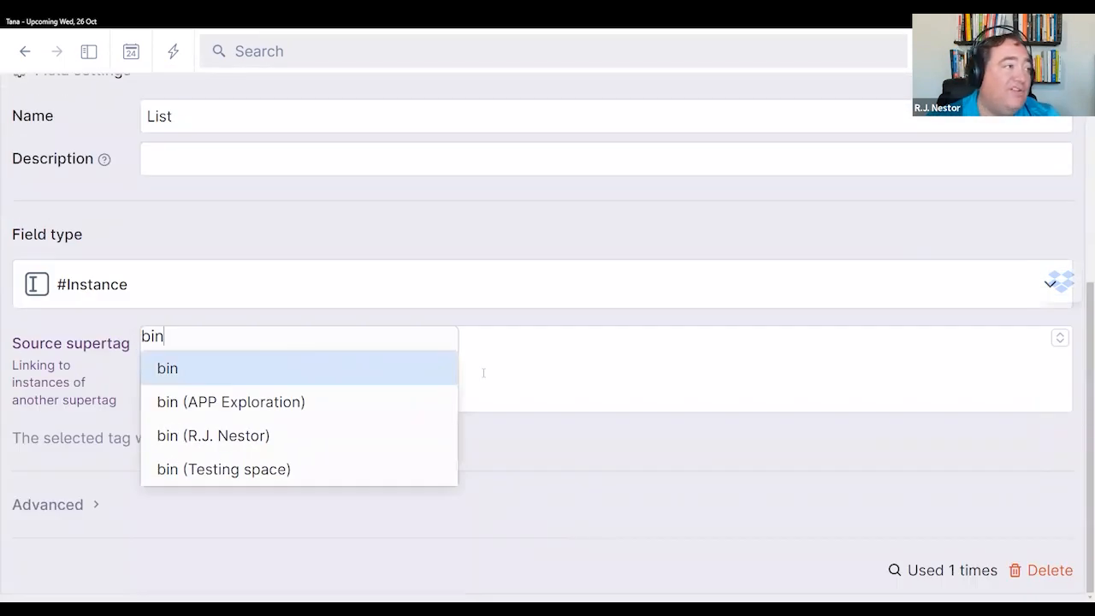
left_click(178, 360)
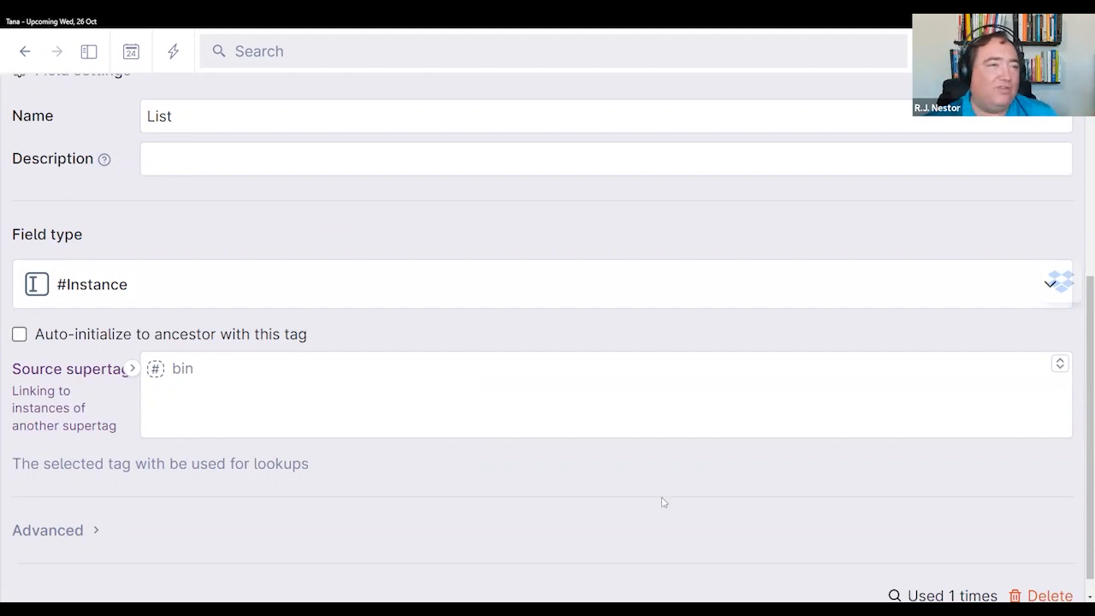
scroll(662, 502, "up", 1)
scroll(662, 503, "up", 1)
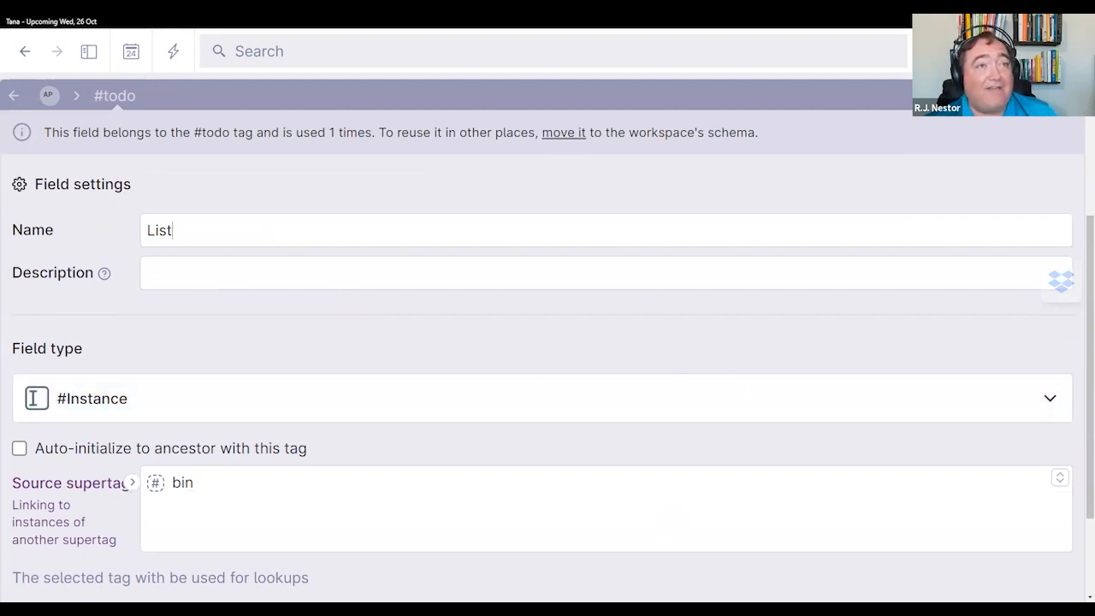
key("Escape")
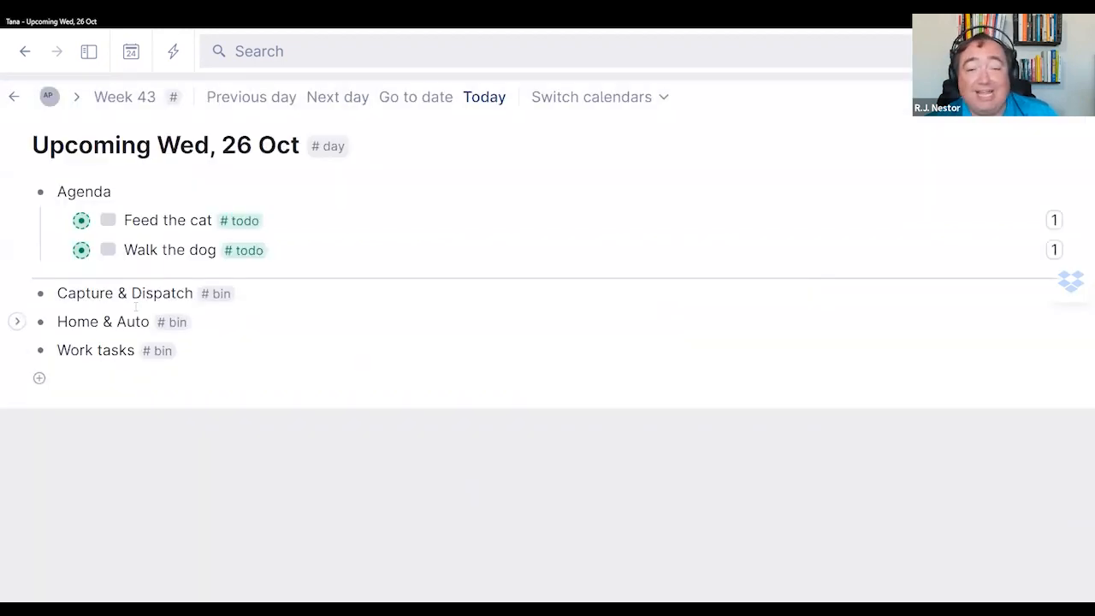
Step: Open the #bin tag's configuration and begin a new node in its default content
left_click(215, 292)
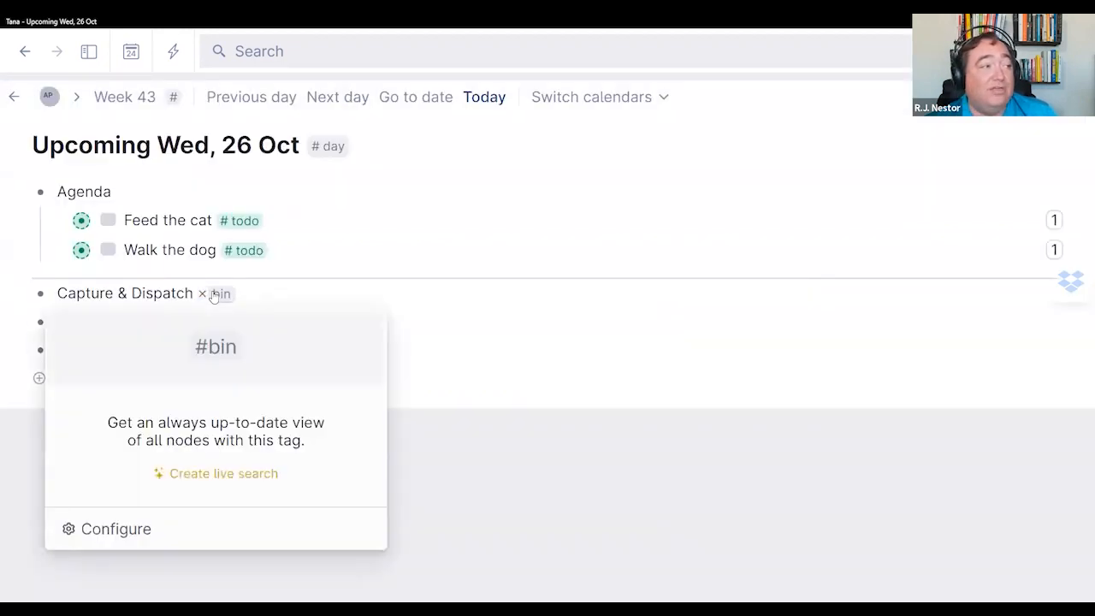
left_click(133, 542)
scroll(218, 496, "down", 5)
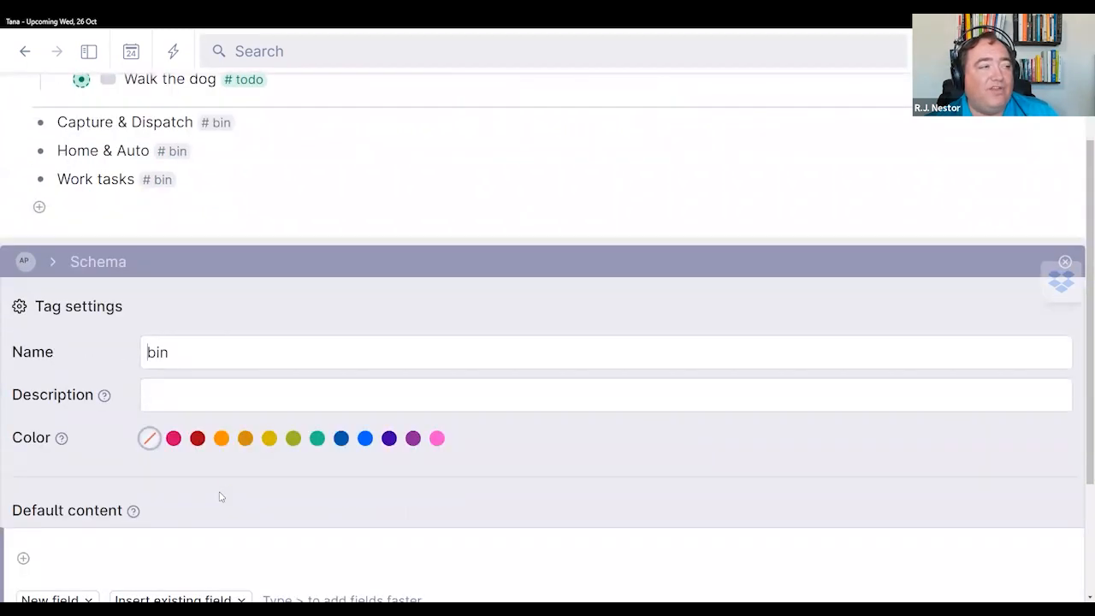
left_click(72, 436)
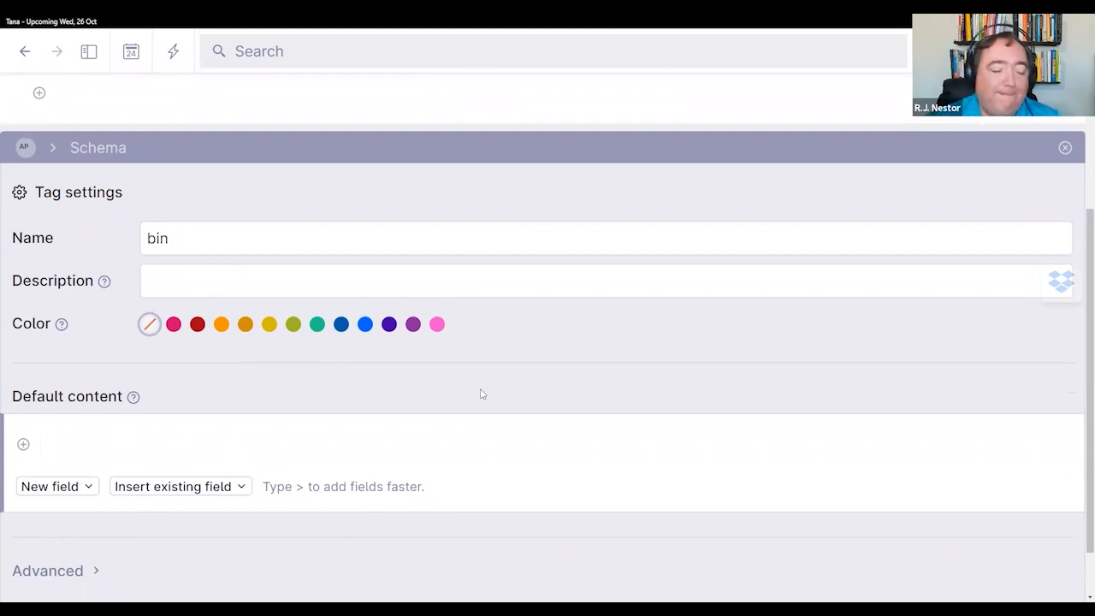
key("ctrl+k")
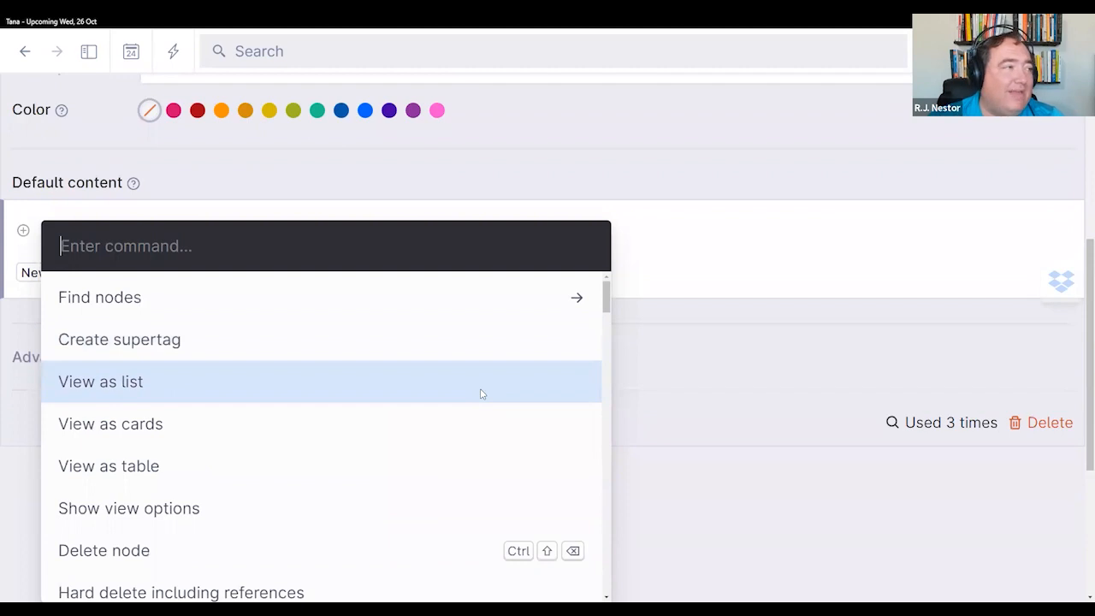
right_click(482, 391)
left_click(163, 374)
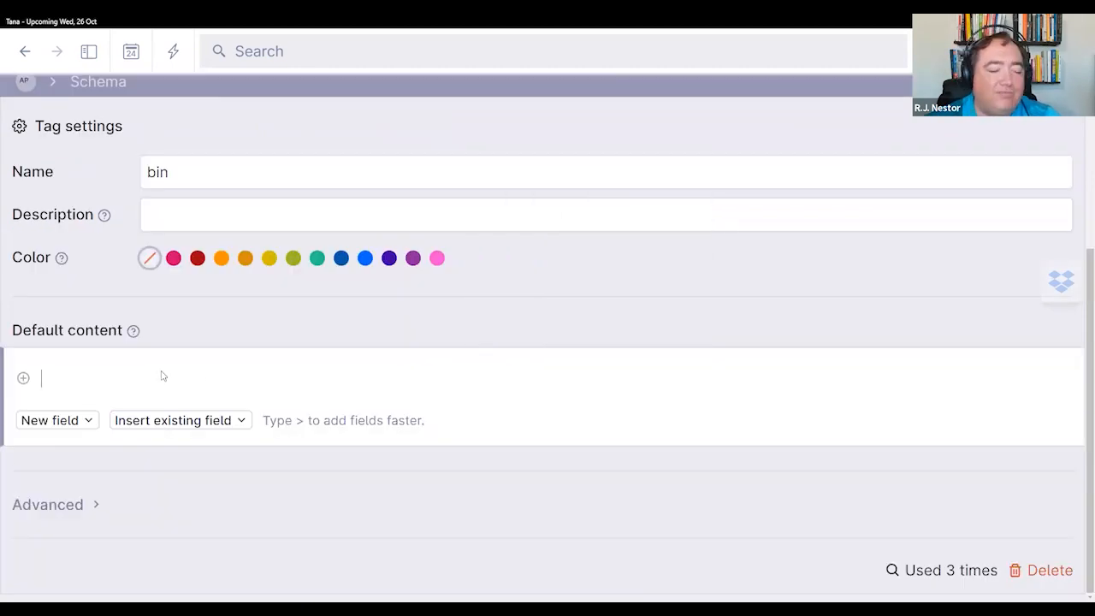
Step: Add a live search to #bin's default content finding #todo nodes with List = this #bin as a list, and close the configuration
key("ctrl+k")
type("fi")
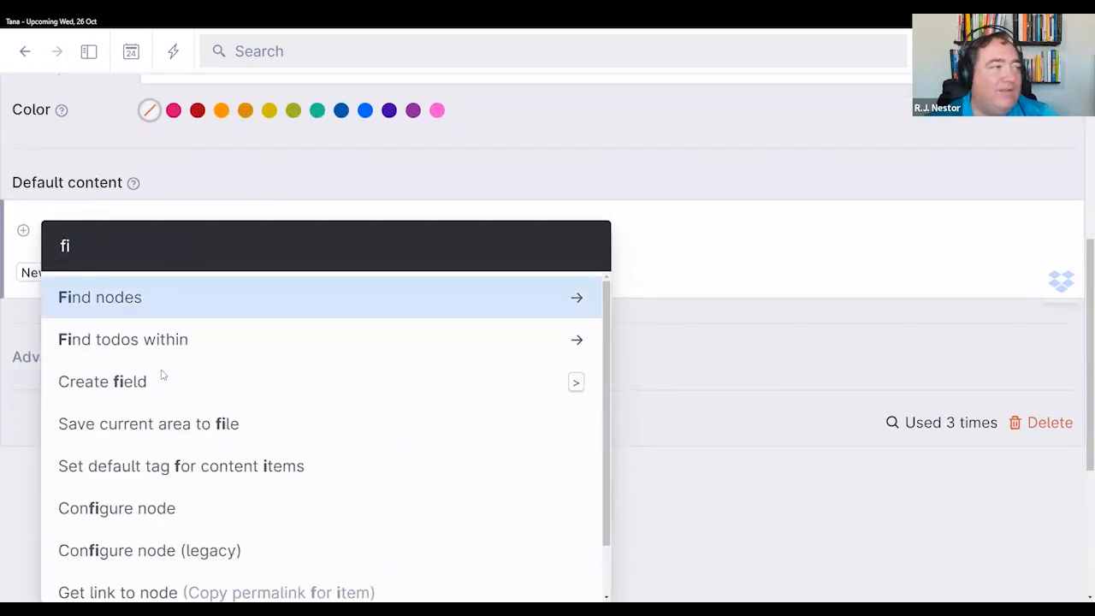
left_click(158, 303)
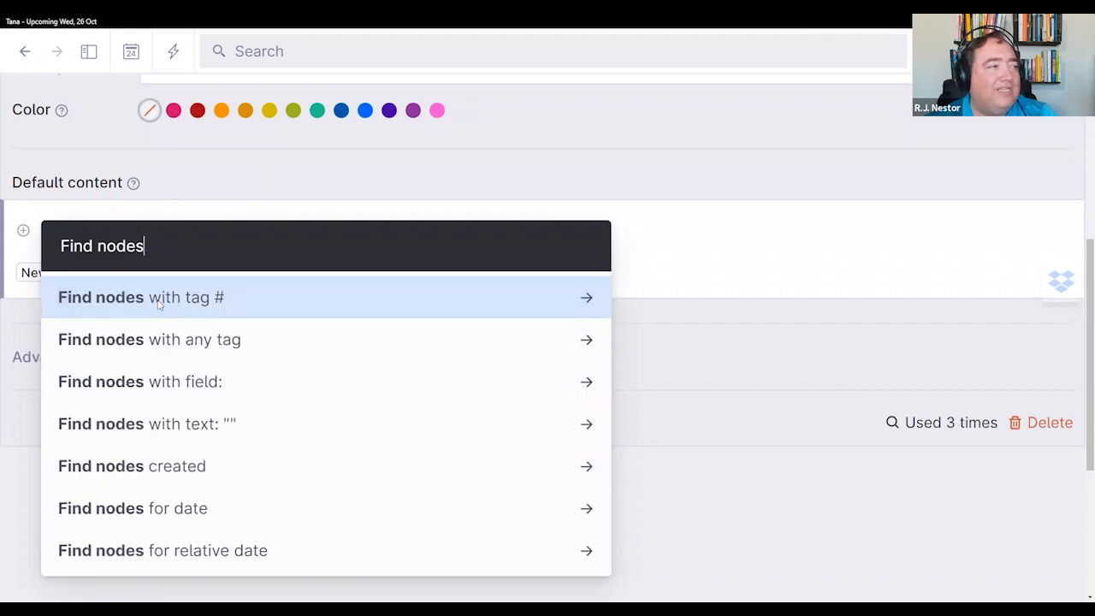
left_click(159, 303)
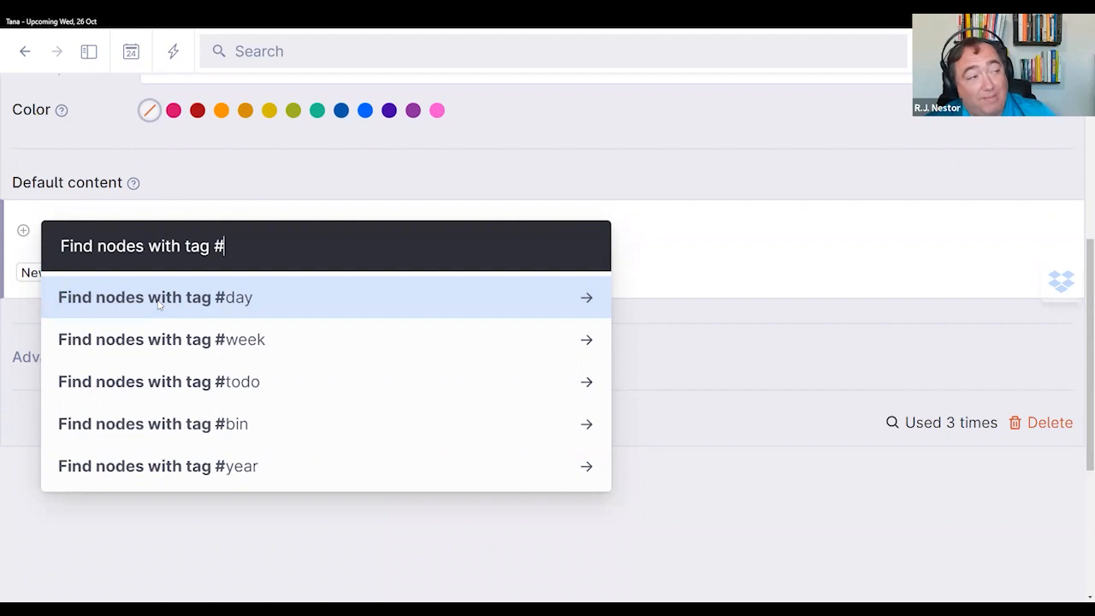
left_click(196, 383)
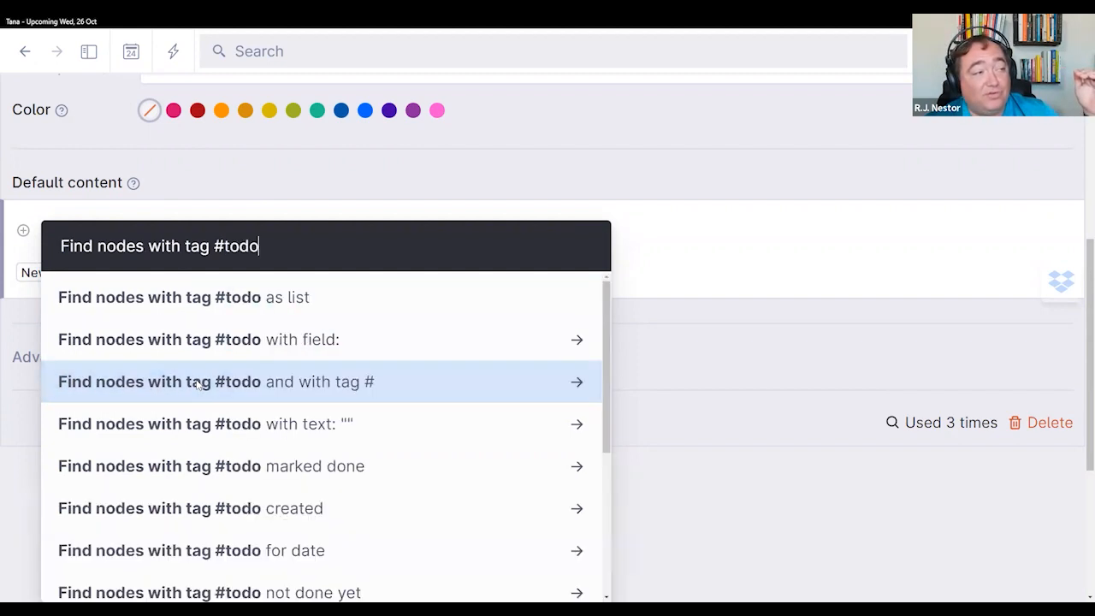
left_click(308, 346)
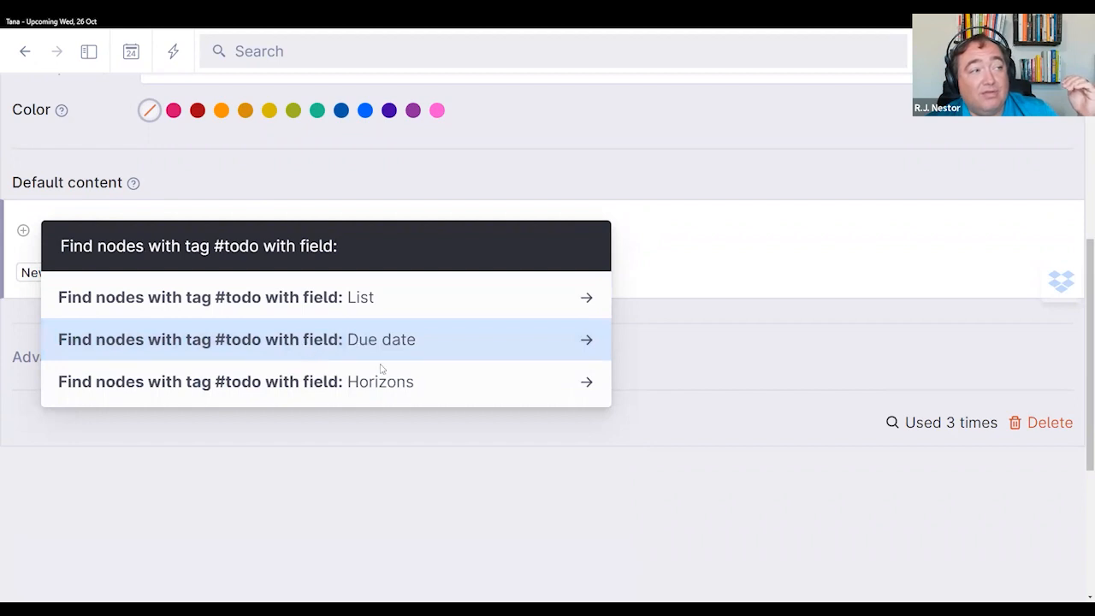
left_click(374, 299)
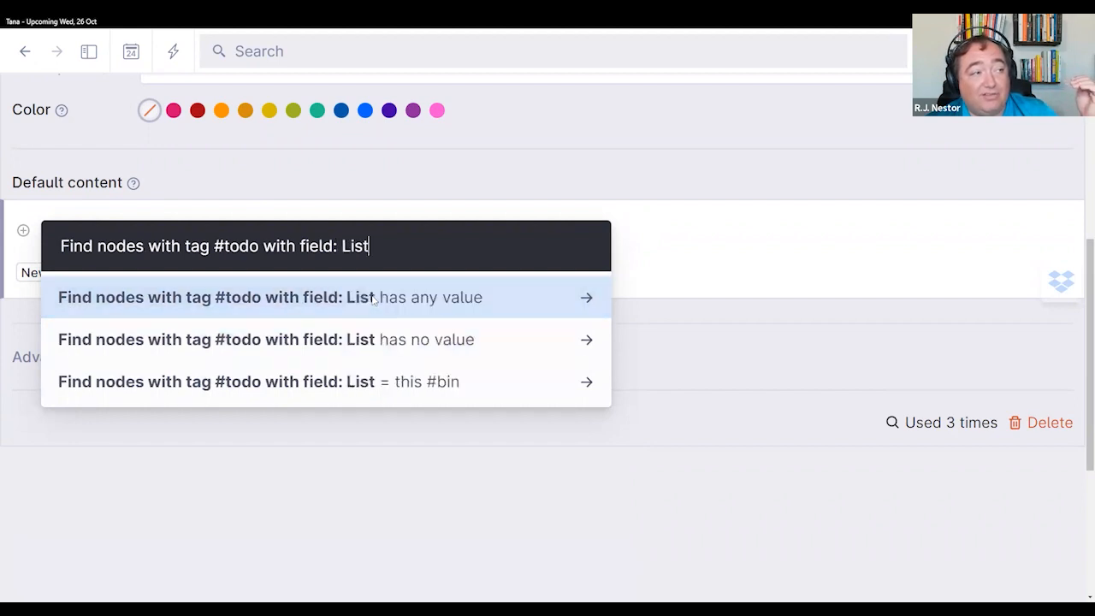
left_click(324, 381)
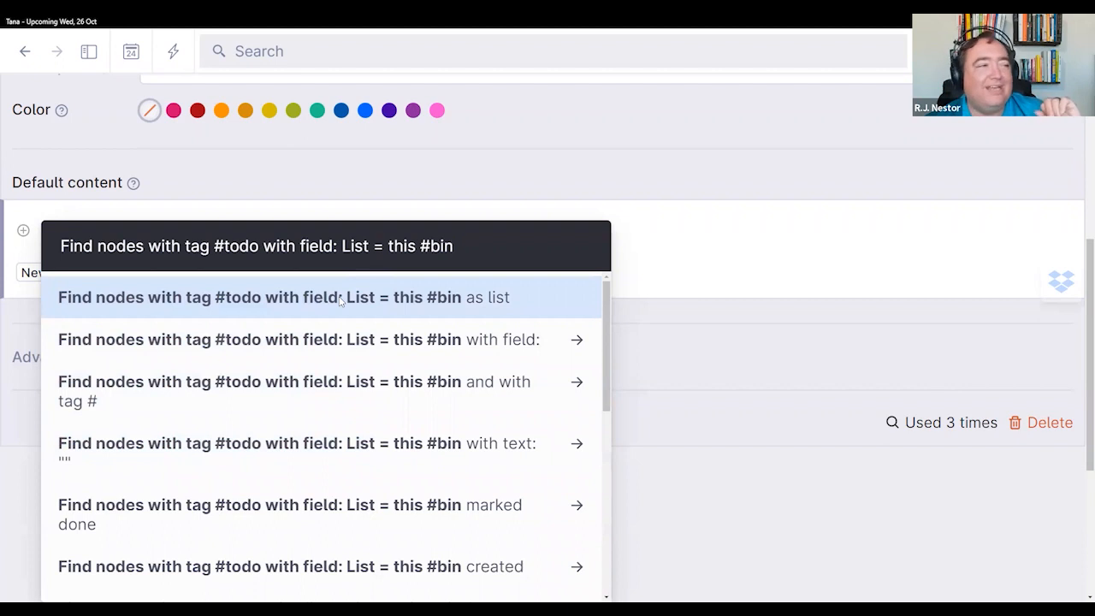
left_click(340, 299)
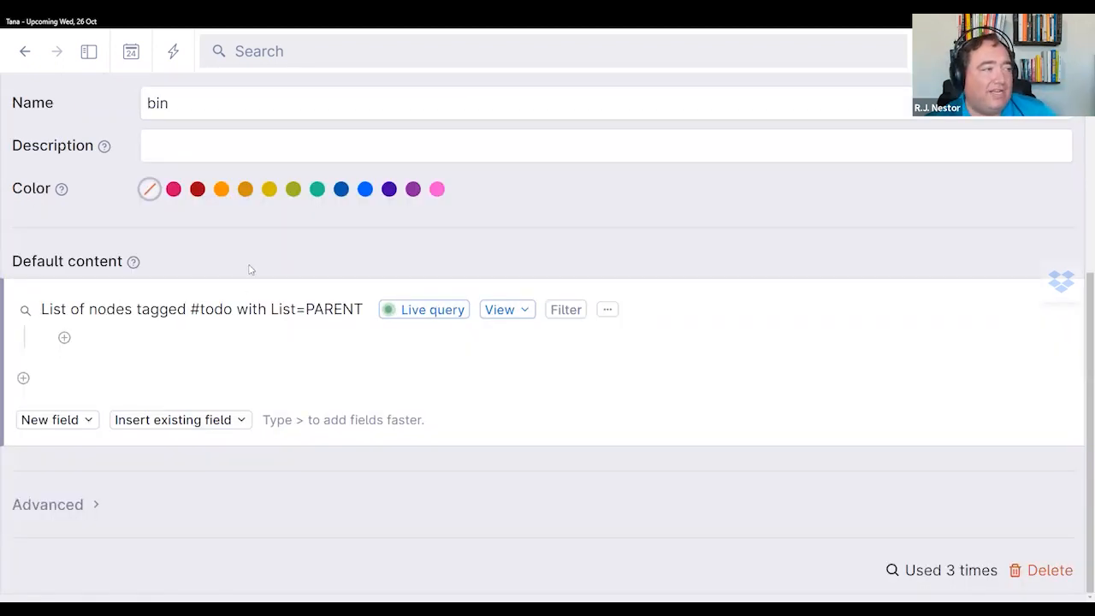
scroll(250, 269, "up", 1)
scroll(250, 269, "up", 1)
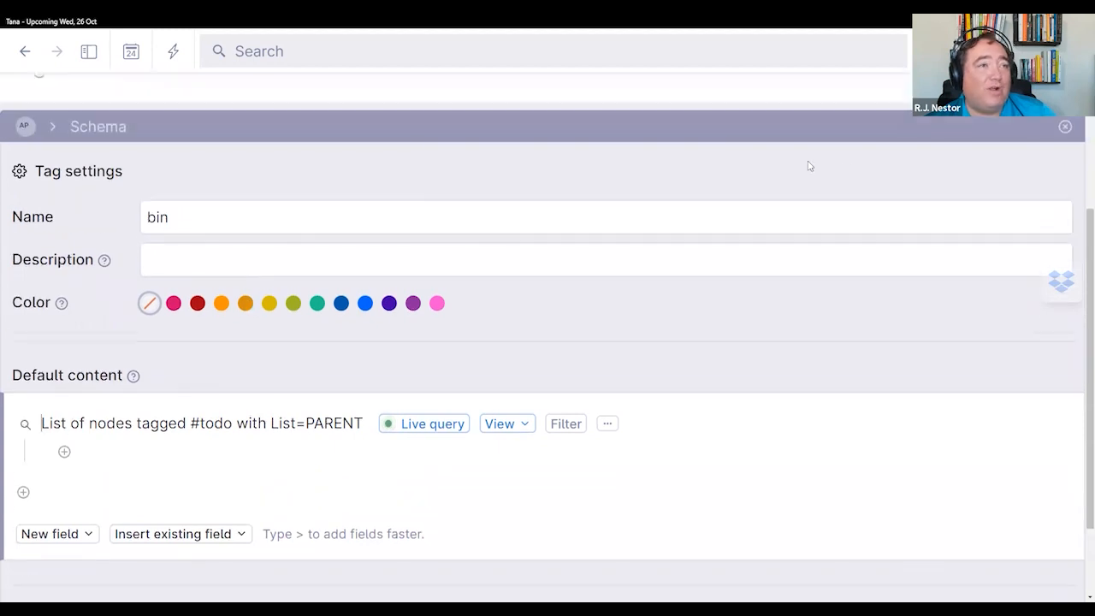
left_click(1067, 126)
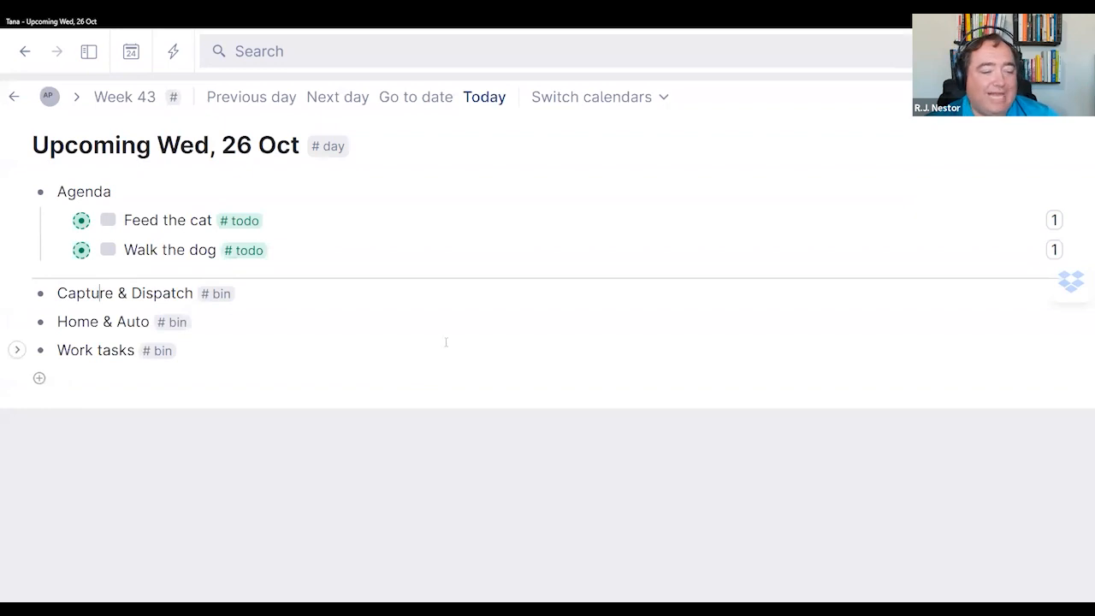
Step: Expand the Capture & Dispatch, Home & Auto and Work tasks bins to show their inherited search nodes
key("ctrl+Down")
key("Down")
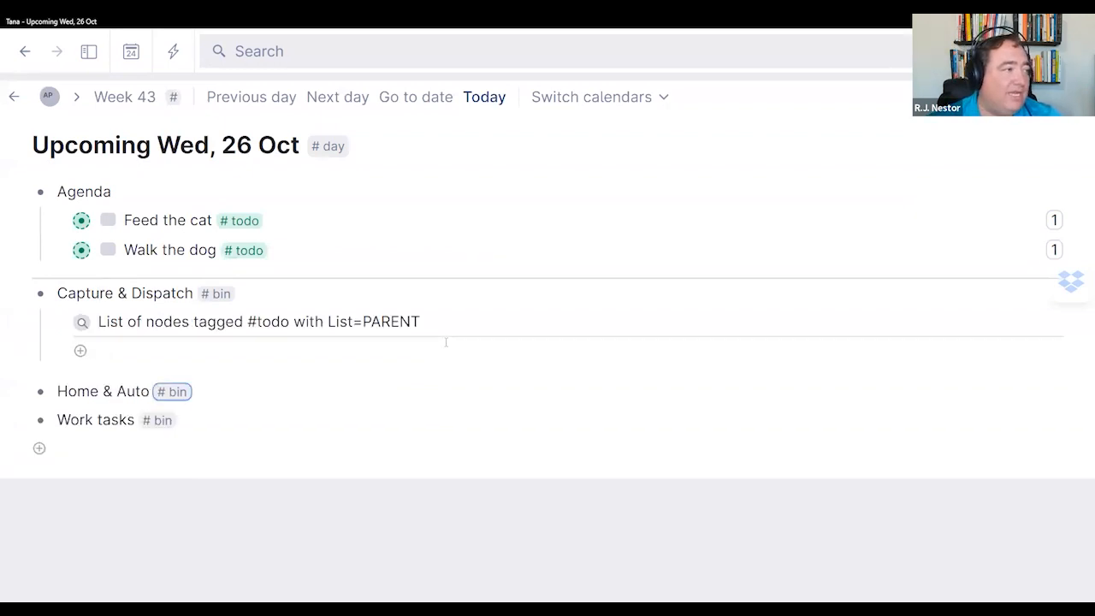
key("ctrl+Down")
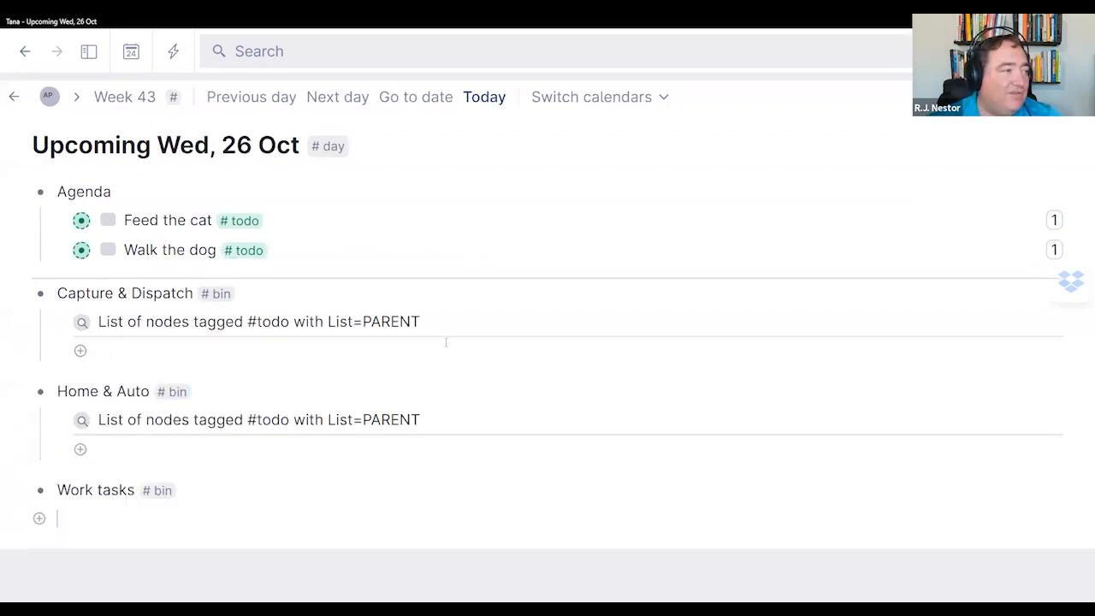
key("ctrl+Down")
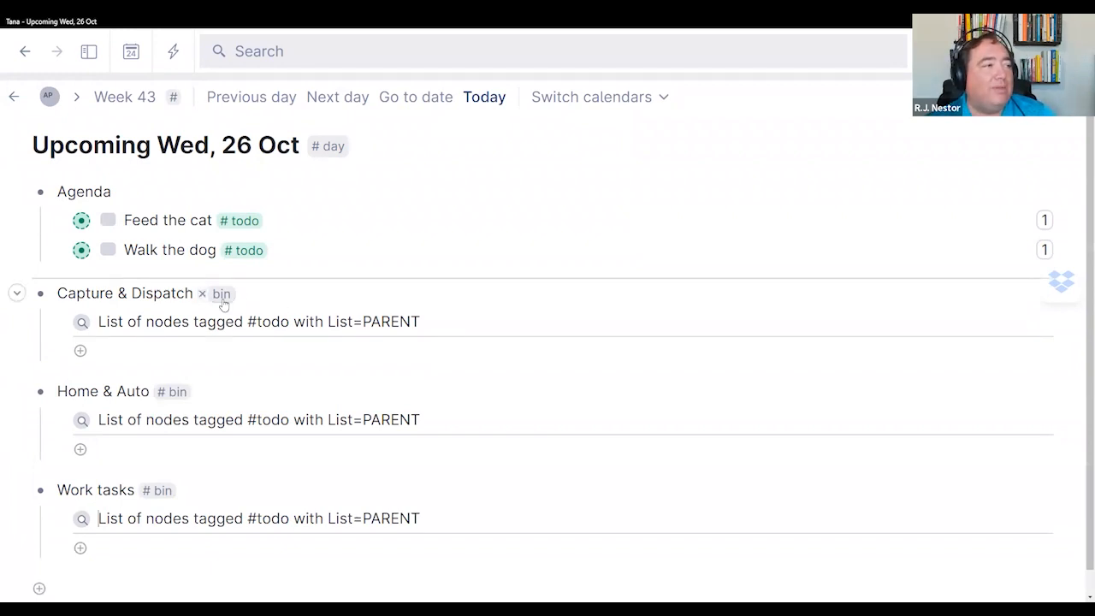
Step: Reopen the #bin tag's configuration, rename the default search node to Tasks, and close the configuration
mouse_move(220, 300)
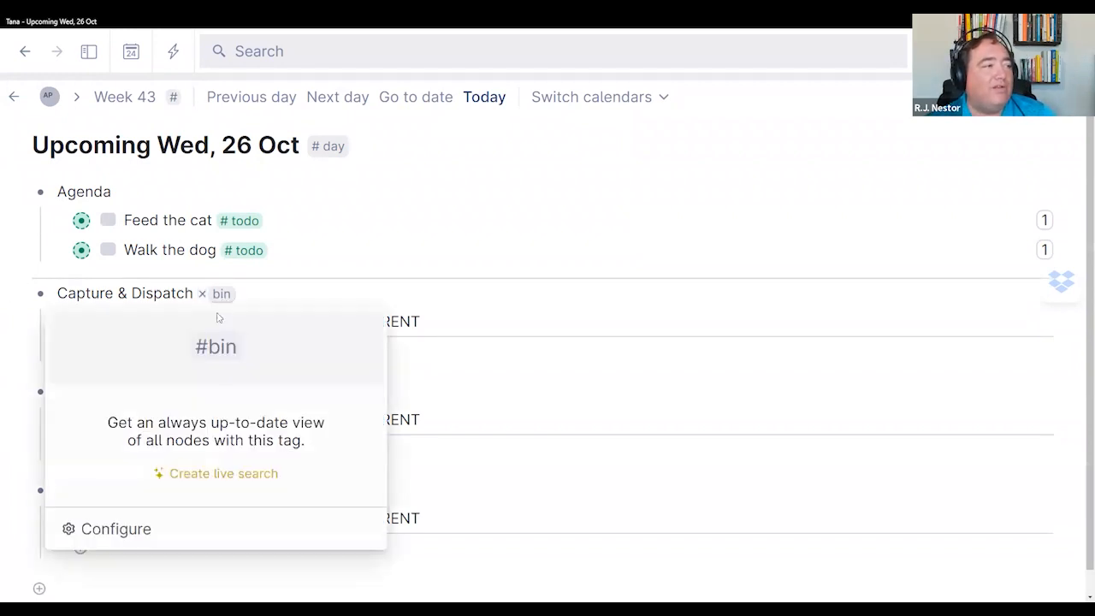
left_click(192, 525)
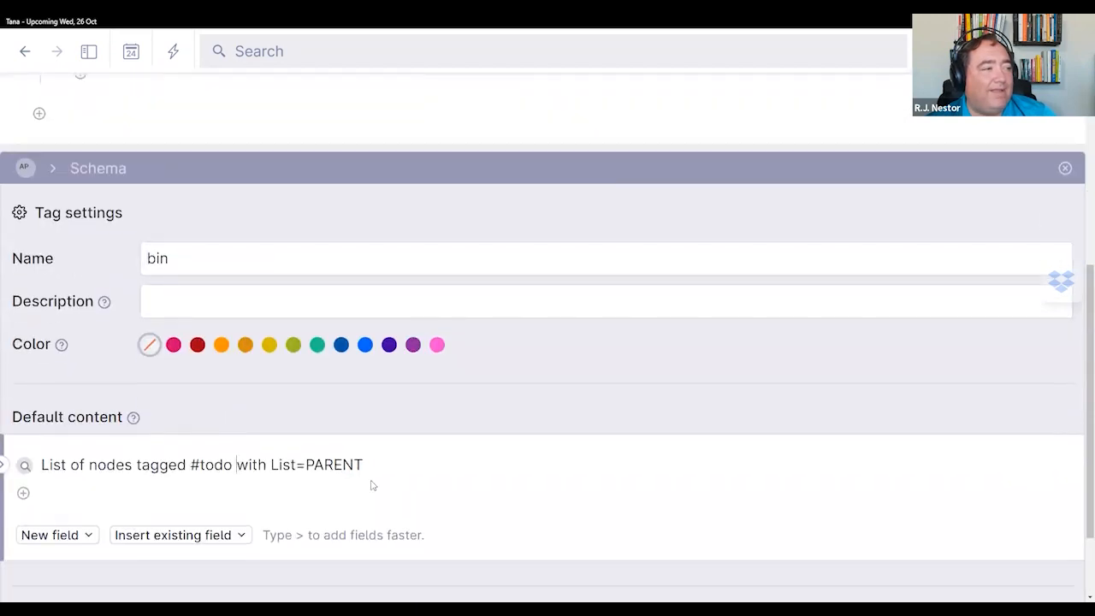
key("Left")
key("Left")
key("Left")
key("Left")
key("Left")
key("Left")
key("Left")
key("Left")
key("Left")
key("Left")
key("Left")
key("Left")
key("Left")
key("Left")
key("Left")
key("Right")
key("Right")
key("Right")
key("Right")
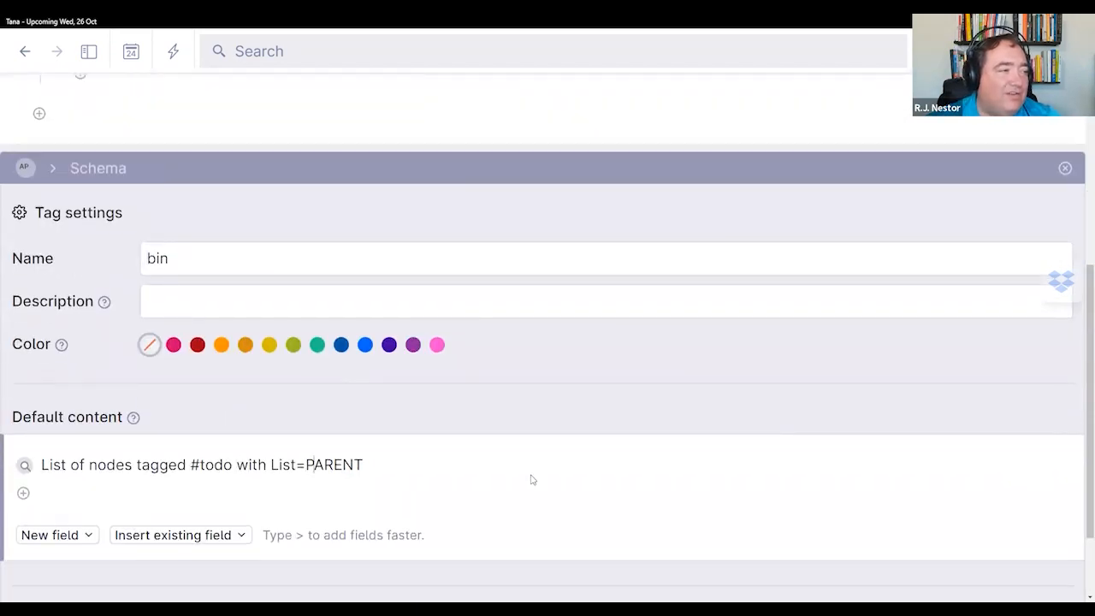
key("Right")
key("Right")
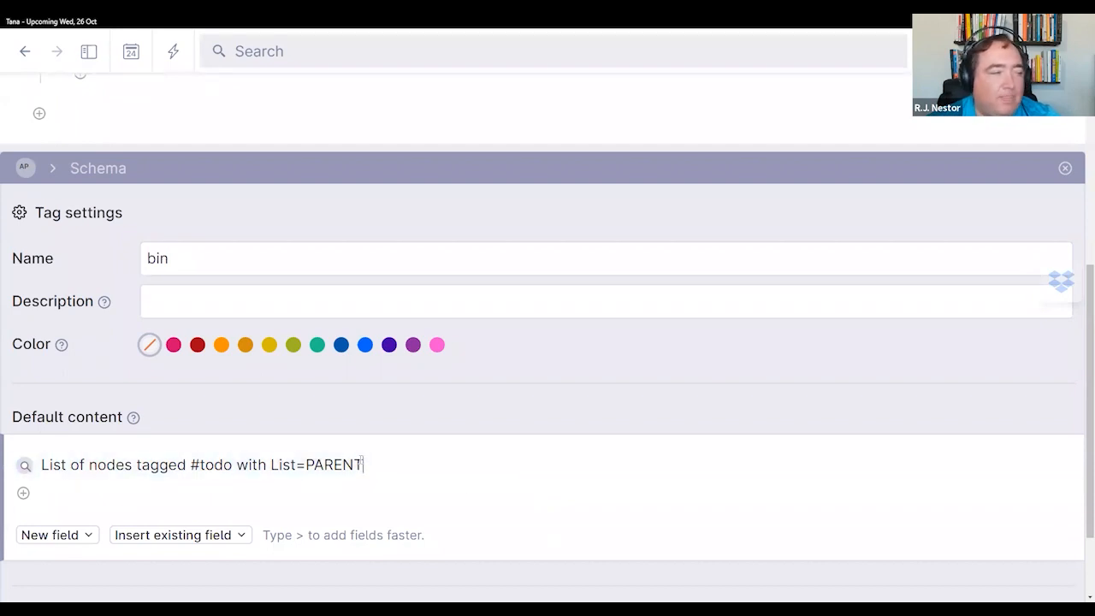
key("ctrl+a")
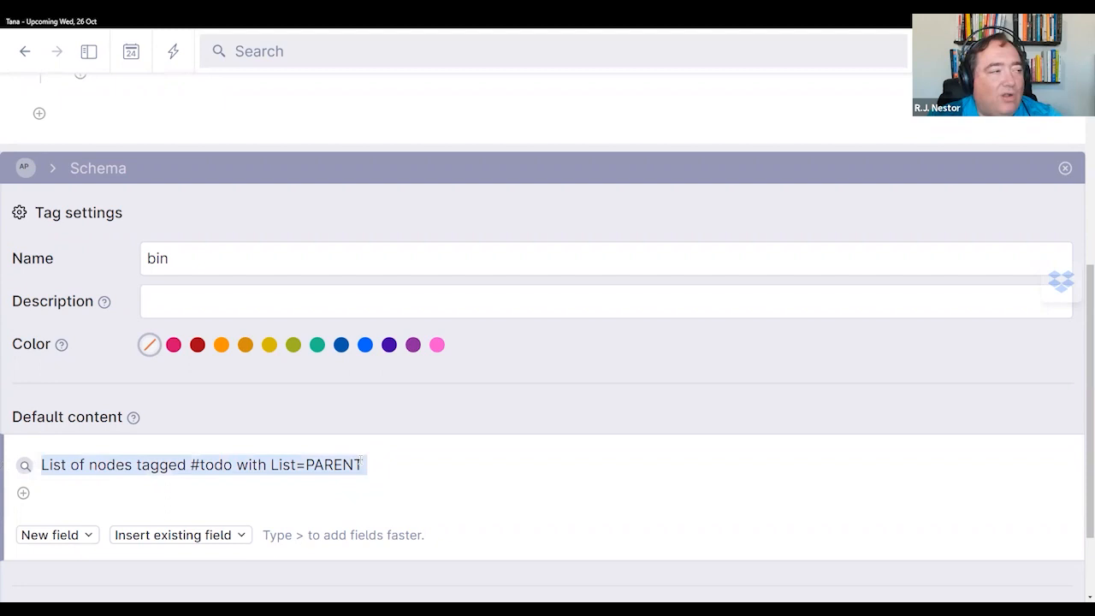
type("Tasks")
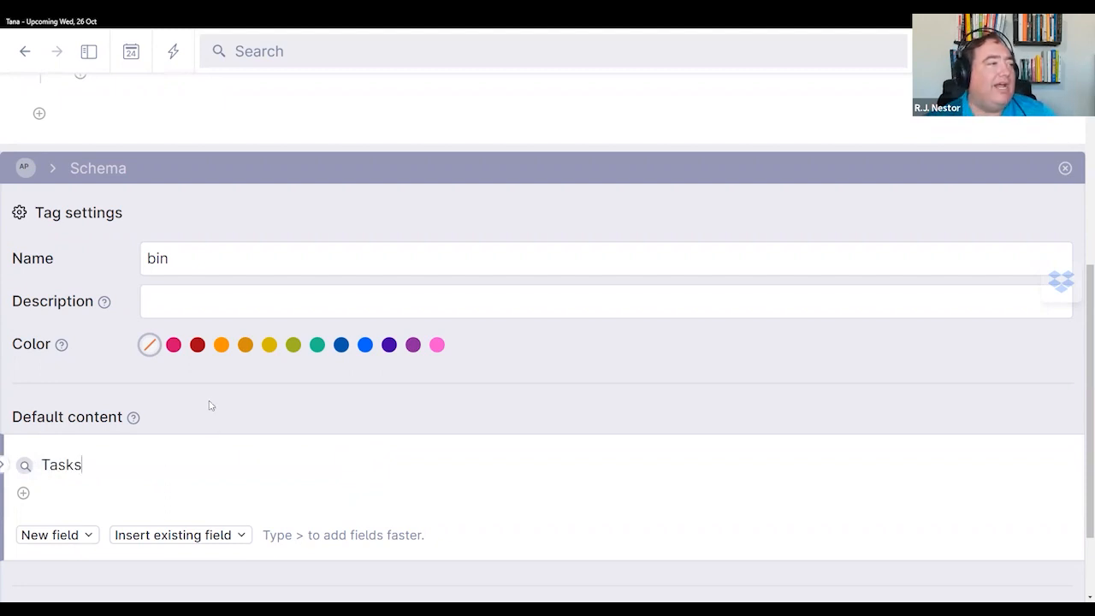
left_click(1065, 169)
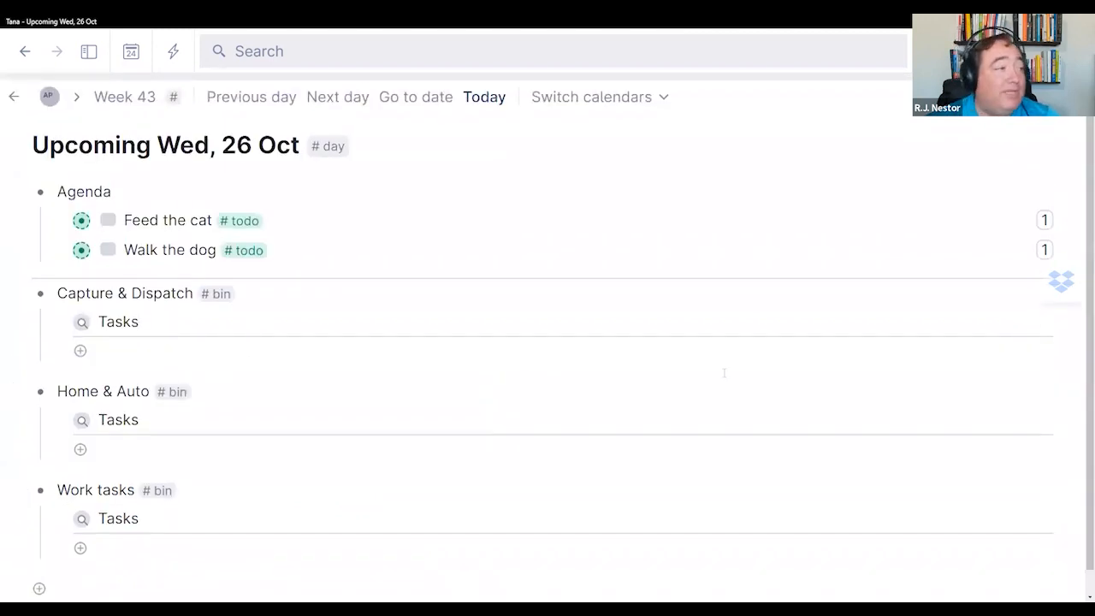
Step: Expand the Tasks search under each of the three bins
key("ctrl+Down")
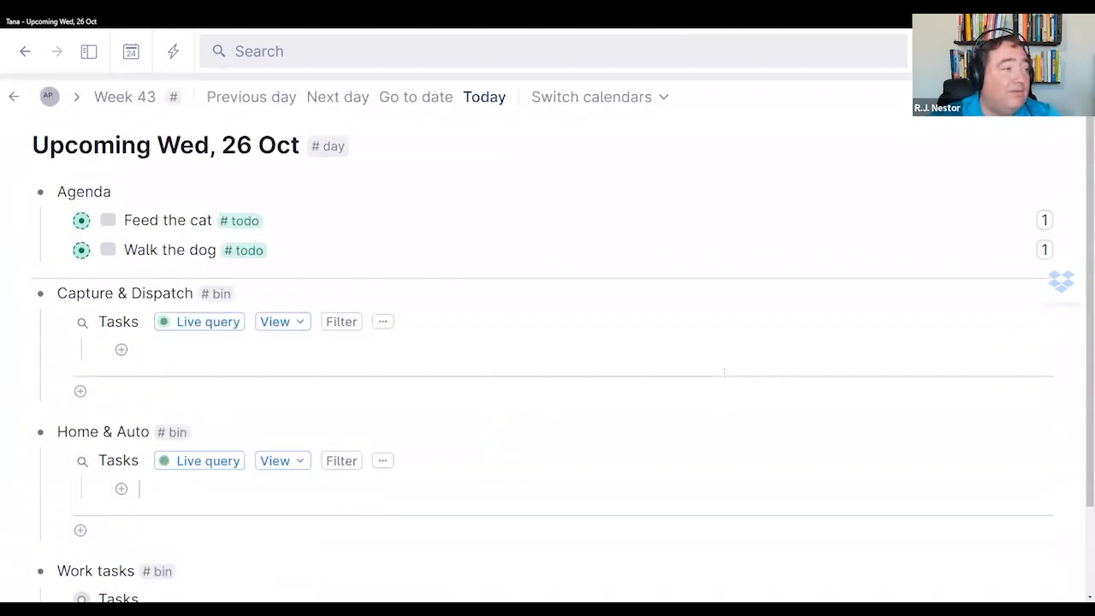
scroll(724, 372, "down", 2)
scroll(428, 450, "up", 2)
scroll(213, 546, "down", 1)
left_click(200, 540)
key("ctrl+Down")
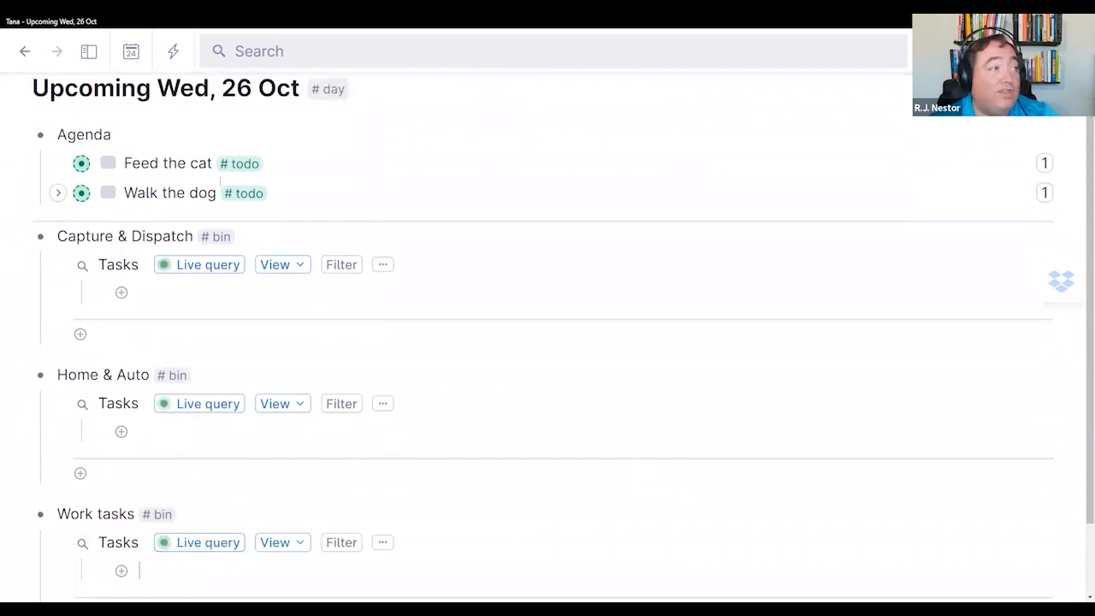
Step: Expand Walk the dog in the Agenda and set its List field to Home & Auto
left_click(279, 208)
key("ctrl+Down")
key("Down")
key("Down")
key("Down")
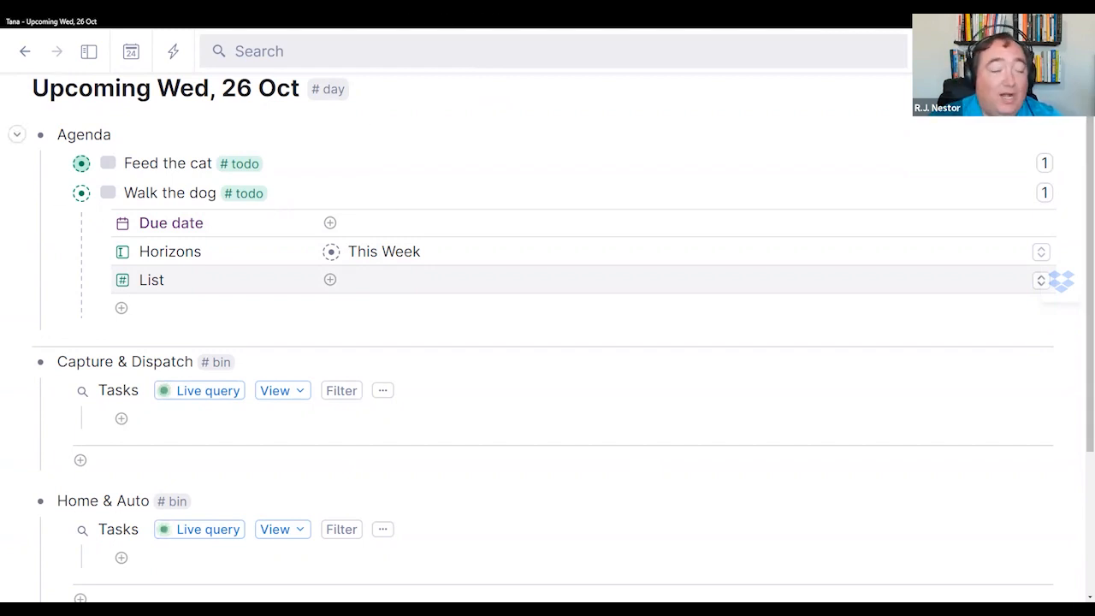
type("ho")
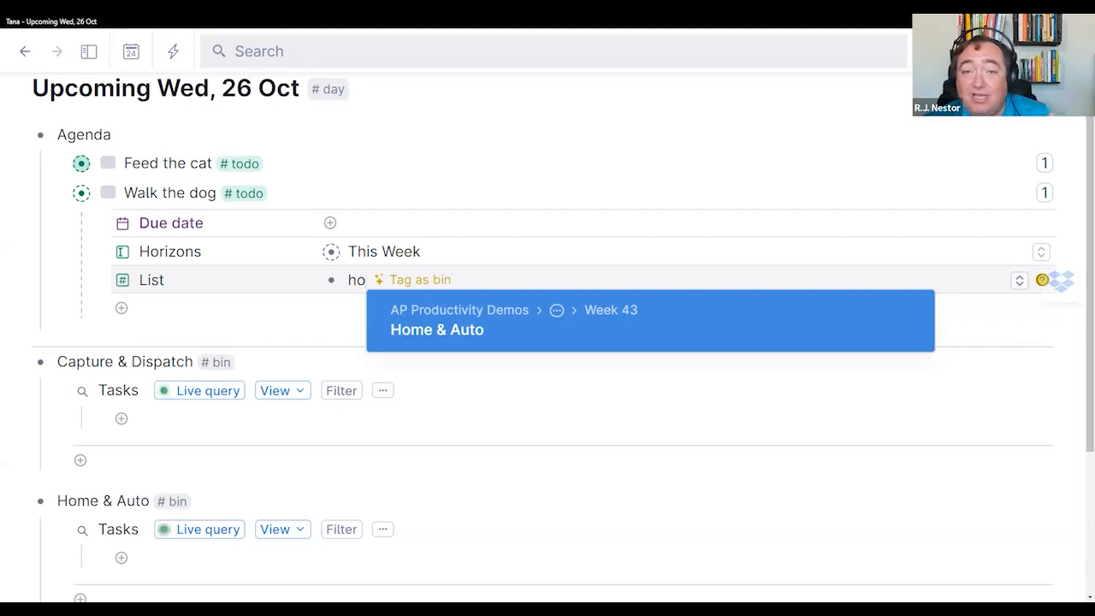
left_click(621, 335)
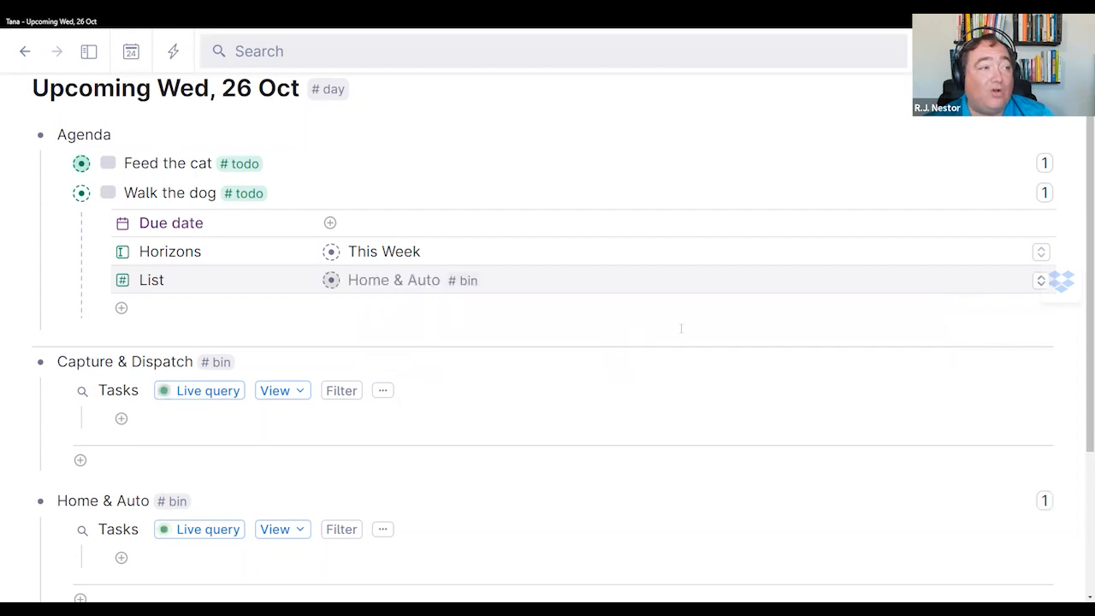
Step: Collapse and re-expand the Tasks search under Home & Auto to refresh its results
scroll(582, 368, "down", 2)
scroll(257, 402, "up", 1)
left_click(58, 416)
left_click(58, 416)
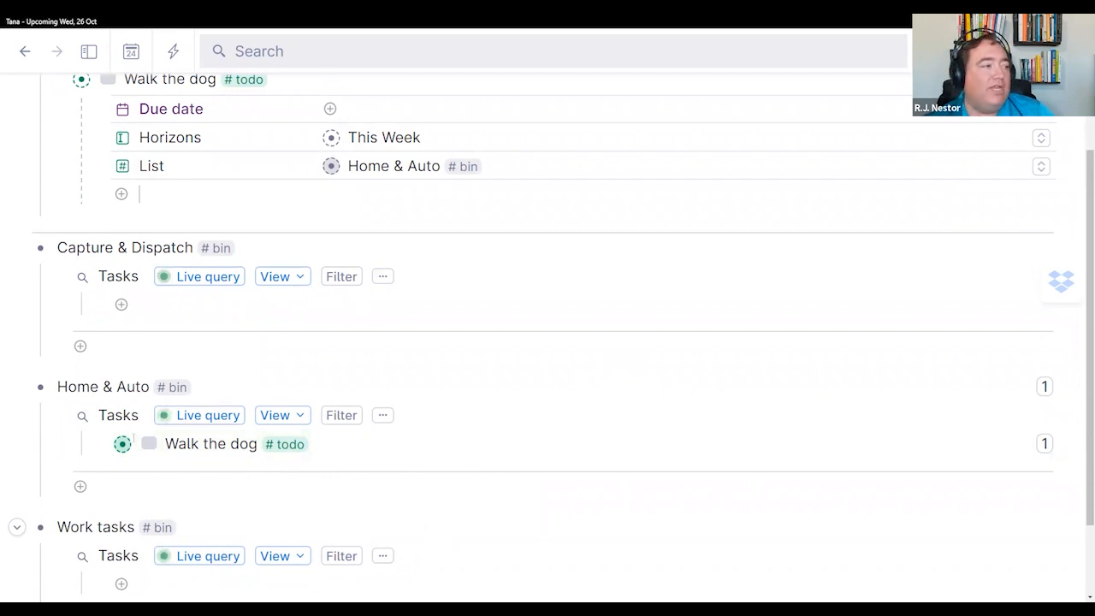
Step: Expand Feed the cat in the Agenda and set its List field to Work tasks
scroll(519, 433, "up", 1)
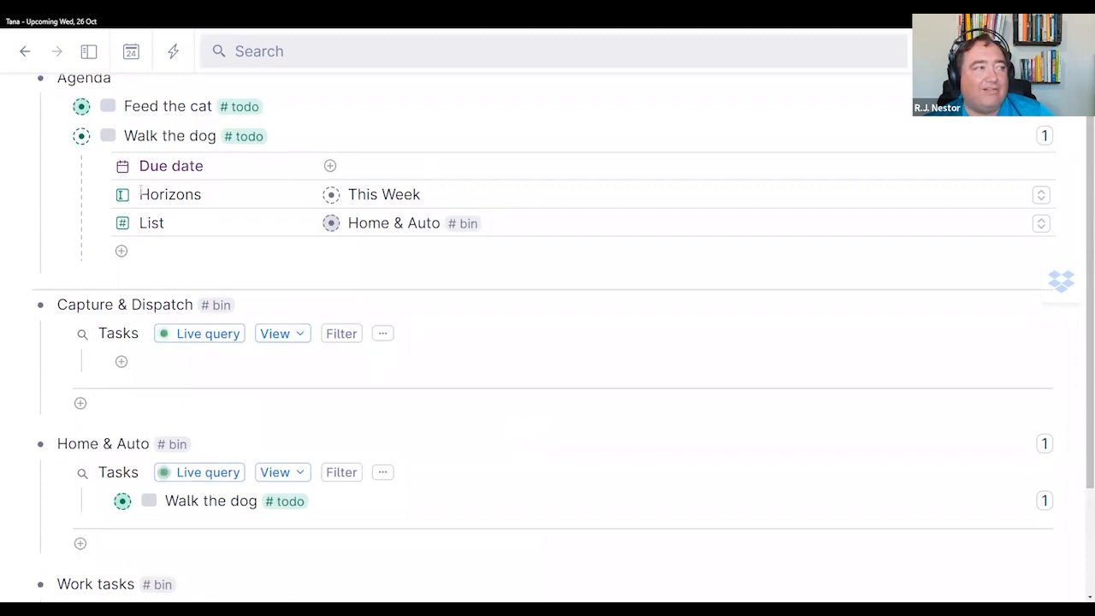
left_click(59, 107)
scroll(505, 312, "up", 2)
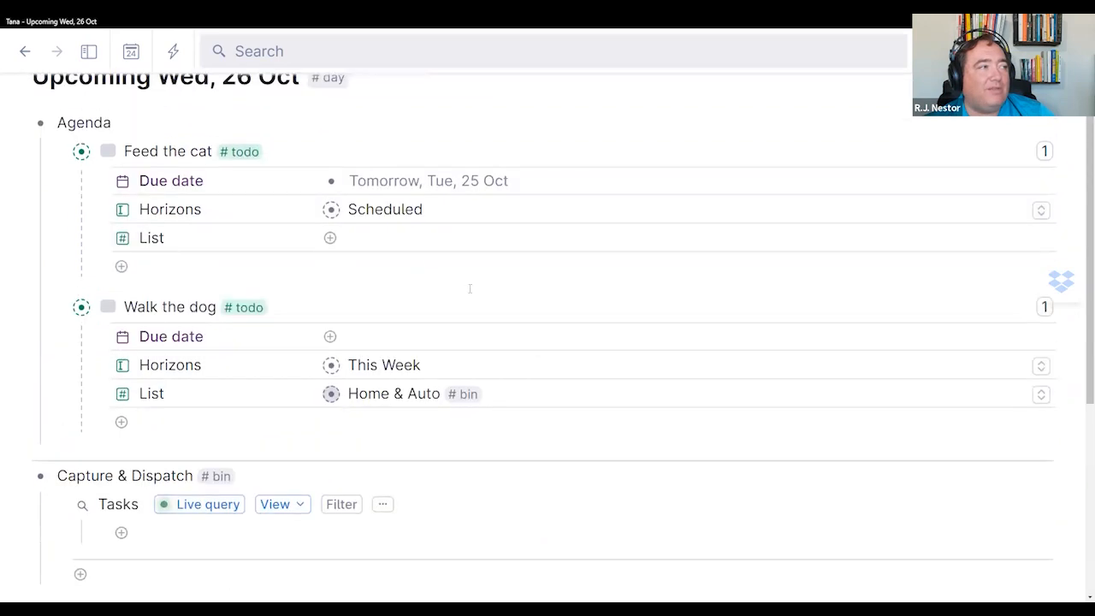
left_click(387, 239)
type("work")
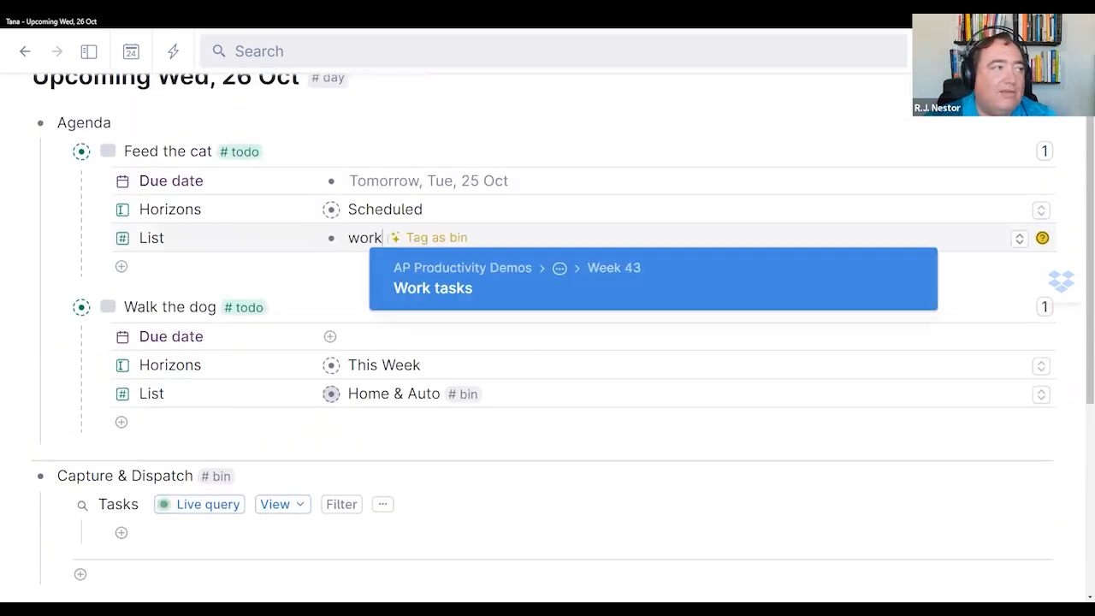
key("Return")
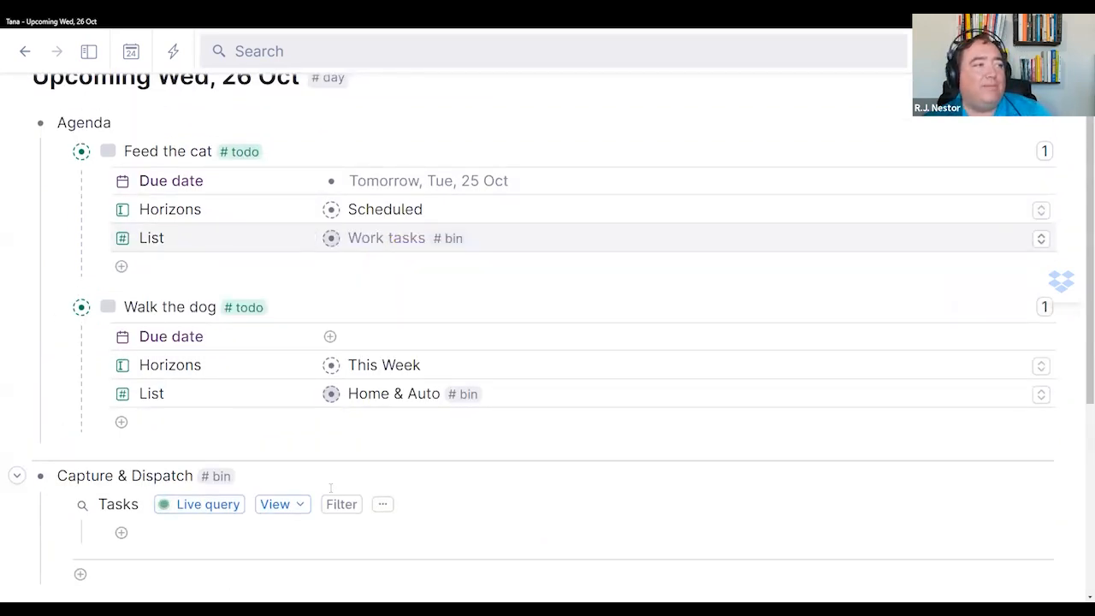
Step: Collapse and re-expand the Work tasks bin to refresh its Tasks search
scroll(331, 488, "down", 4)
left_click(17, 426)
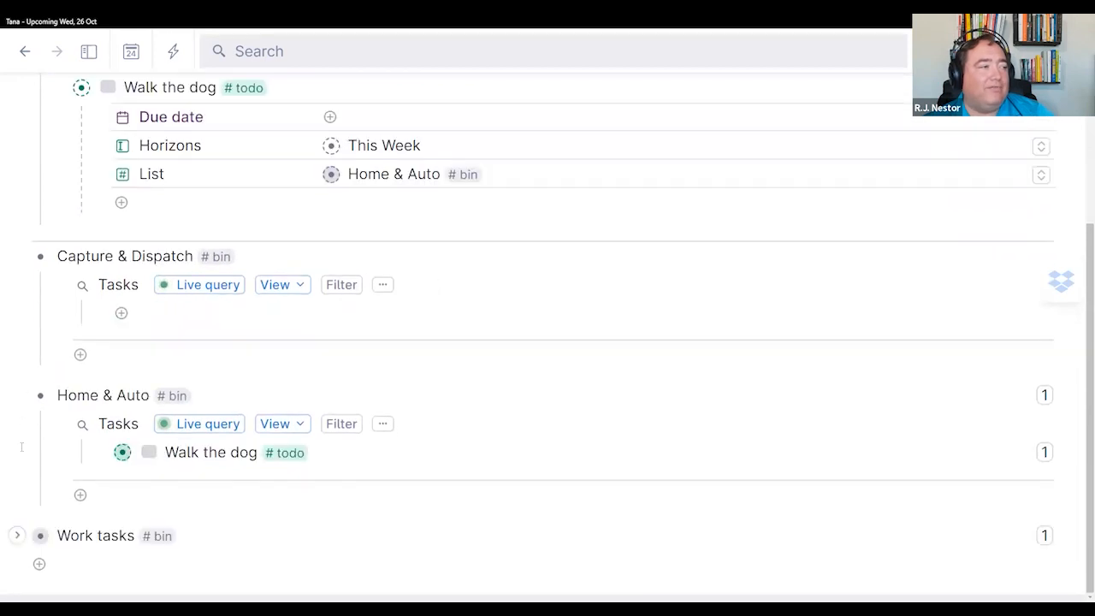
left_click(16, 534)
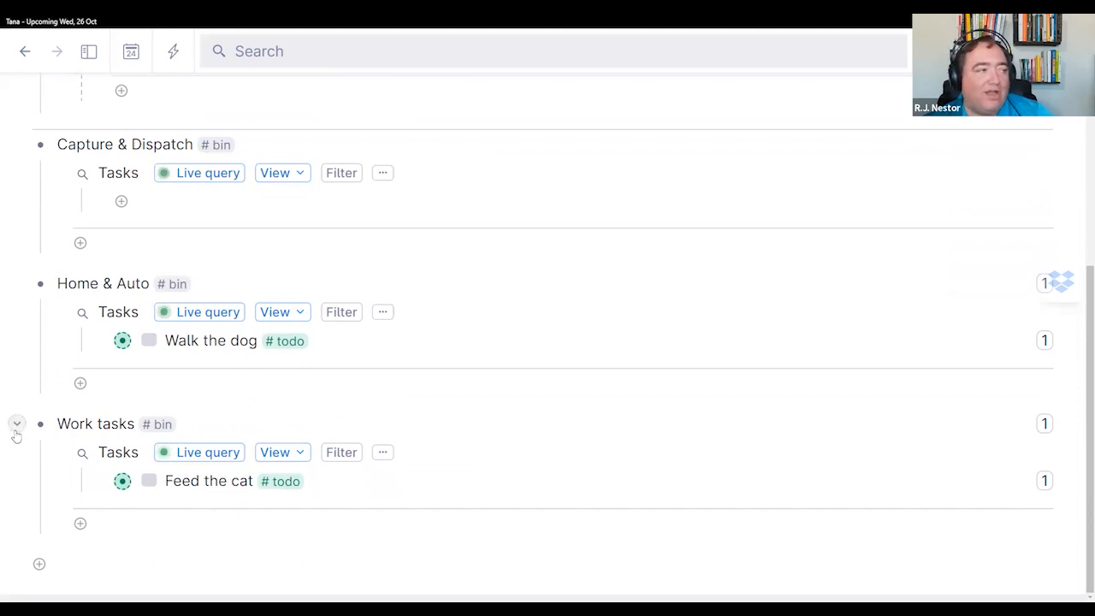
Step: Collapse the Work tasks, Home & Auto and Capture & Dispatch bins
left_click(16, 423)
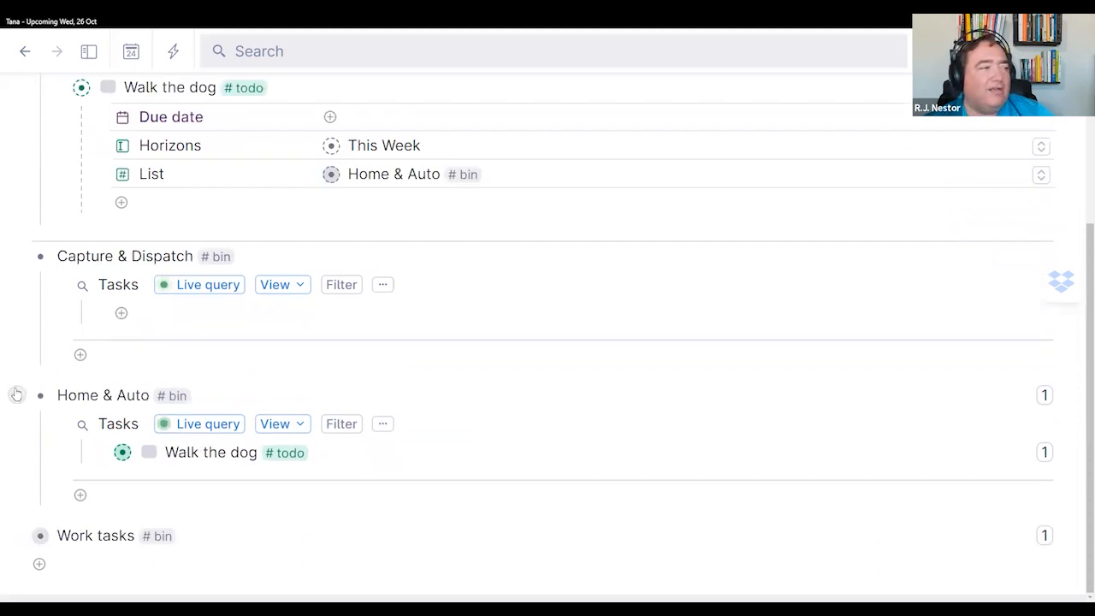
left_click(14, 394)
left_click(17, 368)
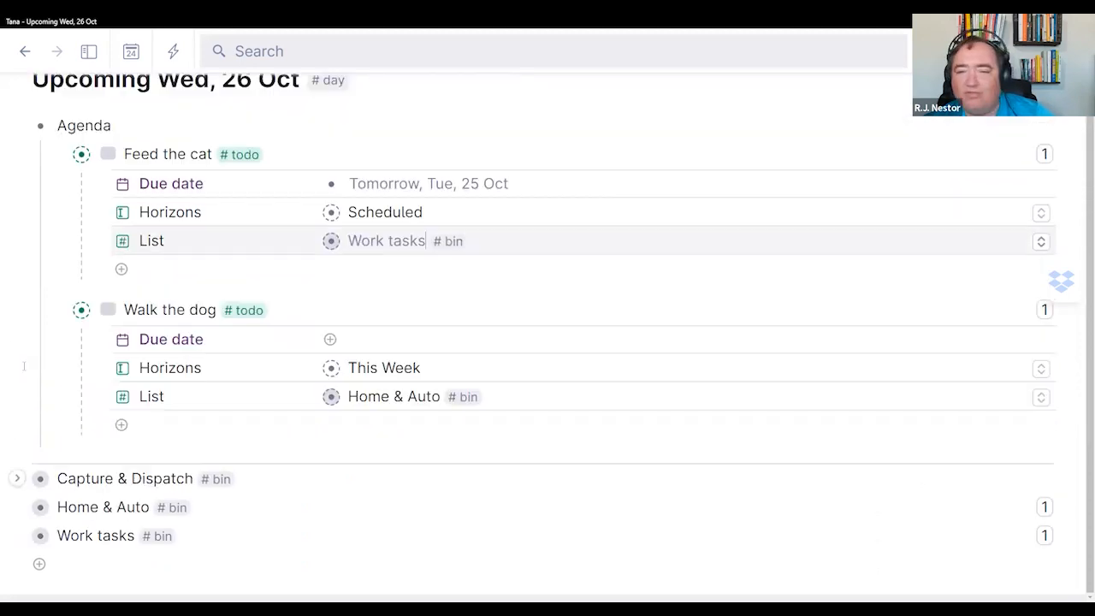
Step: Open the home page of the AP Productivity Demos workspace
scroll(482, 456, "up", 1)
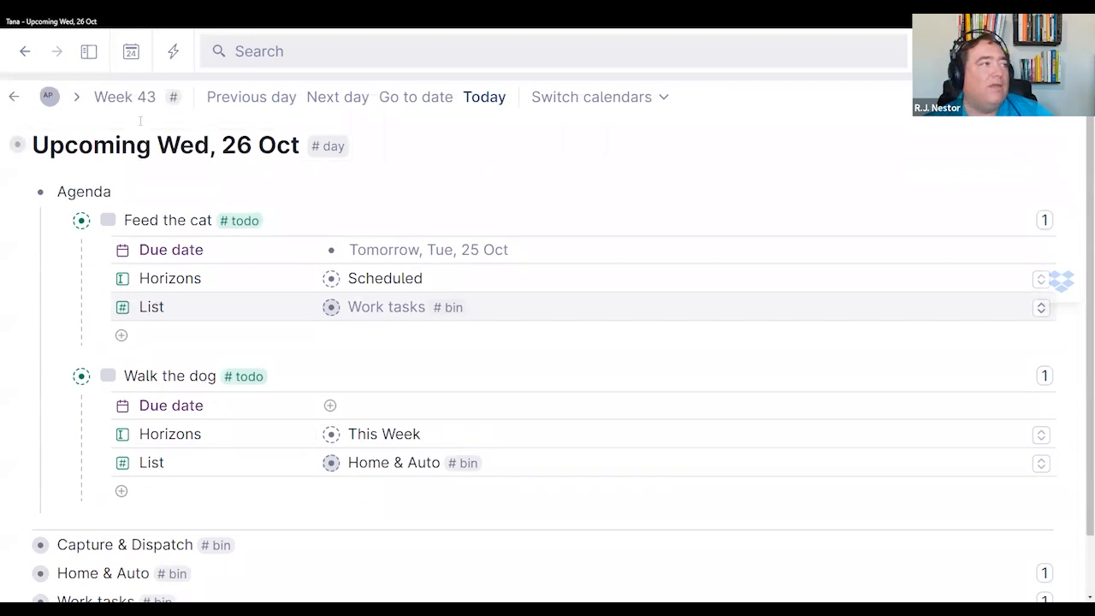
left_click(89, 53)
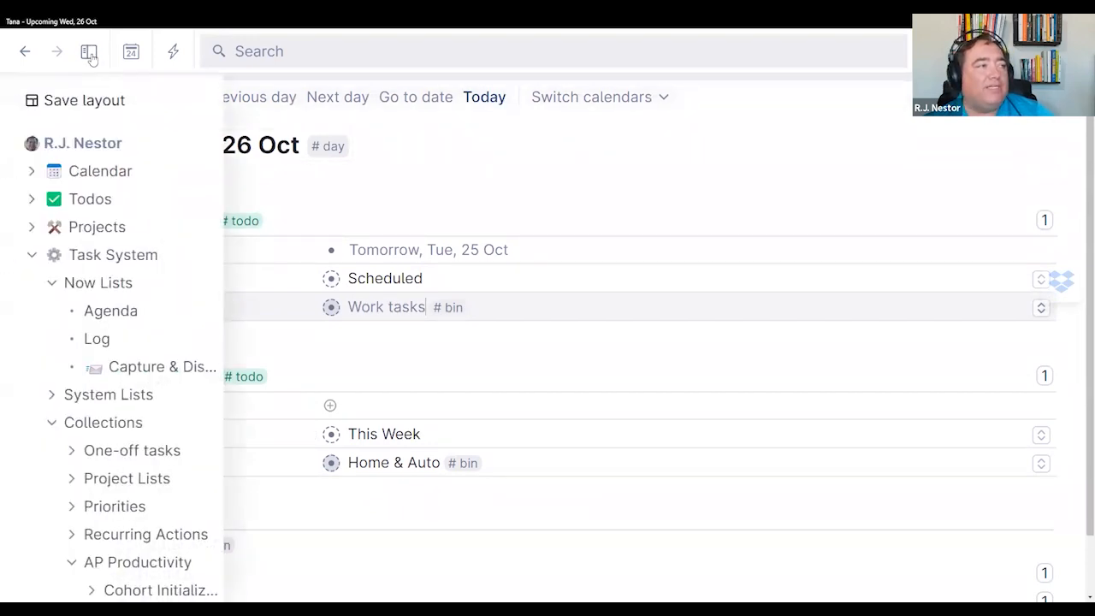
left_click(89, 53)
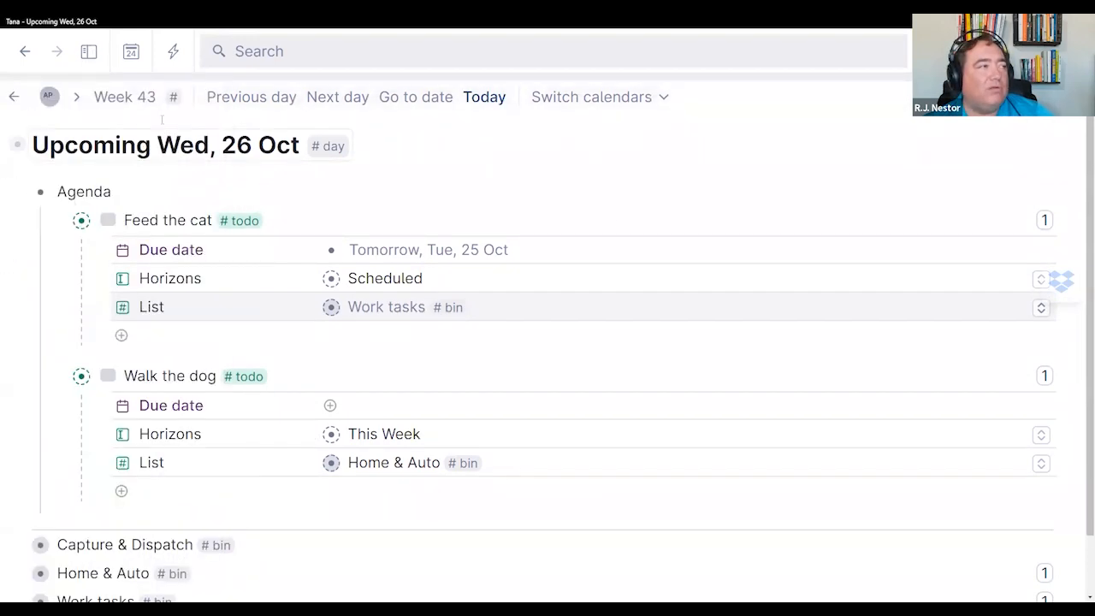
left_click(49, 98)
mouse_move(97, 126)
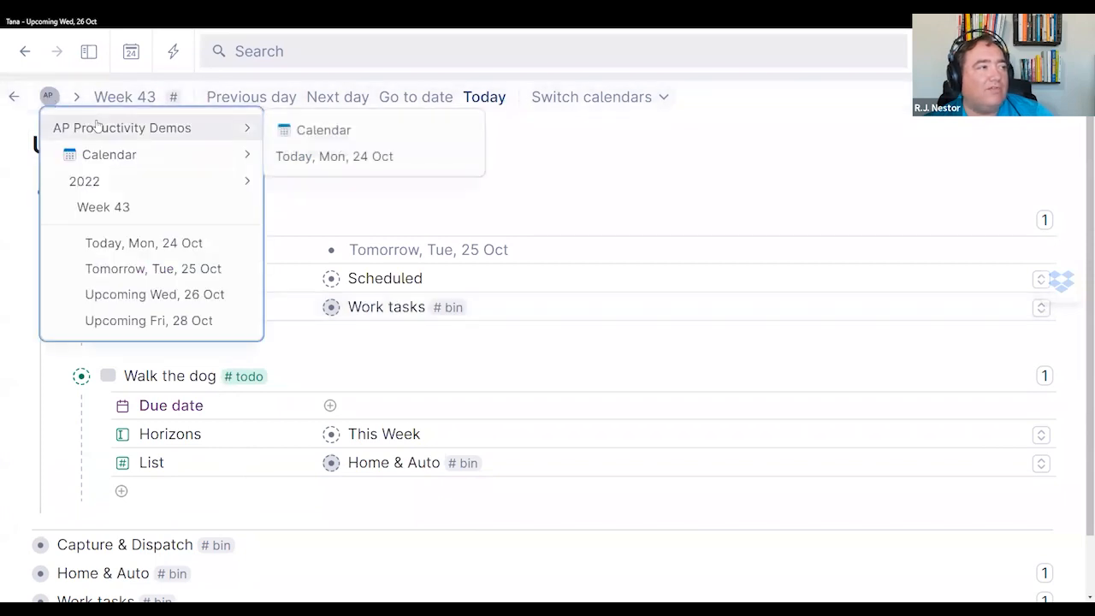
left_click(97, 126)
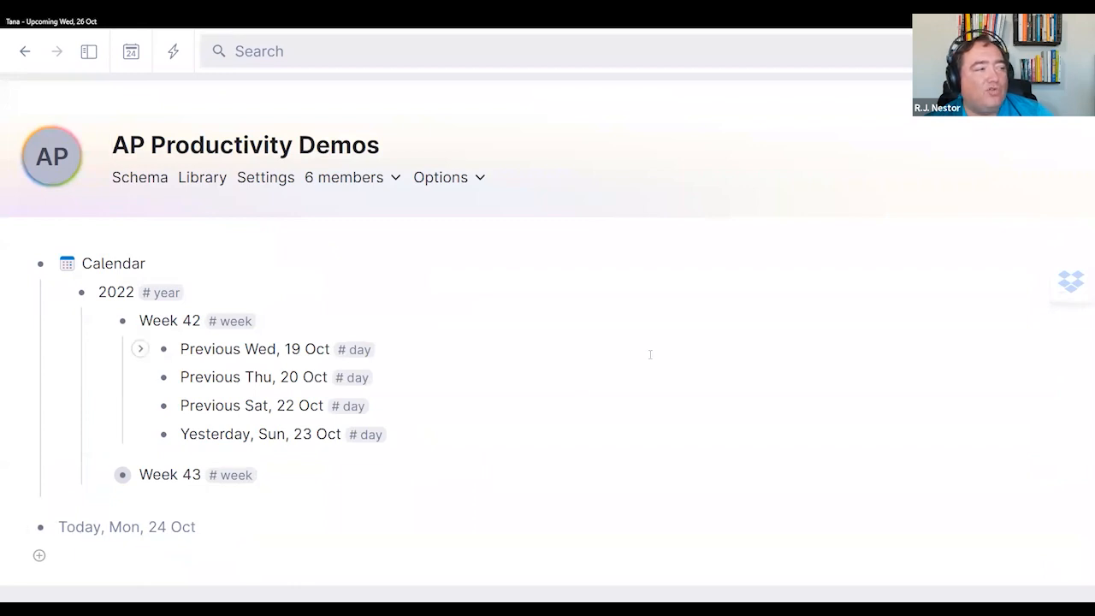
Step: Replace the Today reference on the workspace home page with a live search that lists nodes tagged #bin
left_click(309, 530)
key("BackSpace")
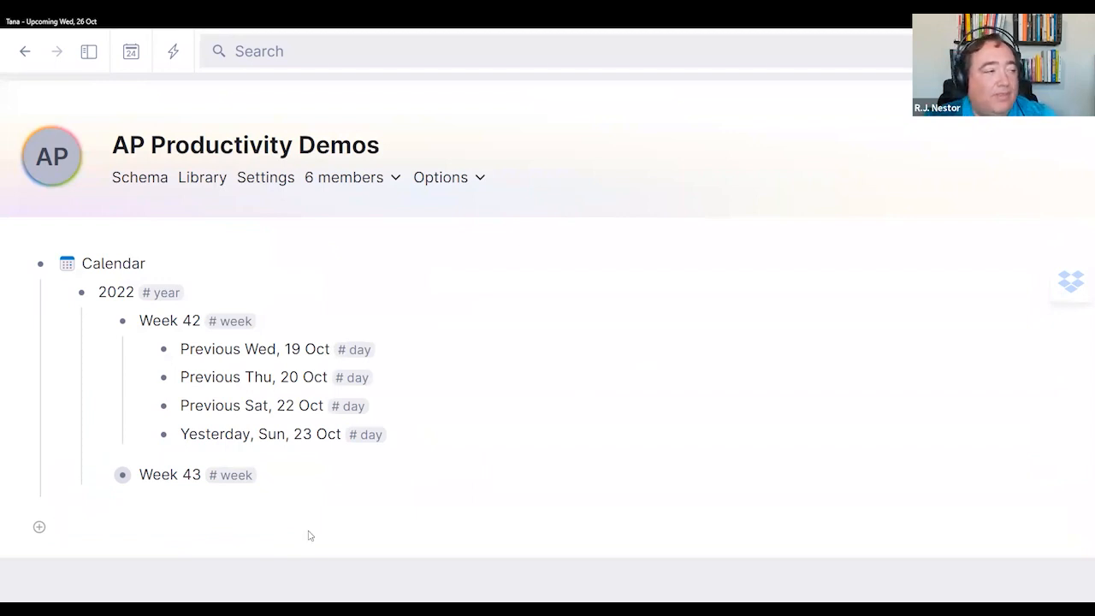
key("ctrl+k")
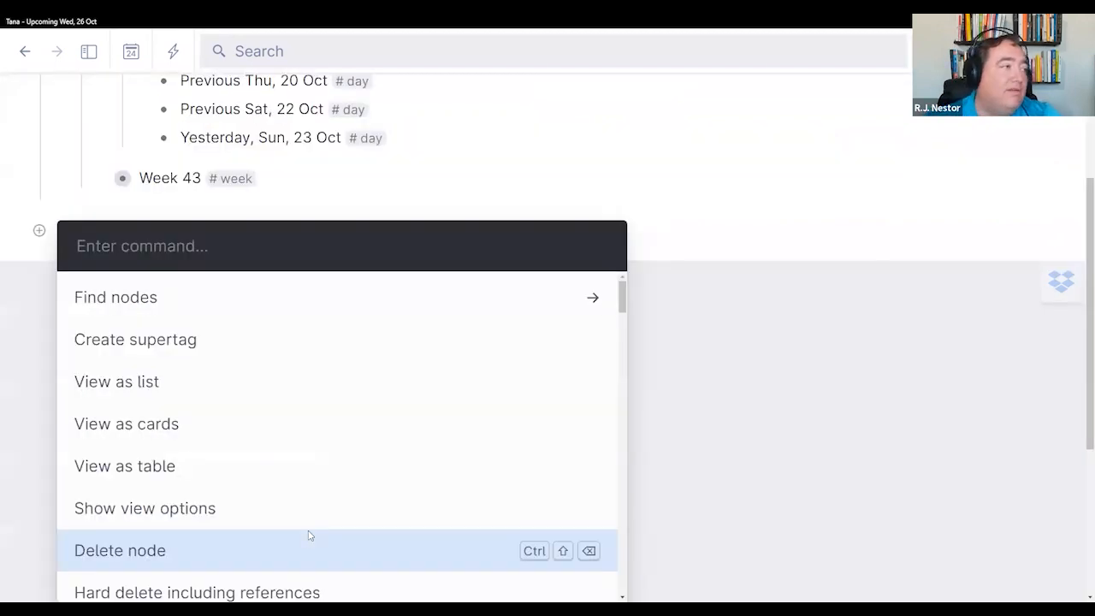
left_click(291, 297)
left_click(291, 298)
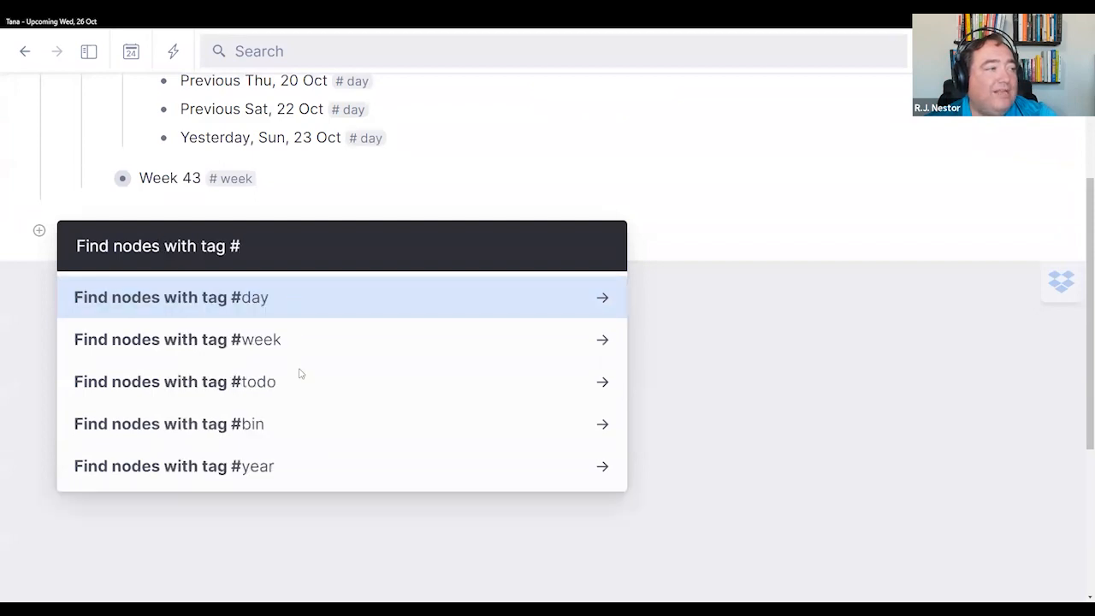
left_click(286, 427)
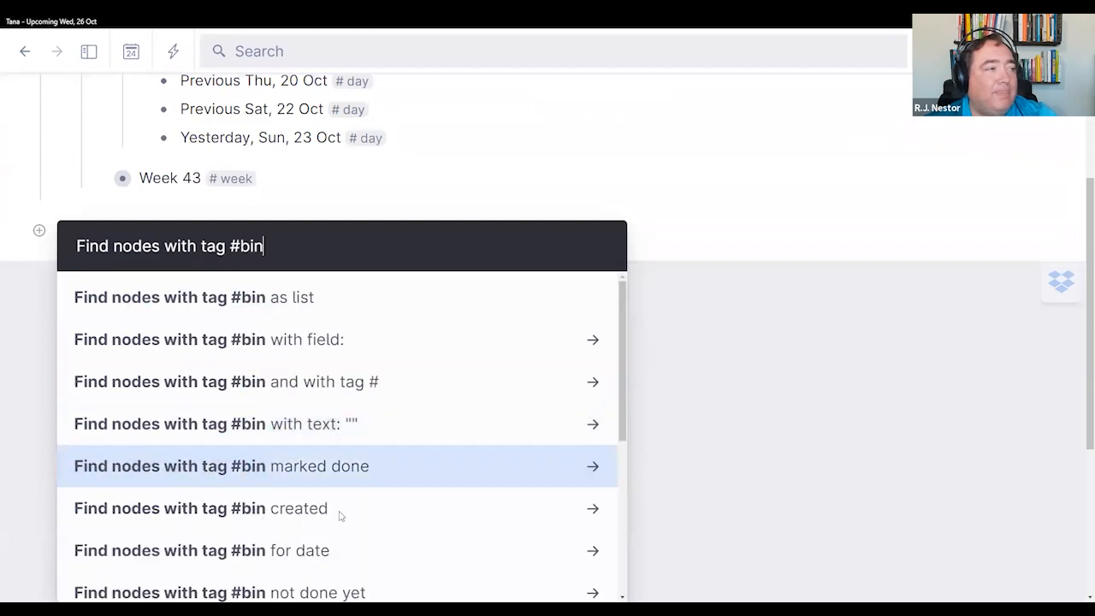
left_click(396, 297)
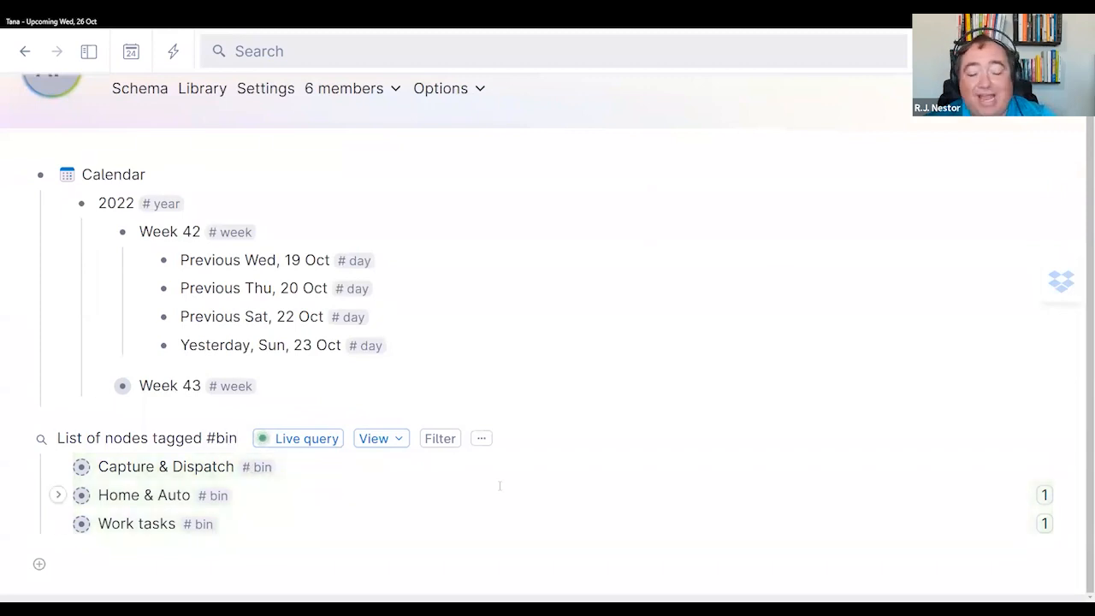
Step: Rename the #bin search on the workspace home page to Bins
key("shift+Left")
key("shift+Left")
key("shift+Left")
key("shift+Left")
key("shift+Left")
key("shift+Left")
key("shift+Left")
key("shift+Left")
key("shift+Left")
key("shift+Left")
key("shift+Left")
key("shift+Left")
key("shift+Left")
key("shift+Left")
key("shift+Left")
key("shift+Left")
key("shift+Left")
key("shift+Left")
key("shift+Left")
key("shift+Left")
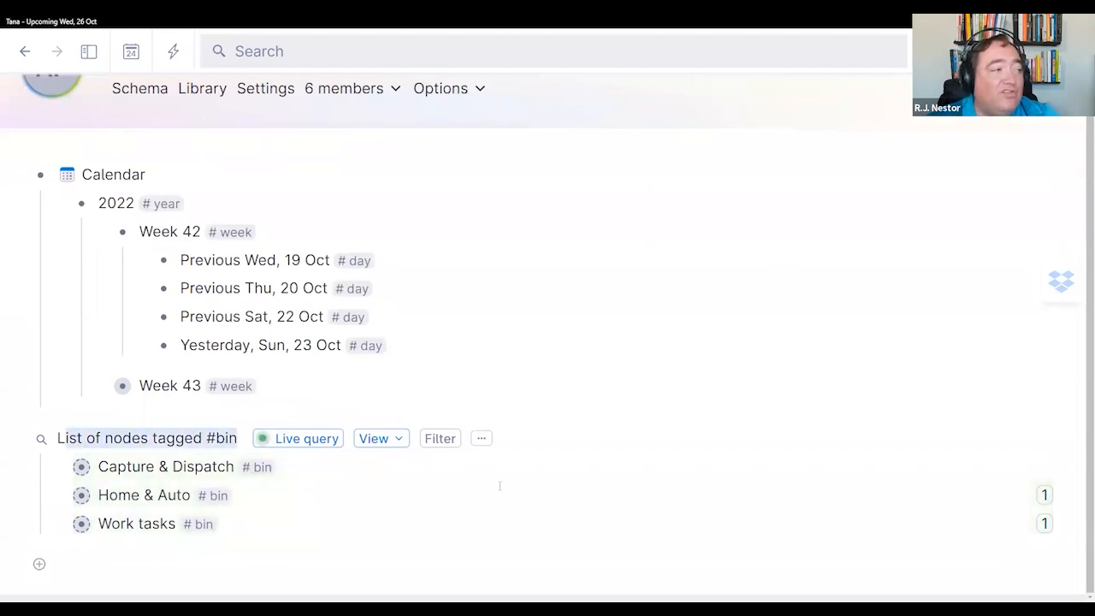
type("Bins")
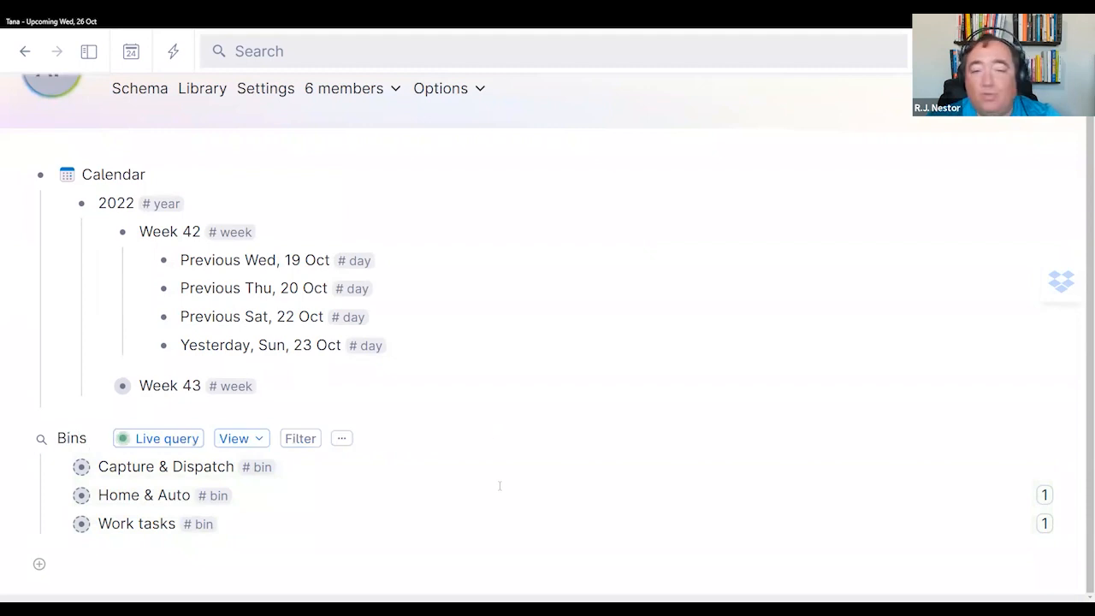
left_click(294, 572)
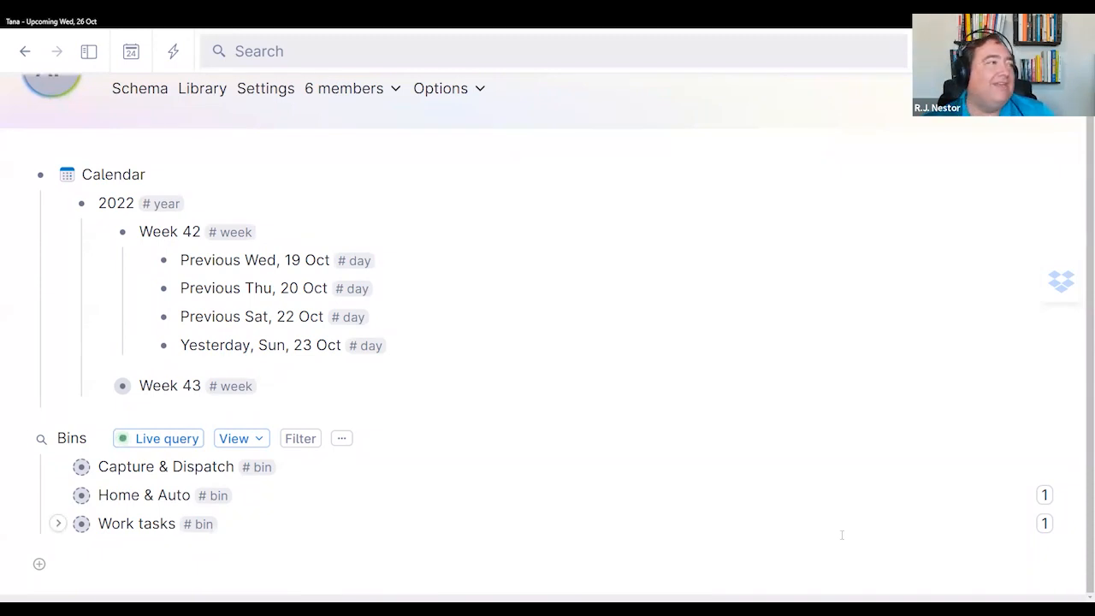
Step: Expand Week 43 in the Calendar and open the day page for Today, Mon, 24 Oct
scroll(1033, 320, "up", 1)
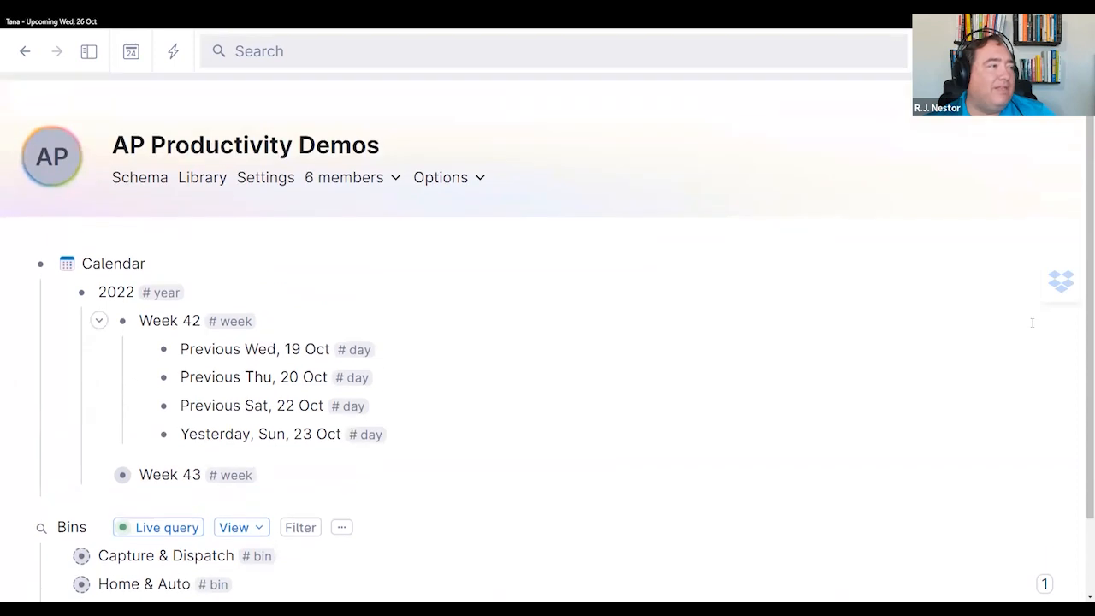
left_click(99, 476)
scroll(101, 480, "down", 1)
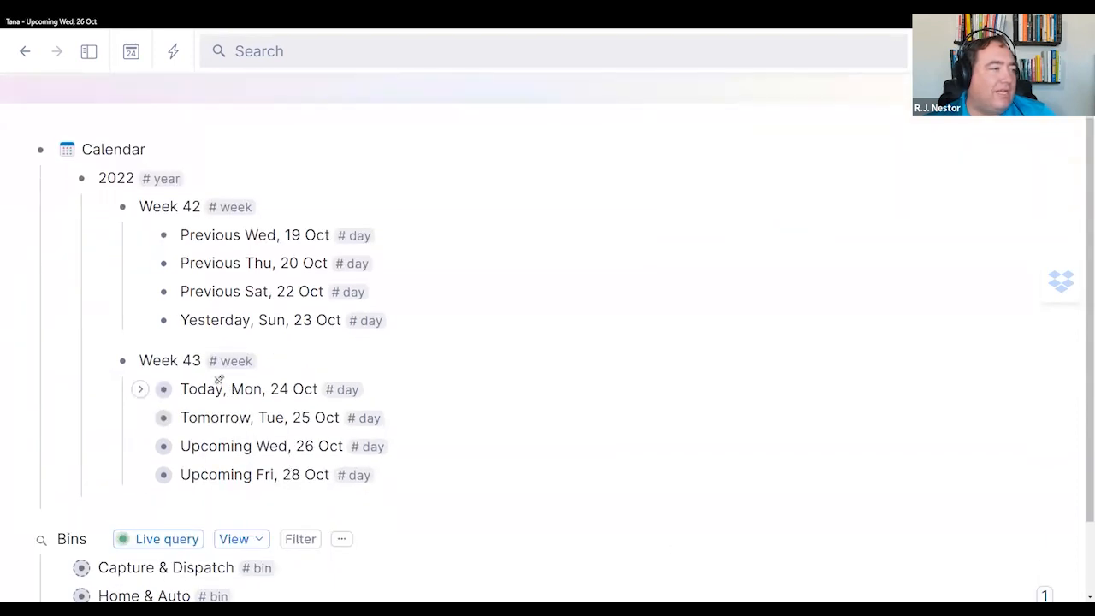
left_click(163, 389)
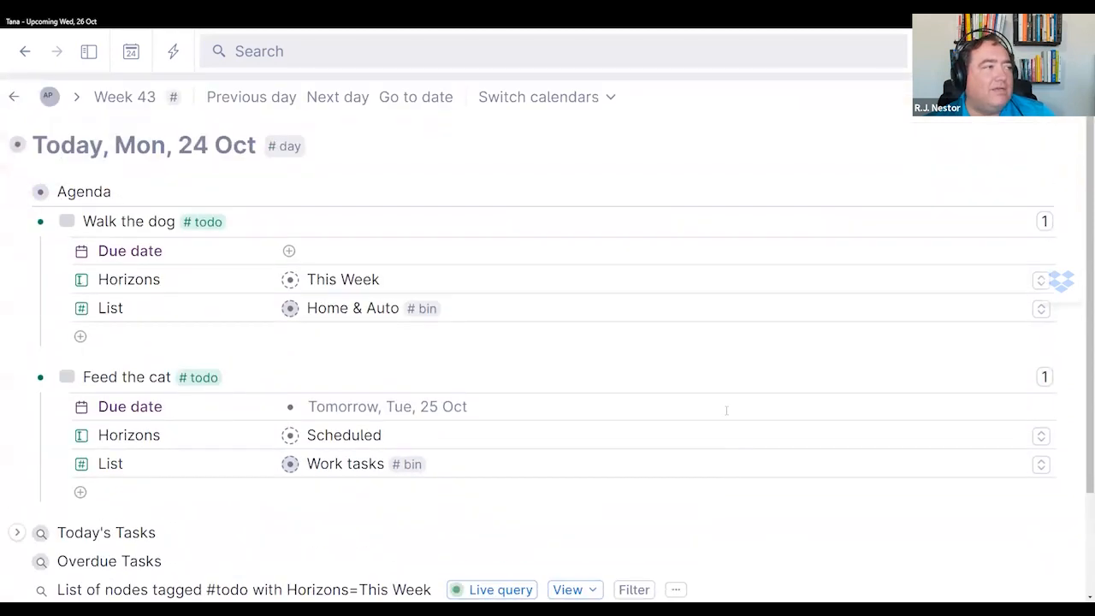
Step: Collapse the #todo search for Horizons=This Week and create a new supertag named project on an empty node below it
scroll(26, 406, "down", 1)
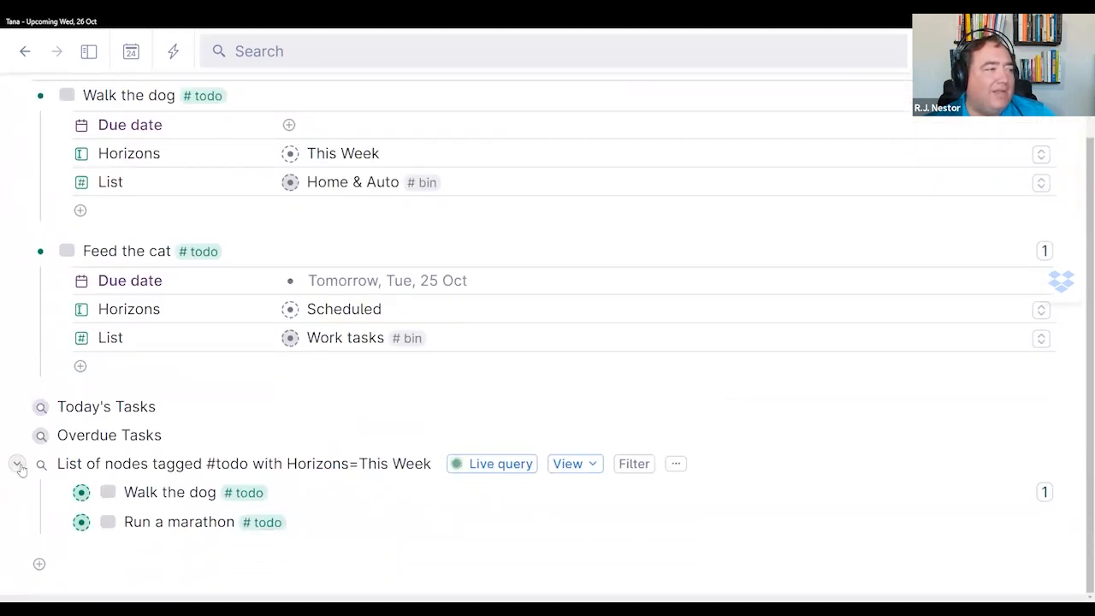
left_click(17, 463)
left_click(228, 562)
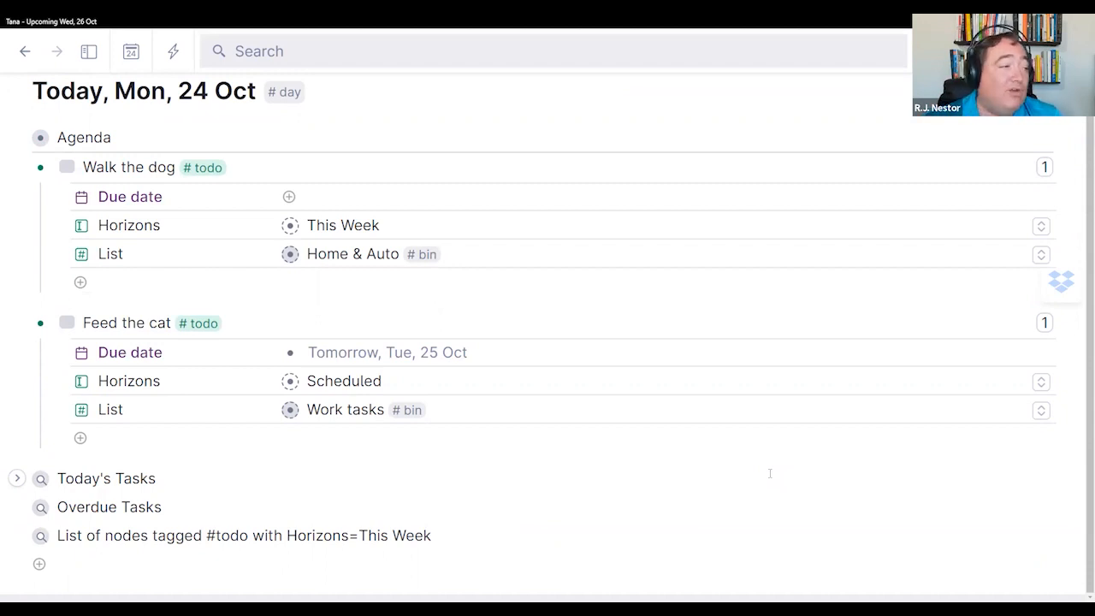
type("#project")
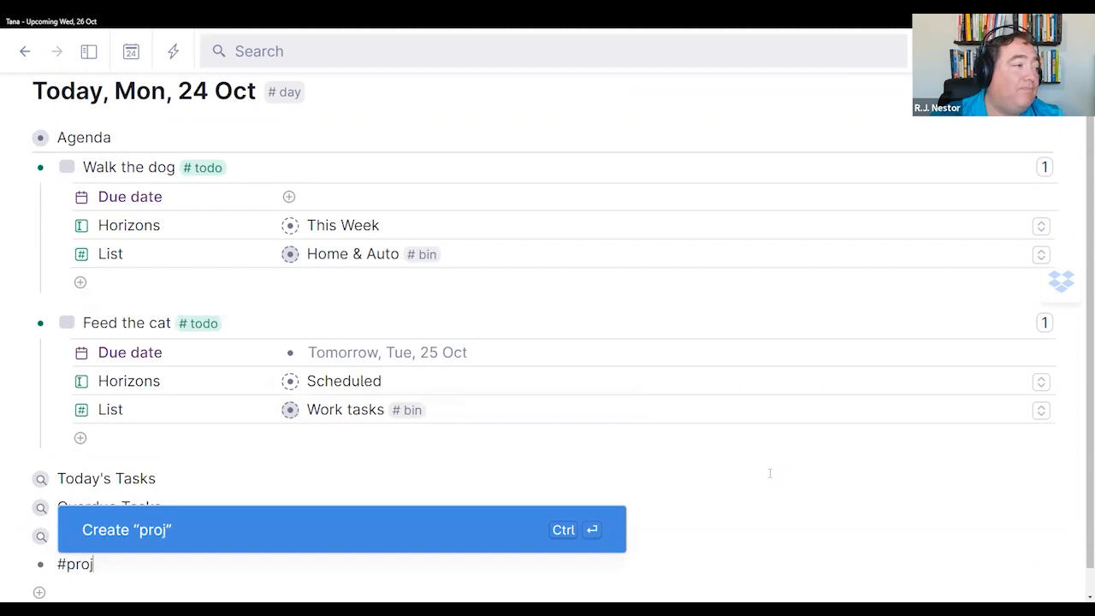
key("ctrl+Return")
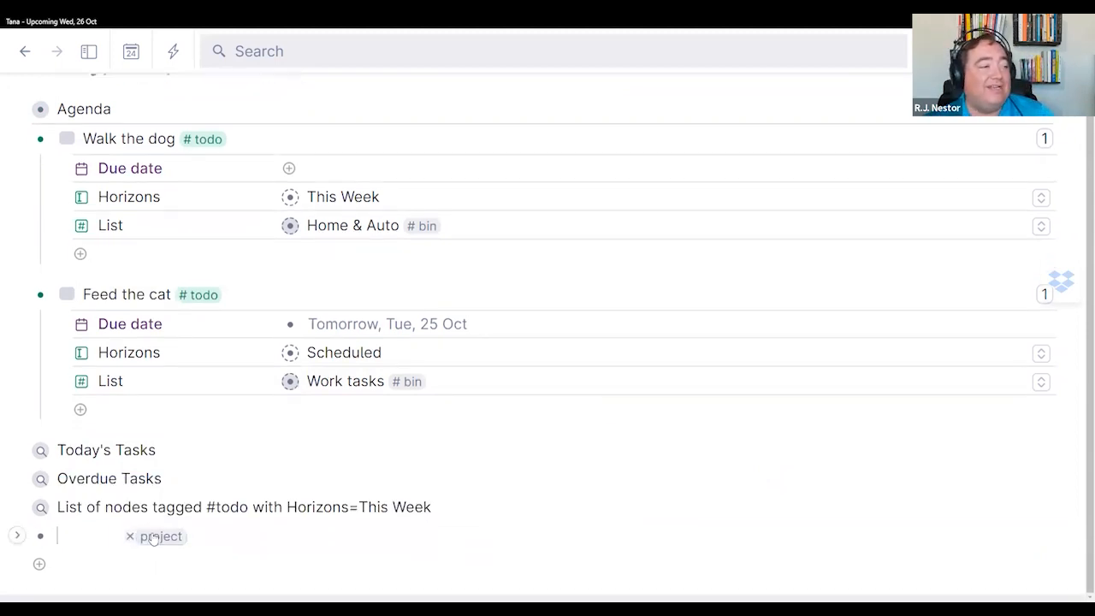
Step: Open the settings of the #project tag and set its color to orange
mouse_move(152, 535)
left_click(101, 503)
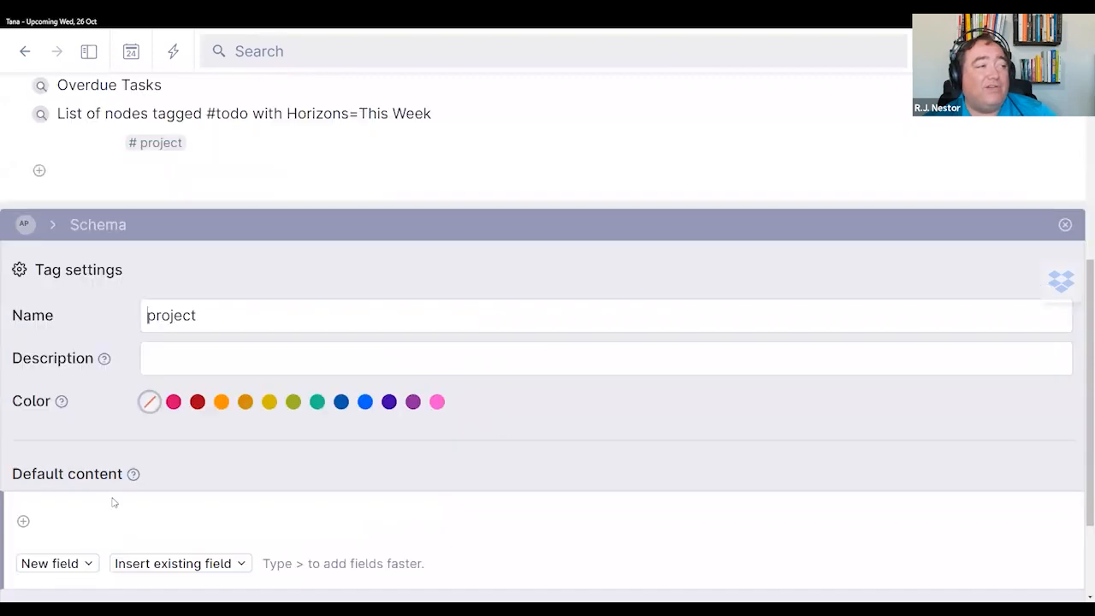
left_click(221, 402)
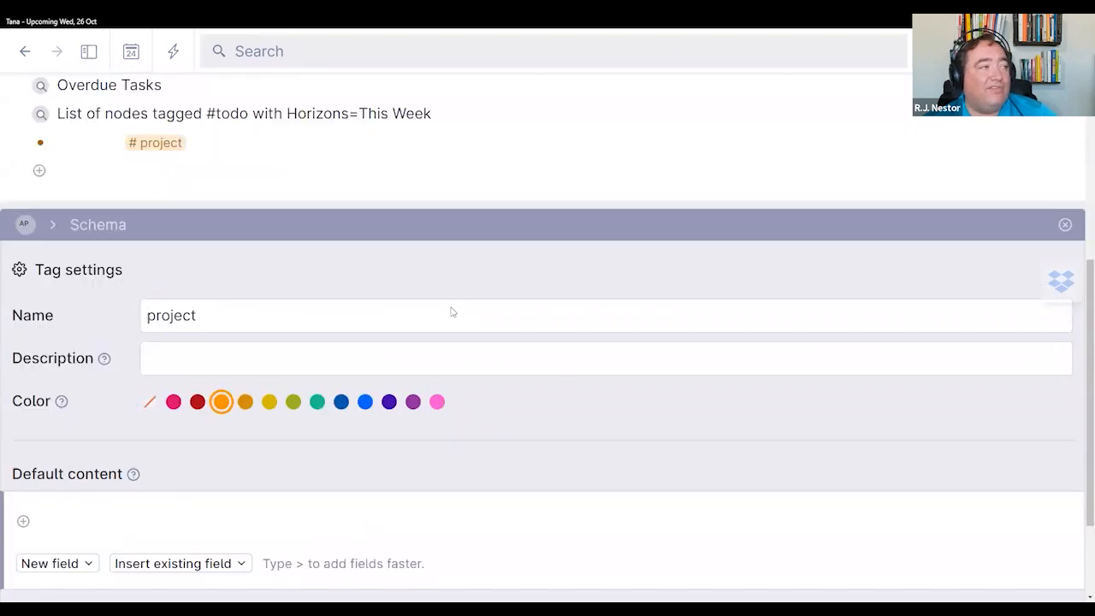
Step: Make the #project tag extend the existing #bin tag through its advanced settings
scroll(510, 397, "down", 3)
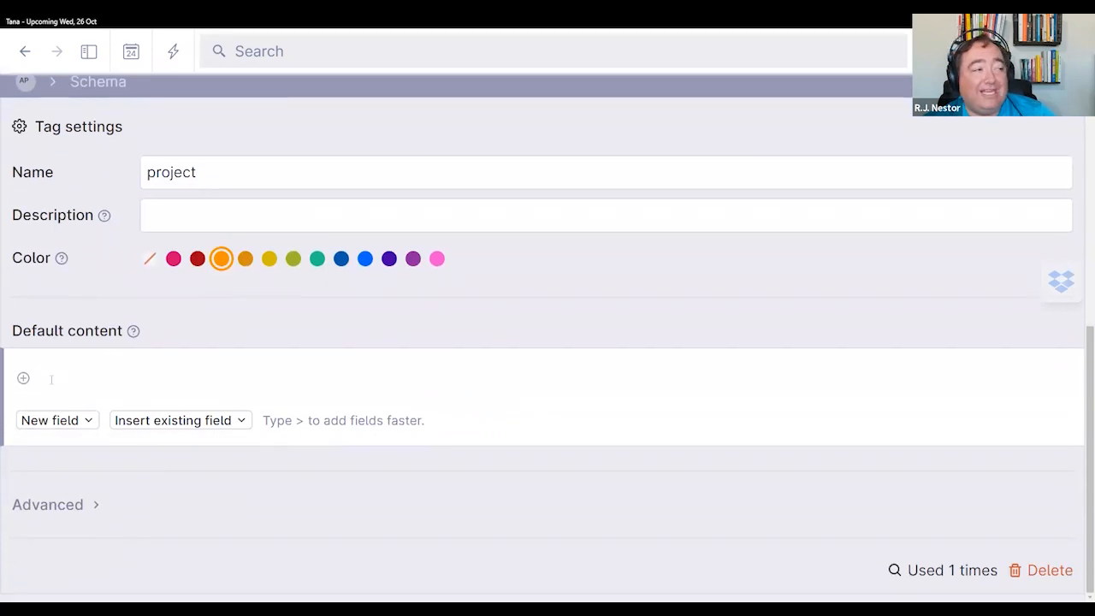
left_click(92, 509)
scroll(152, 481, "down", 2)
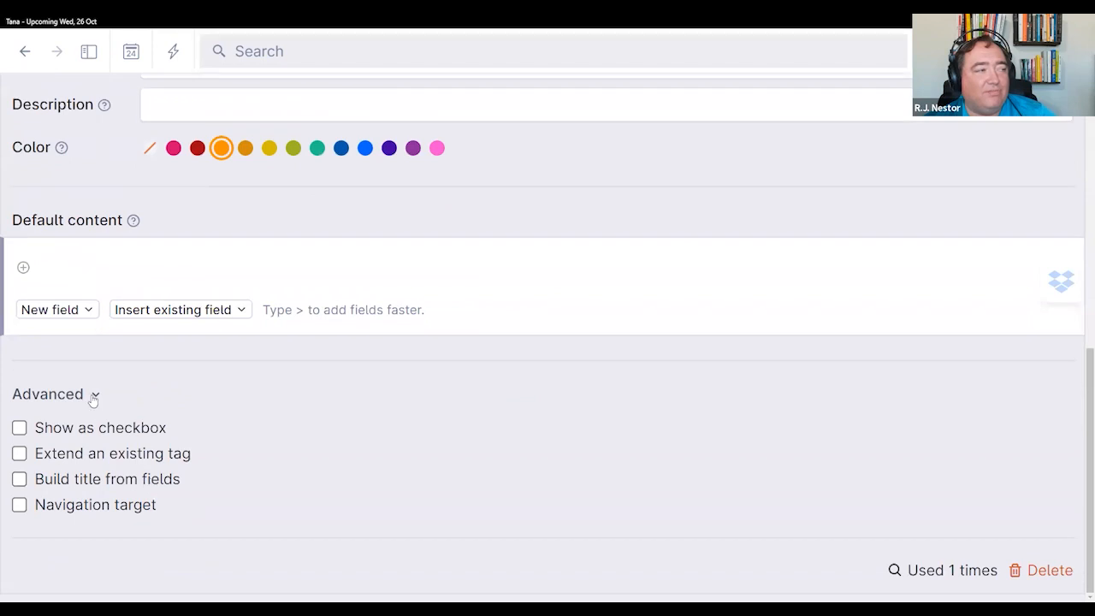
left_click(20, 455)
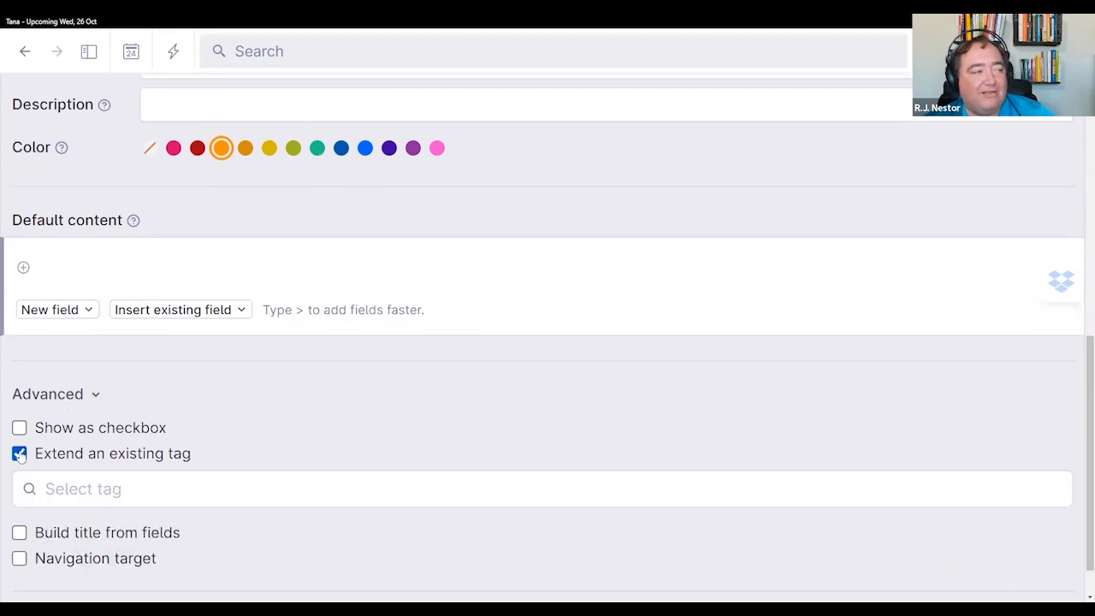
left_click(469, 488)
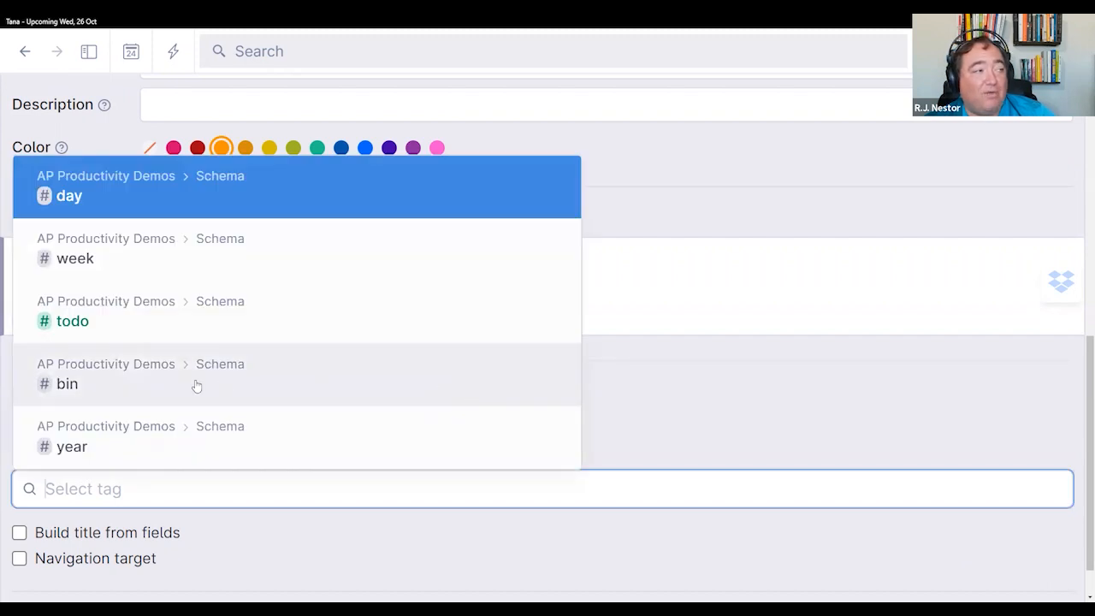
left_click(175, 390)
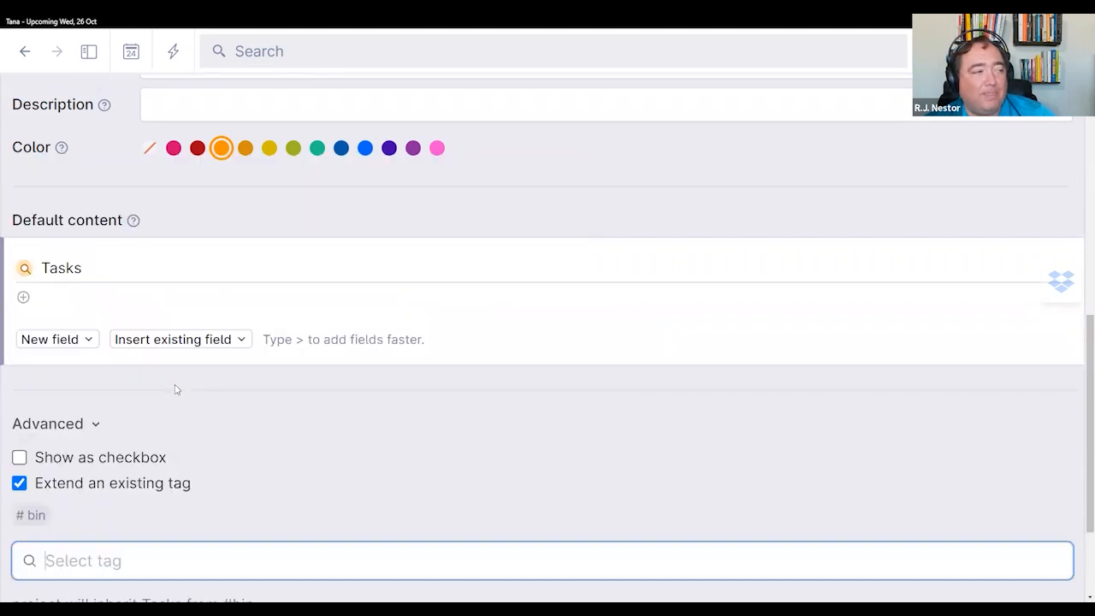
Step: Add a new field named Purpose below the Tasks search in the #project tag's default content
scroll(103, 419, "up", 1)
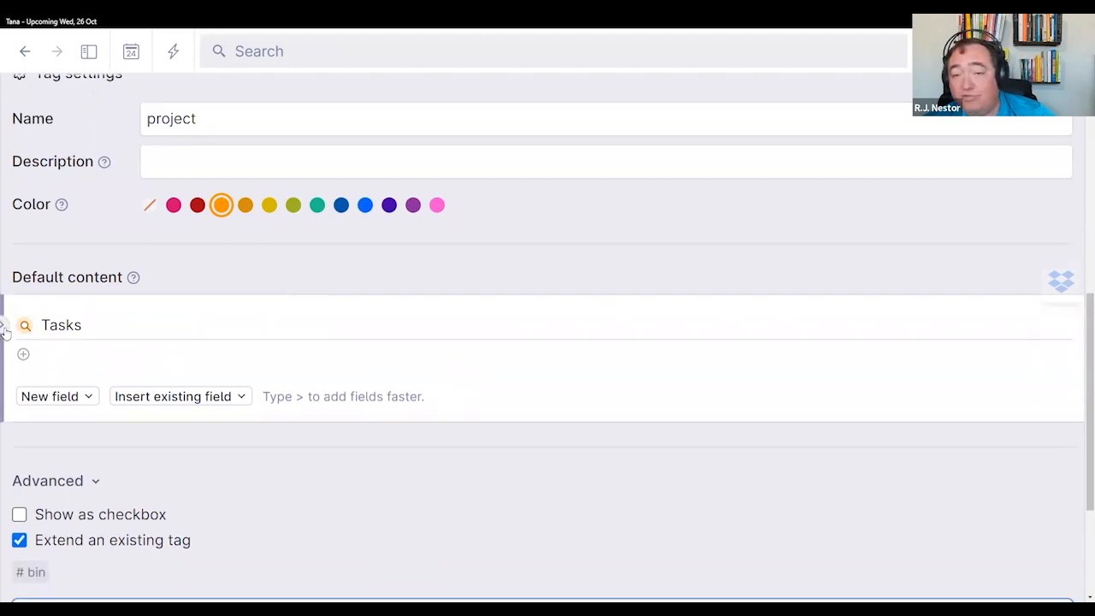
left_click(23, 355)
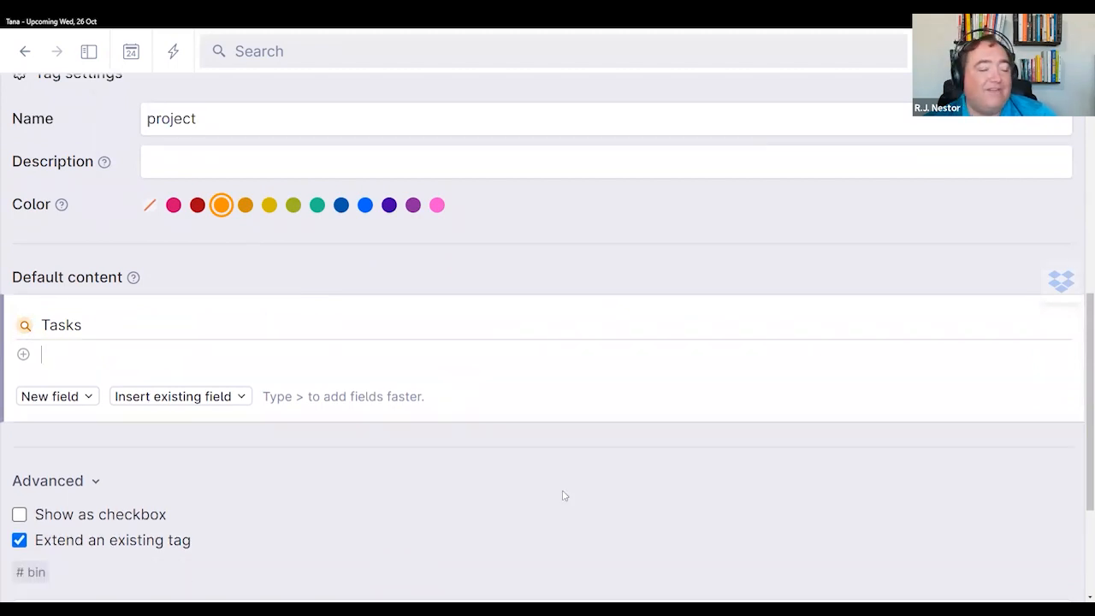
type(">")
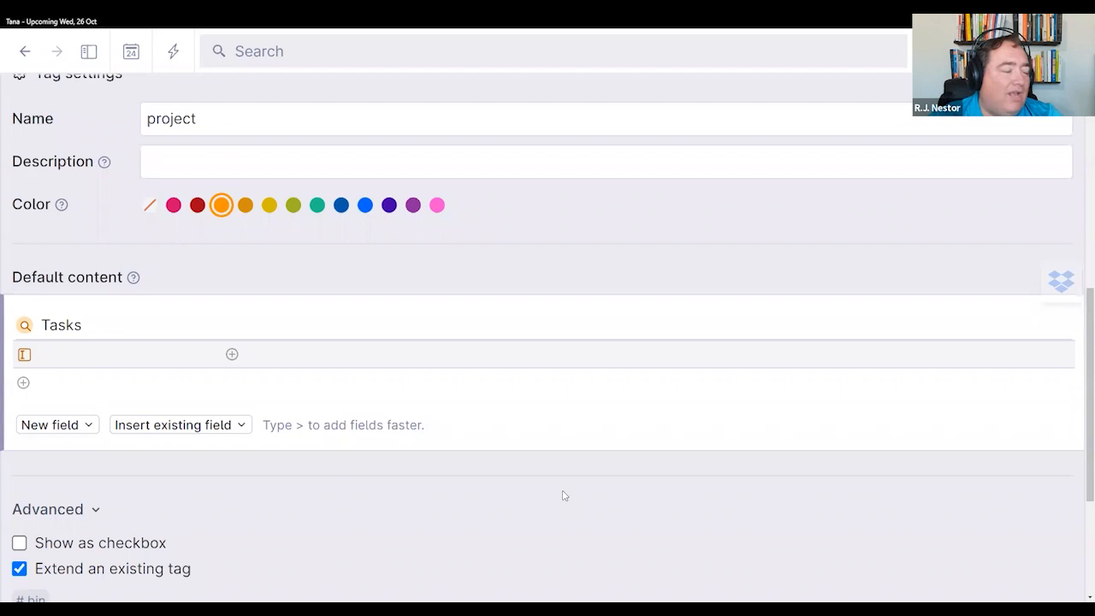
type("Purpose")
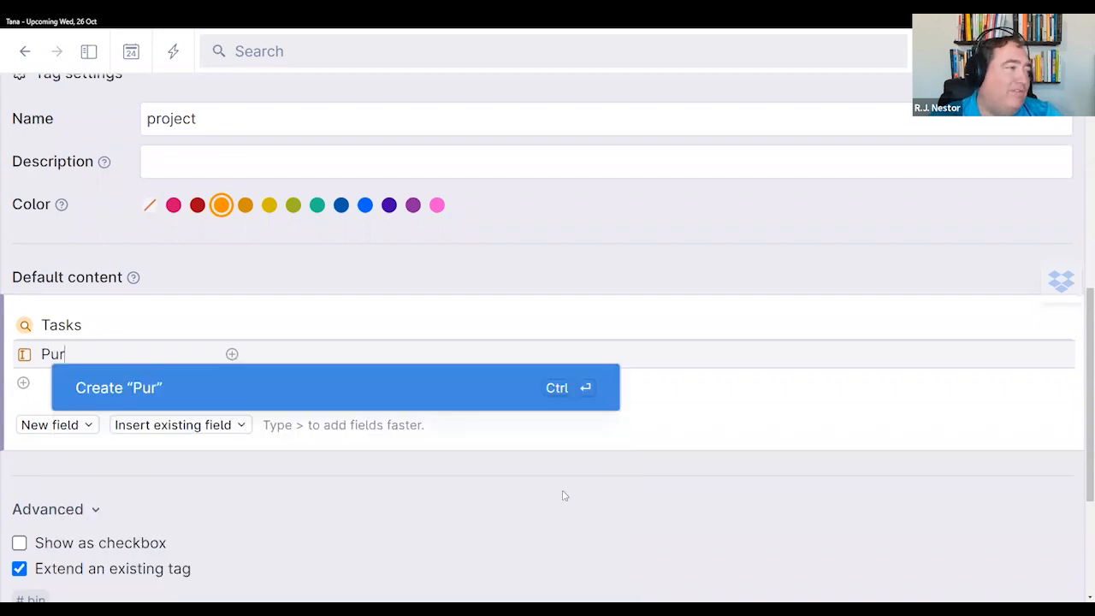
key("ctrl+Return")
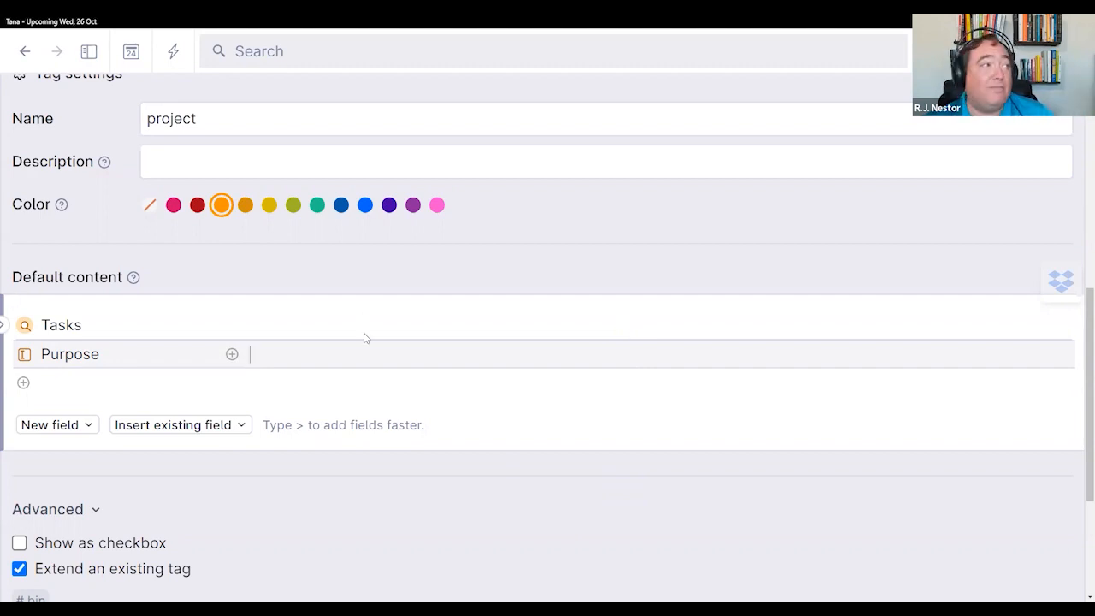
Step: Name the #project node on the day page "Rebuild my system in Tana" and expand its contents
scroll(360, 308, "up", 1)
scroll(356, 307, "up", 4)
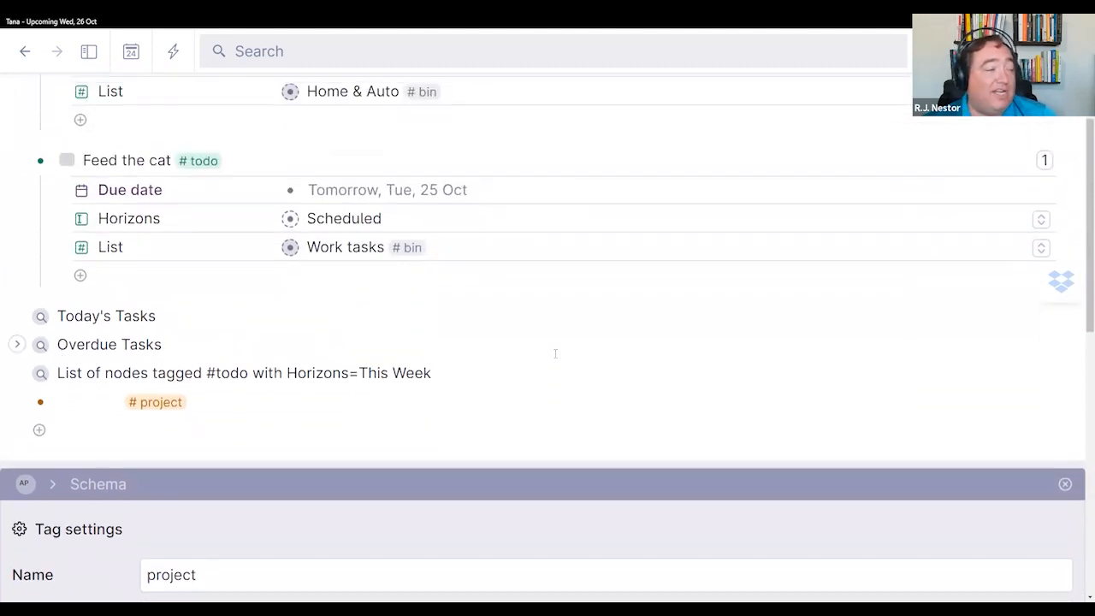
type("R")
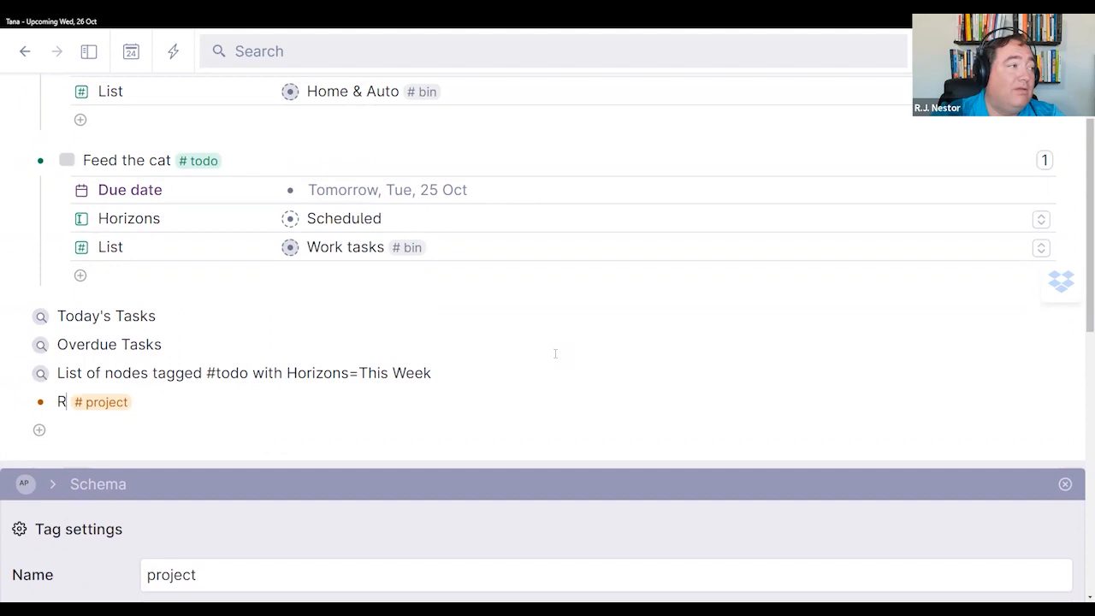
type("ebuild my system in Tana")
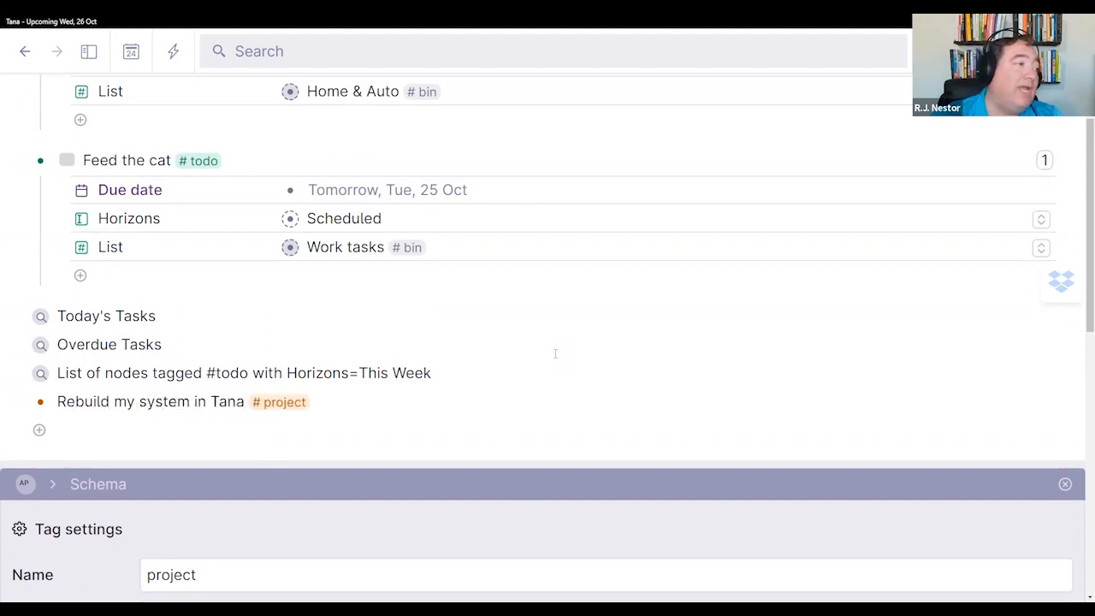
key("Return")
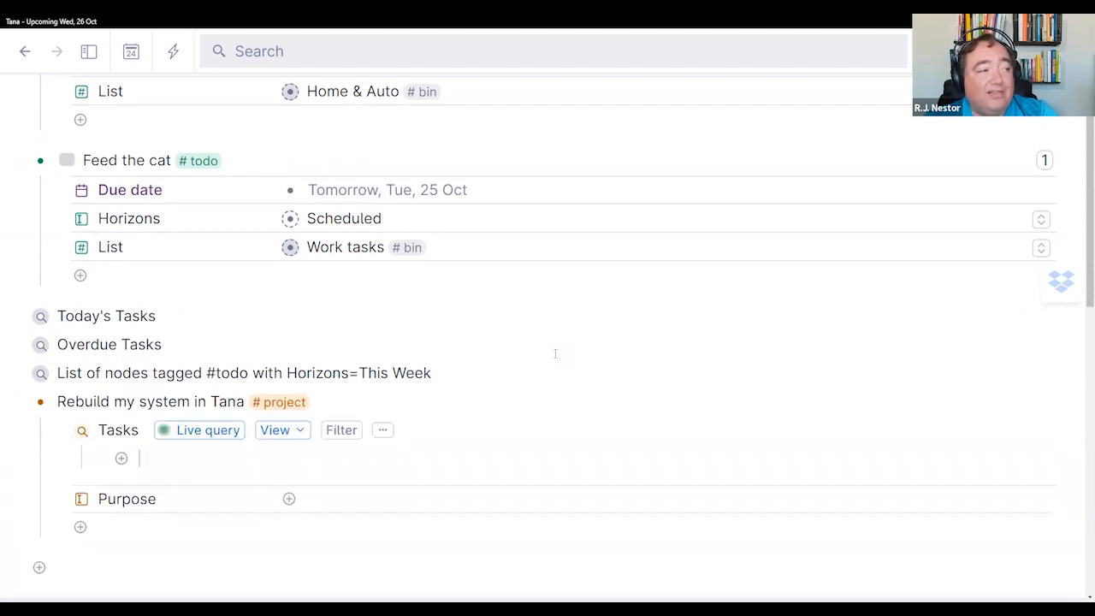
Step: Collapse the project's Tasks search and add a #todo node "Learn how to do todos in Tana" below the project
key("ctrl+Up")
key("Down")
key("Down")
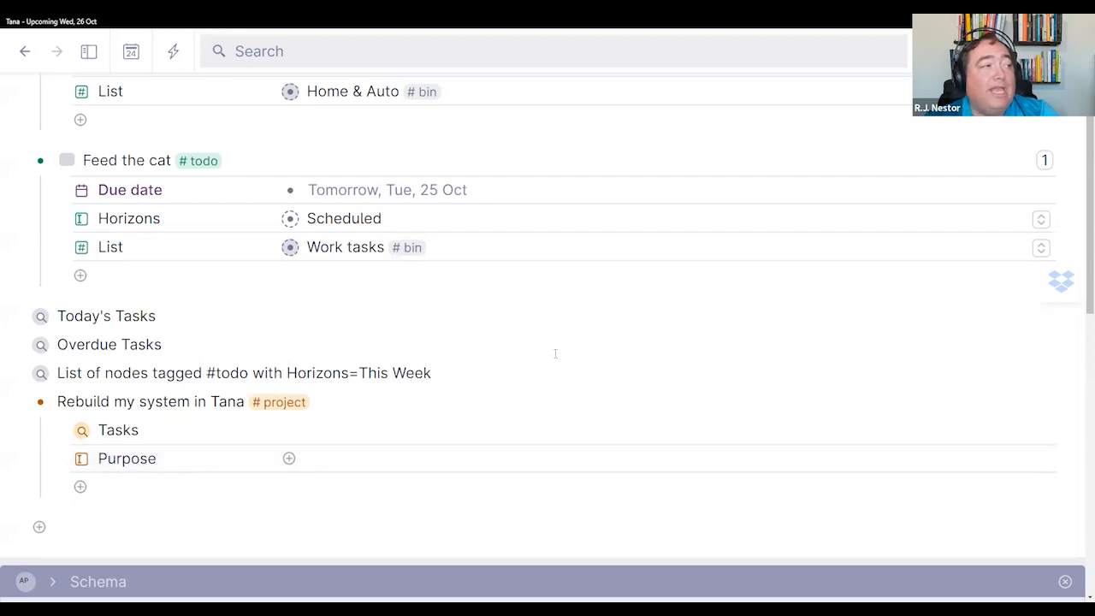
type("Le")
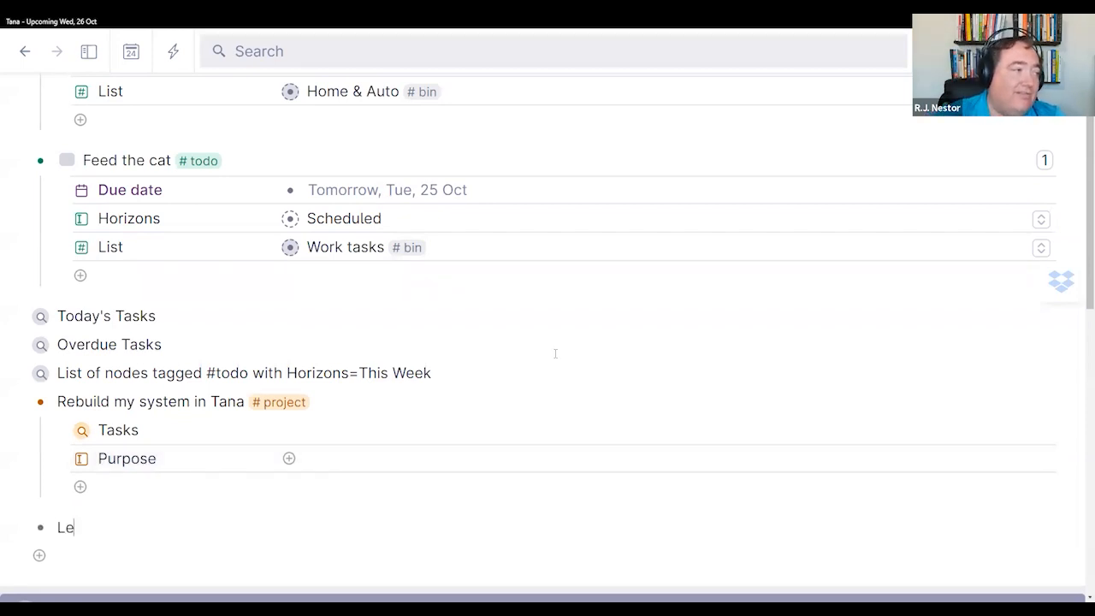
type("arn how to do to")
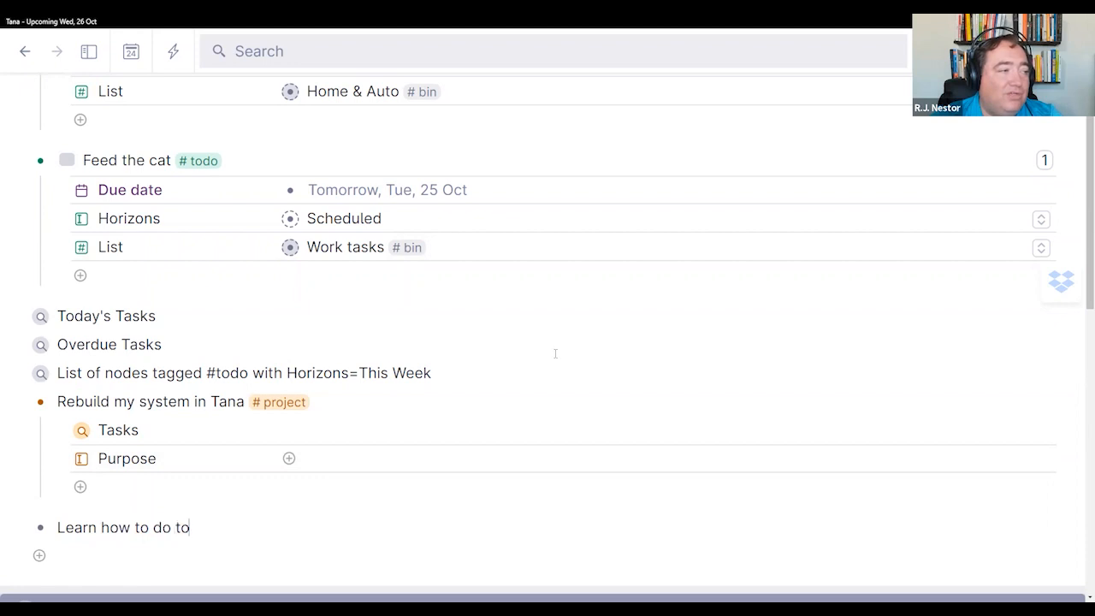
type("dos in Tana # t")
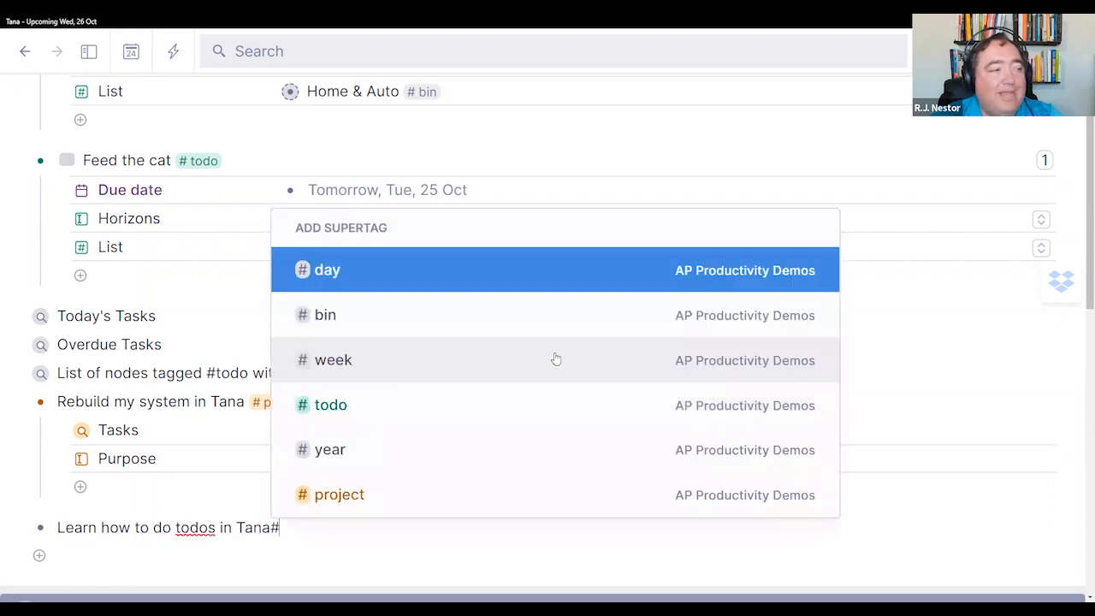
key("Return")
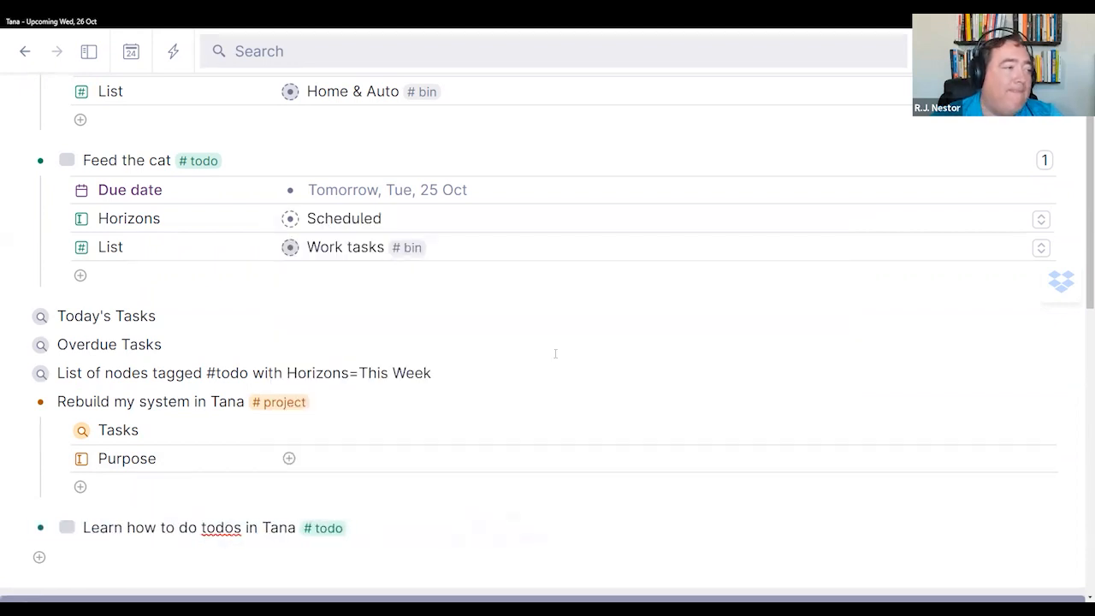
Step: Set the new todo's List field to the "Rebuild my system in Tana" project and expand that project's Tasks search
scroll(556, 354, "down", 2)
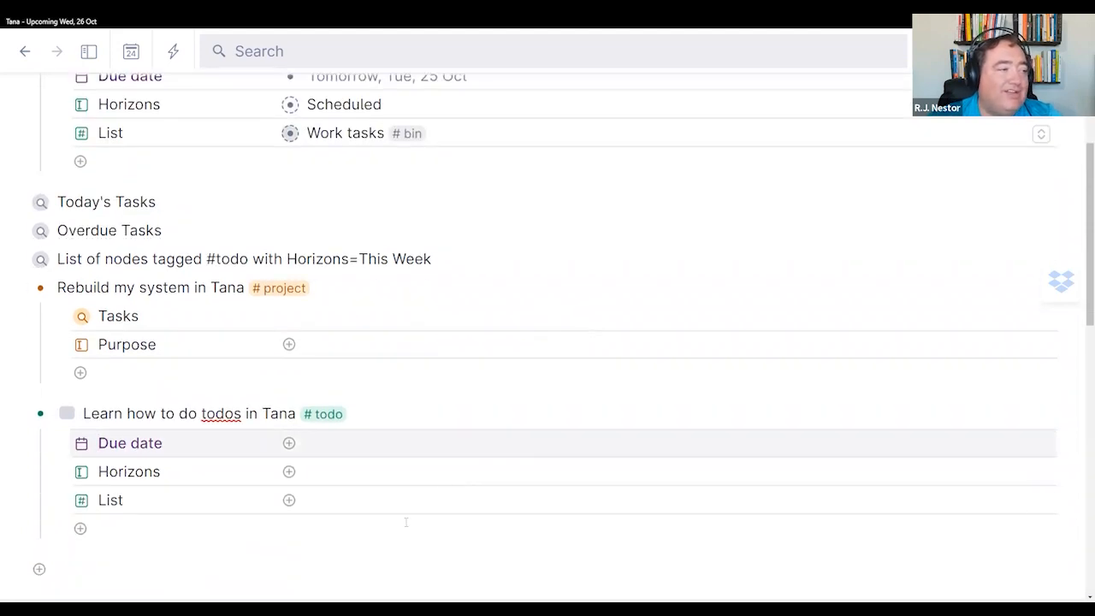
left_click(392, 500)
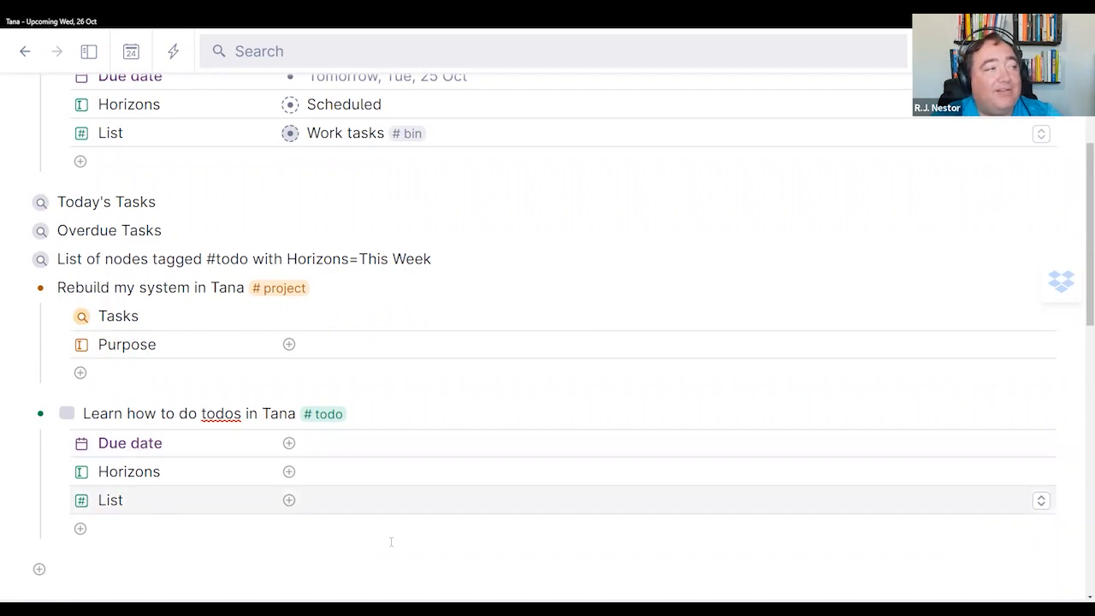
type("reb")
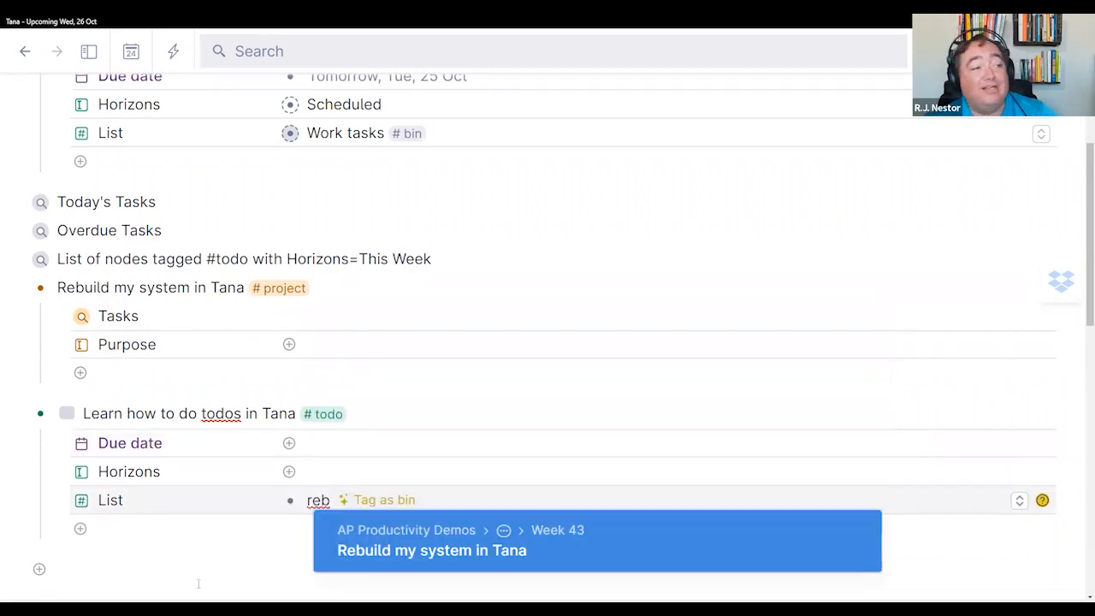
left_click(434, 552)
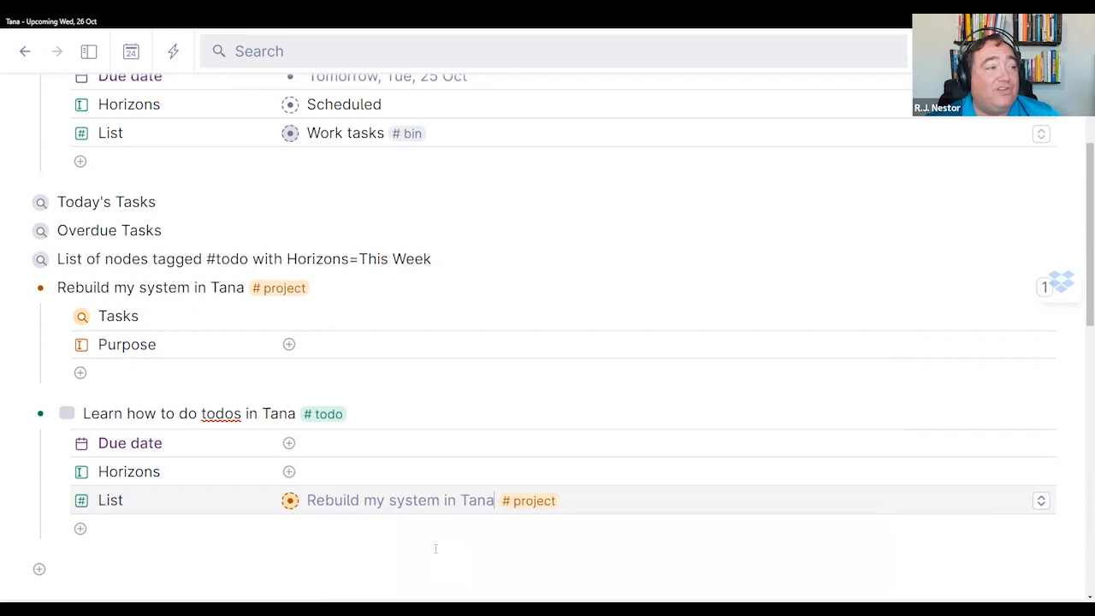
key("Return")
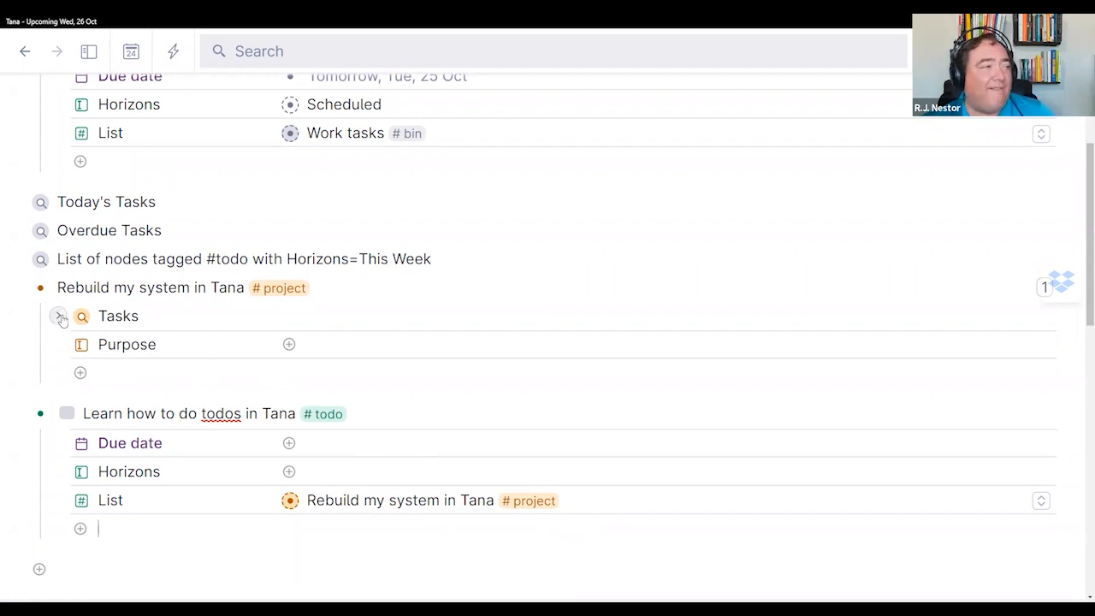
left_click(55, 316)
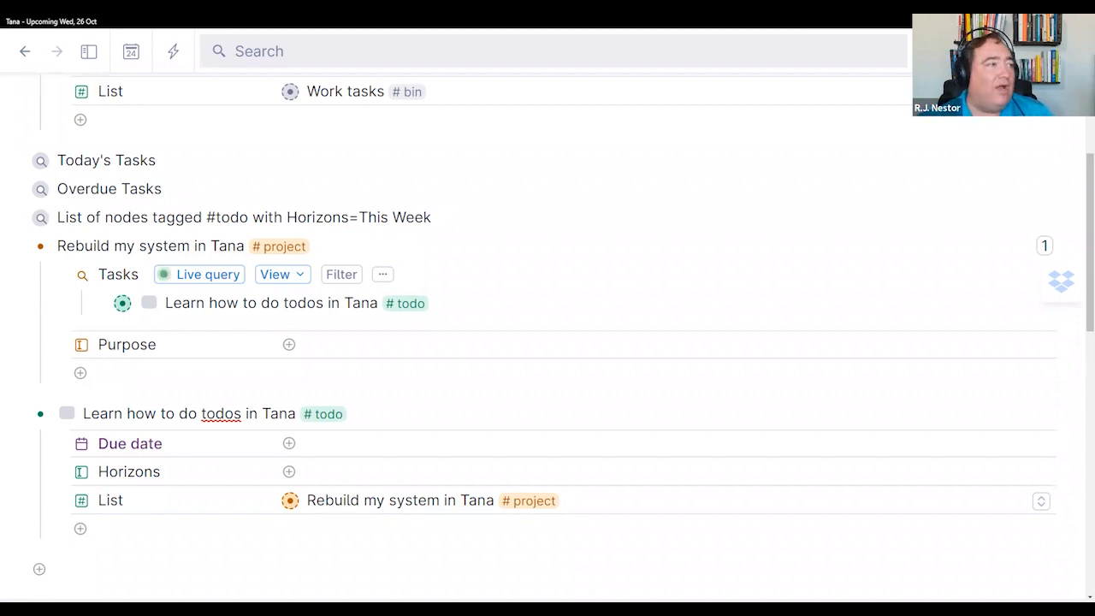
Step: Collapse the Walk the dog, Feed the cat, Rebuild my system in Tana and Learn how to do todos in Tana nodes
scroll(713, 569, "up", 5)
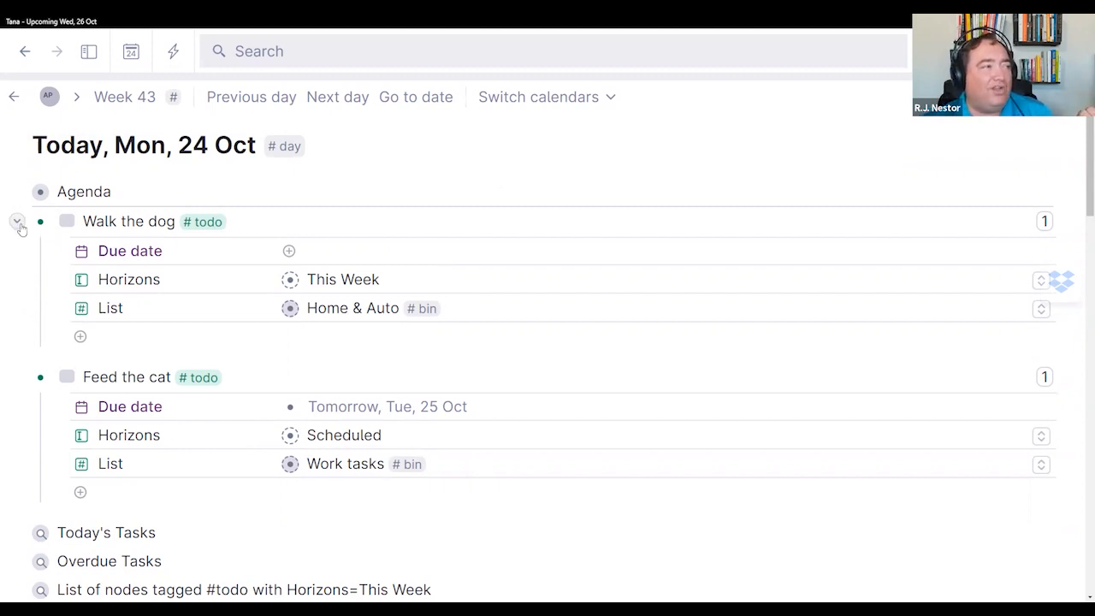
left_click(18, 222)
left_click(18, 250)
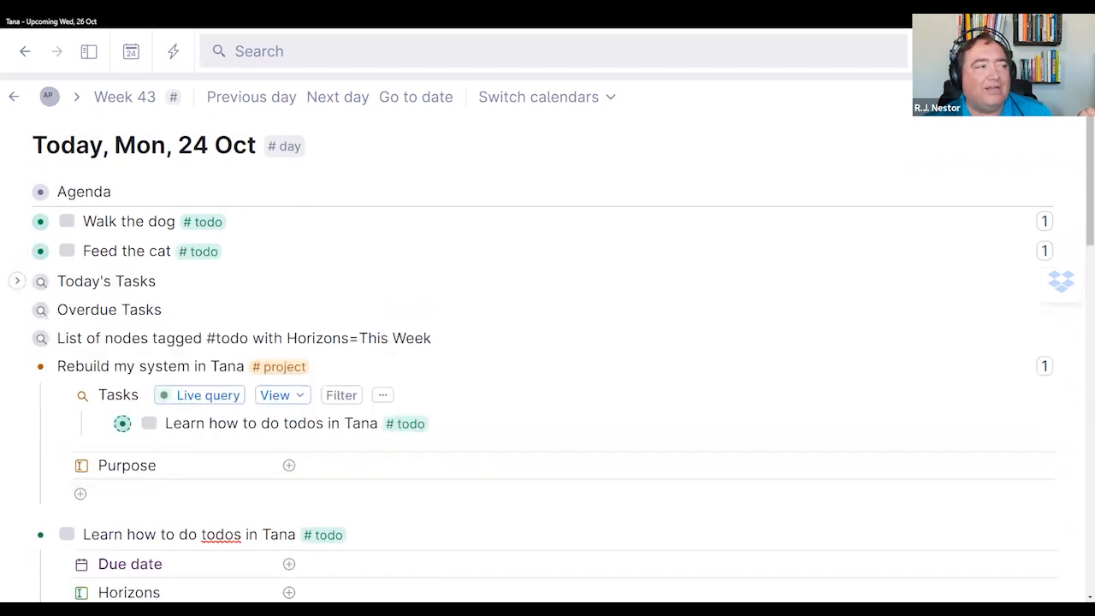
left_click(17, 366)
left_click(17, 395)
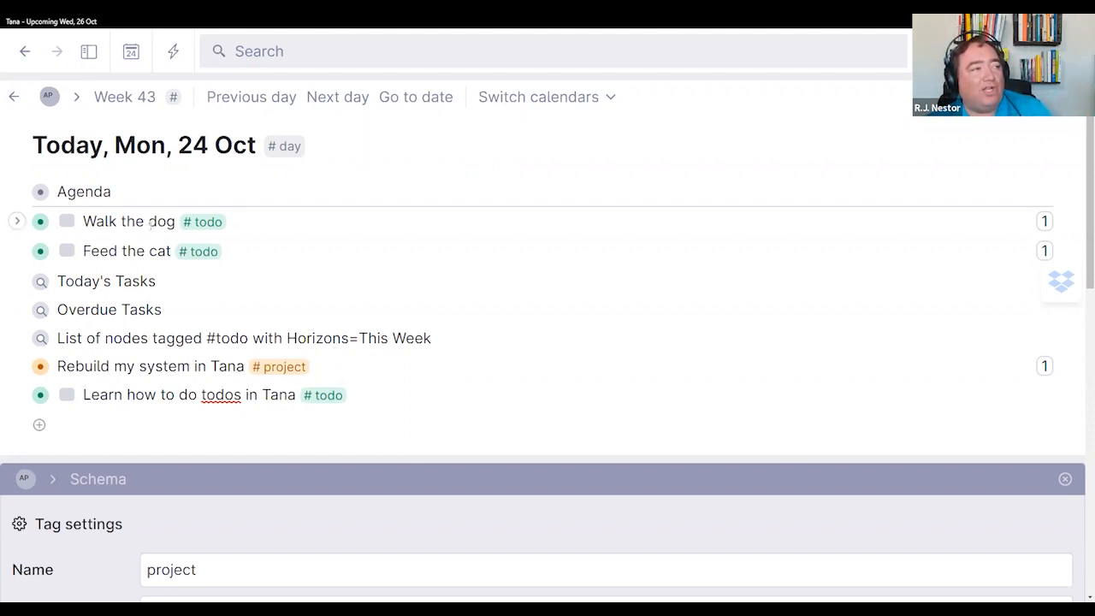
Step: Expand the Agenda on the day page and look into its Today's Tasks search, comparing it with the nodes below
left_click(17, 192)
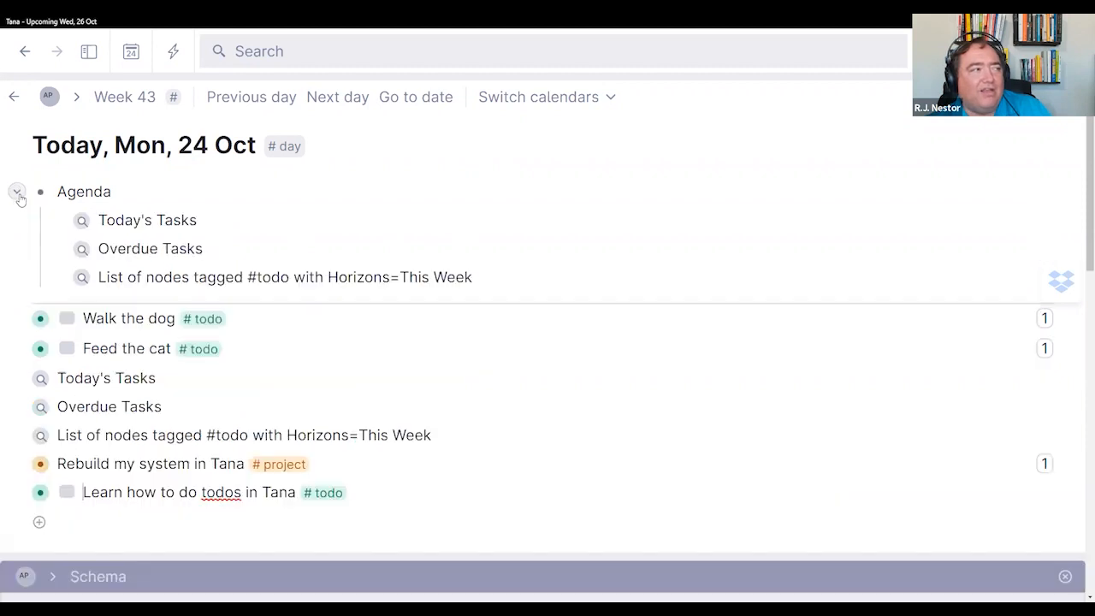
left_click(57, 220)
left_click(56, 221)
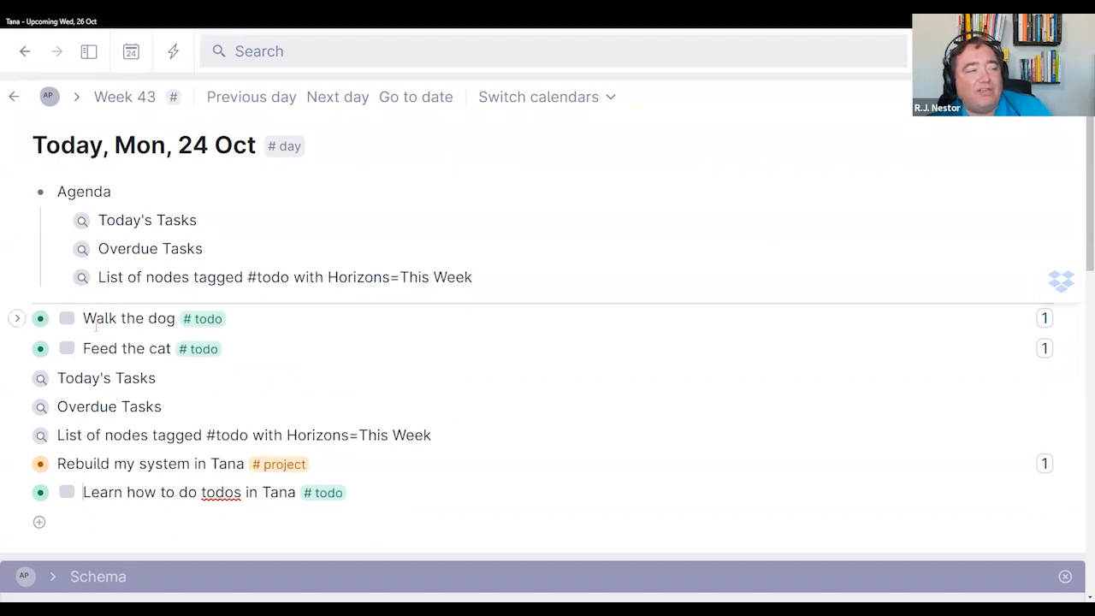
left_click_drag(96, 325, 175, 488)
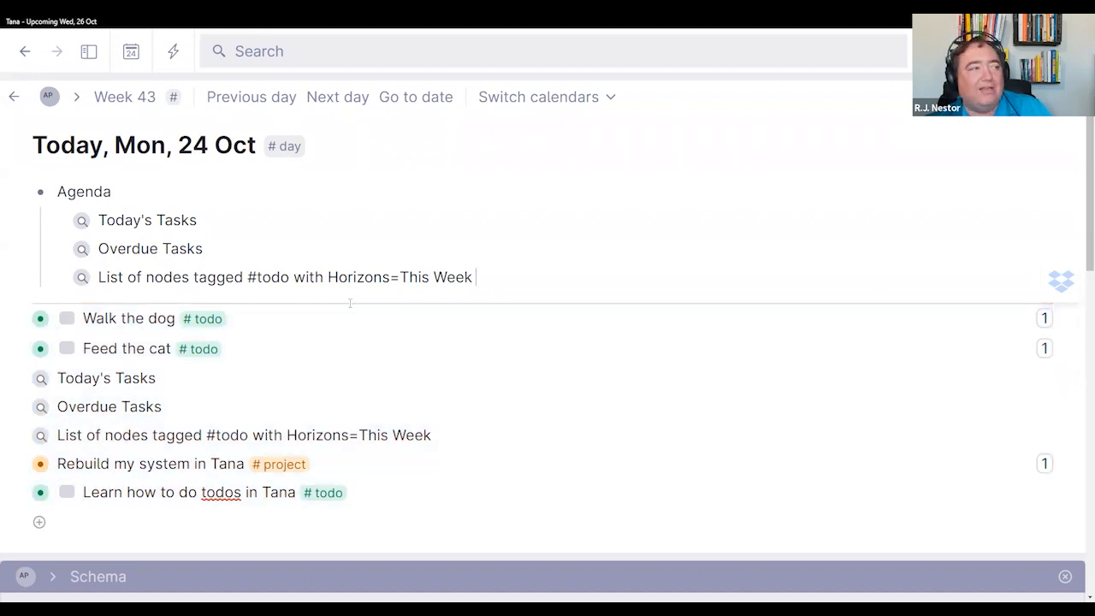
left_click(350, 302)
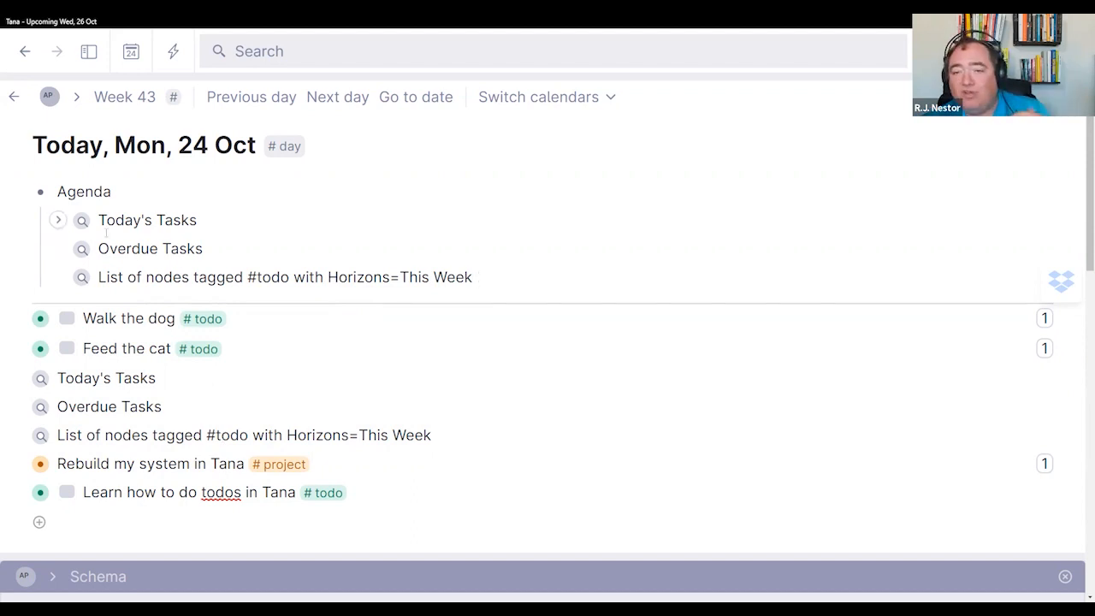
left_click(59, 221)
left_click(58, 221)
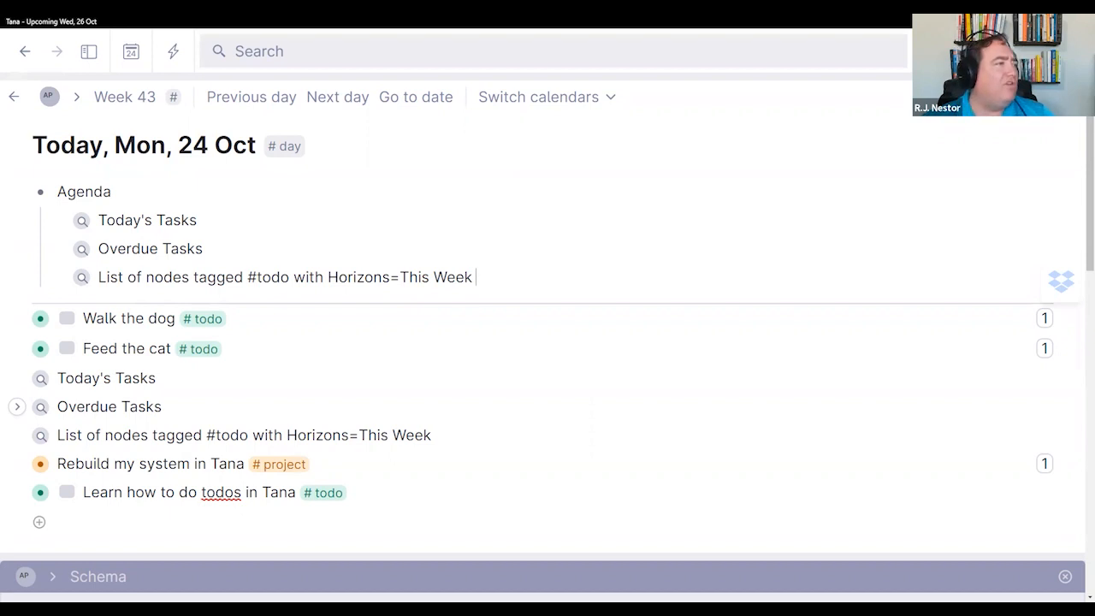
scroll(98, 293, "down", 1)
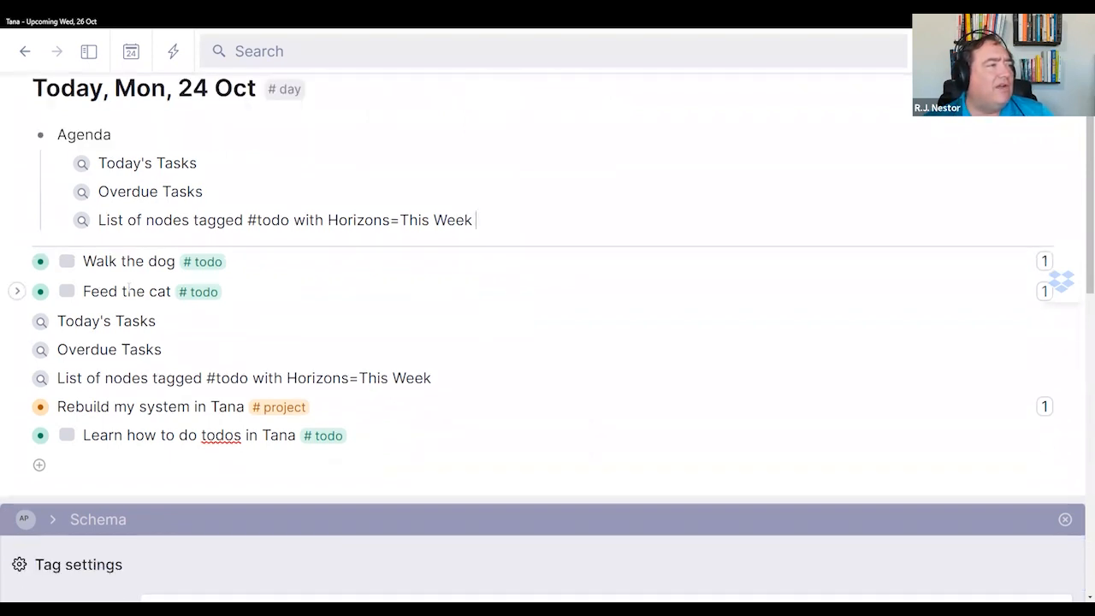
scroll(129, 289, "up", 1)
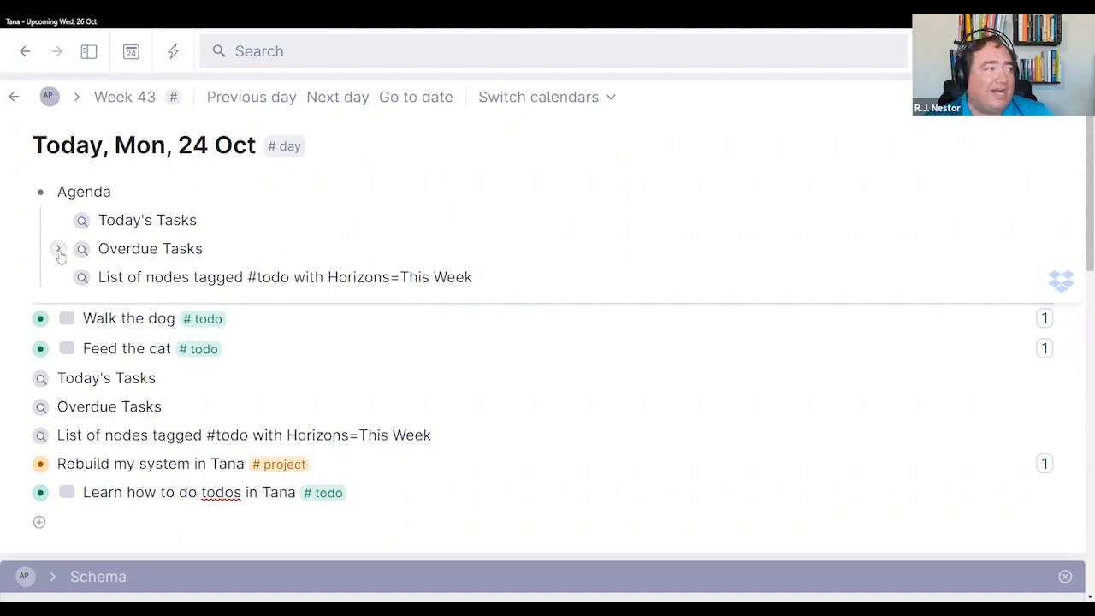
Step: Expand the Feed the cat todo and open the query of the agenda's Overdue Tasks search to examine its conditions
left_click(57, 248)
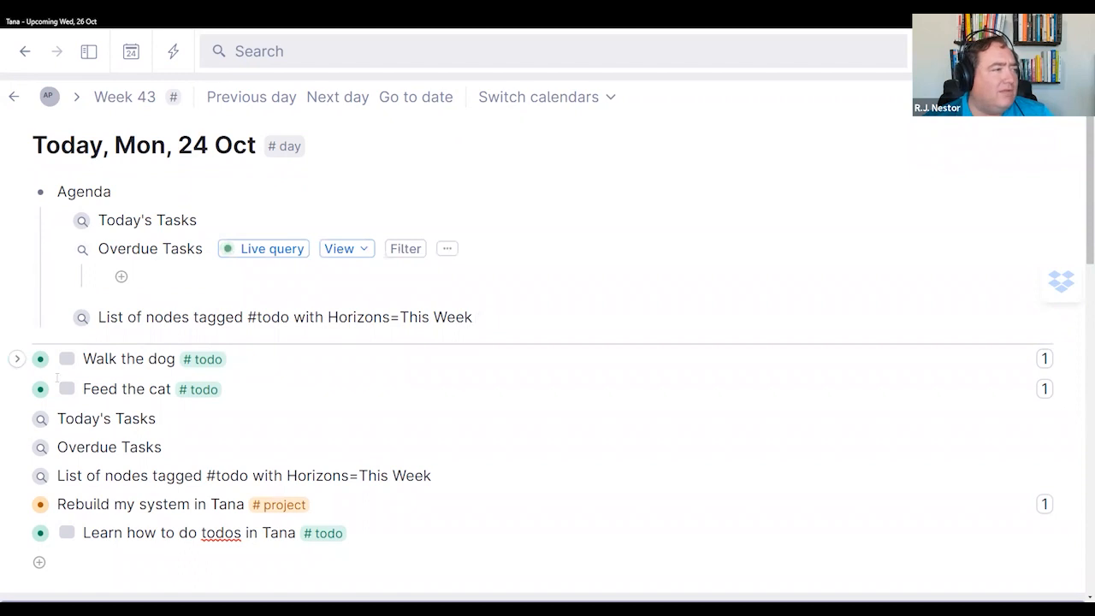
left_click(19, 389)
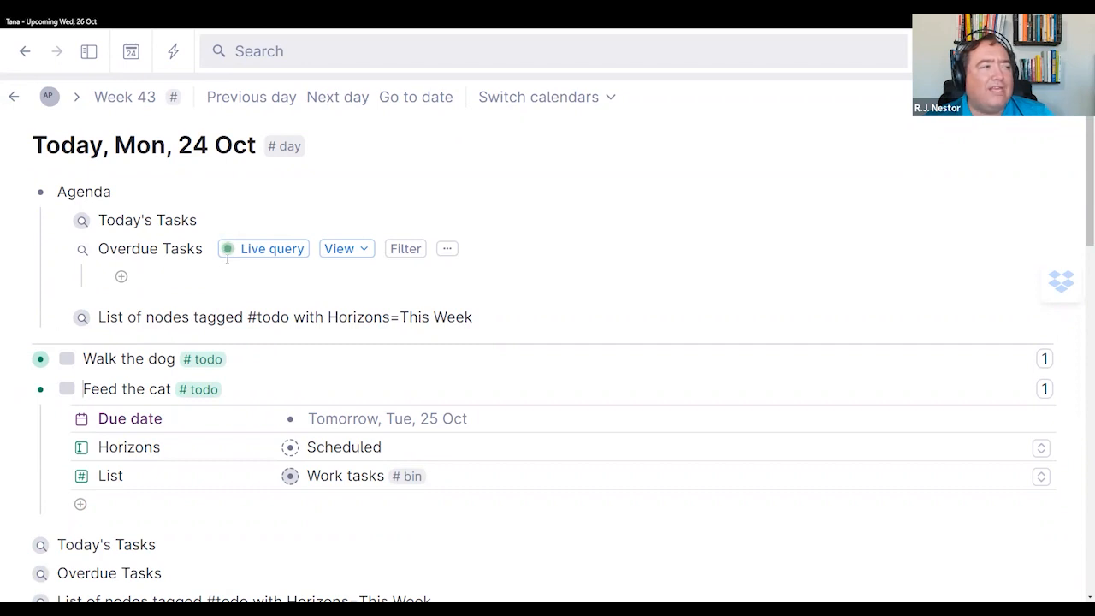
left_click(257, 252)
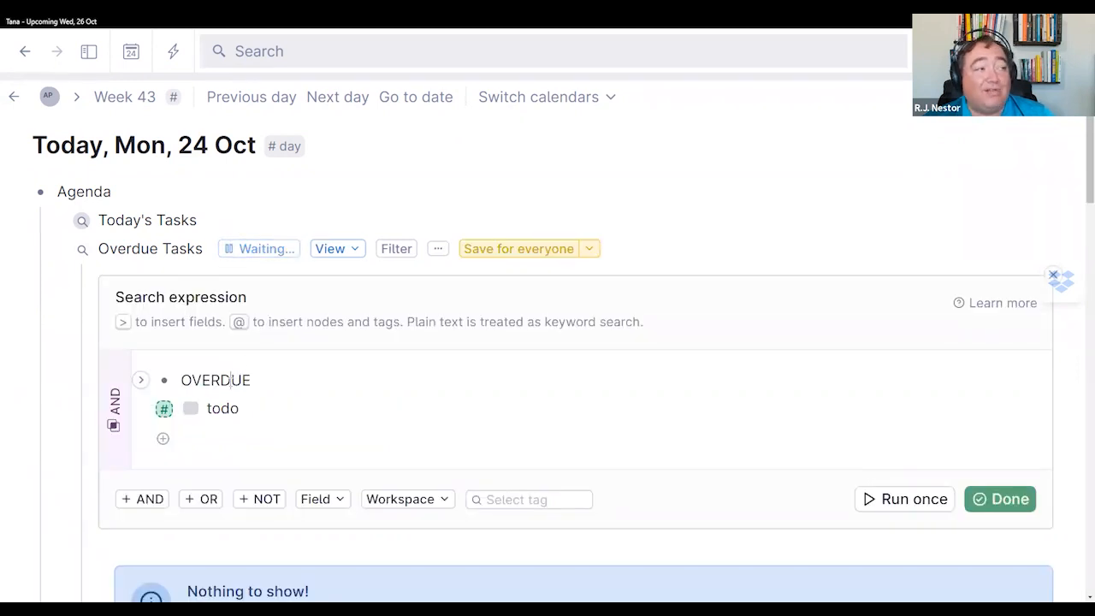
double_click(229, 380)
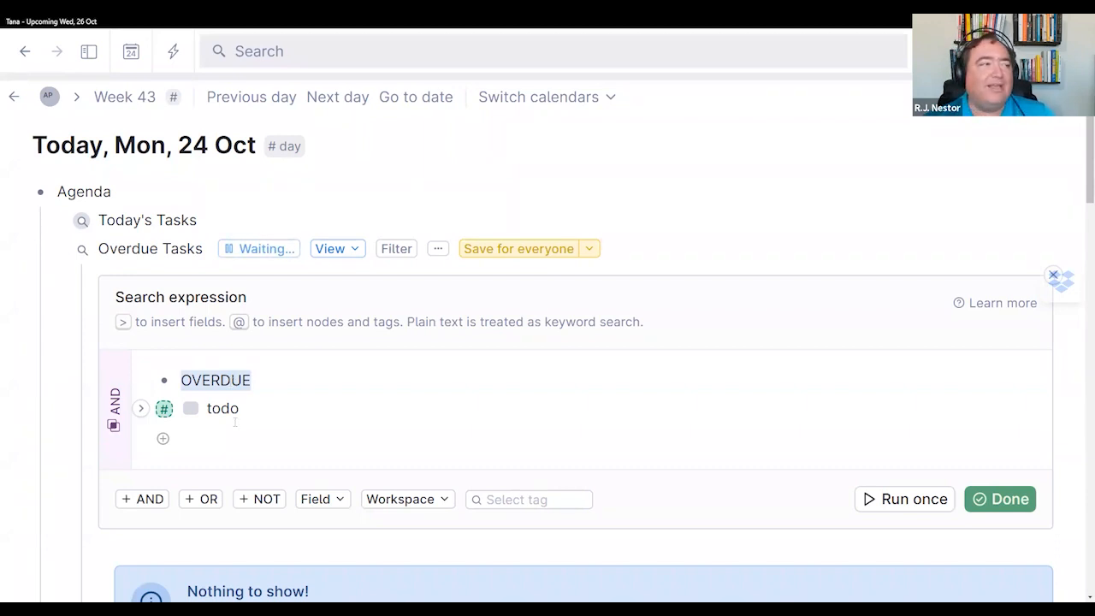
left_click(277, 417)
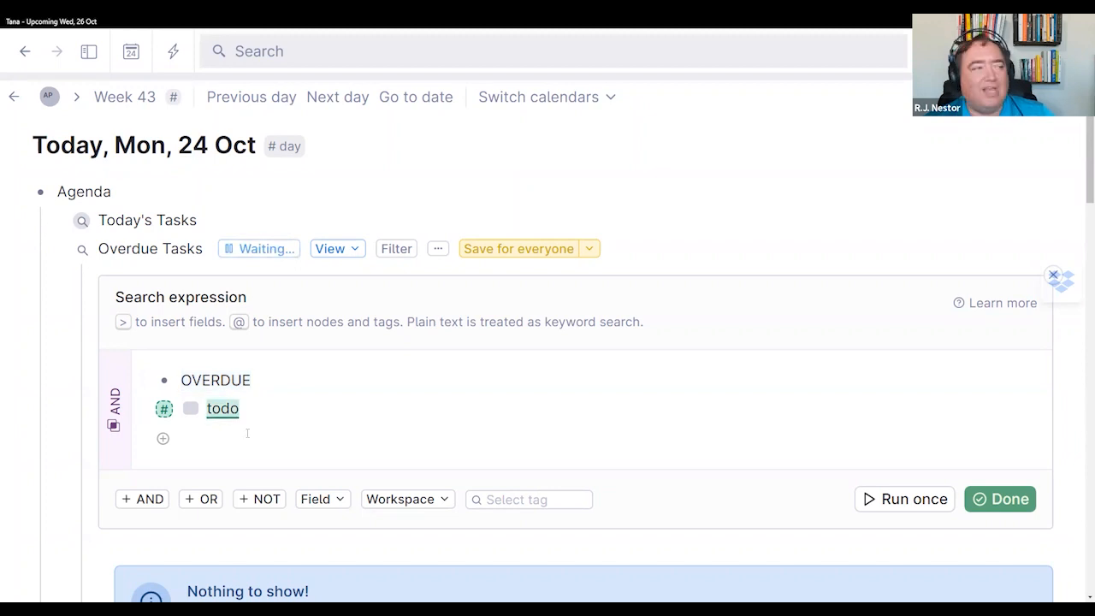
Step: Close the query editor of the agenda's Overdue Tasks search and collapse that search
left_click(247, 434)
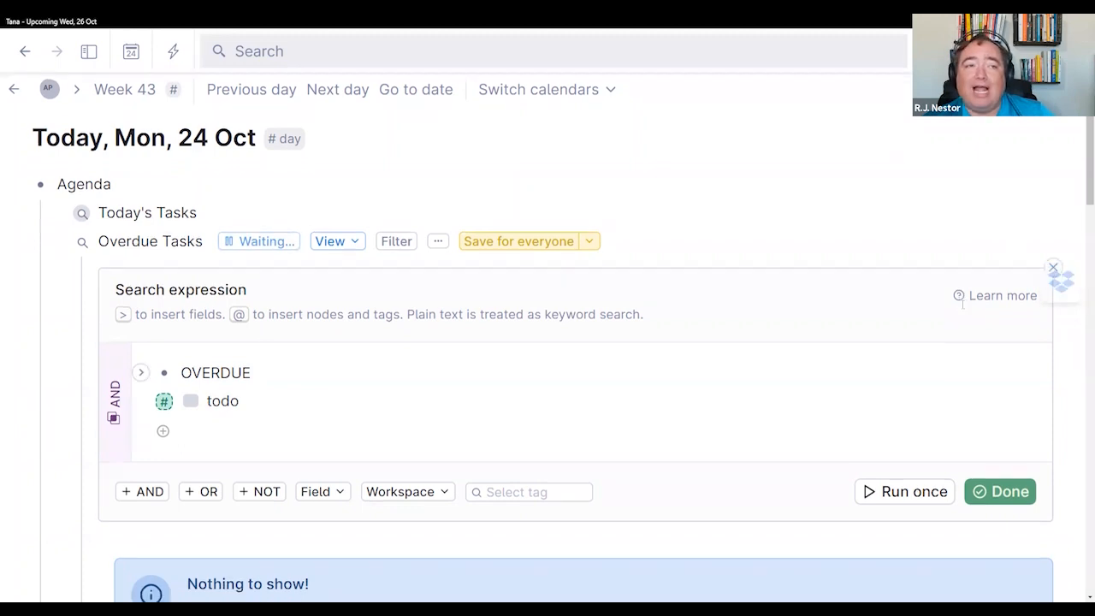
scroll(865, 377, "down", 2)
left_click(1000, 329)
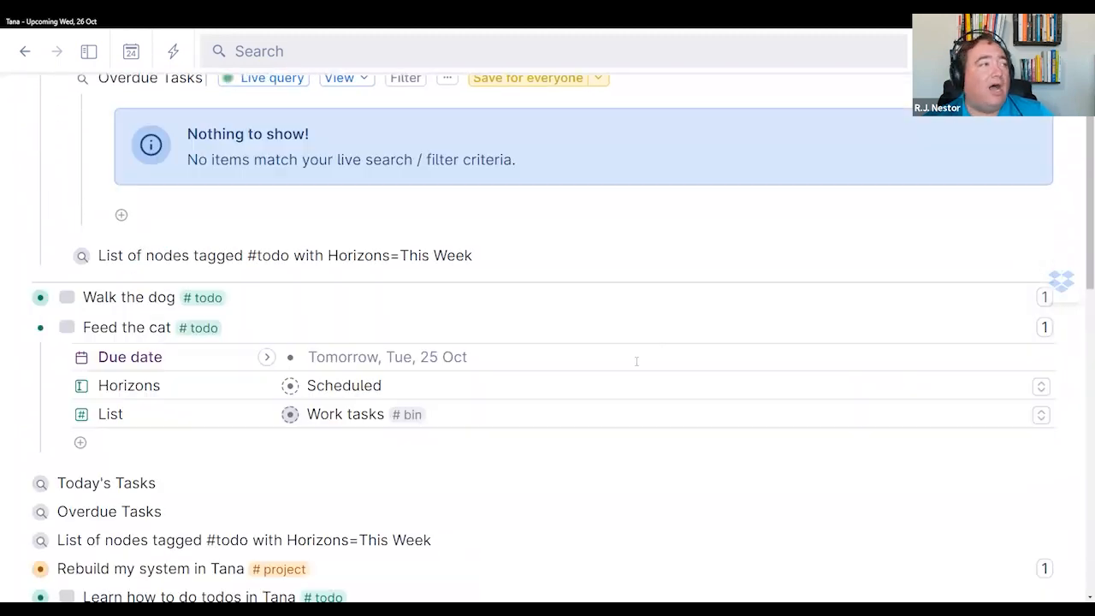
scroll(636, 362, "up", 2)
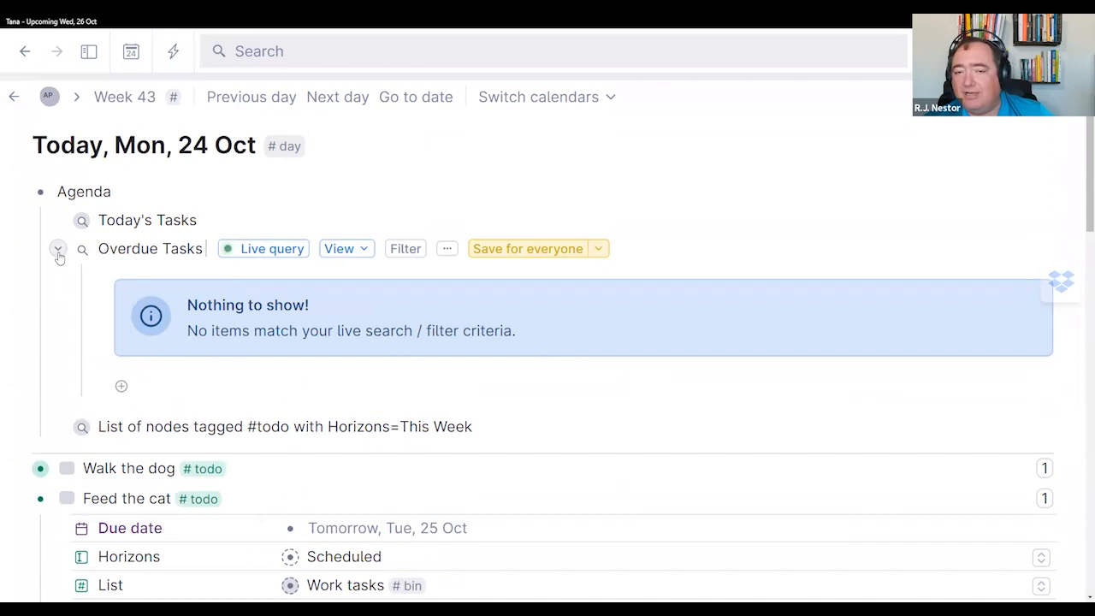
left_click(58, 253)
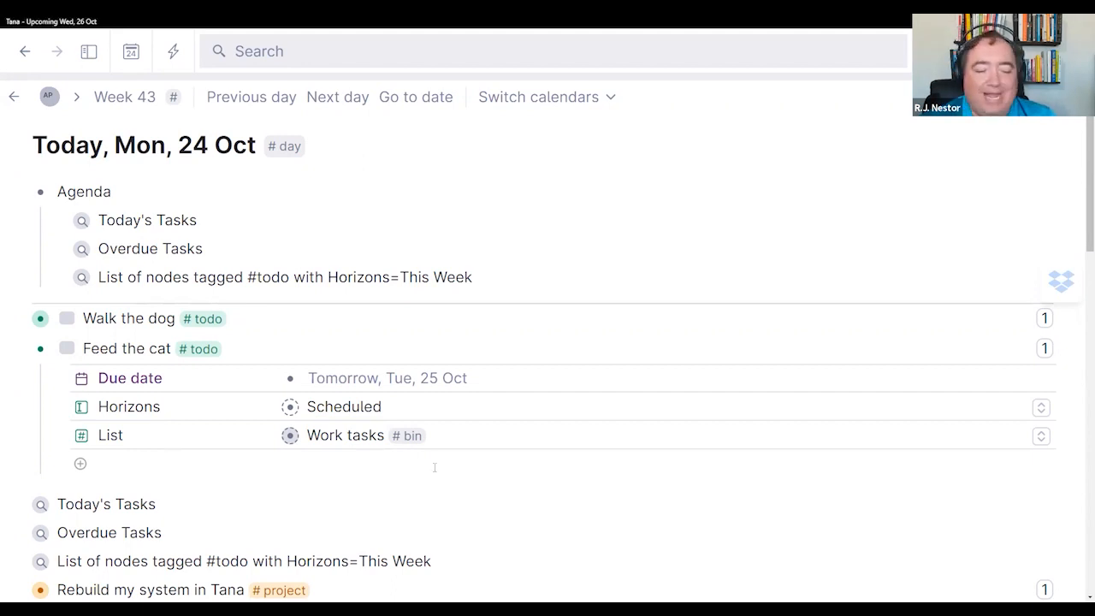
Step: Start a new field below the "Learn how to do todos in Tana" todo and look up "Li" among the existing fields
key("Down")
key("Down")
key("Down")
key("Down")
key("Down")
key("Up")
key("Down")
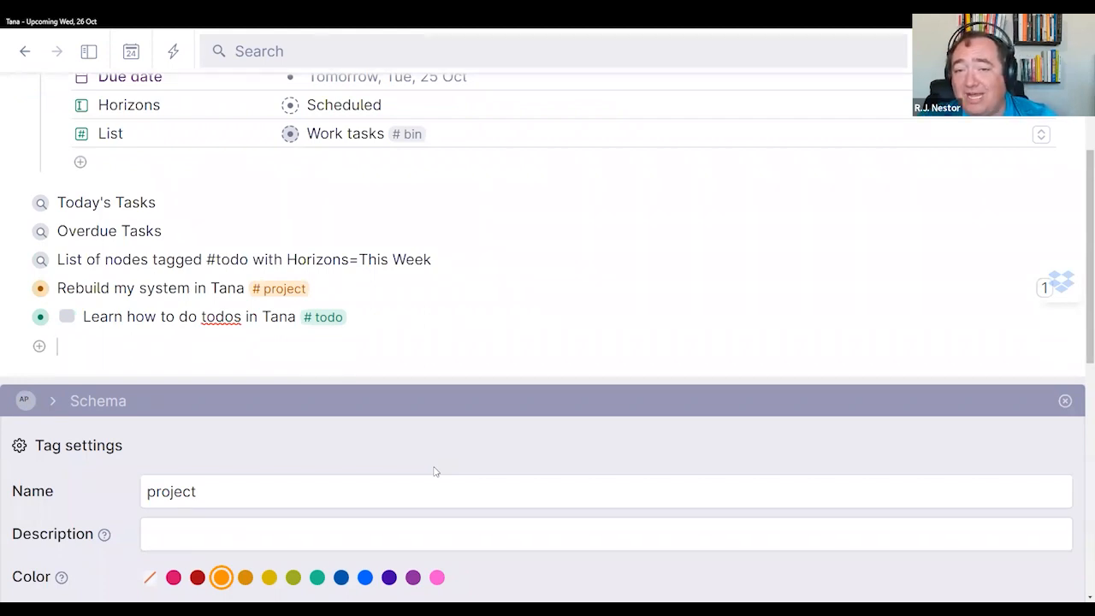
type(">")
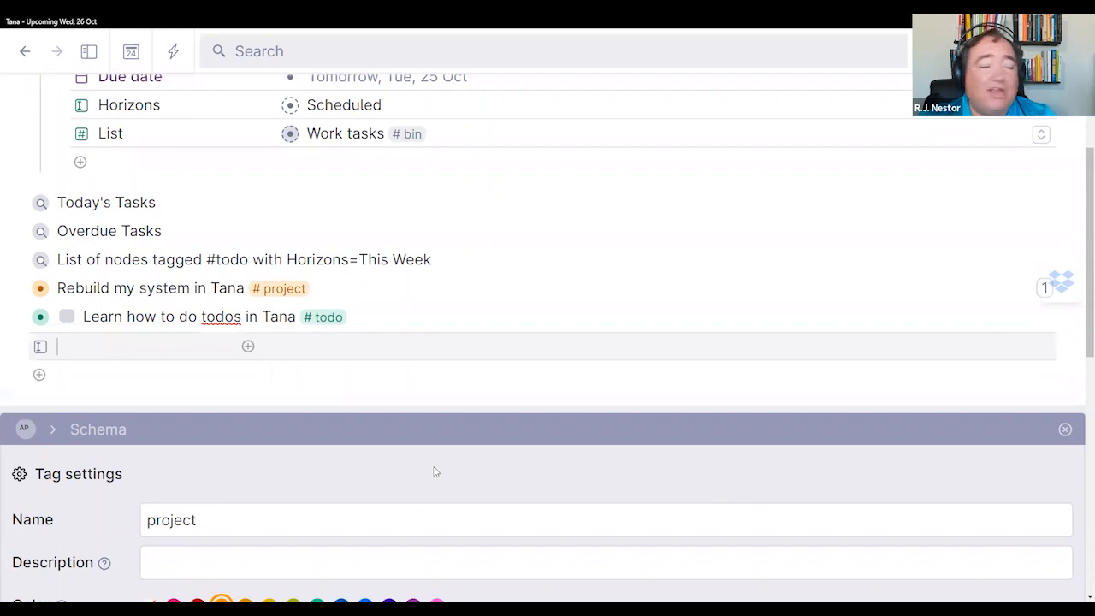
type("Li")
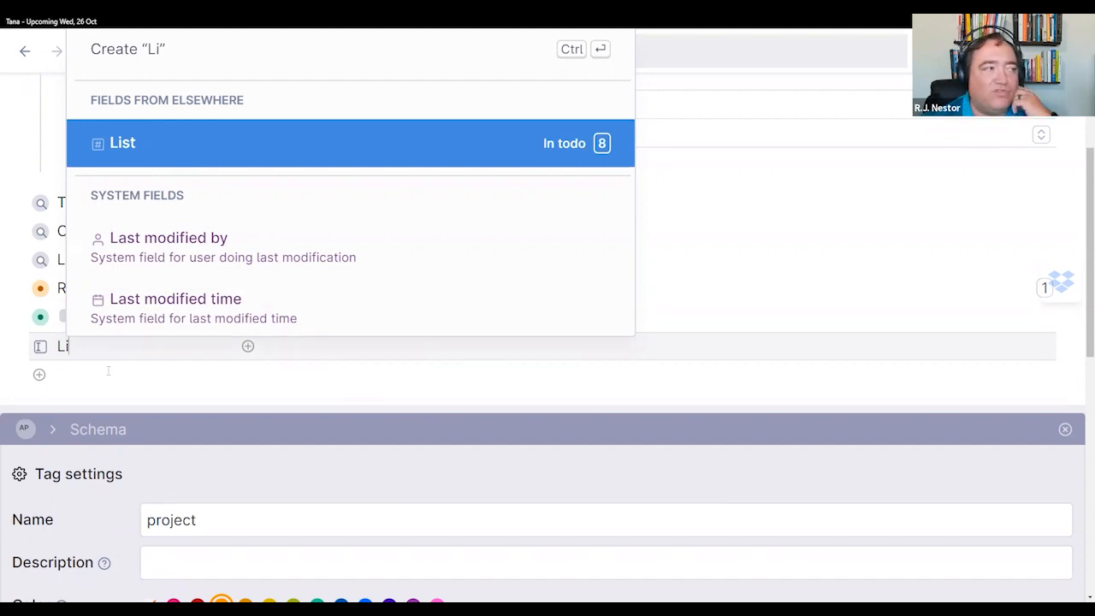
key("Escape")
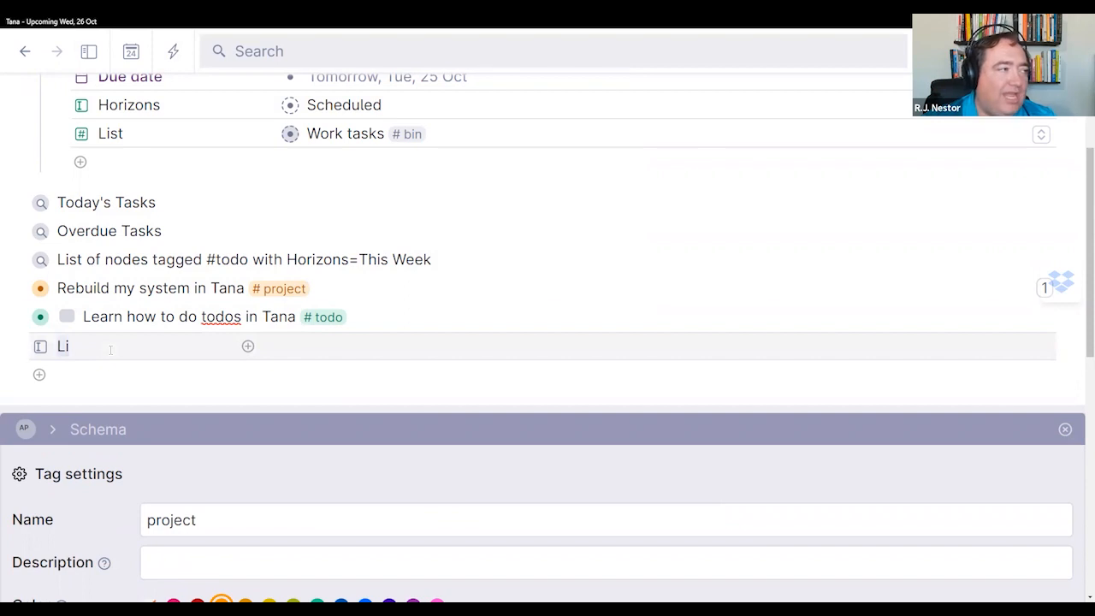
key("shift+Up")
key("Escape")
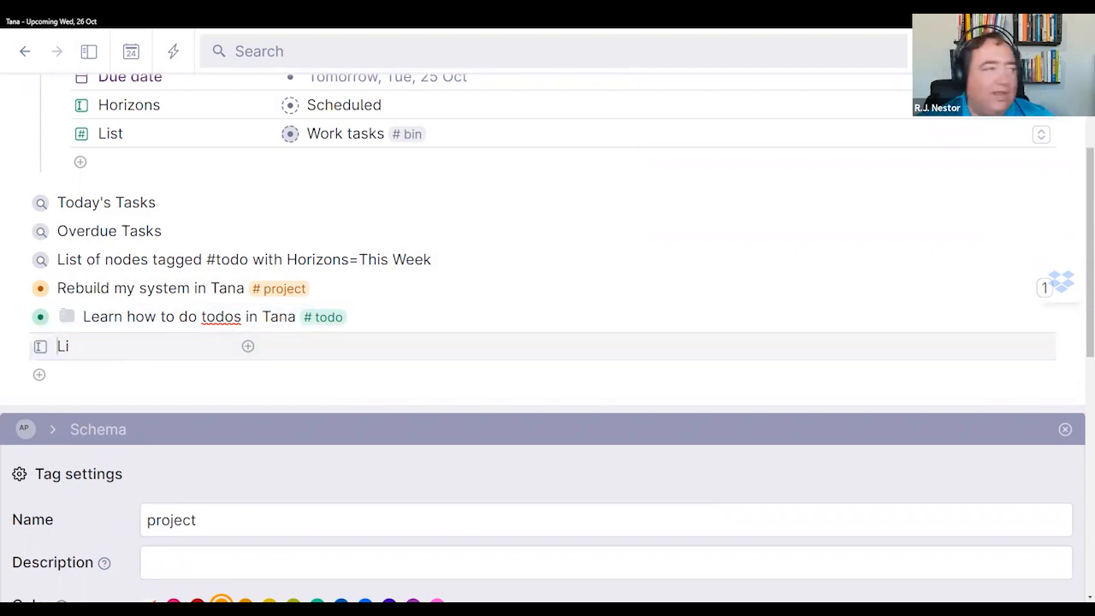
left_click(515, 327)
key("Down")
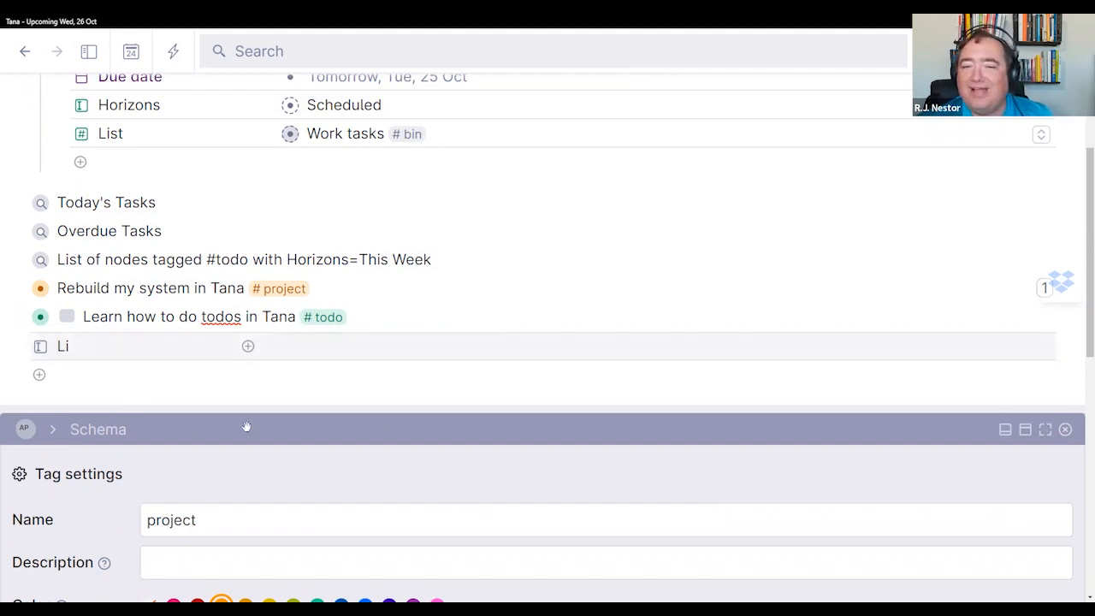
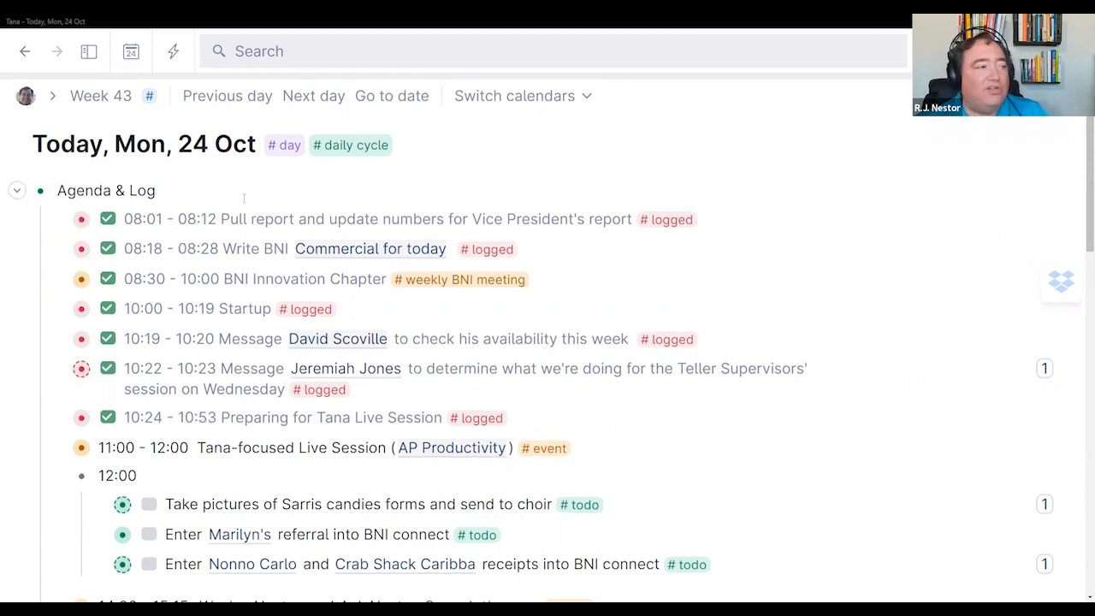
Step: Review the Agenda & Log on today's page, comparing the logged entries with the events and the todos under the 12:00 block
scroll(245, 196, "down", 1)
scroll(245, 196, "up", 1)
scroll(247, 456, "down", 1)
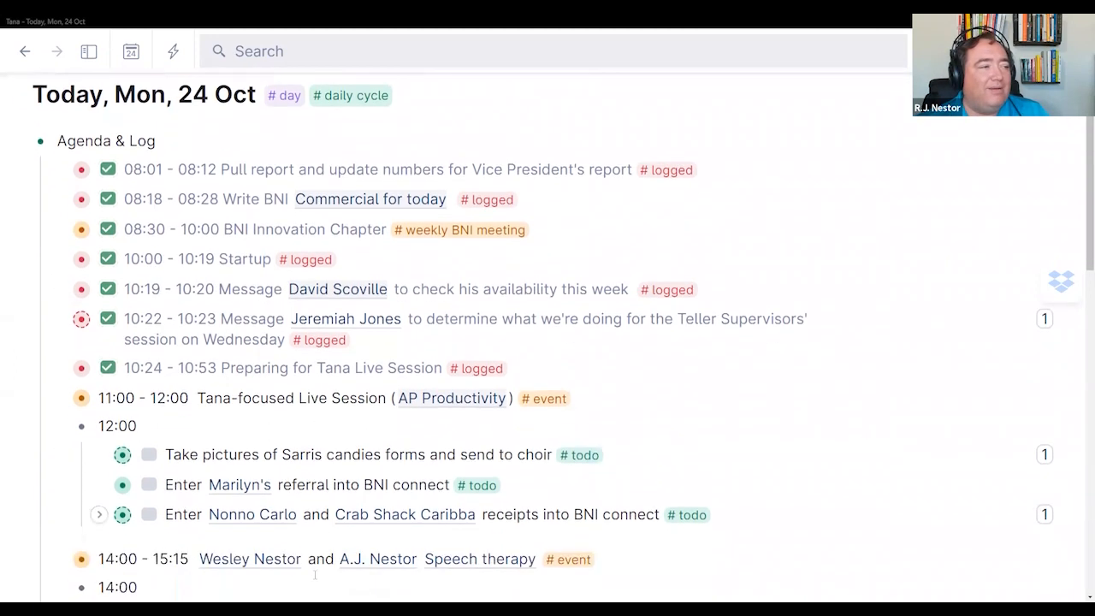
double_click(302, 448)
scroll(331, 450, "up", 1)
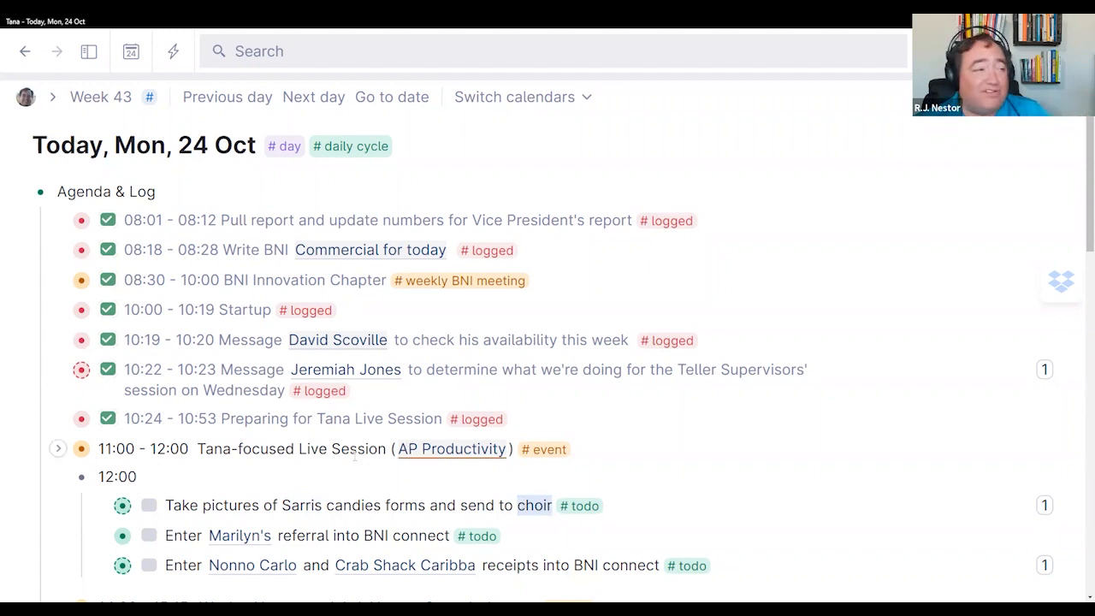
scroll(520, 483, "down", 1)
left_click(321, 453)
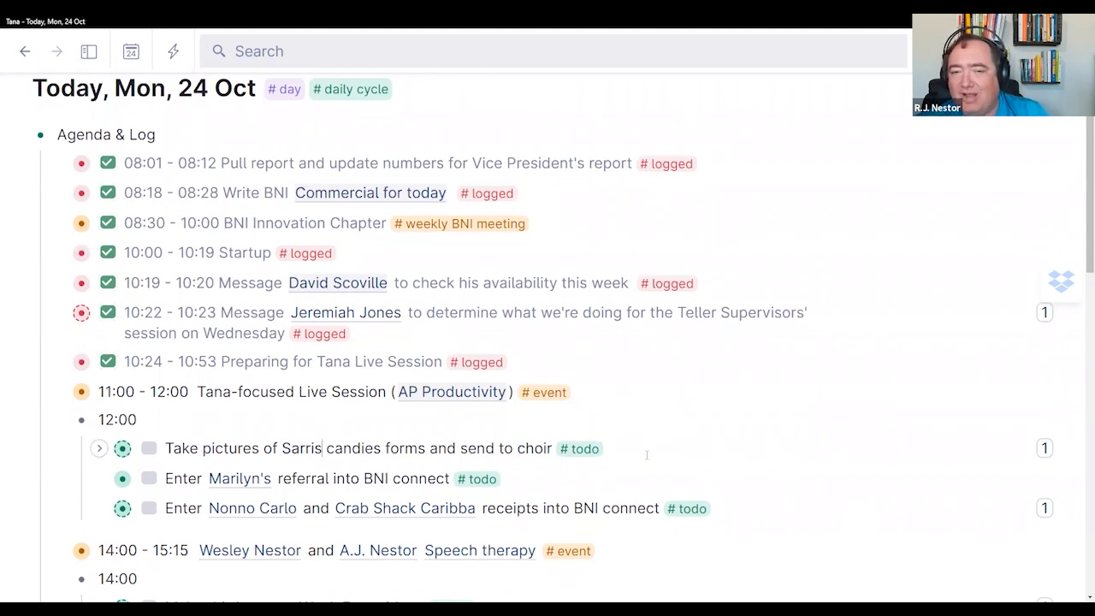
scroll(771, 437, "up", 1)
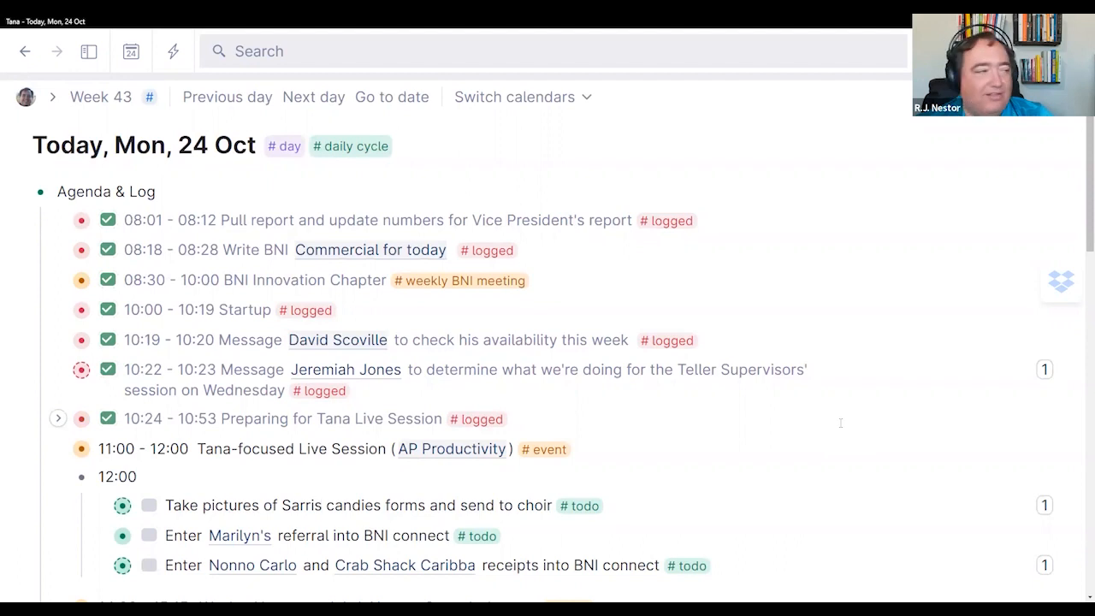
left_click_drag(98, 476, 137, 477)
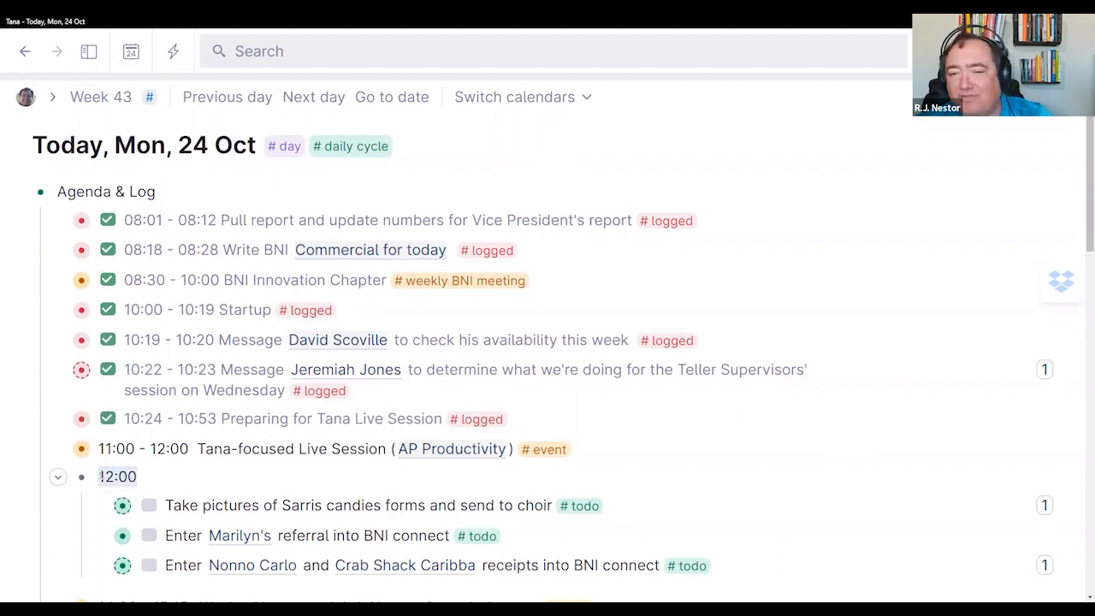
Step: Move the "Take pictures of Sarris candies forms and send to choir" todo out of the 12:00 block to directly above it
left_click(262, 505)
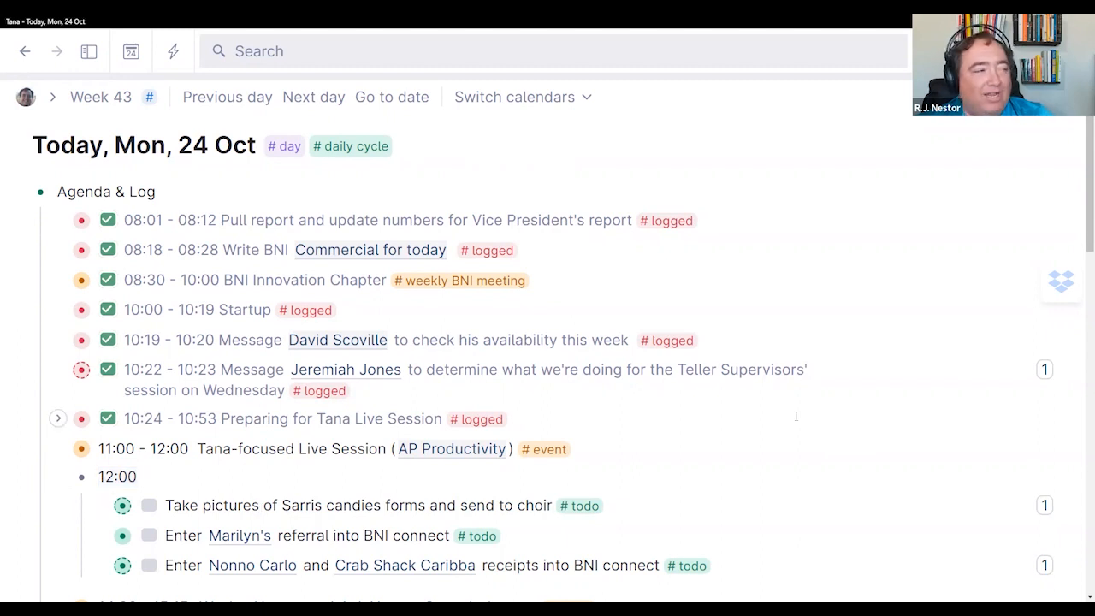
key("shift+Tab")
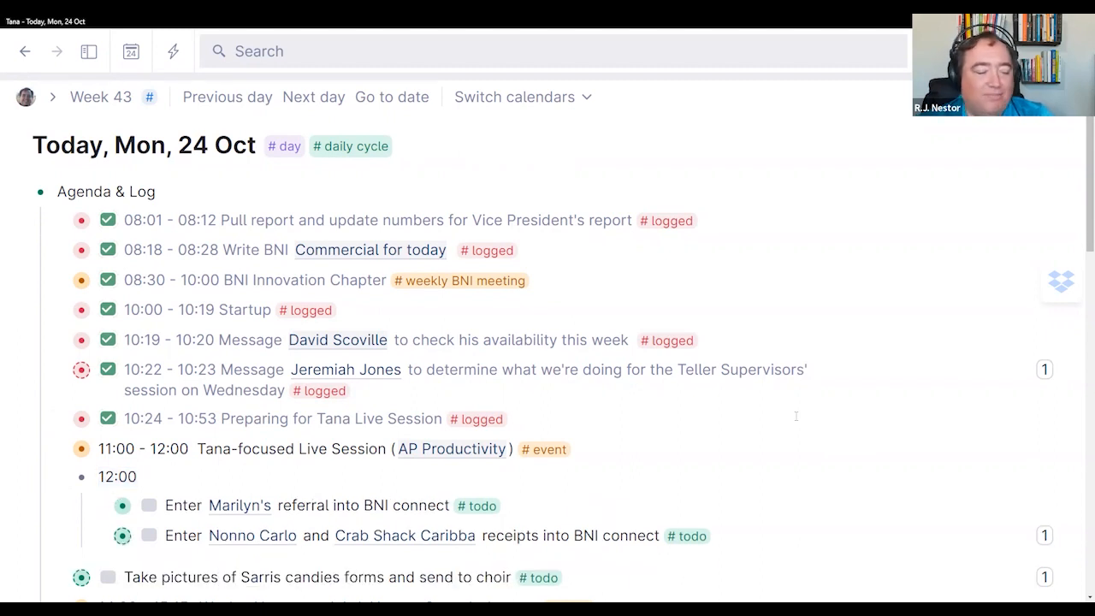
key("ctrl+shift+Up")
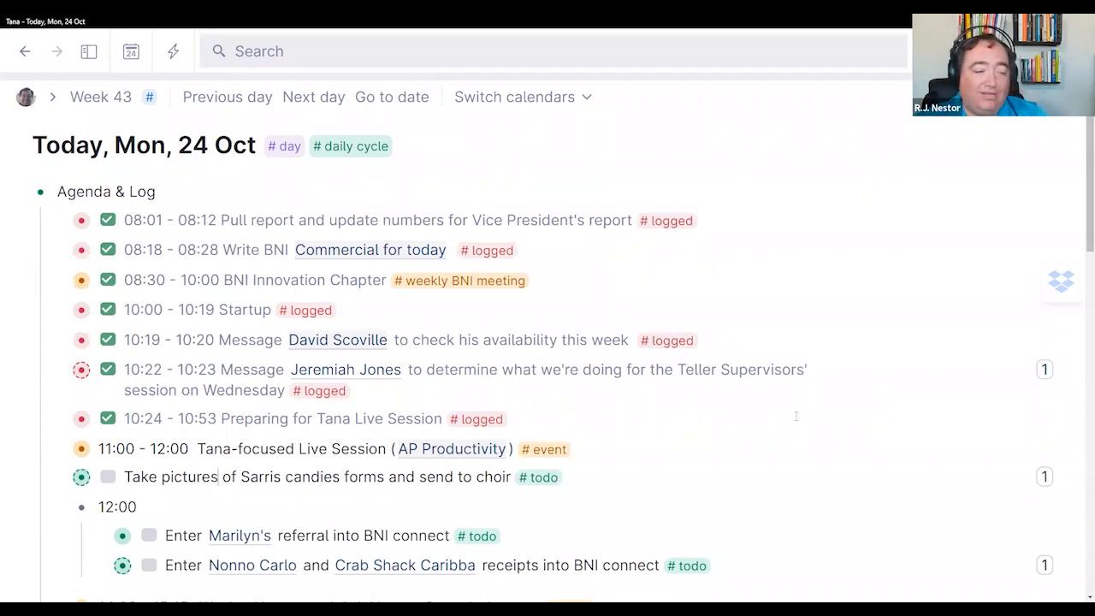
Step: Expand the "Take pictures of Sarris candies forms" todo and add the #logged supertag to it
key("ctrl+Down")
scroll(827, 387, "down", 2)
scroll(827, 387, "up", 1)
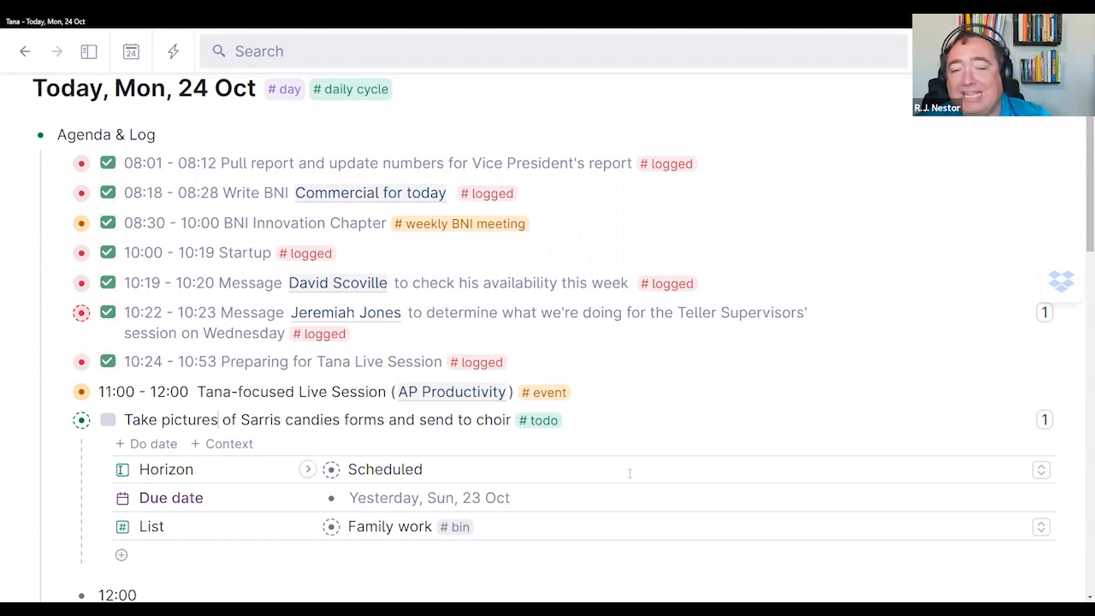
type("#")
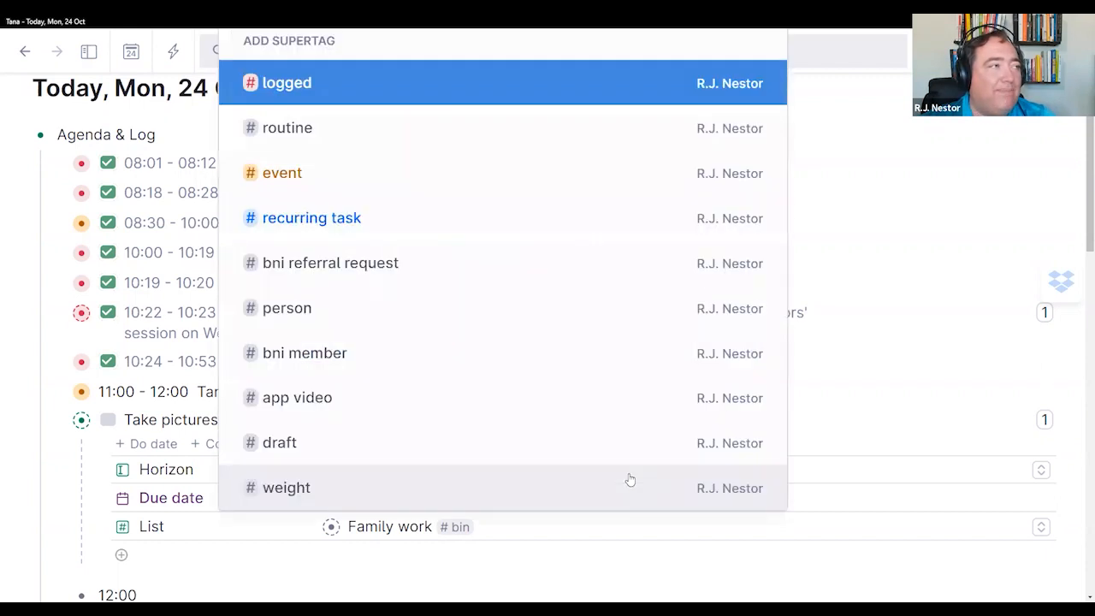
key("Return")
scroll(460, 483, "down", 2)
scroll(459, 484, "up", 1)
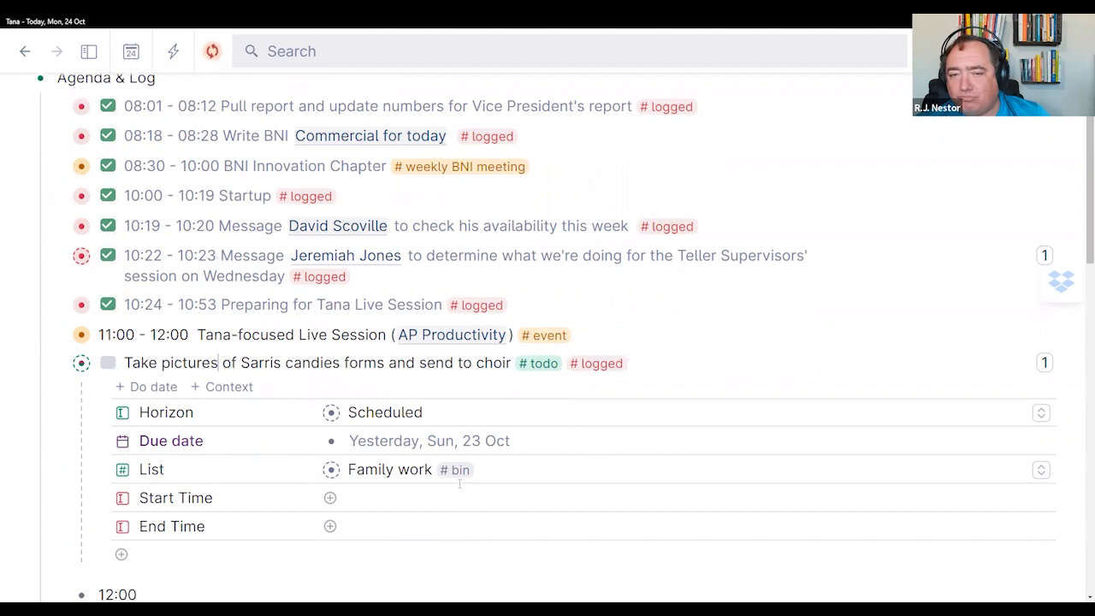
Step: Fill the todo's Start Time field with the current time, 11:57, using the Insert current time command
left_click(379, 497)
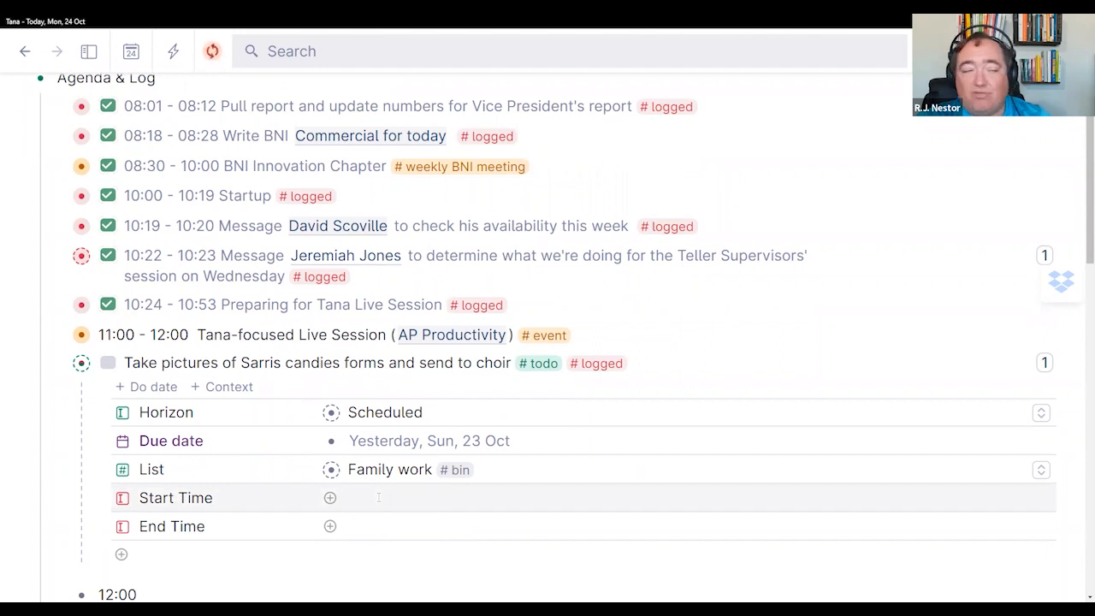
key("ctrl+k")
type("tim")
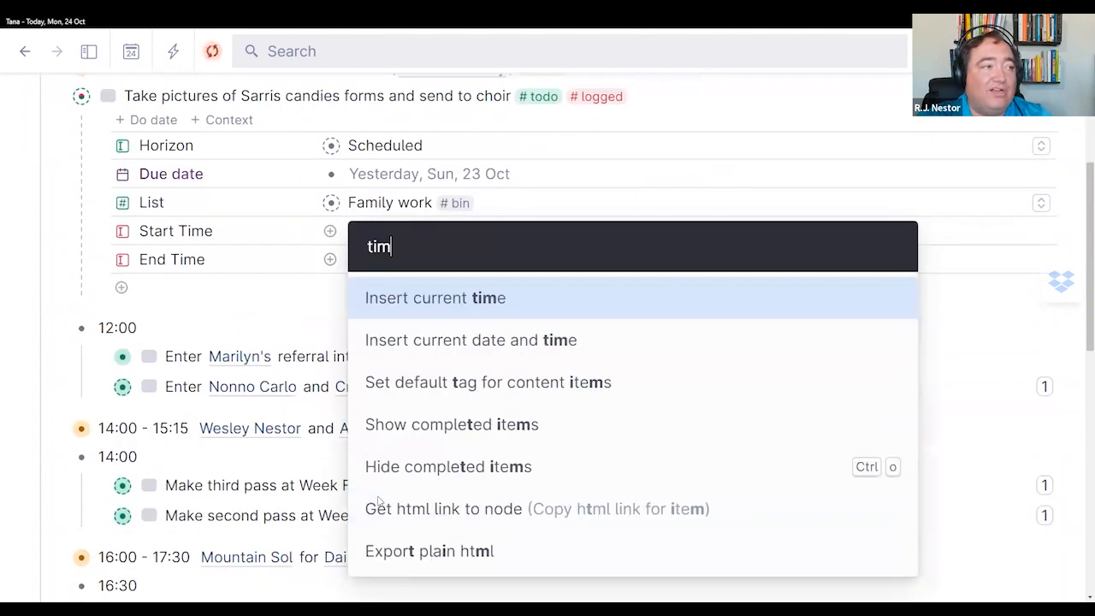
key("Return")
scroll(308, 299, "up", 2)
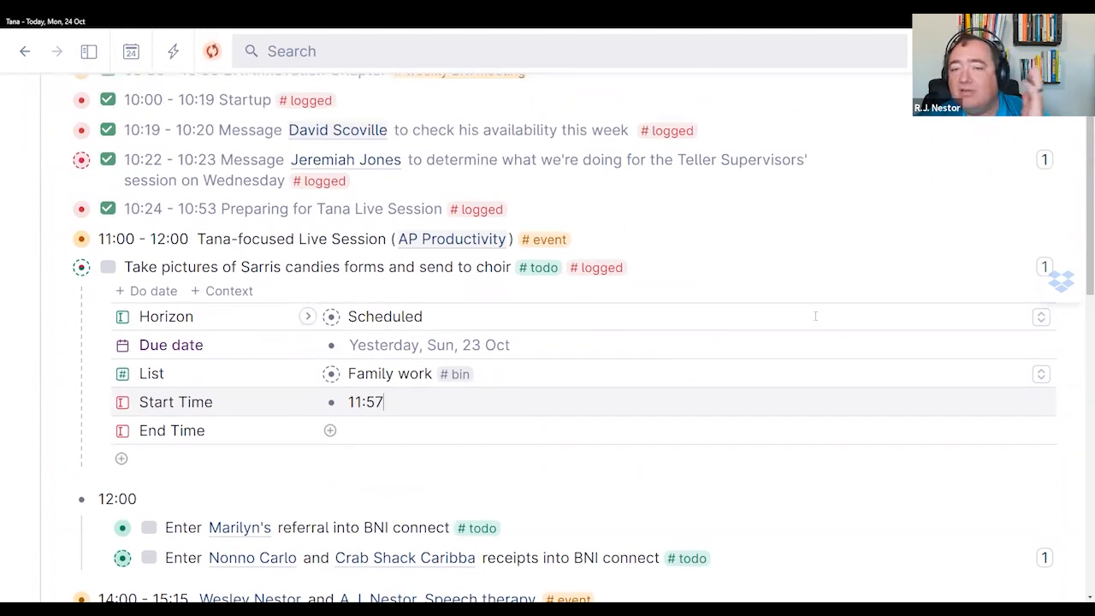
Step: Fill the todo's End Time field with the current time, 11:57, using the Insert current time command
key("Down")
scroll(816, 317, "down", 3)
key("ctrl+k")
type("time")
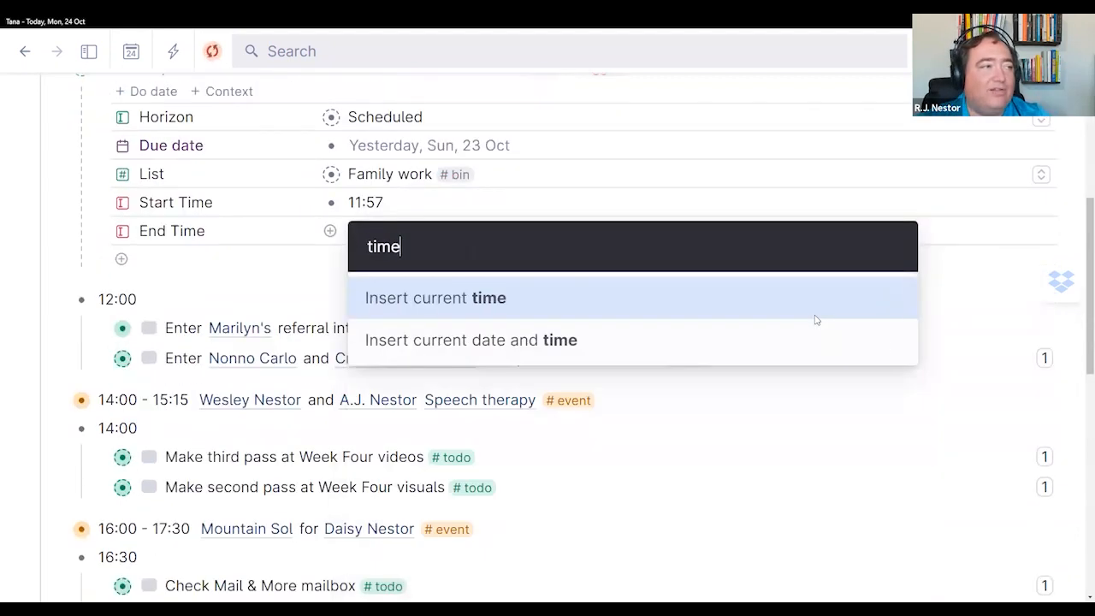
key("Return")
scroll(815, 316, "up", 3)
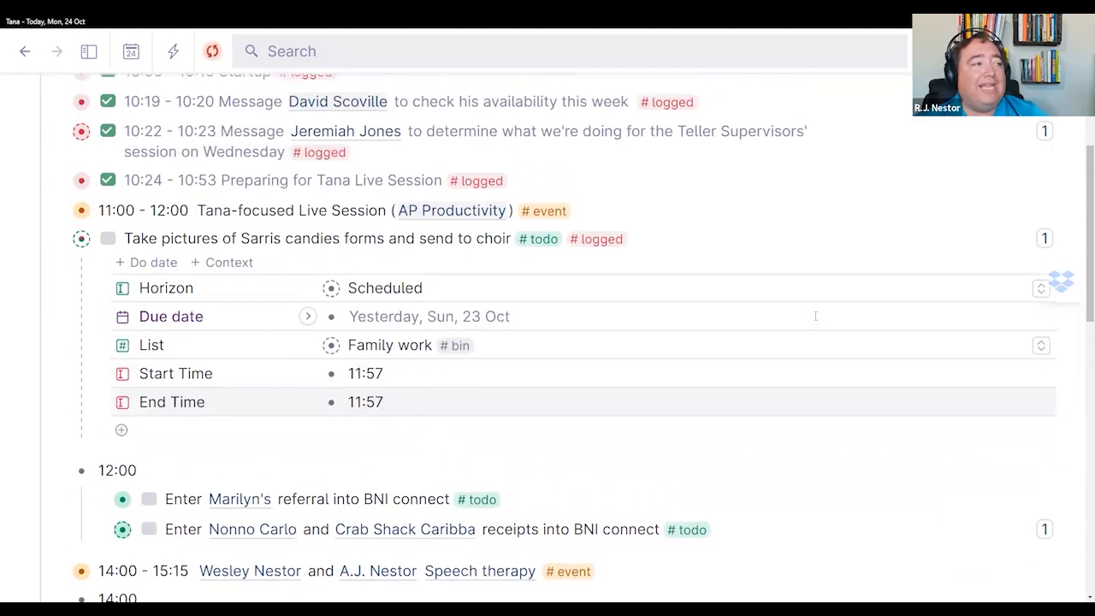
Step: Remove the #todo tag from the "Take pictures of Sarris candies forms" node, keeping only #logged
left_click(202, 299)
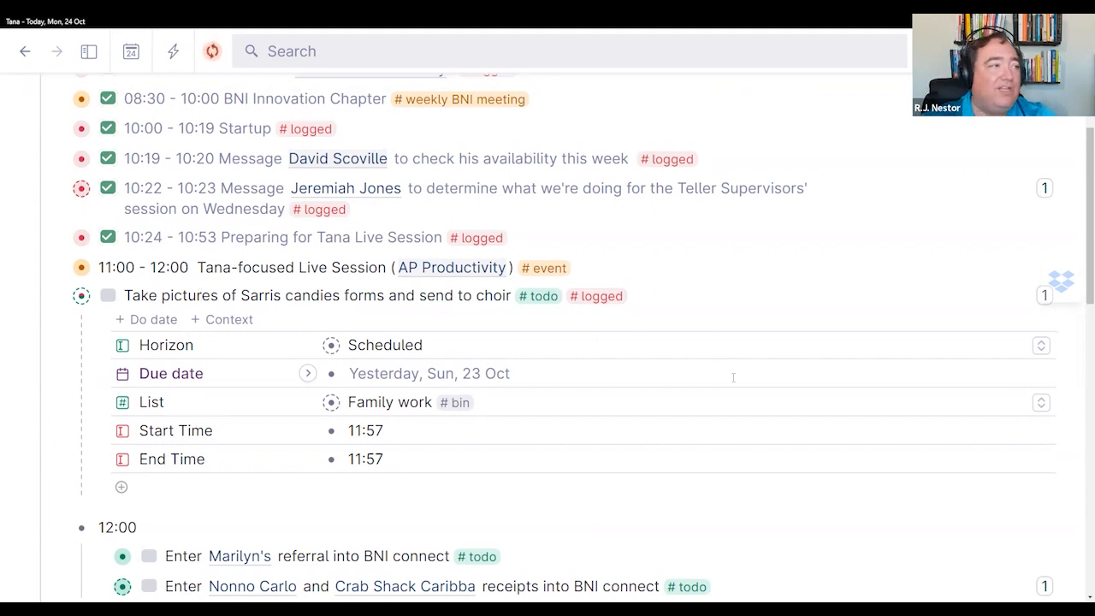
triple_click(313, 296)
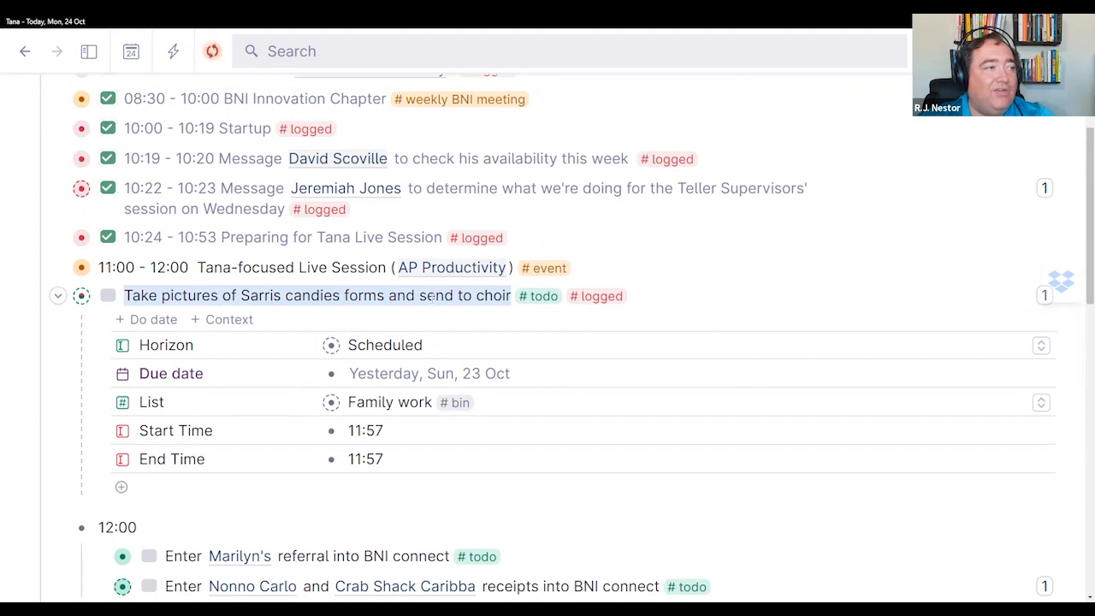
key("ctrl+k")
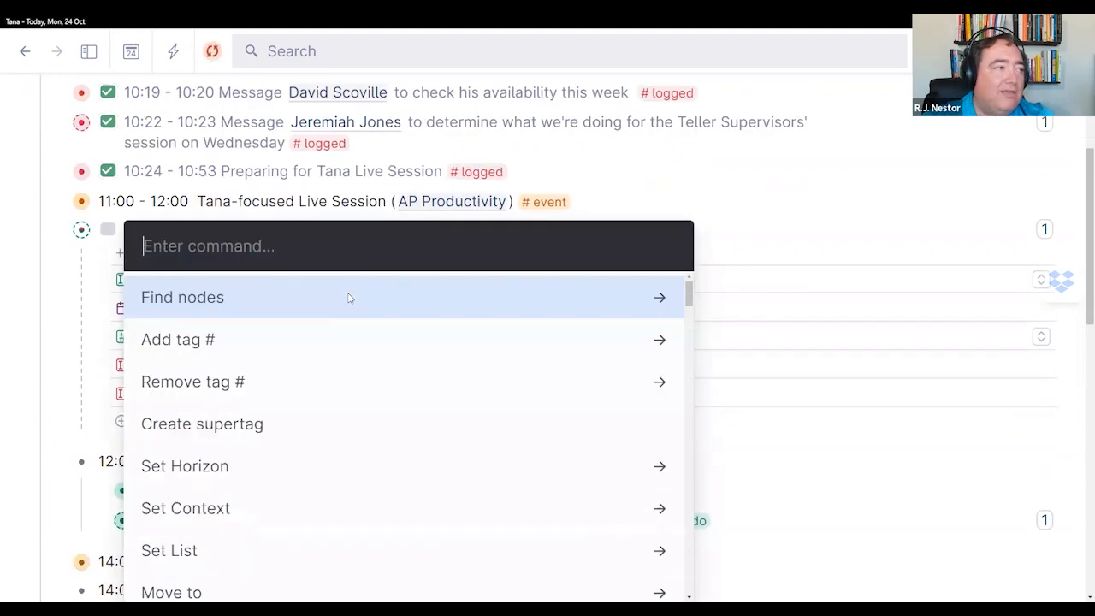
type("re")
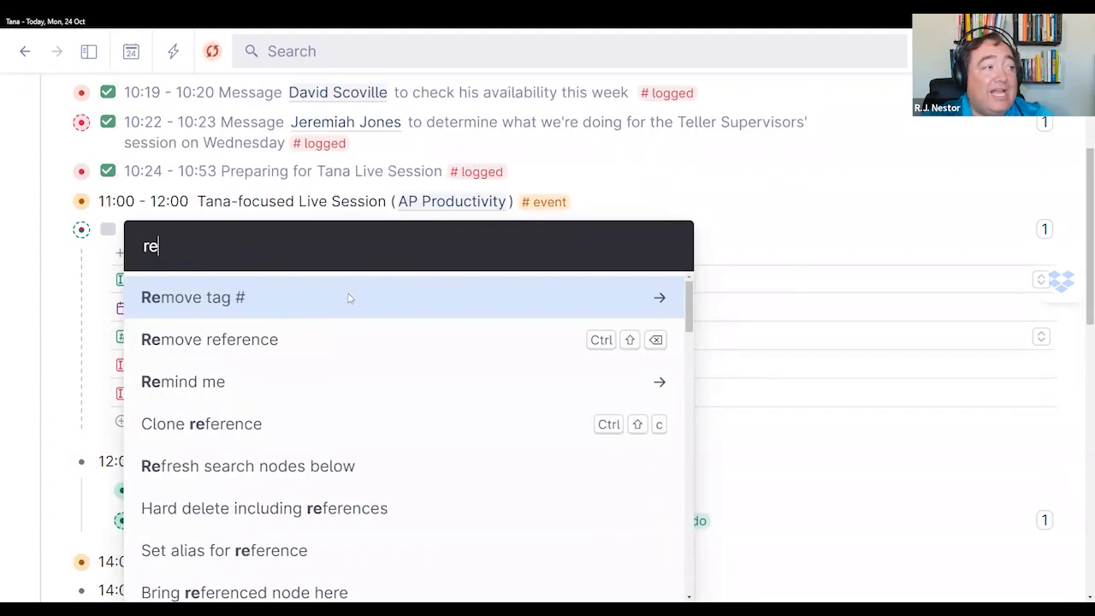
key("Return")
key("Return")
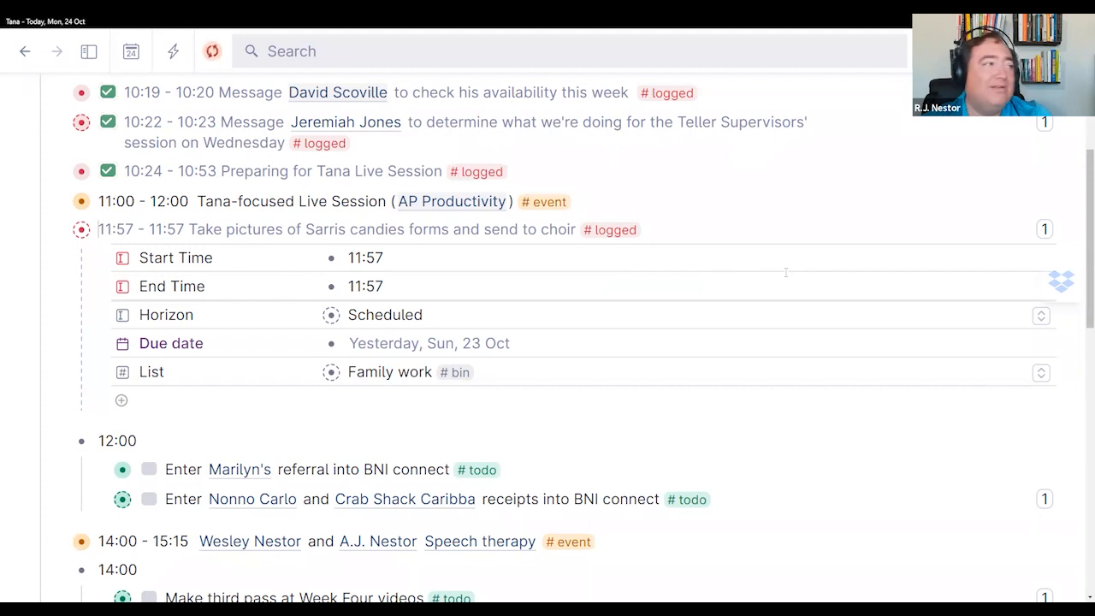
Step: Mark the "Take pictures of Sarris candies forms" log entry as done and collapse it
key("ctrl+Return")
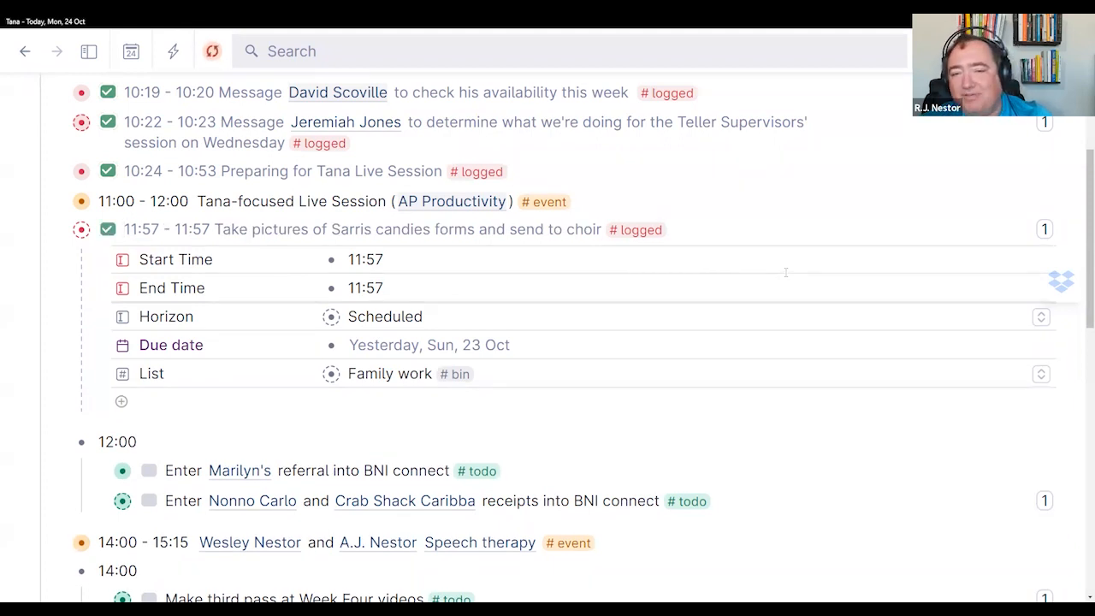
key("ctrl+Up")
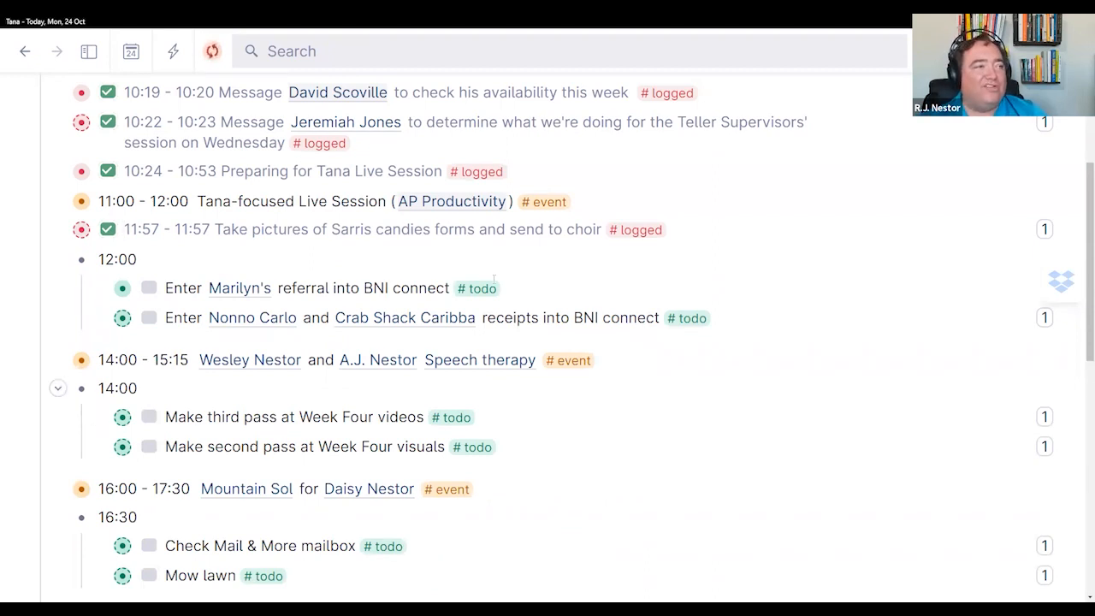
left_click(374, 288)
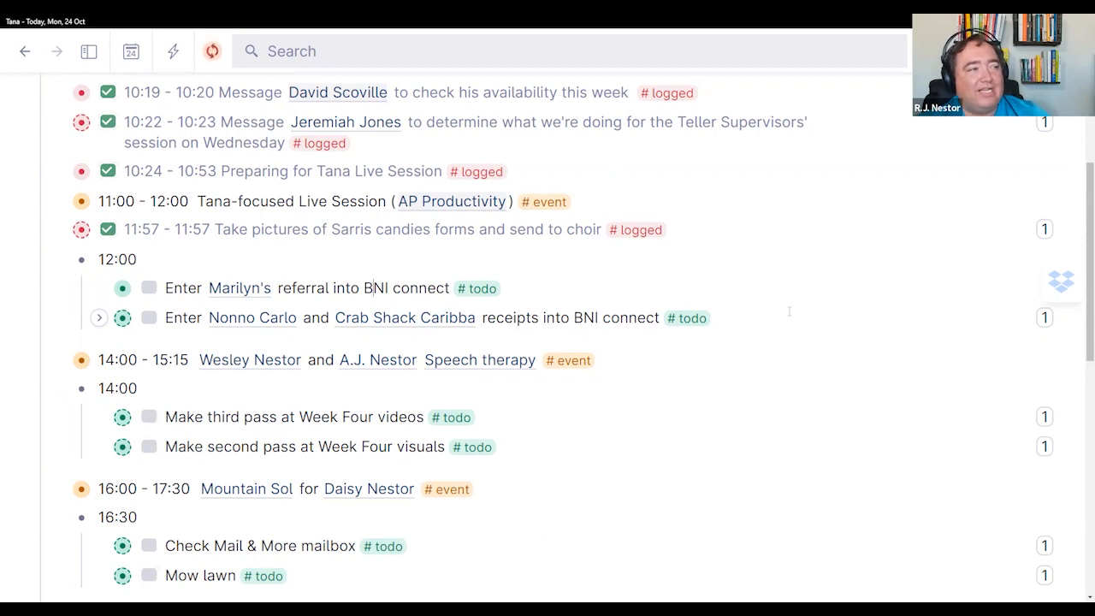
key("Left")
key("Left")
key("Left")
key("Left")
key("Left")
key("Left")
key("Left")
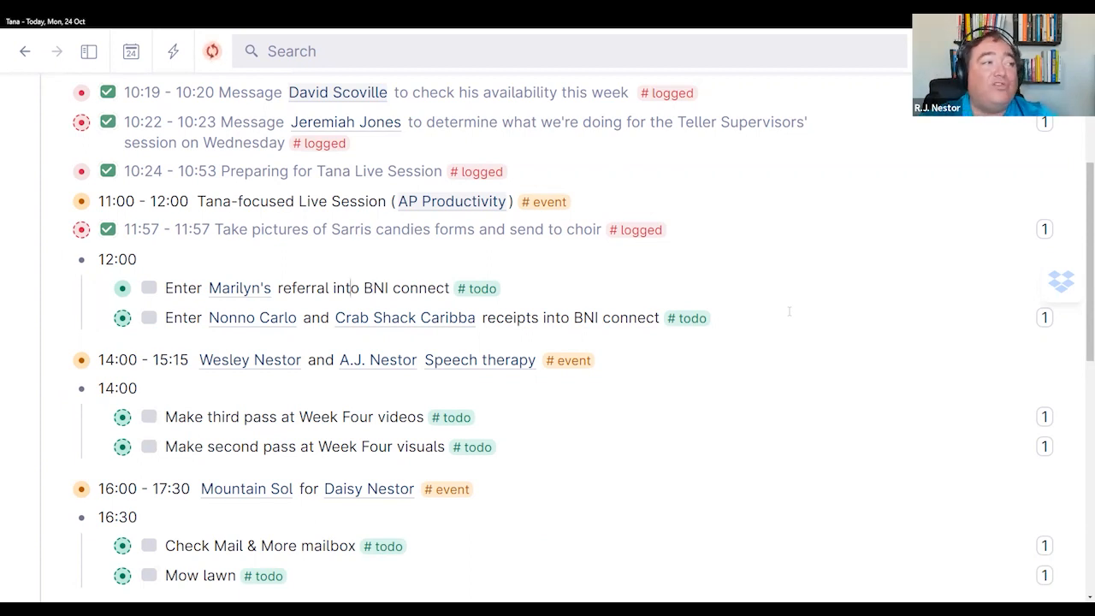
key("End")
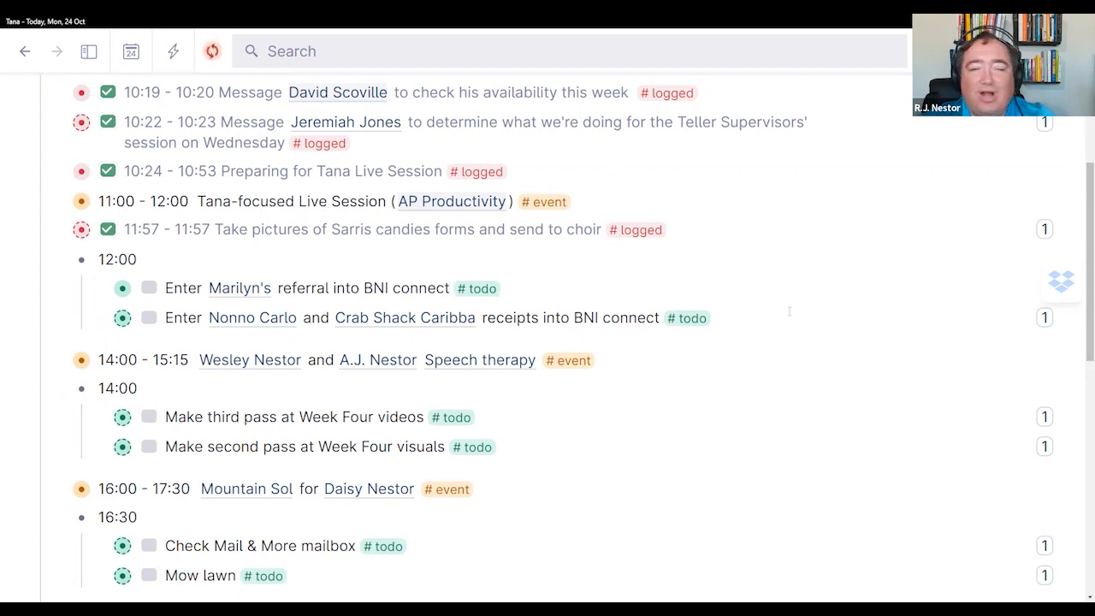
key("Left")
key("Left")
key("Left")
key("Left")
key("Left")
key("Left")
key("Left")
key("Left")
key("Left")
key("Left")
key("Left")
key("Left")
key("Left")
key("Left")
key("Left")
key("Left")
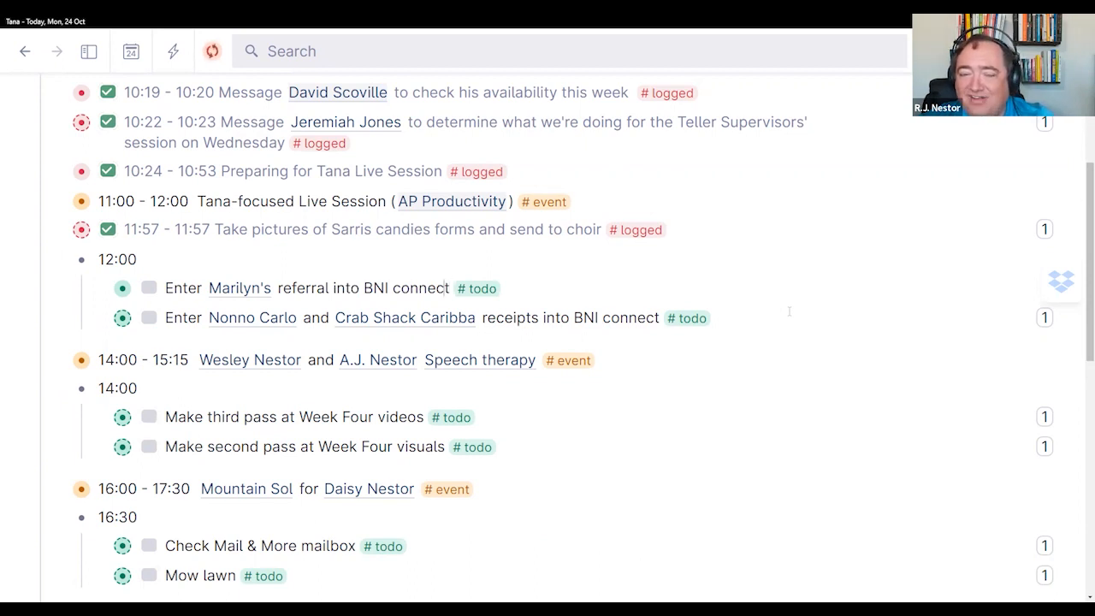
key("Left")
key("Left")
key("Left")
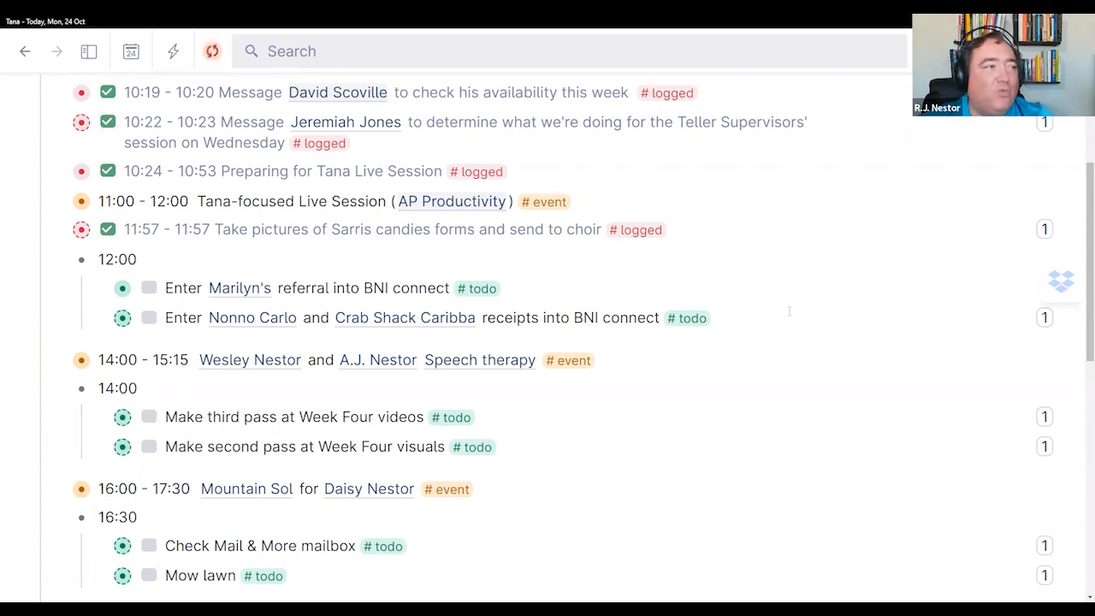
Step: Add the #logged tag to the BNI connect referral todo under 12:00 and expand its fields
type("#lo")
key("Return")
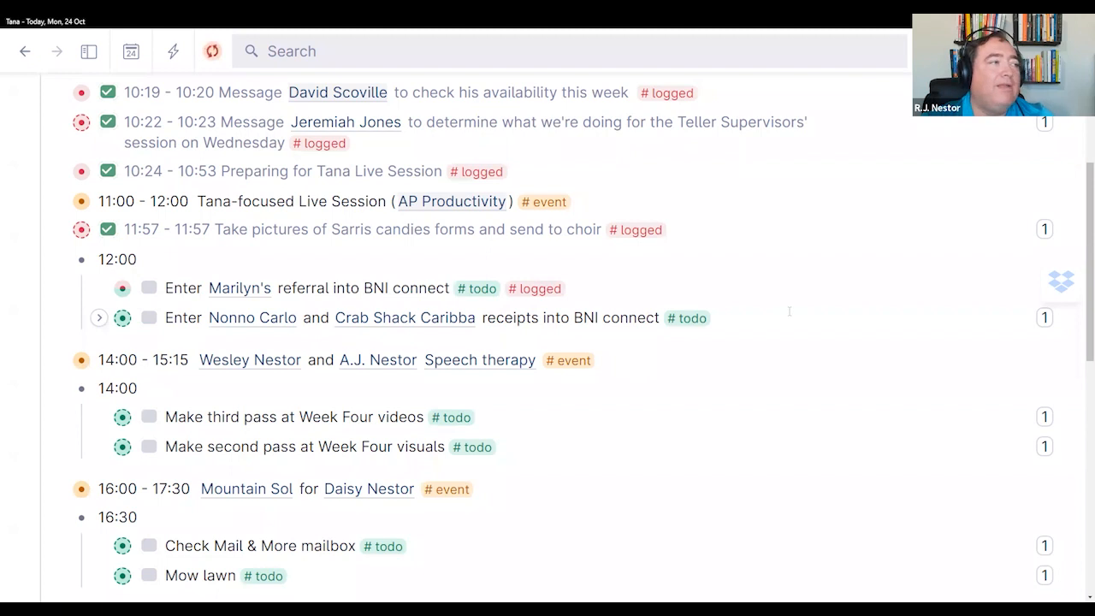
key("ctrl+Down")
key("Down")
key("Down")
key("Down")
key("Down")
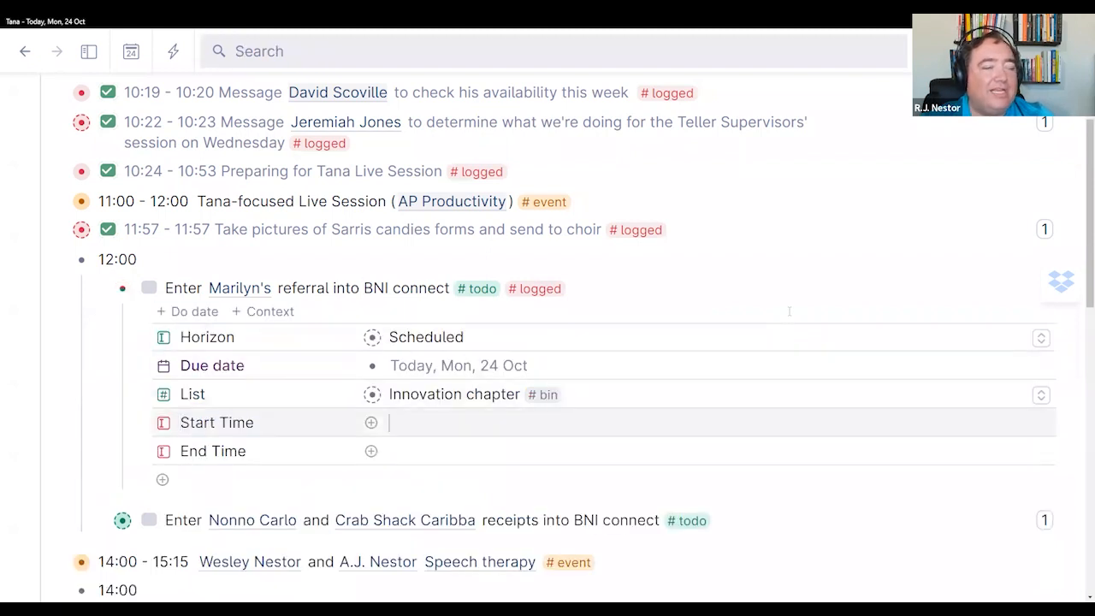
Step: Fill the referral todo's Start Time with 11:58 and End Time with 11:59 using the Insert current time command
key("ctrl+k")
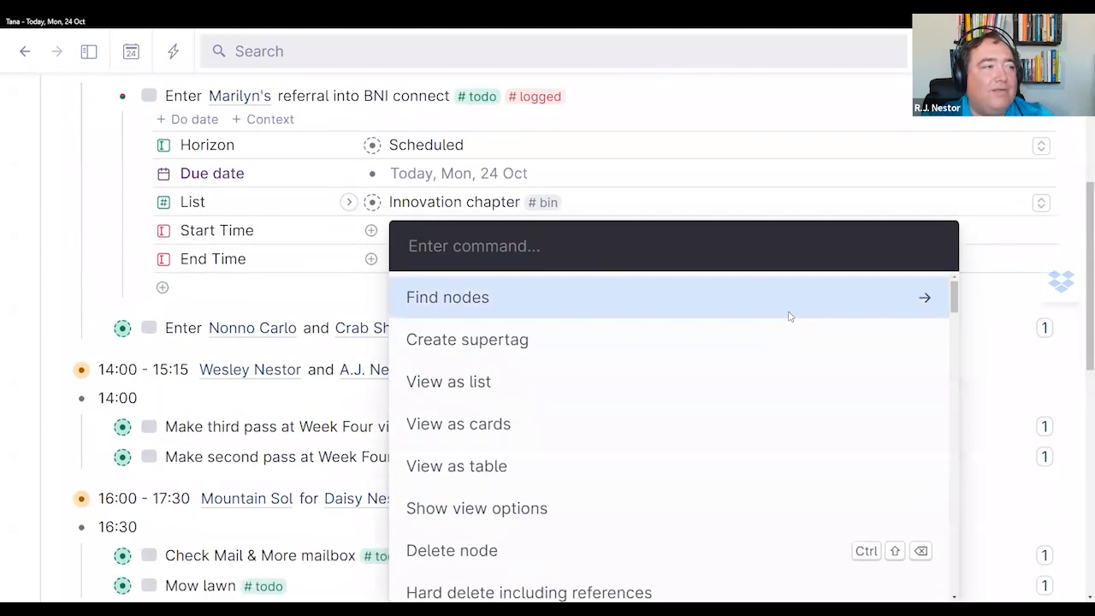
type("tim")
key("Return")
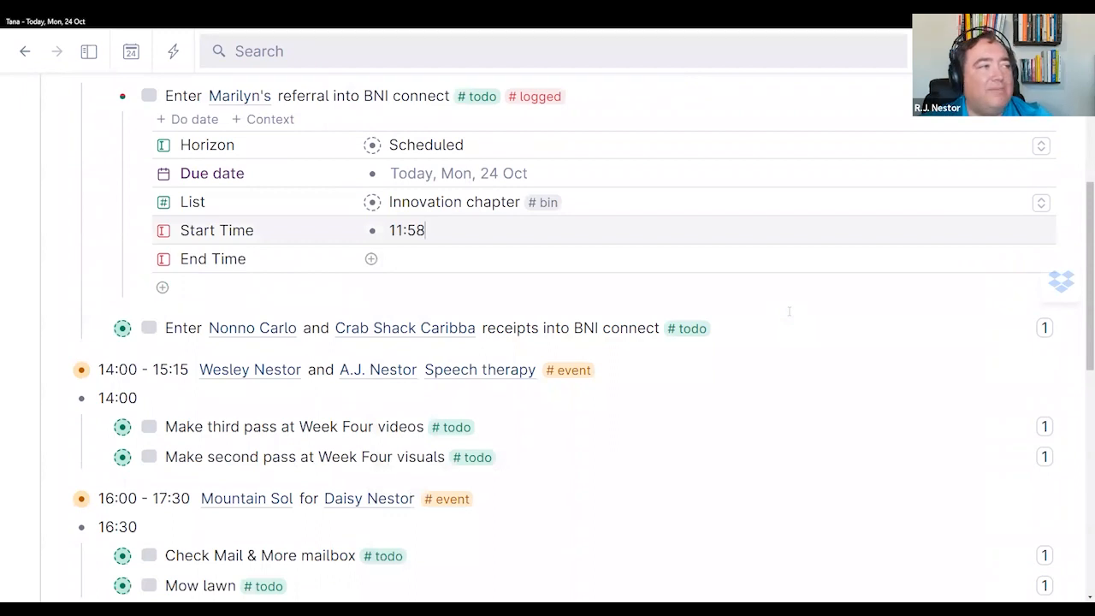
scroll(599, 316, "up", 3)
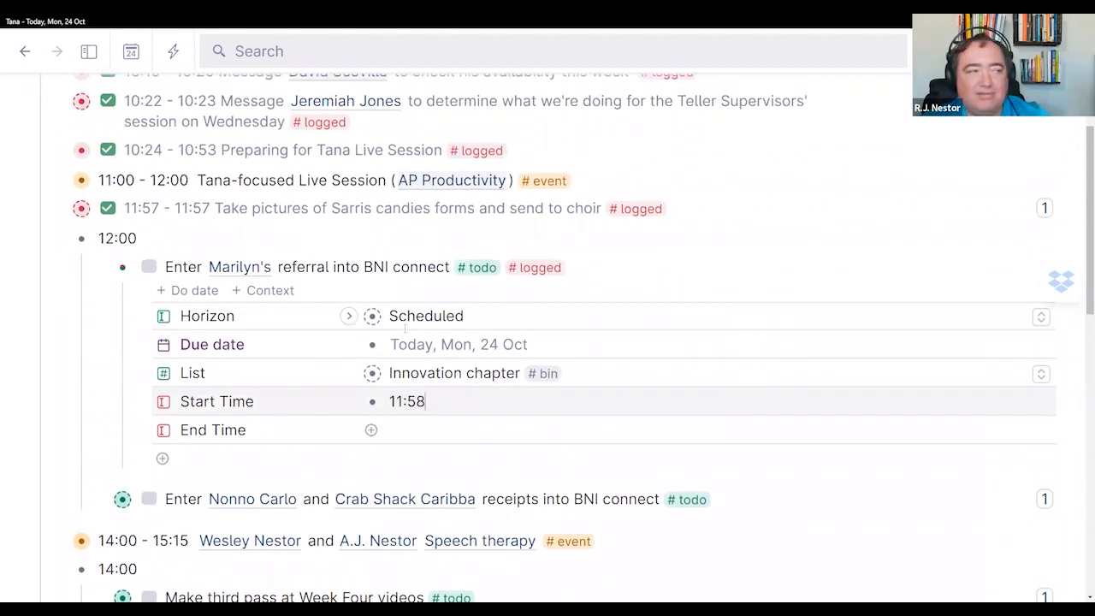
left_click(463, 418)
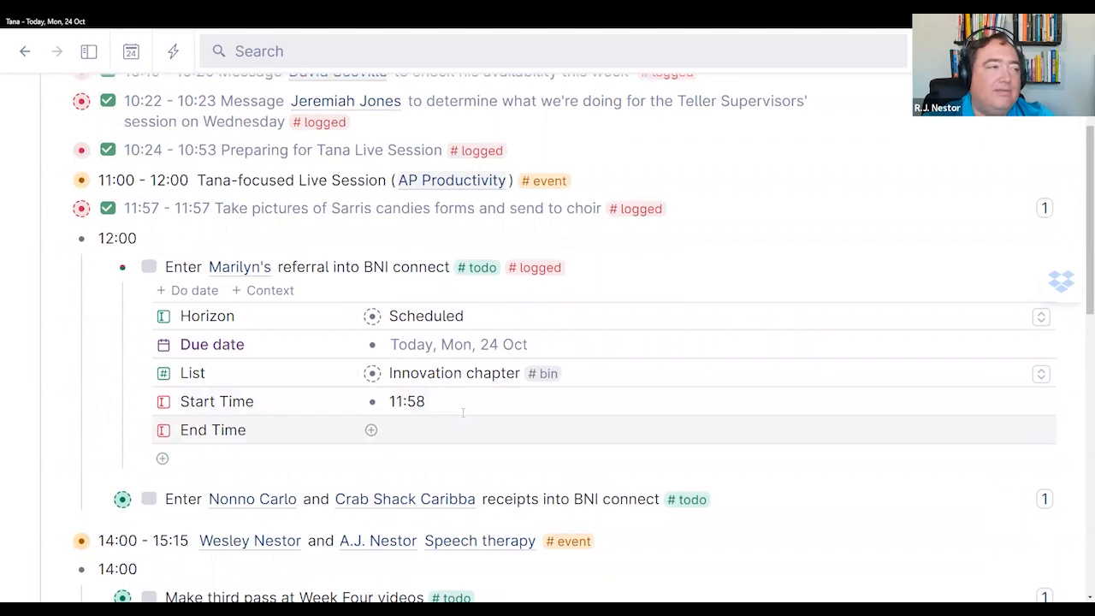
key("ctrl+k")
type("tim")
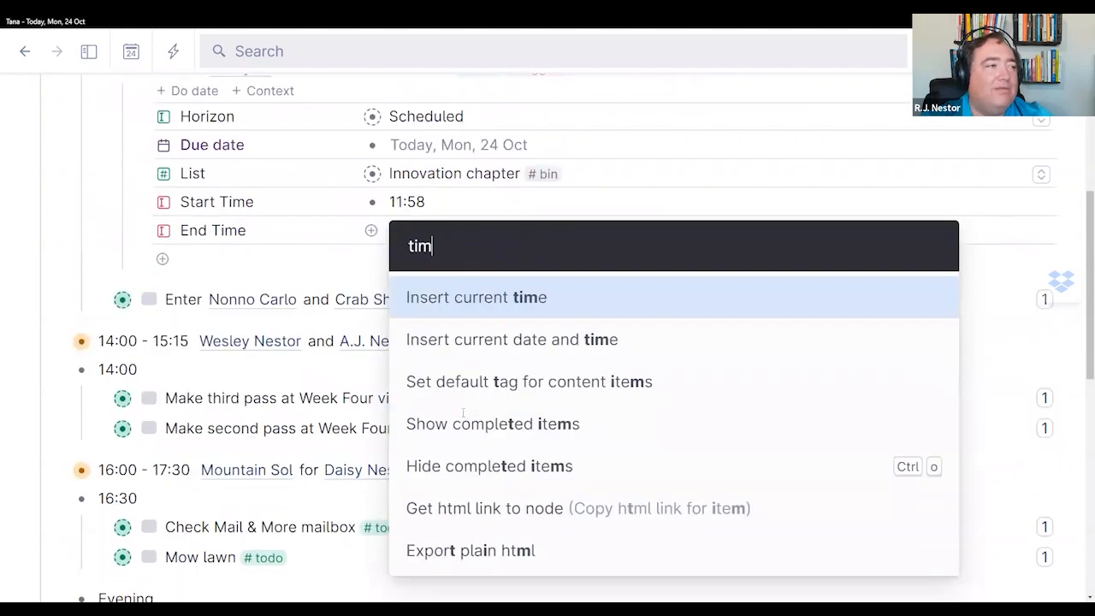
key("Return")
scroll(453, 359, "up", 3)
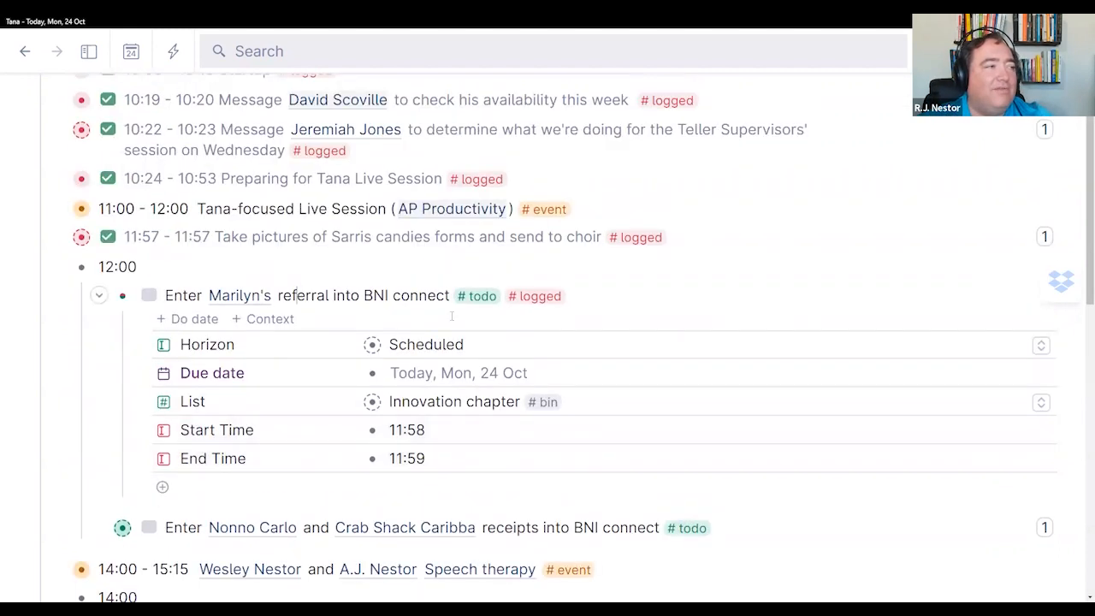
Step: Outdent the referral node, move it above the 12:00 node, and remove its #todo tag
key("shift+Tab")
key("ctrl+shift+Up")
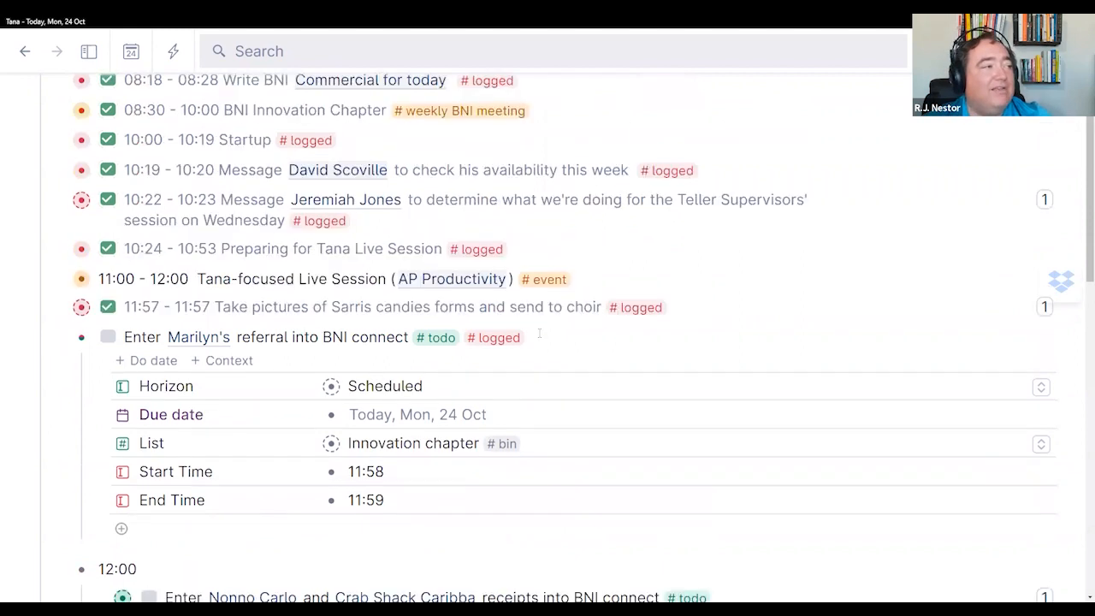
key("ctrl+k")
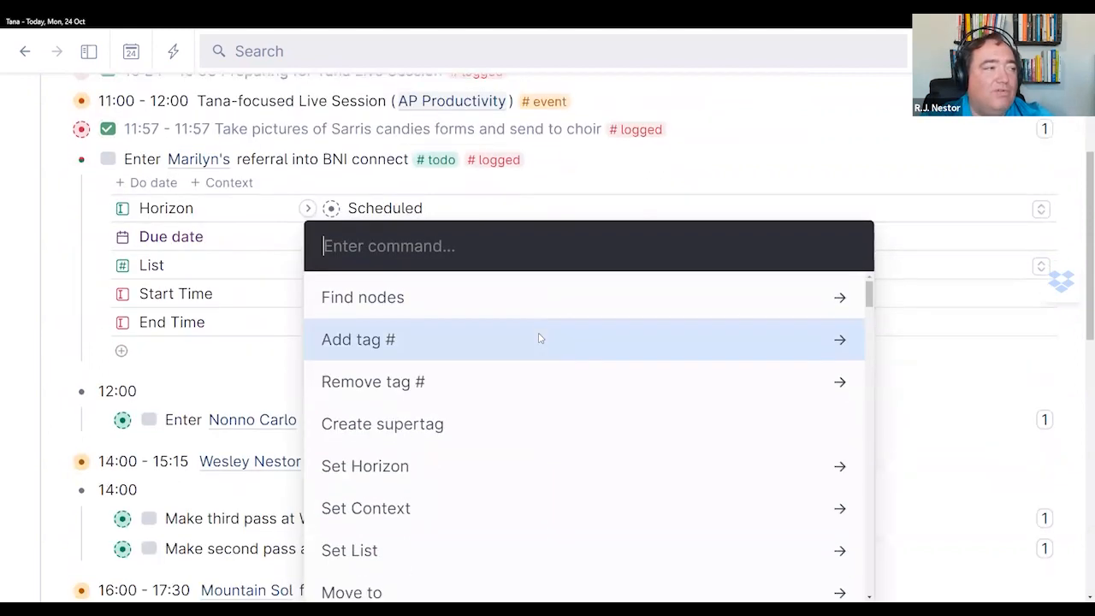
type("re")
key("Return")
key("Return")
Step: Collapse the referral log entry and mark it as done
key("ctrl+Up")
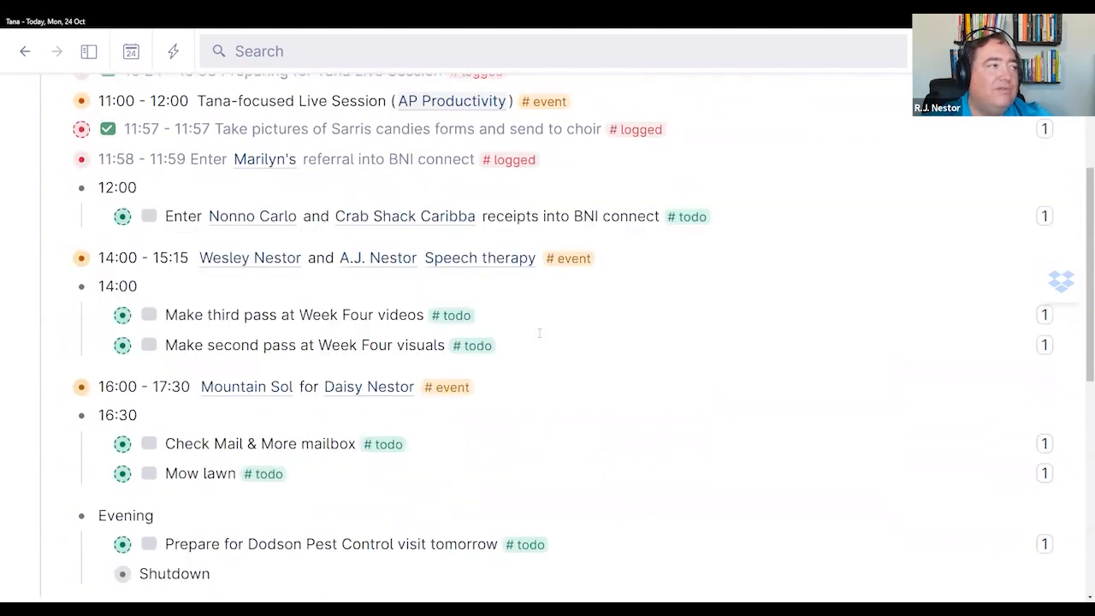
key("ctrl+Return")
key("ctrl+Return")
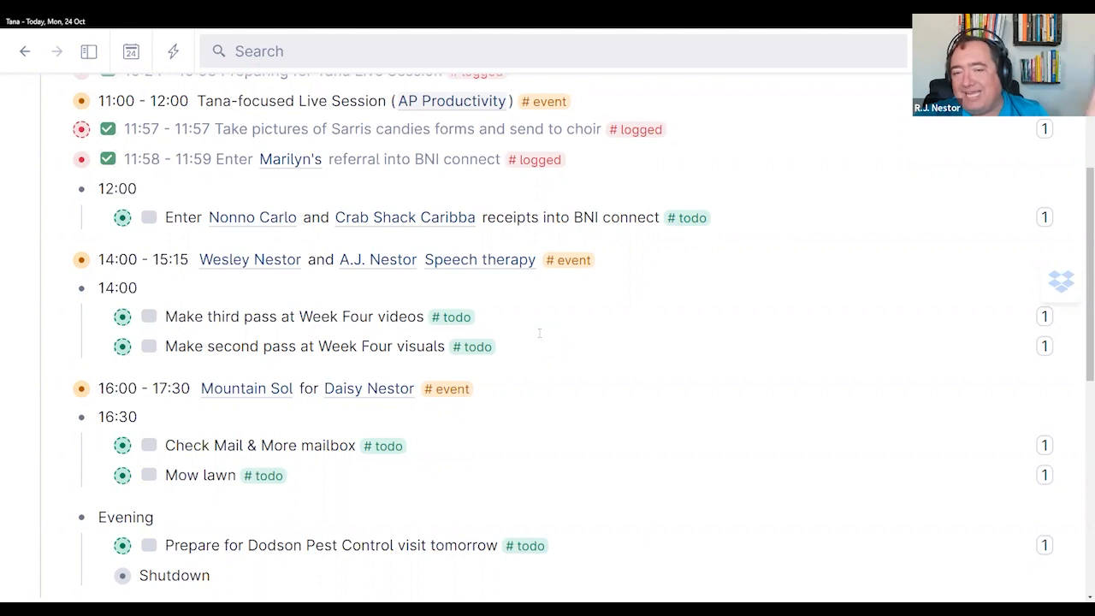
Step: Add the #logged tag to the BNI connect receipts todo under 12:00 and expand its fields
left_click(188, 217)
type("#lo")
key("Return")
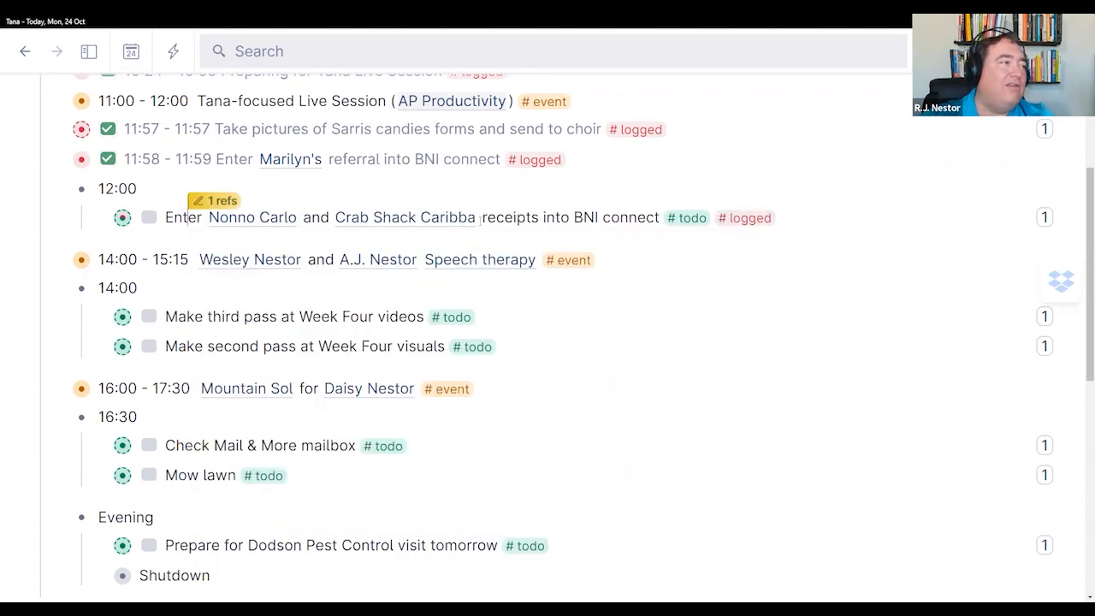
key("ctrl+Down")
key("Down")
key("Down")
key("Down")
key("Down")
key("Down")
key("Right")
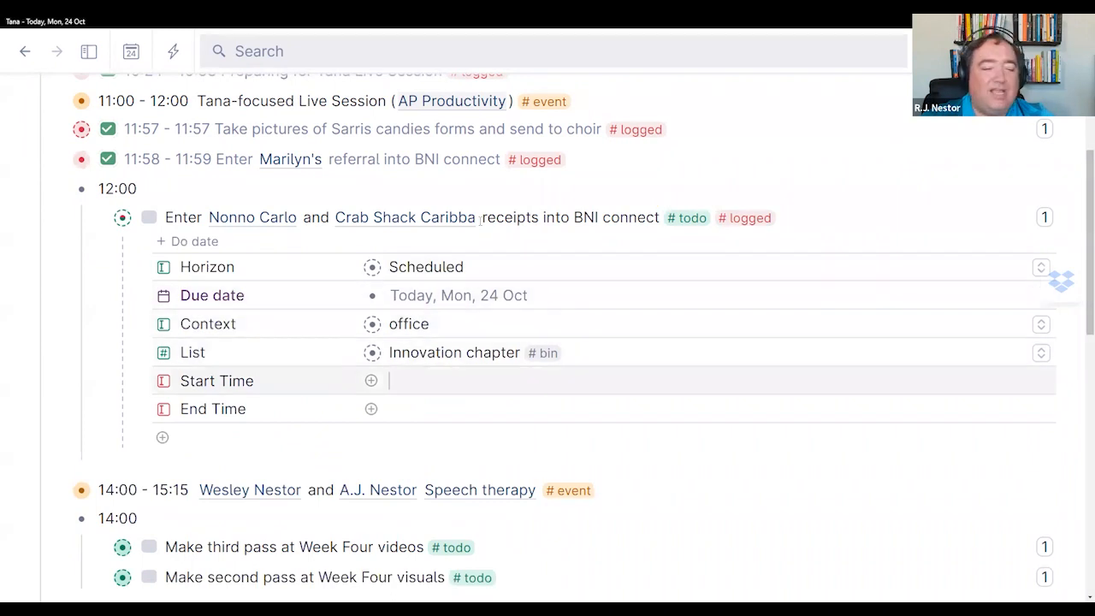
Step: Fill the receipts todo's Start Time and End Time with the current time, 11:59, using the Insert current time command
key("ctrl+k")
type("tim")
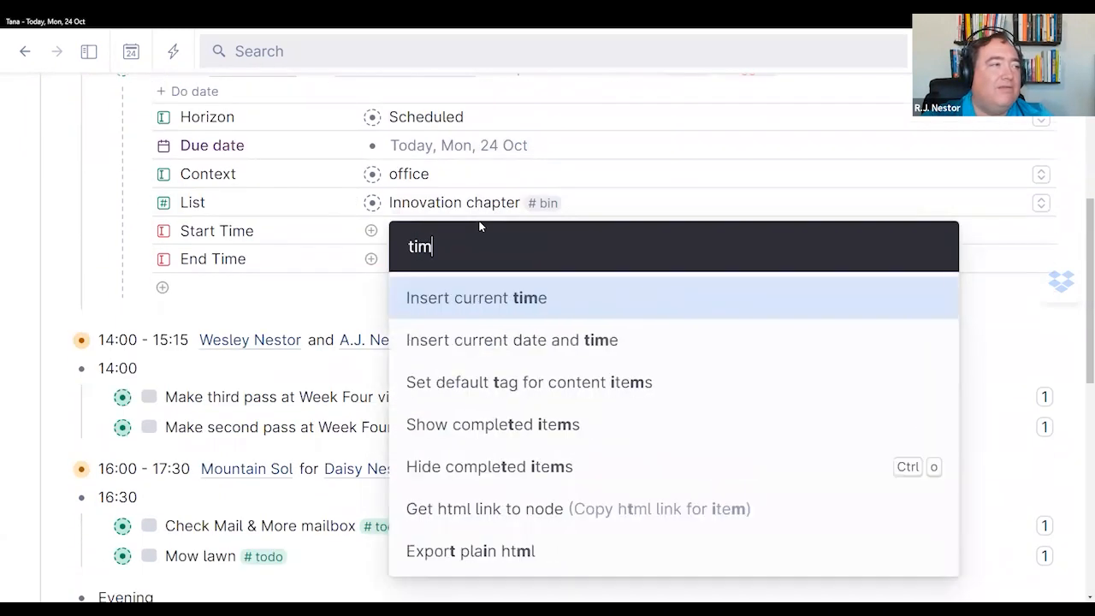
key("Return")
scroll(480, 222, "up", 1)
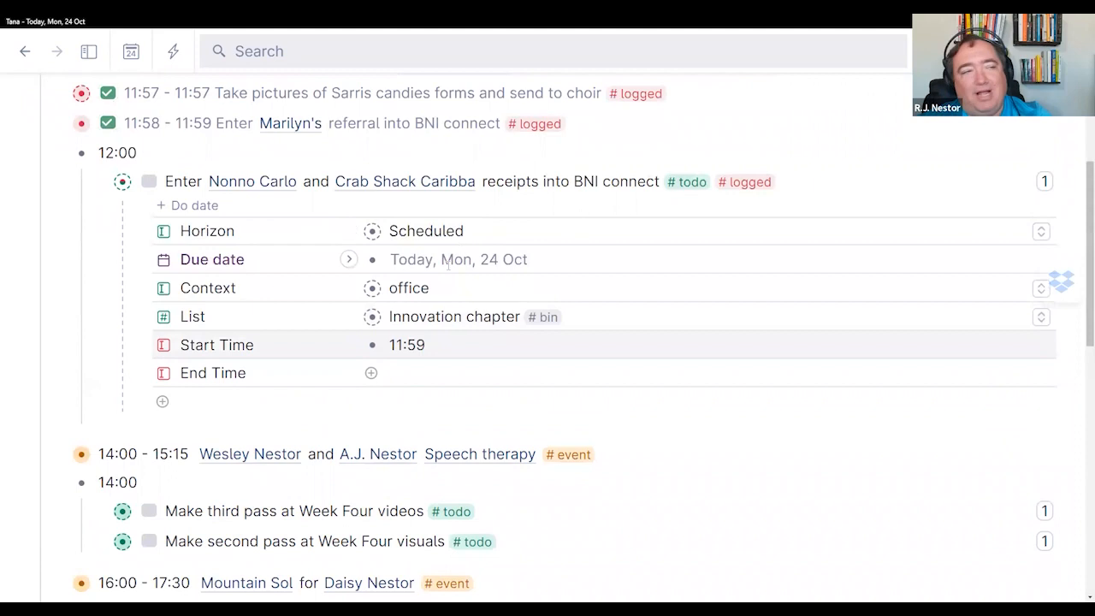
left_click(428, 381)
key("ctrl+k")
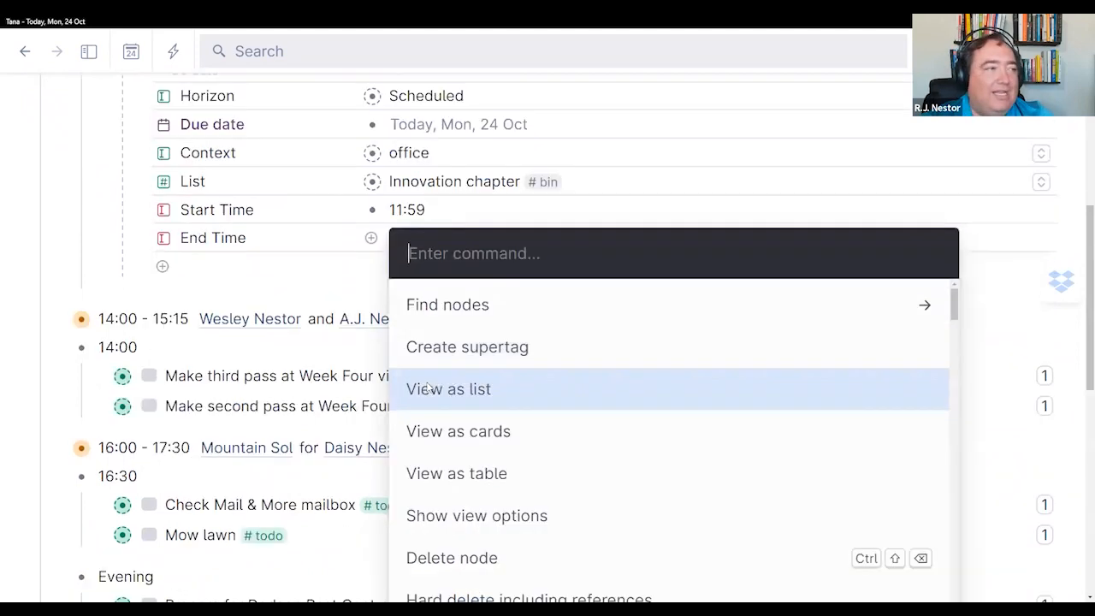
type("tim")
key("Return")
scroll(257, 339, "up", 2)
scroll(257, 338, "up", 1)
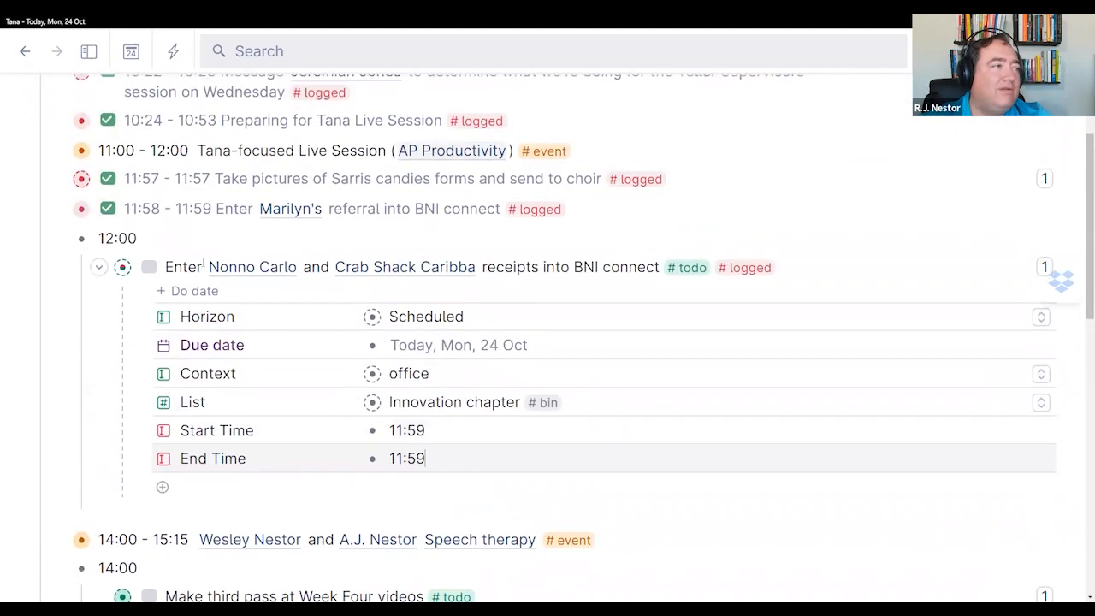
Step: Collapse the receipts todo, outdent it, and move it above the 12:00 node
key("ctrl+Up")
key("shift+Tab")
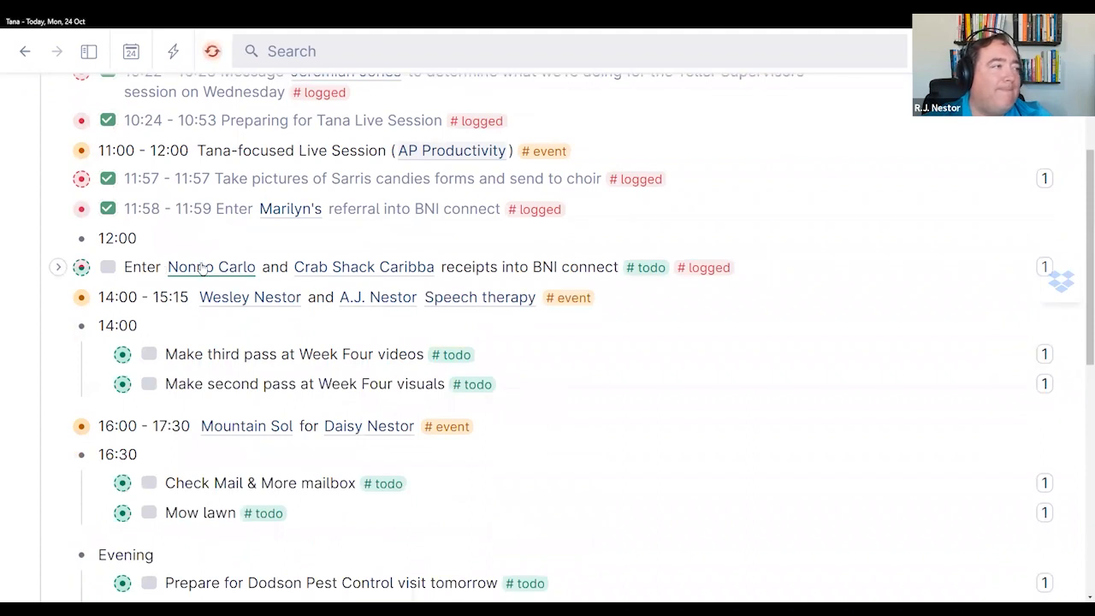
key("ctrl+shift+Up")
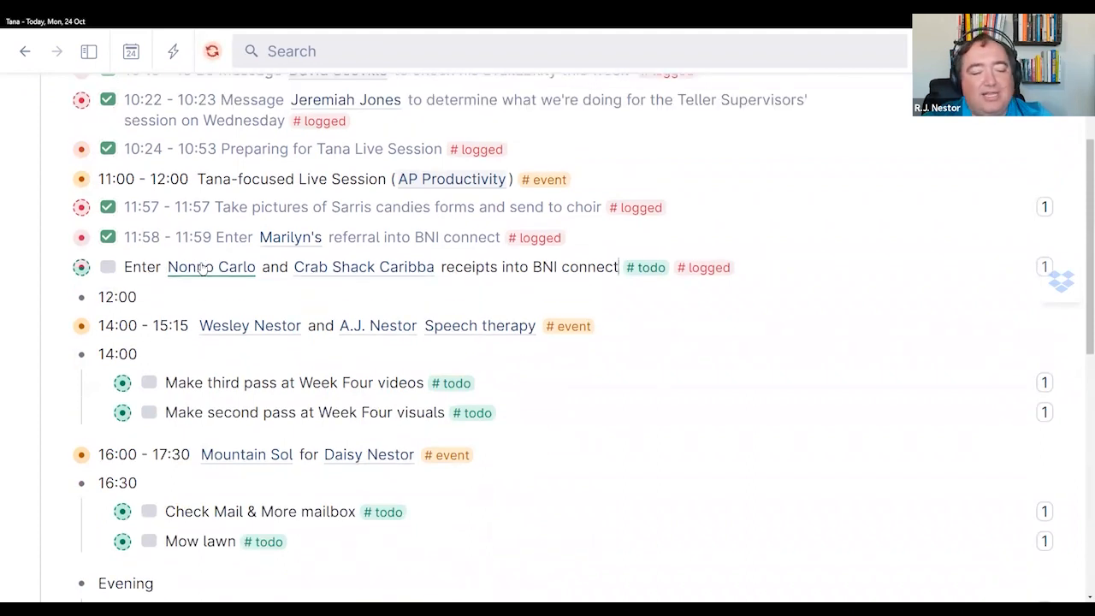
Step: Remove the #todo tag from the receipts node, keeping #logged, and mark the entry as done
type("#")
key("Escape")
key("ctrl+k")
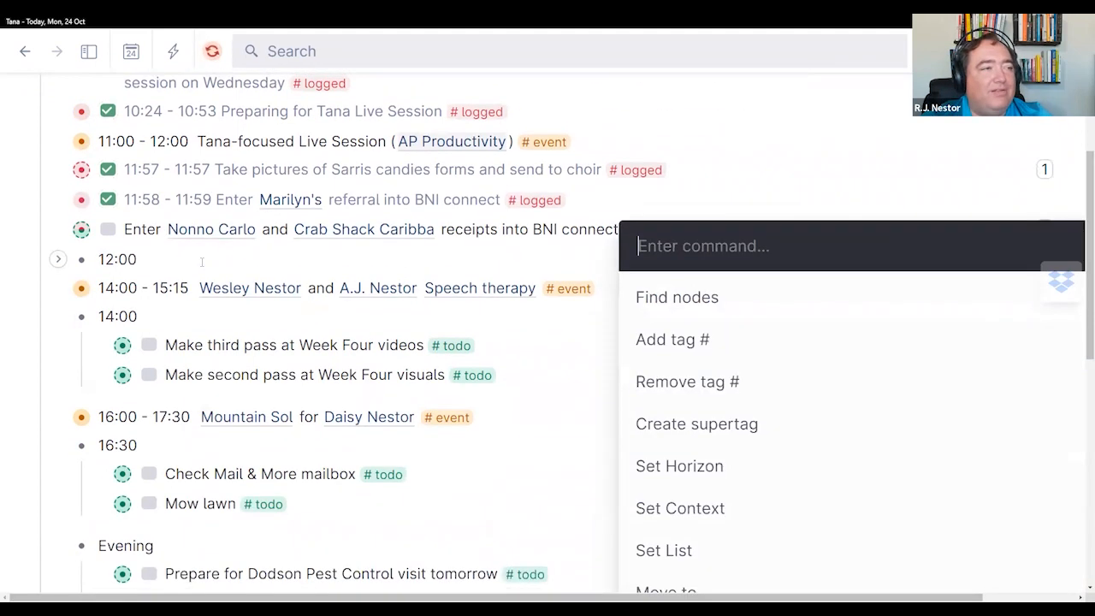
type("t")
key("BackSpace")
type("receipt")
key("Return")
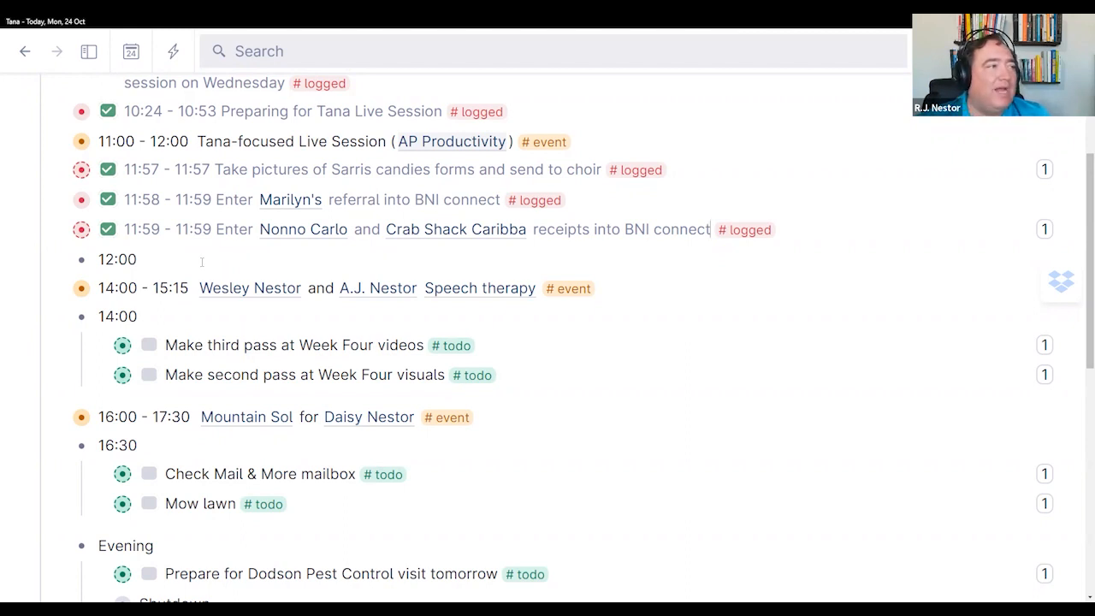
Step: Undo the logging of the receipts and referral entries, restoring both as #todo items under 12:00
scroll(202, 262, "up", 1)
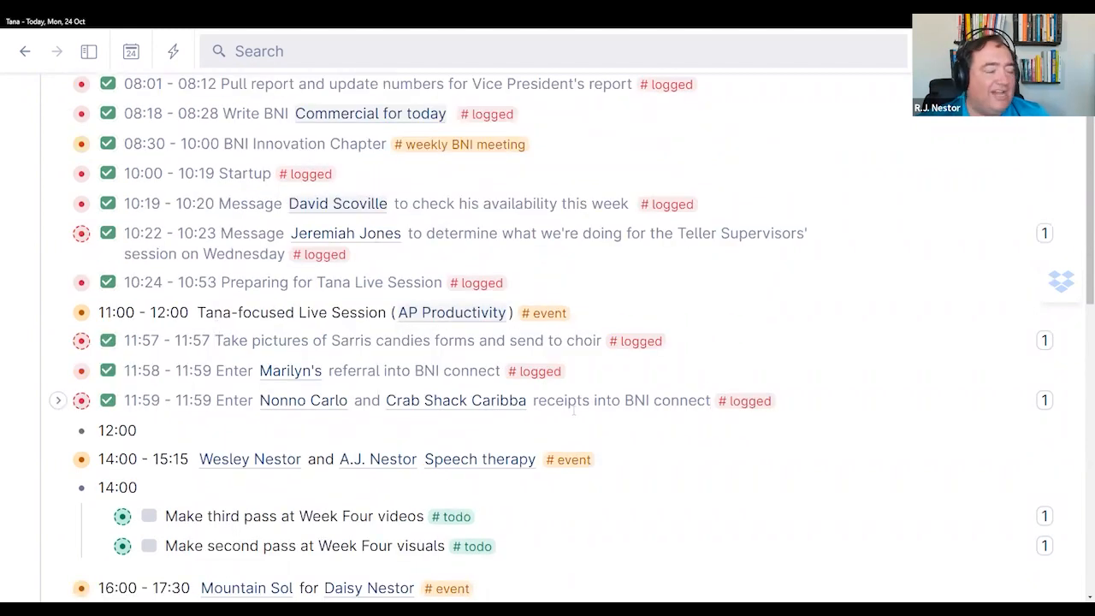
key("ctrl+z")
key("ctrl+z")
key("ctrl+z")
key("ctrl+z")
key("ctrl+z")
key("ctrl+z")
key("ctrl+z")
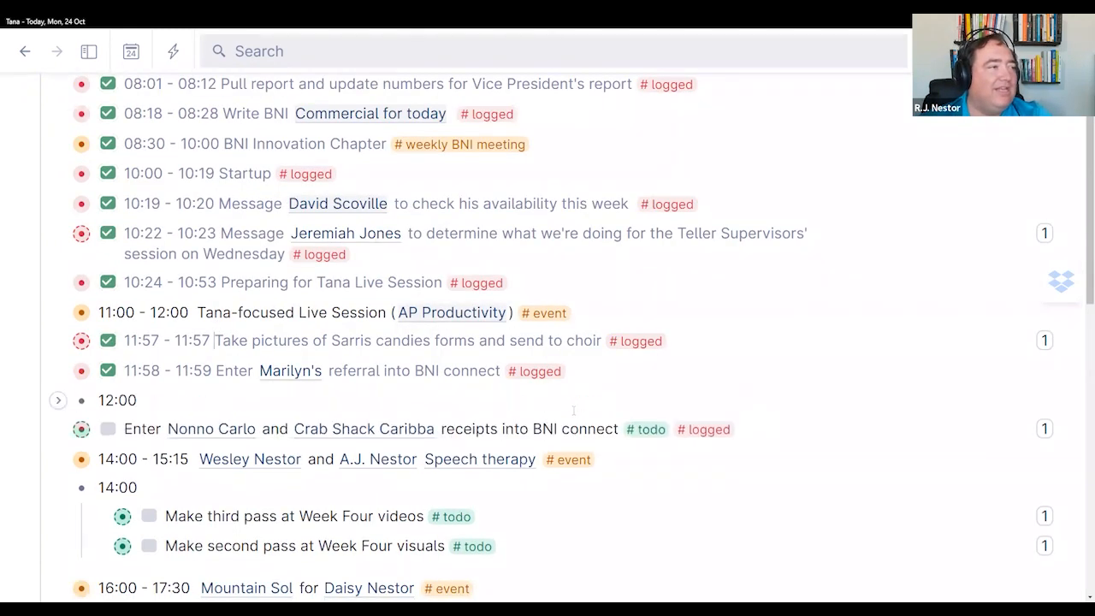
key("ctrl+z")
key("ctrl+z")
key("ctrl+z")
key("ctrl+z")
key("ctrl+z")
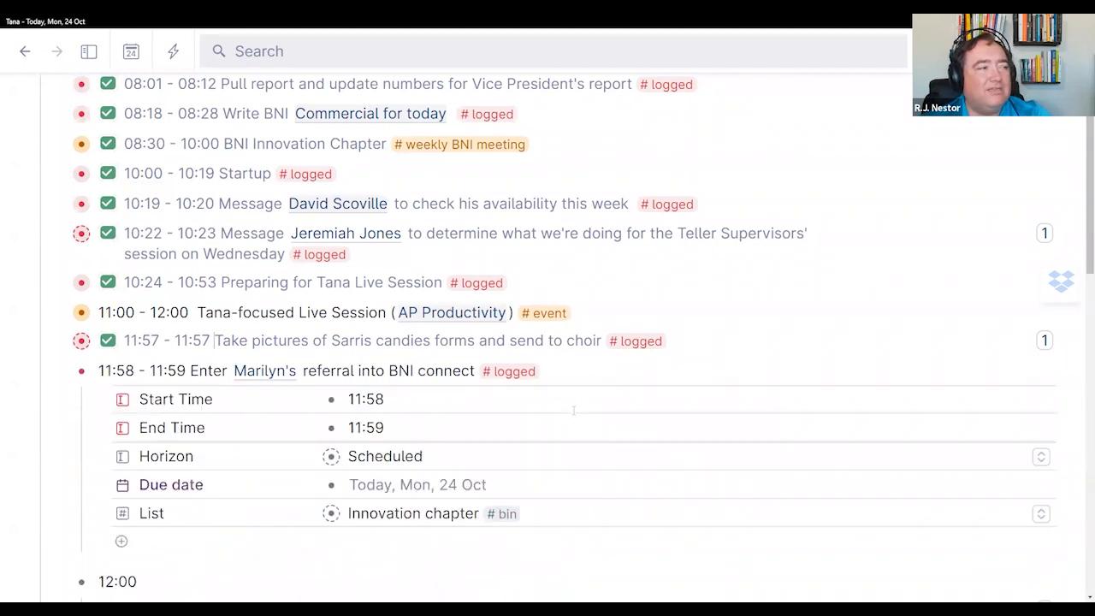
key("ctrl+z")
key("ctrl+z")
key("ctrl+z")
key("ctrl+z")
key("ctrl+z")
key("ctrl+z")
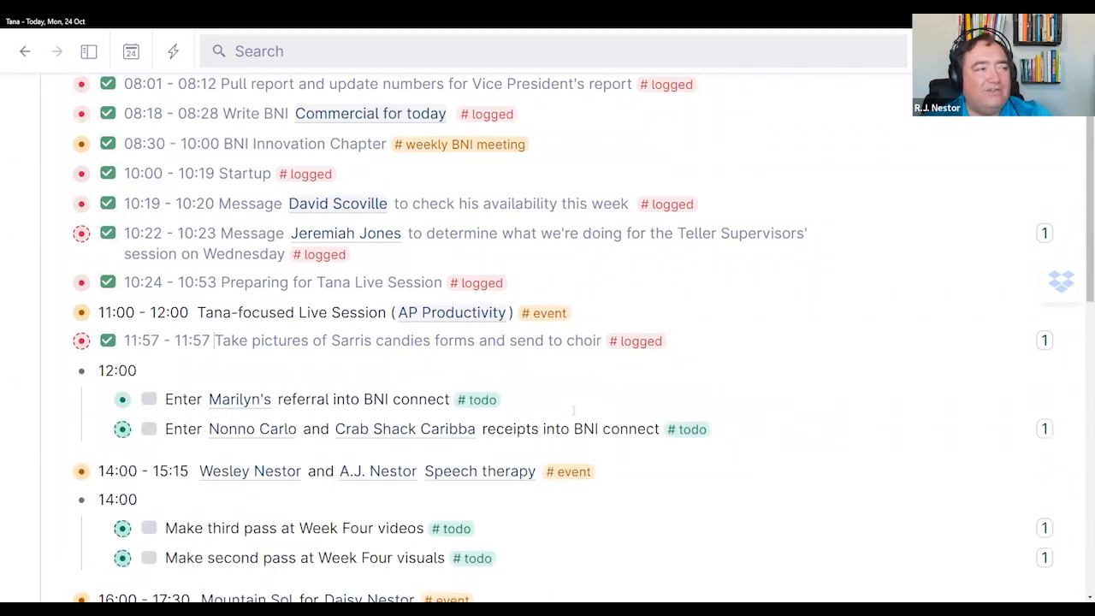
Step: Undo the logging of the "Take pictures of Sarris candies forms" entry, restoring it as a #todo under 12:00
key("ctrl+z")
key("ctrl+z")
key("ctrl+z")
key("ctrl+z")
key("ctrl+z")
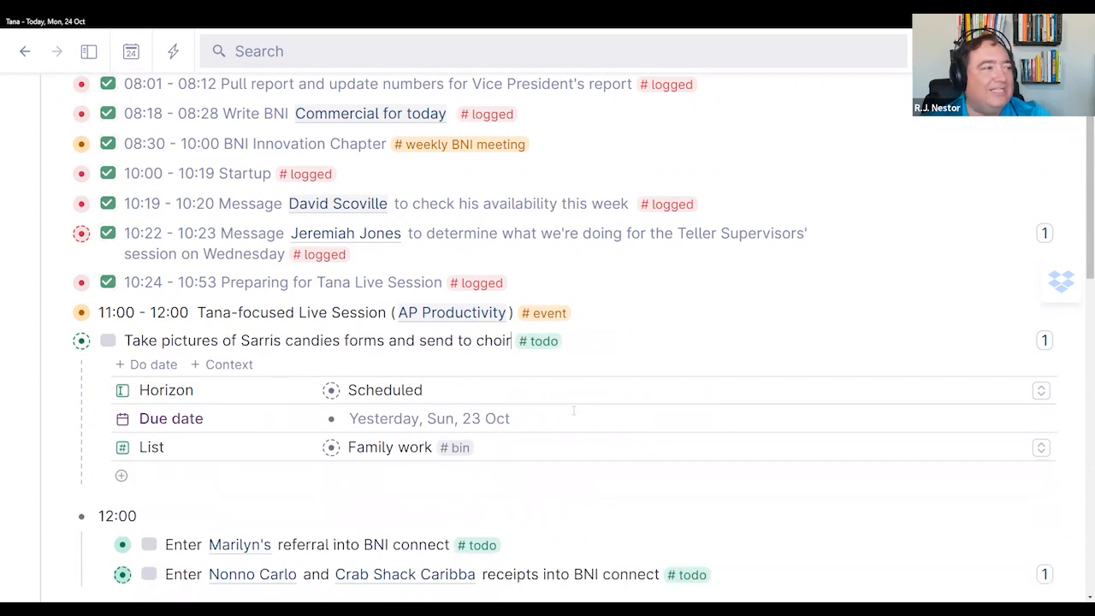
key("ctrl+z")
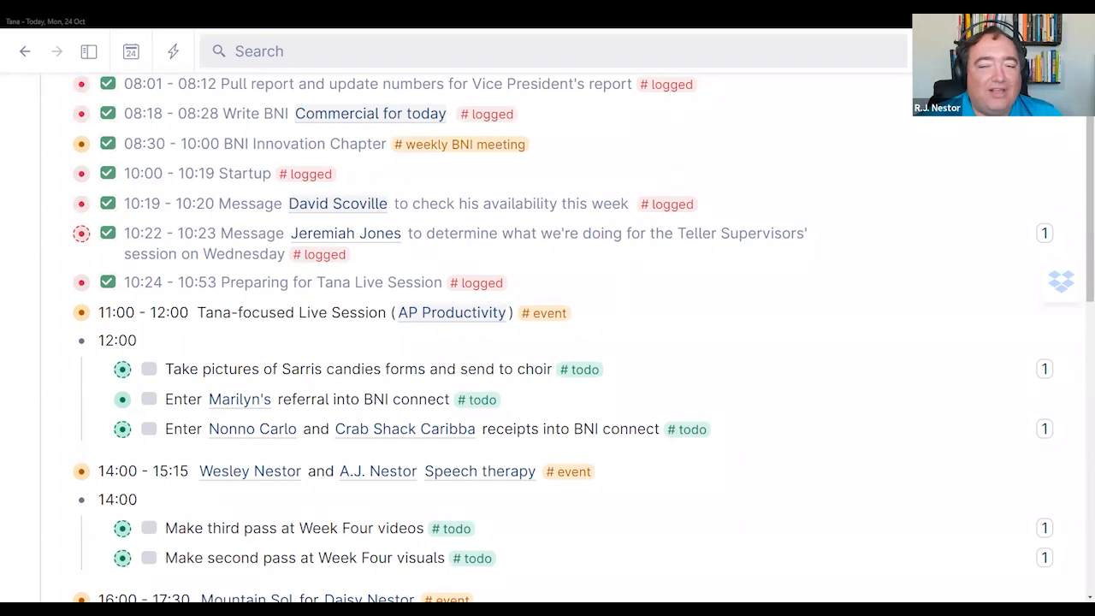
Step: Open the #logged tag's settings and expand the Advanced options to examine how the title is built from fields
left_click(492, 293)
left_click(418, 466)
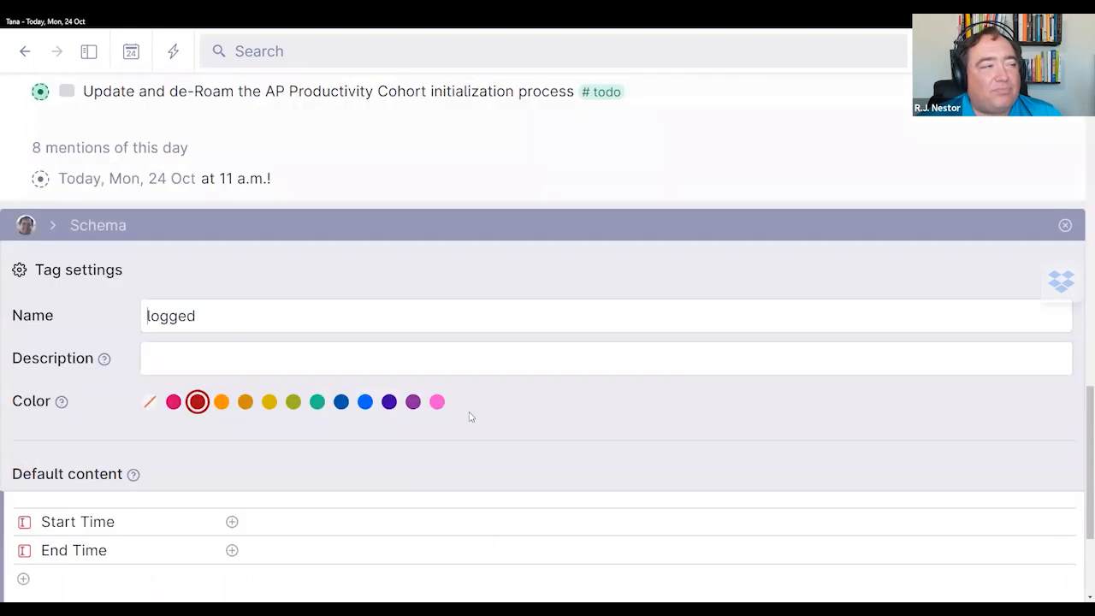
scroll(469, 417, "down", 2)
scroll(160, 517, "down", 1)
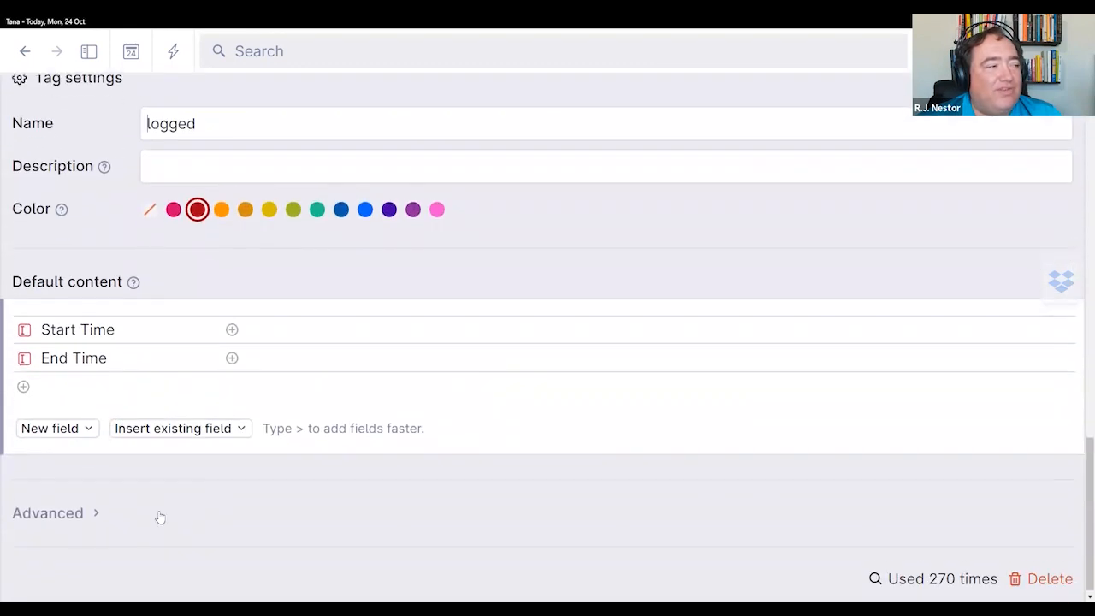
left_click(95, 512)
scroll(359, 480, "down", 2)
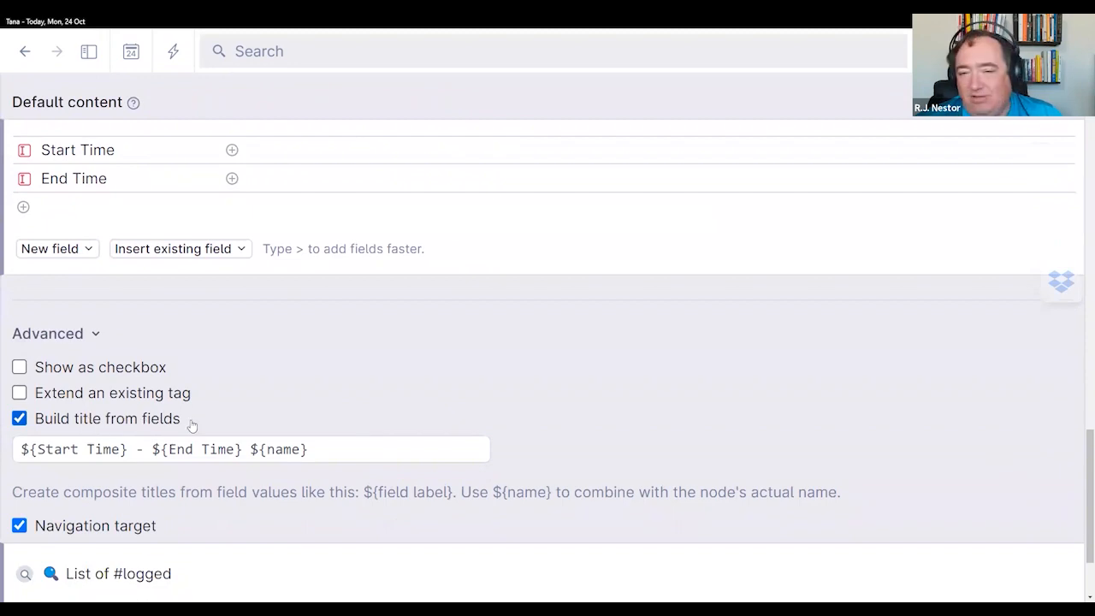
Step: Examine how the #logged tag's title expression combines Start Time, End Time and name, comparing it with the tag's default fields
scroll(459, 415, "up", 1)
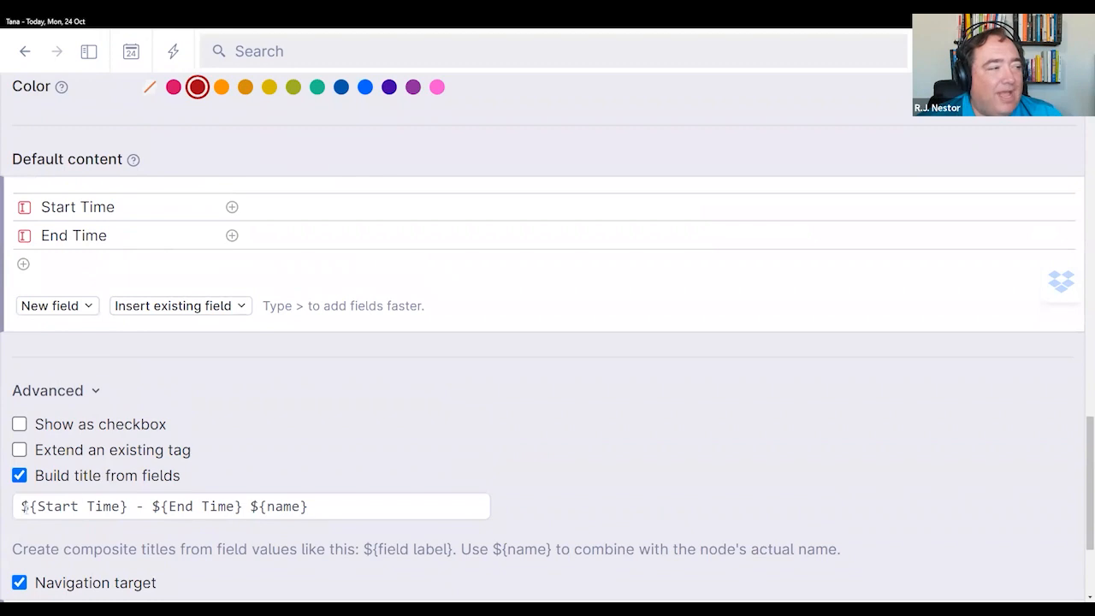
left_click_drag(23, 506, 127, 511)
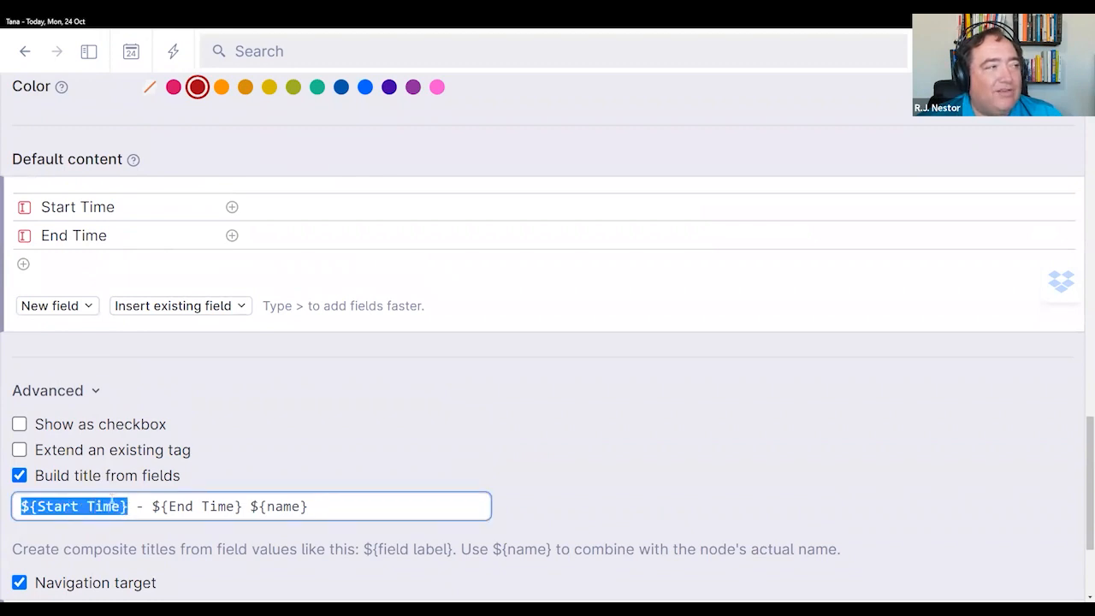
left_click_drag(153, 507, 244, 507)
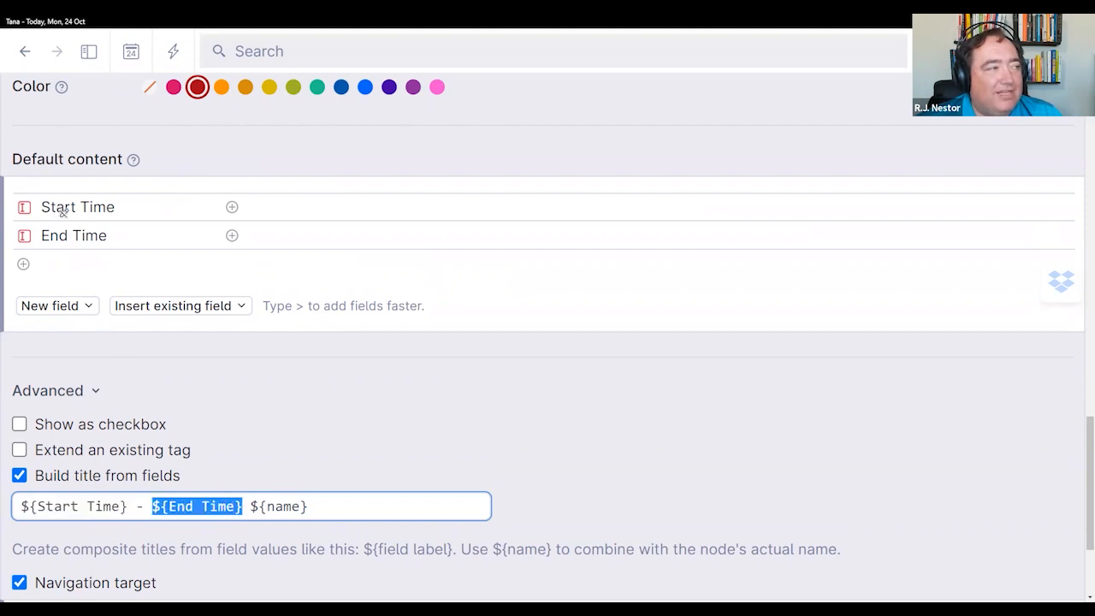
left_click_drag(129, 506, 152, 507)
left_click_drag(250, 506, 313, 508)
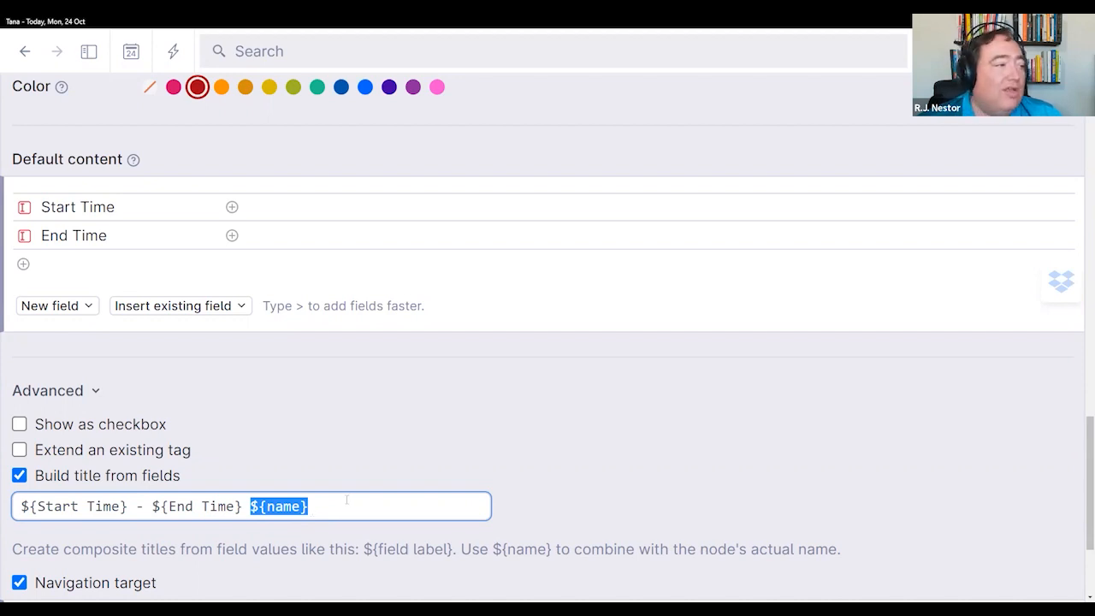
key("ctrl+a")
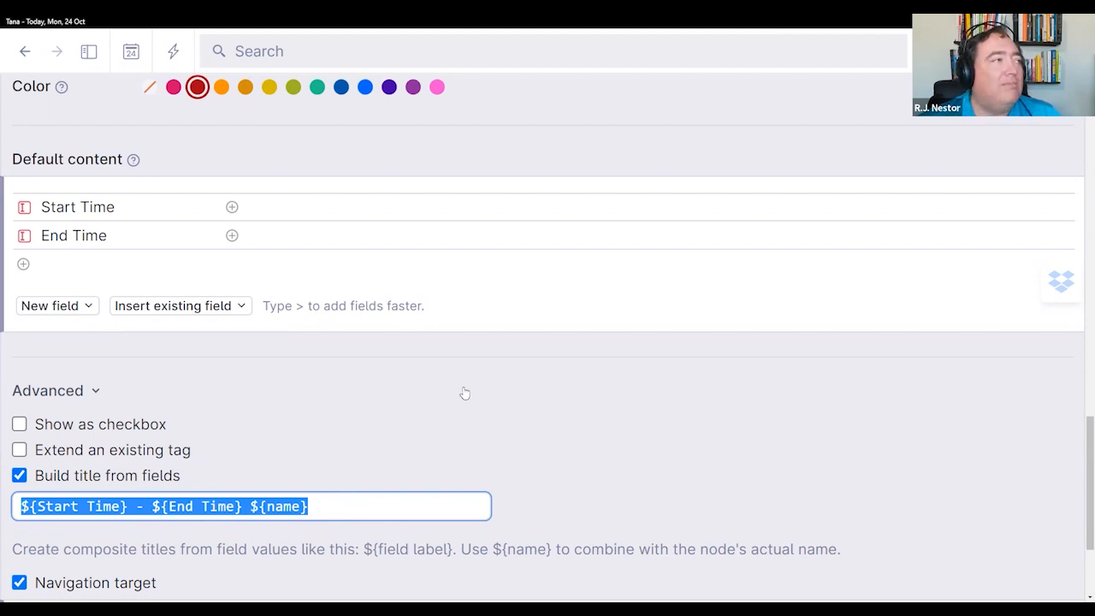
scroll(464, 391, "up", 5)
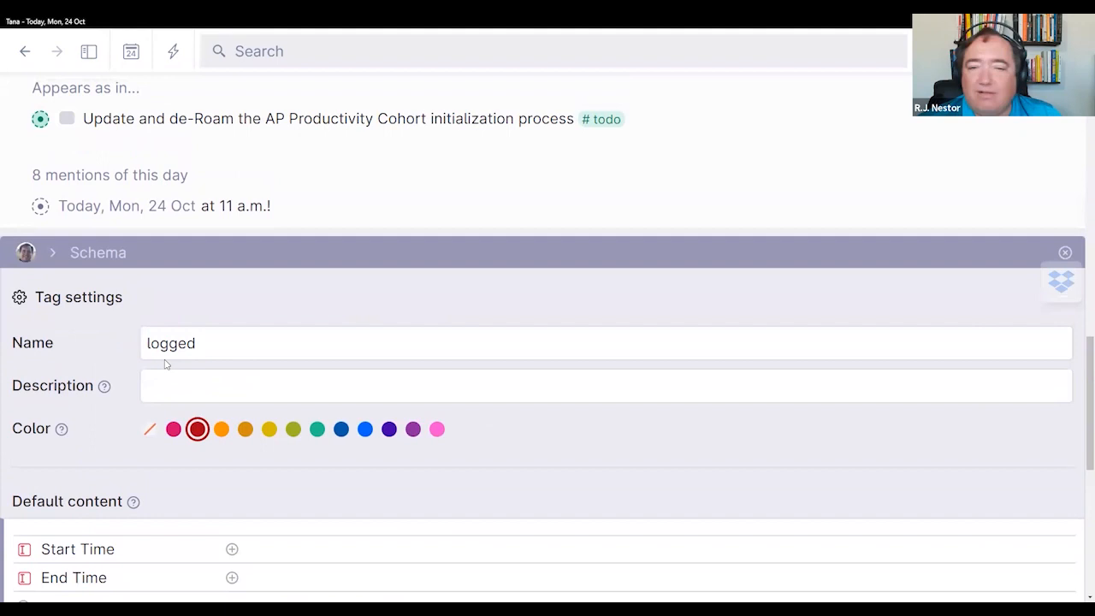
scroll(166, 365, "down", 5)
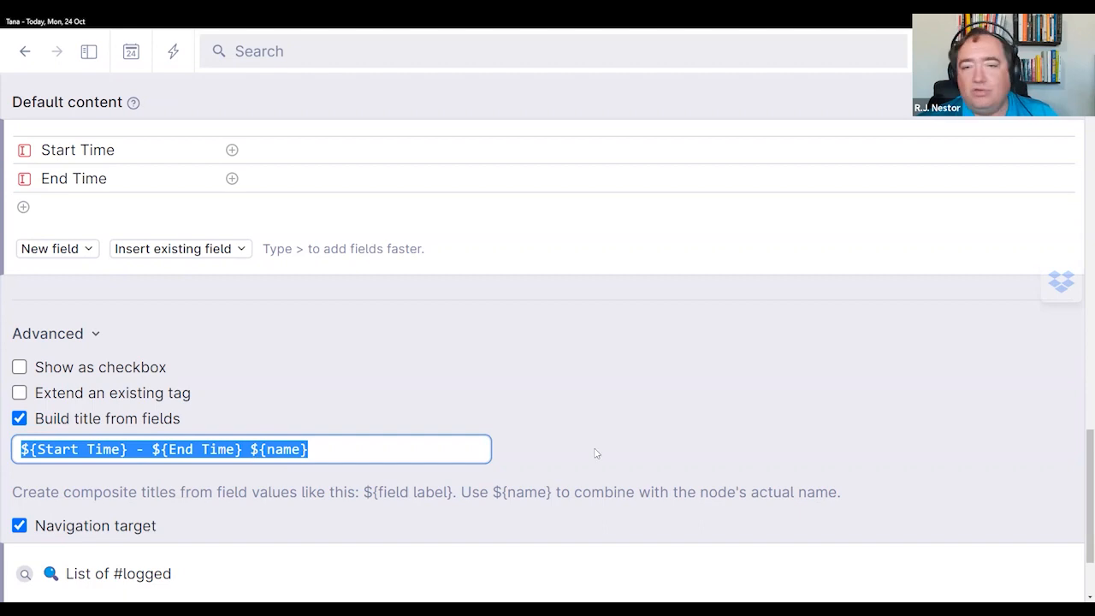
left_click(637, 448)
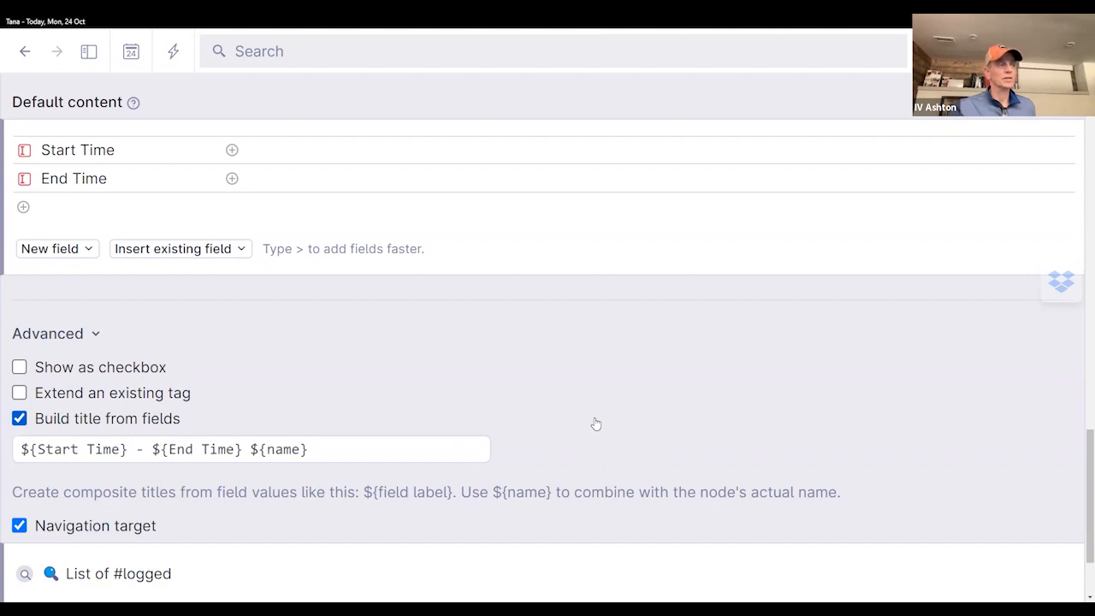
Step: Open the #event tag's settings from the 11:00 - 12:00 live session entry and examine its default content fields
scroll(597, 423, "up", 1)
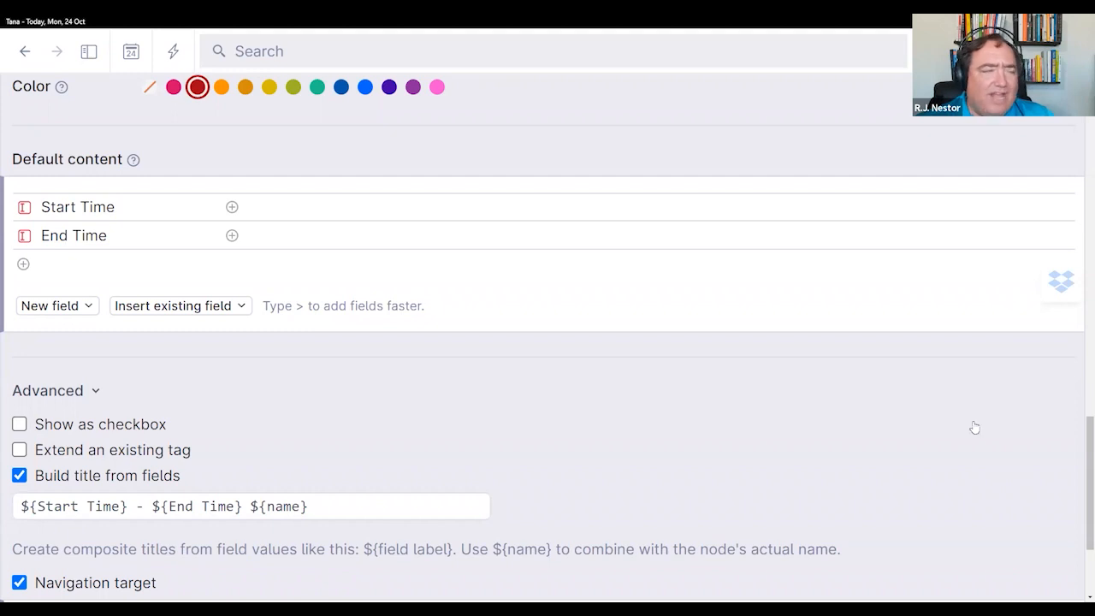
scroll(294, 405, "up", 4)
scroll(293, 406, "down", 1)
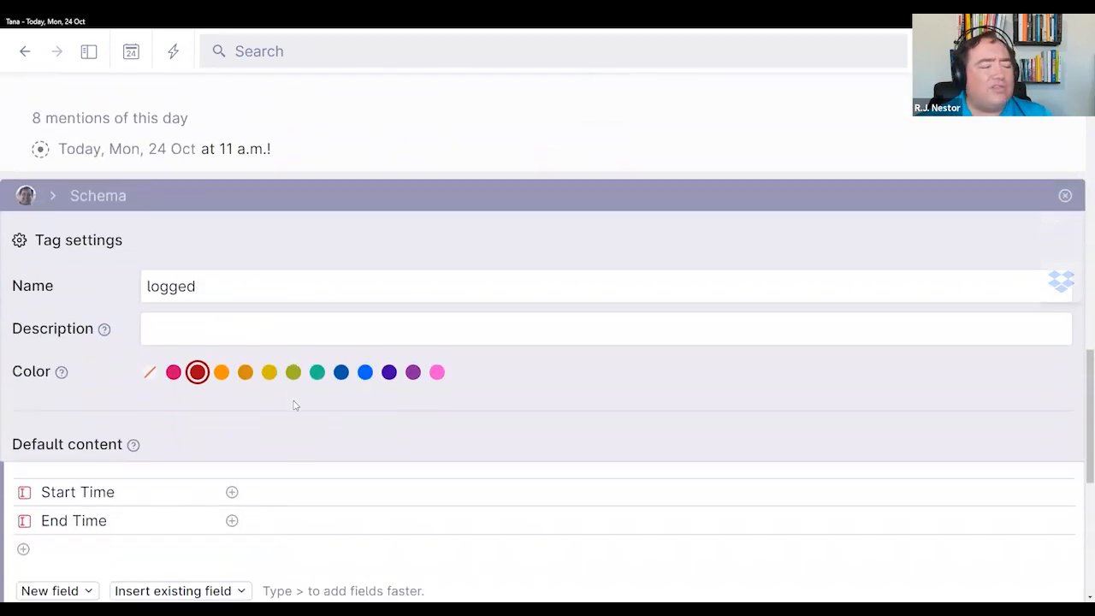
scroll(295, 402, "up", 4)
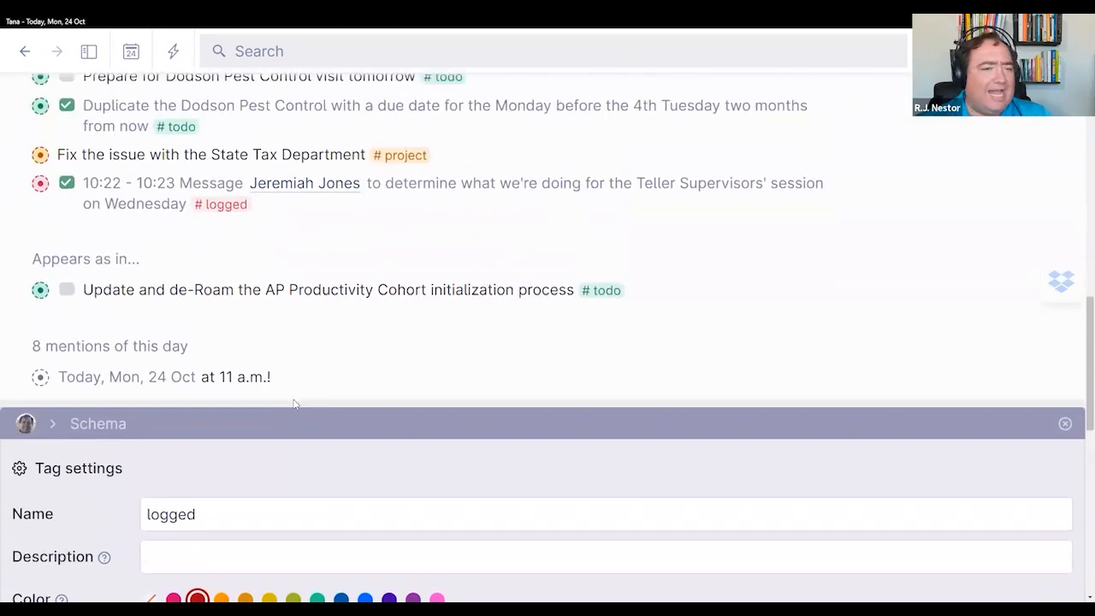
scroll(287, 424, "up", 8)
scroll(287, 423, "up", 2)
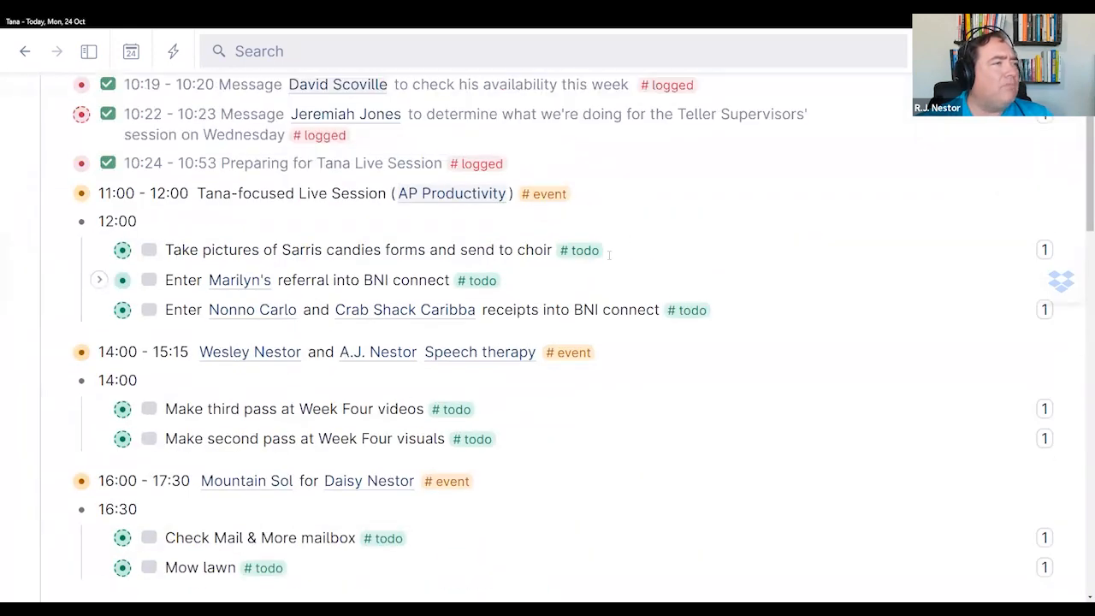
left_click(547, 193)
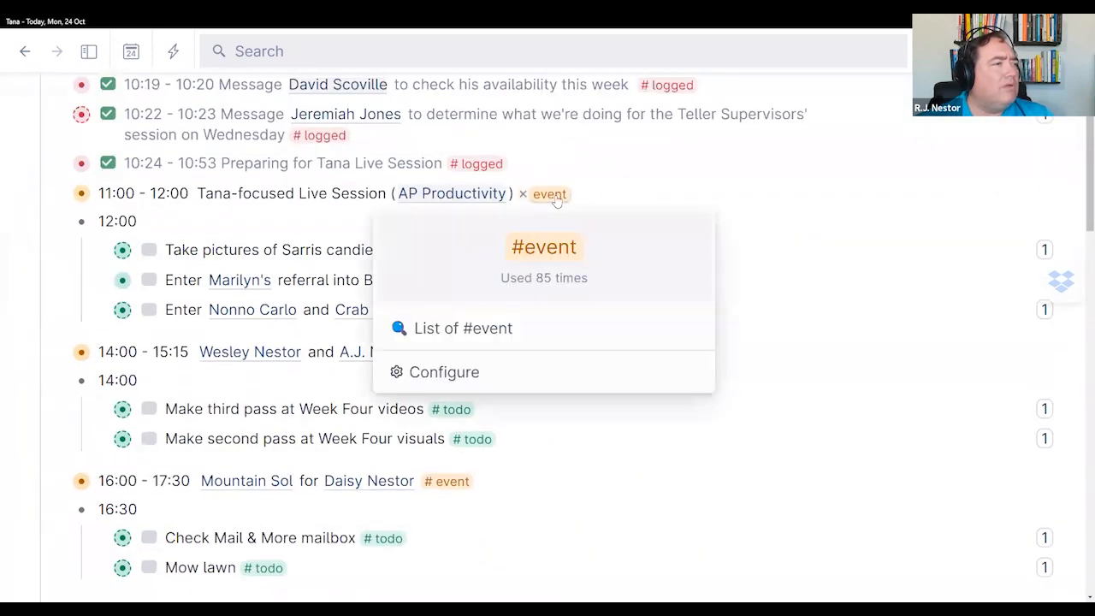
left_click(462, 372)
scroll(403, 454, "down", 2)
left_click(330, 352)
left_click(313, 380)
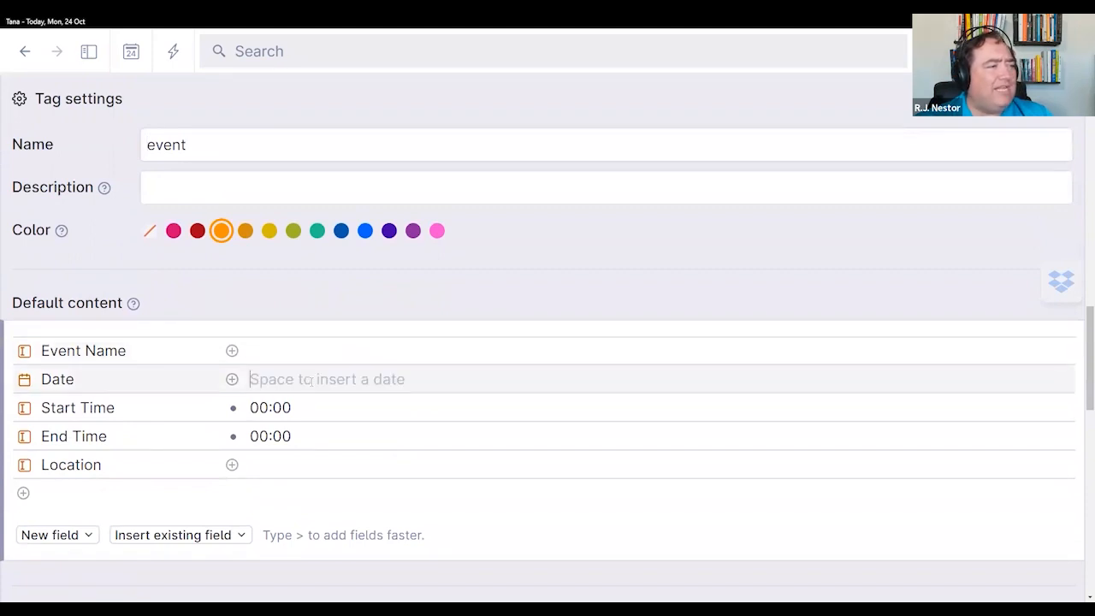
left_click(282, 473)
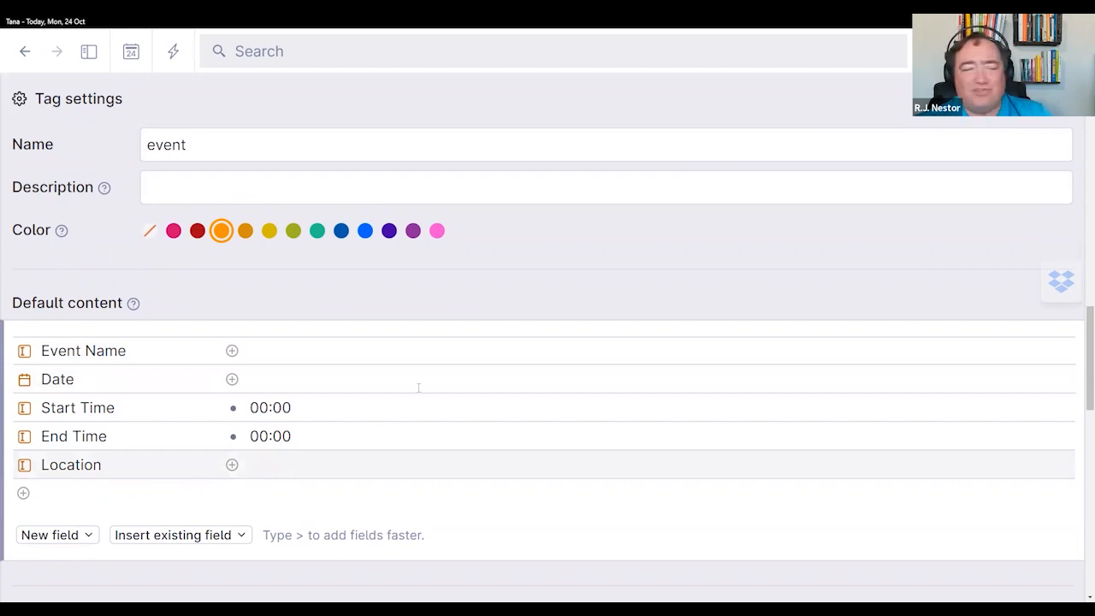
Step: Expand the #event tag's Advanced options and examine the Event Name part of its title expression
scroll(441, 397, "down", 2)
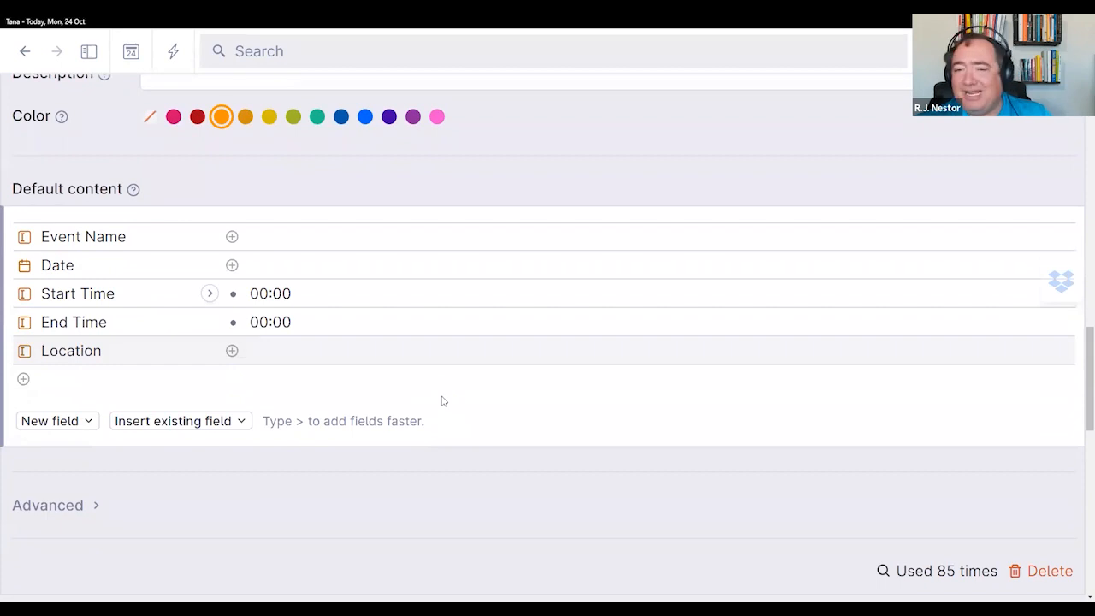
left_click(99, 506)
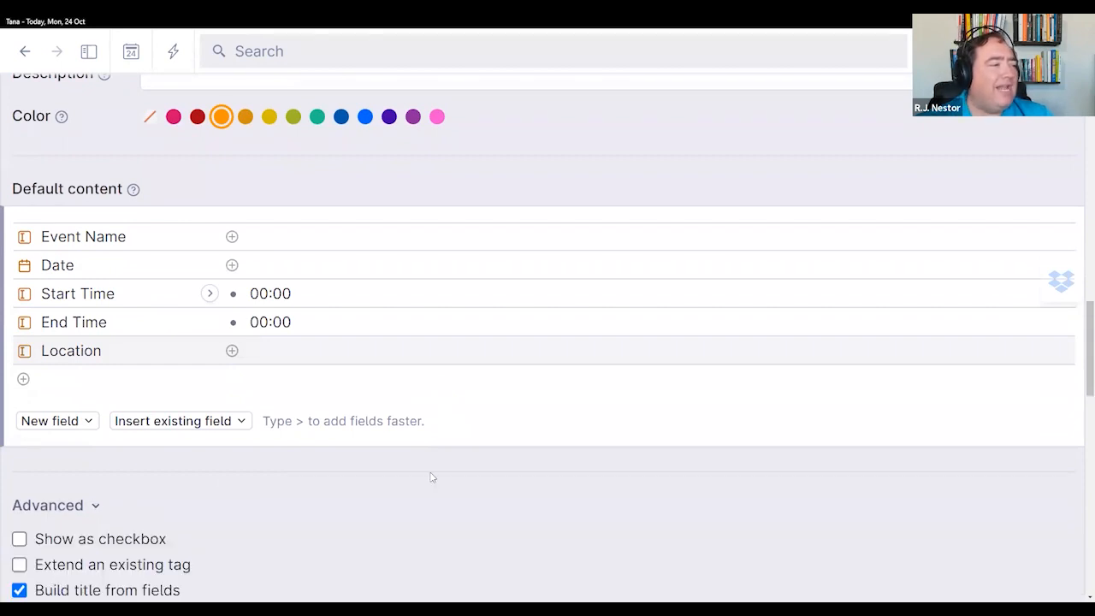
scroll(432, 477, "down", 3)
left_click(260, 450)
left_click_drag(259, 450, 390, 454)
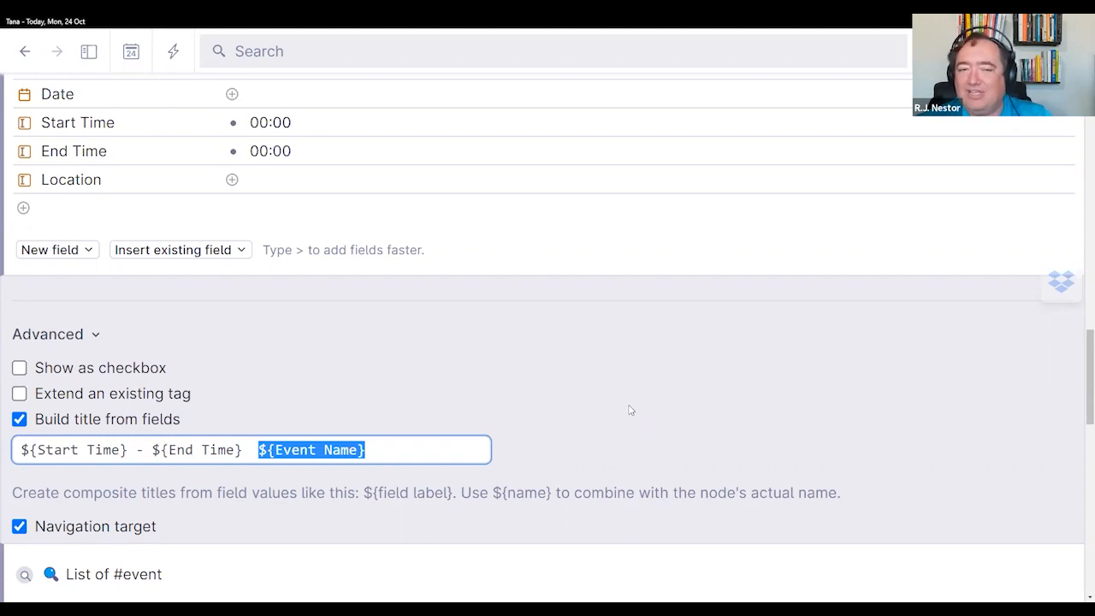
Step: Compare the #event tag's Start Time and End Time default fields with the expression that builds its title
scroll(630, 410, "up", 1)
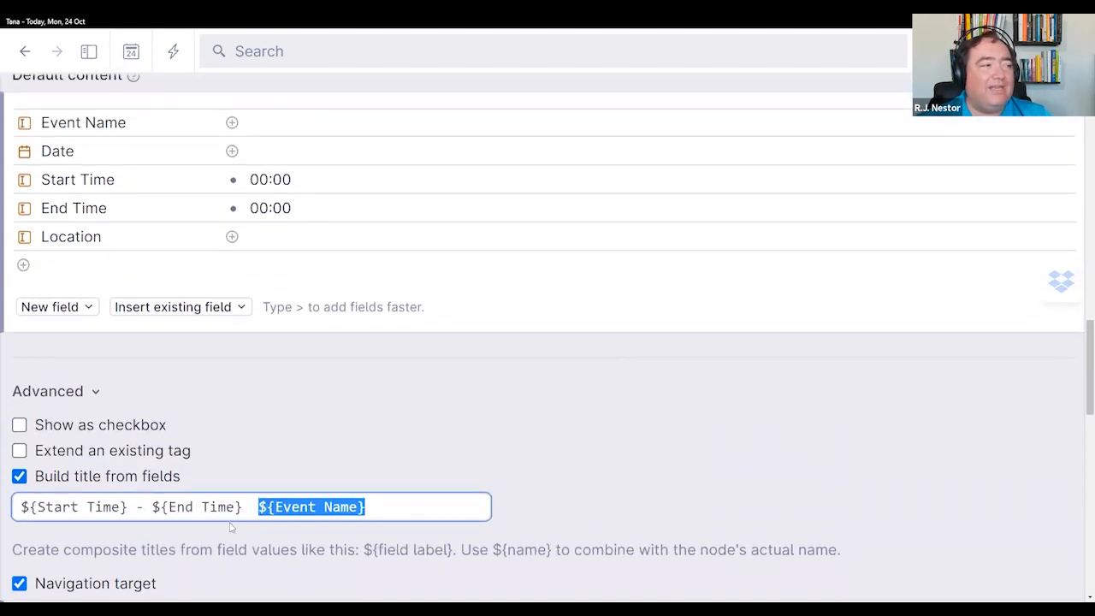
left_click(224, 508)
triple_click(83, 178)
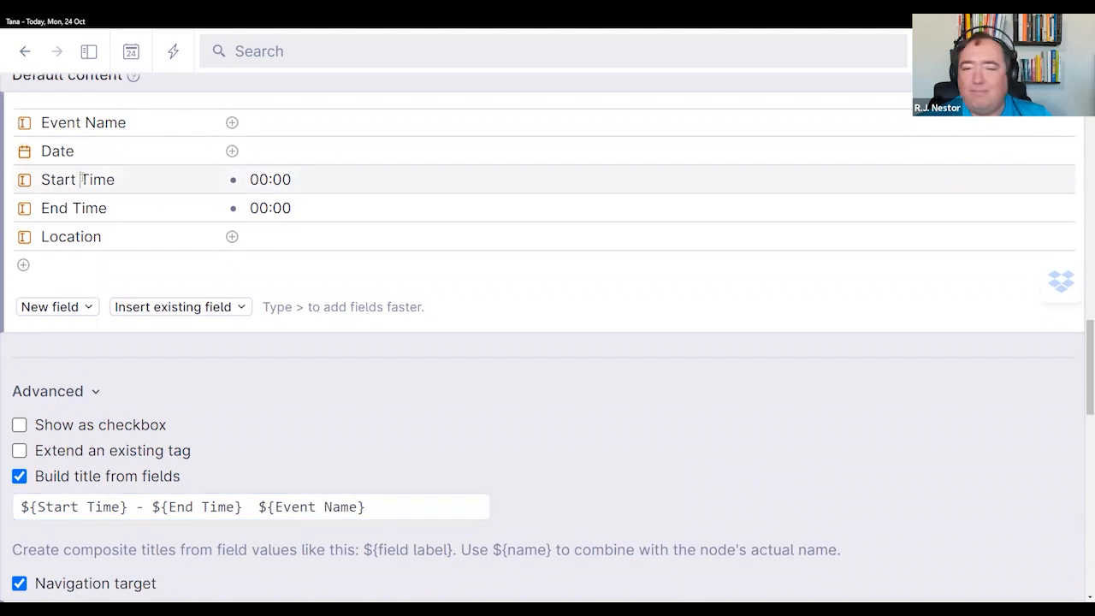
triple_click(83, 202)
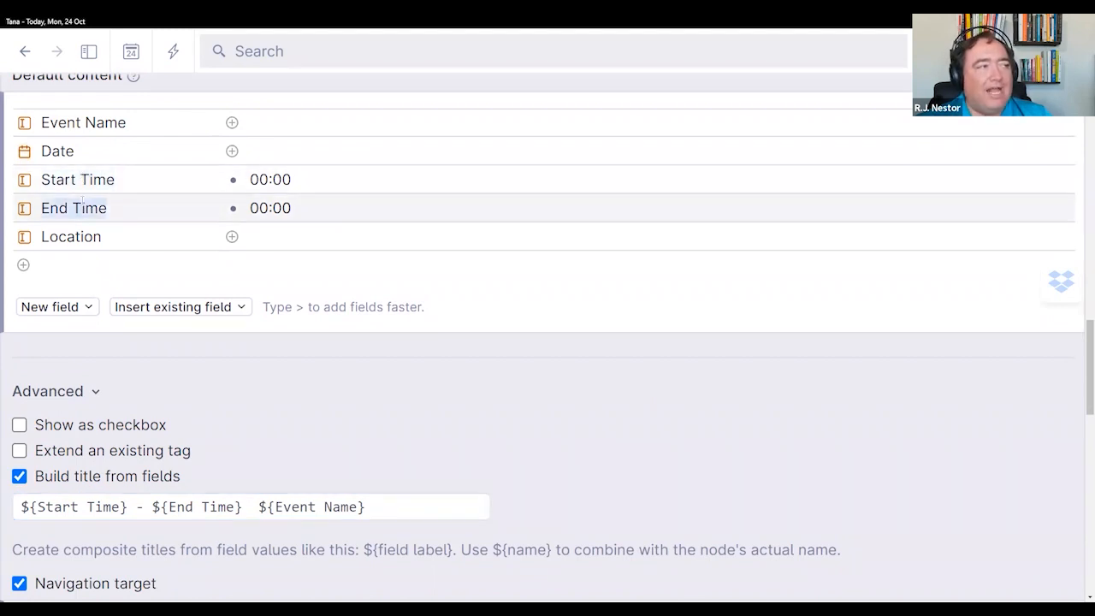
left_click(394, 391)
scroll(168, 443, "down", 1)
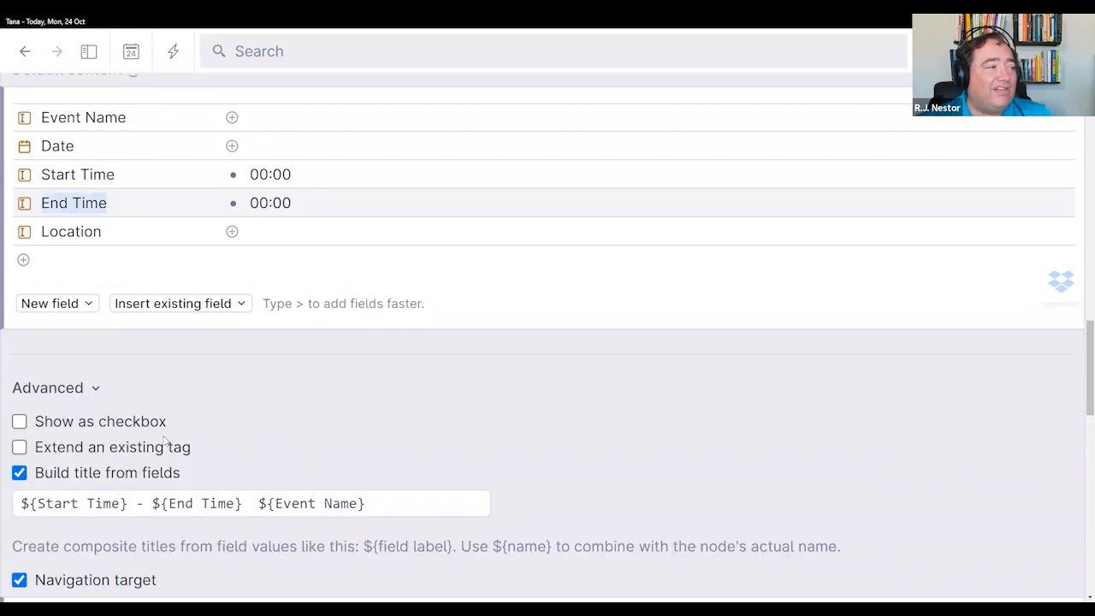
triple_click(308, 449)
scroll(467, 448, "up", 1)
scroll(466, 448, "up", 2)
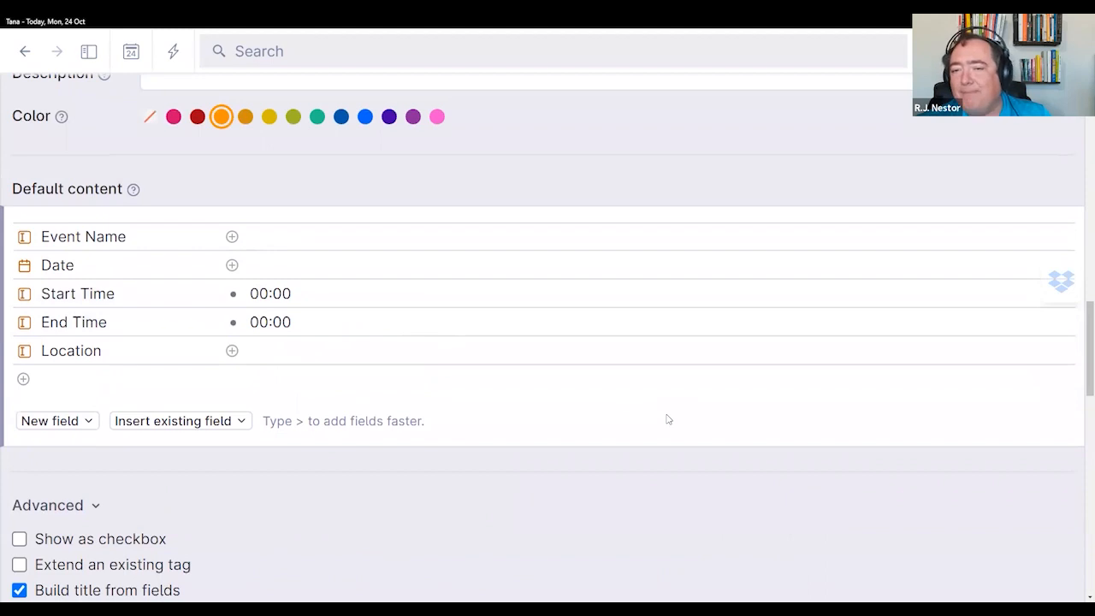
scroll(615, 518, "up", 3)
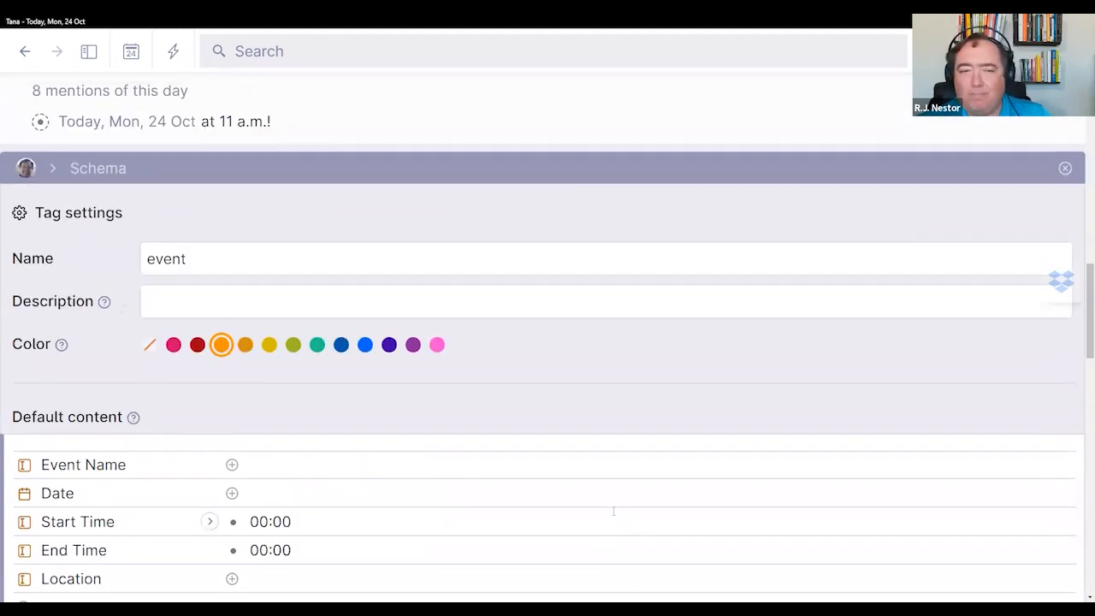